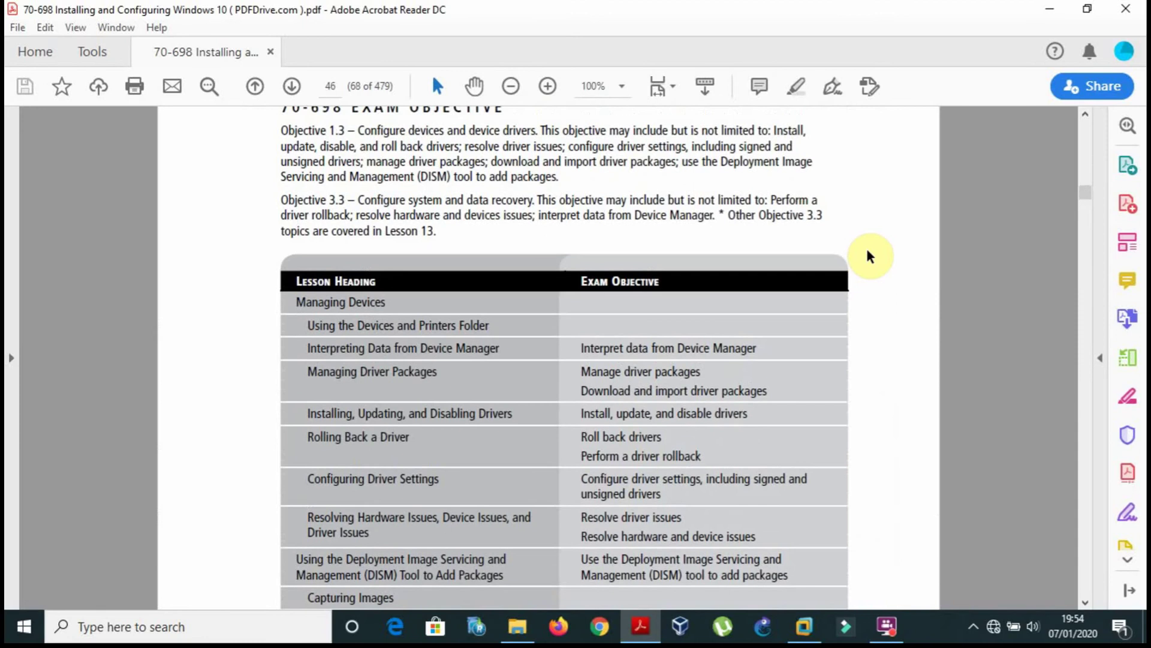
Scroll the book through pages 46–48, then back up to the Managing Devices heading on page 47.
scroll(869, 256, down, 5)
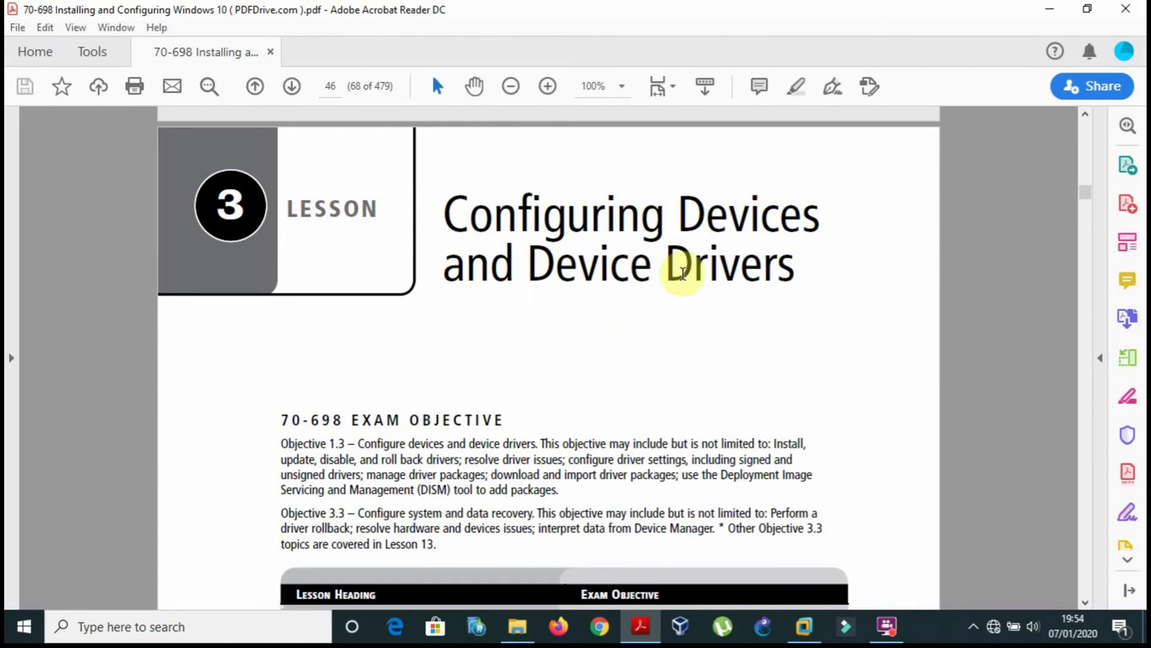
scroll(655, 388, down, 6)
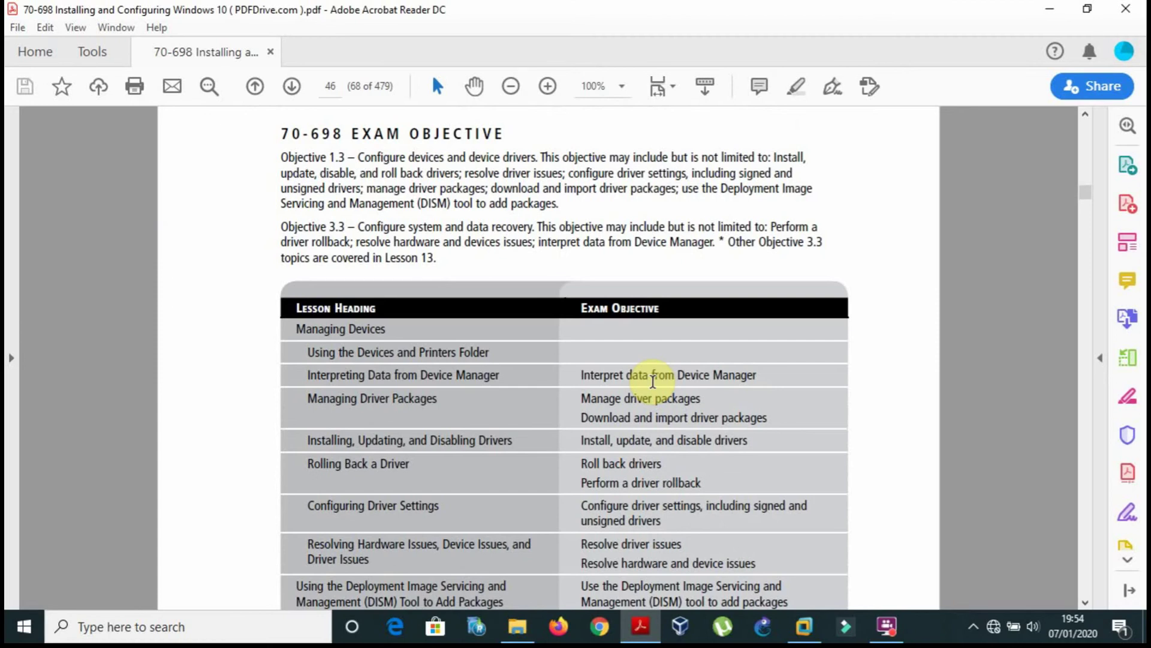
scroll(652, 381, down, 10)
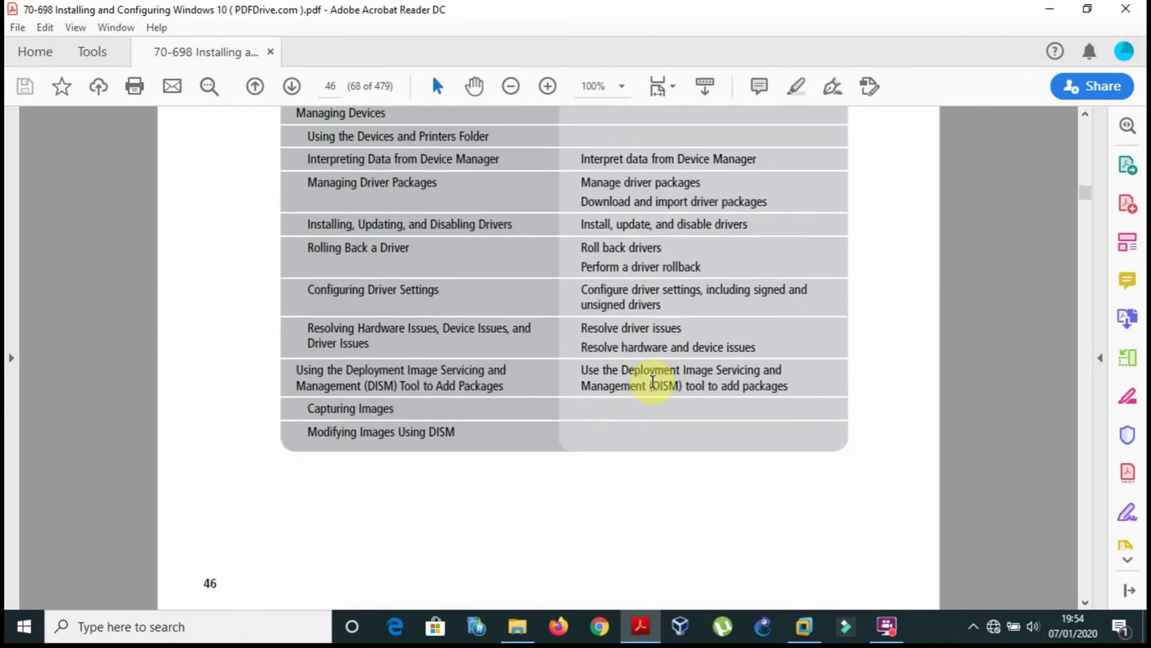
scroll(652, 381, down, 1)
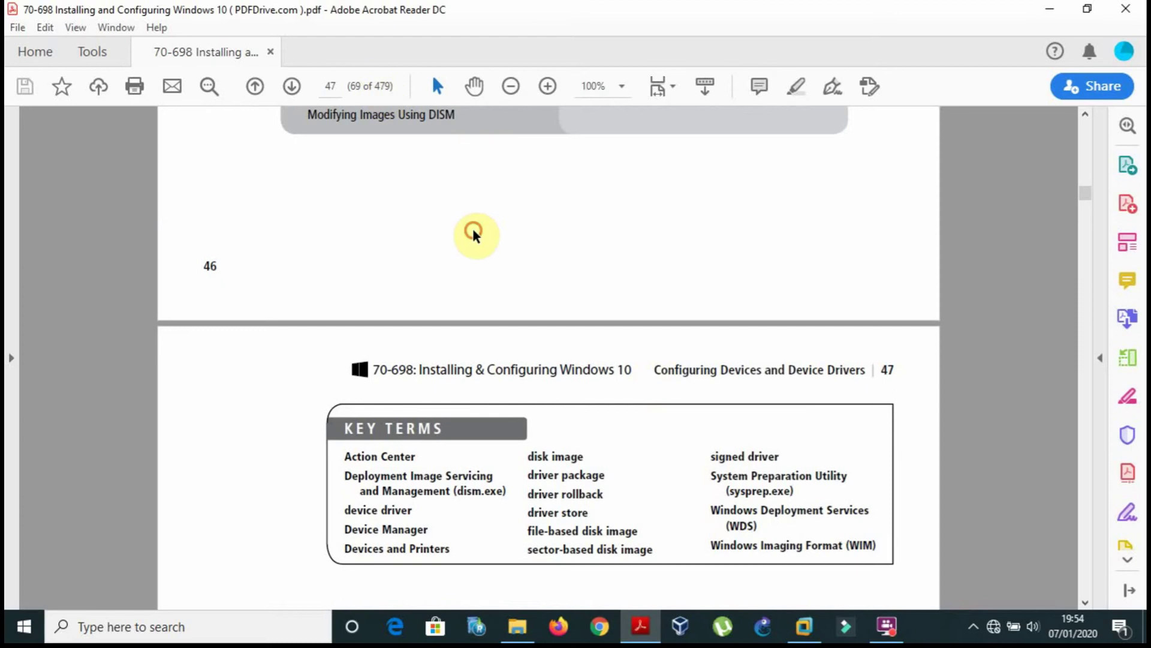
scroll(474, 235, down, 1)
scroll(474, 235, down, 10)
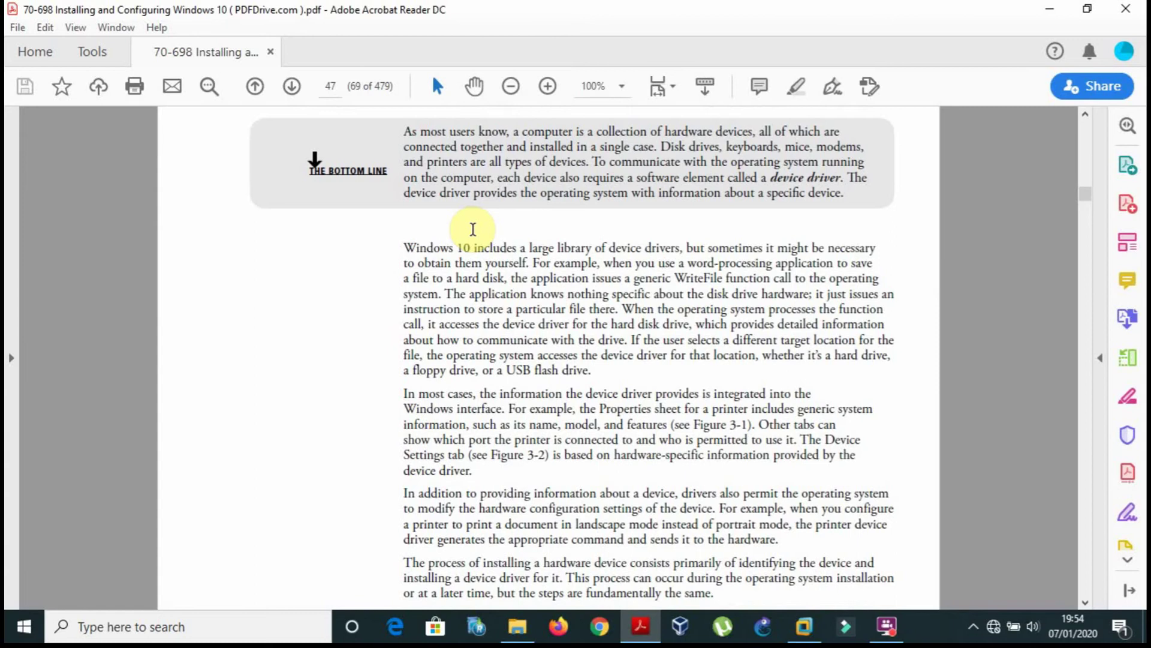
scroll(473, 229, down, 3)
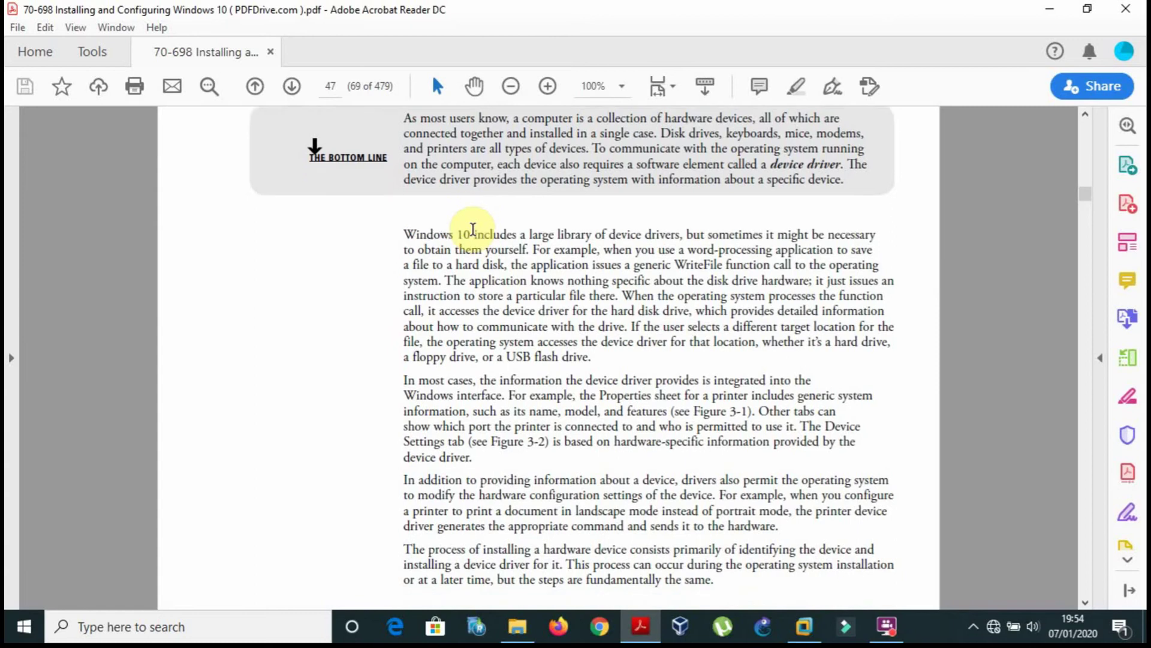
scroll(473, 229, down, 9)
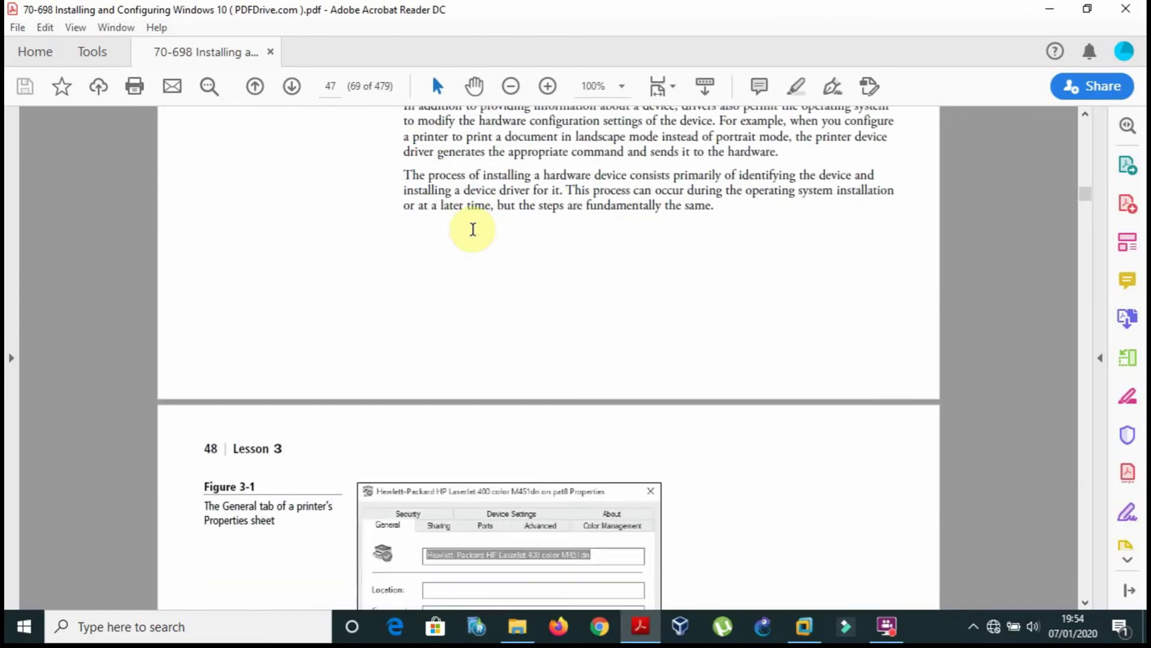
scroll(473, 229, up, 10)
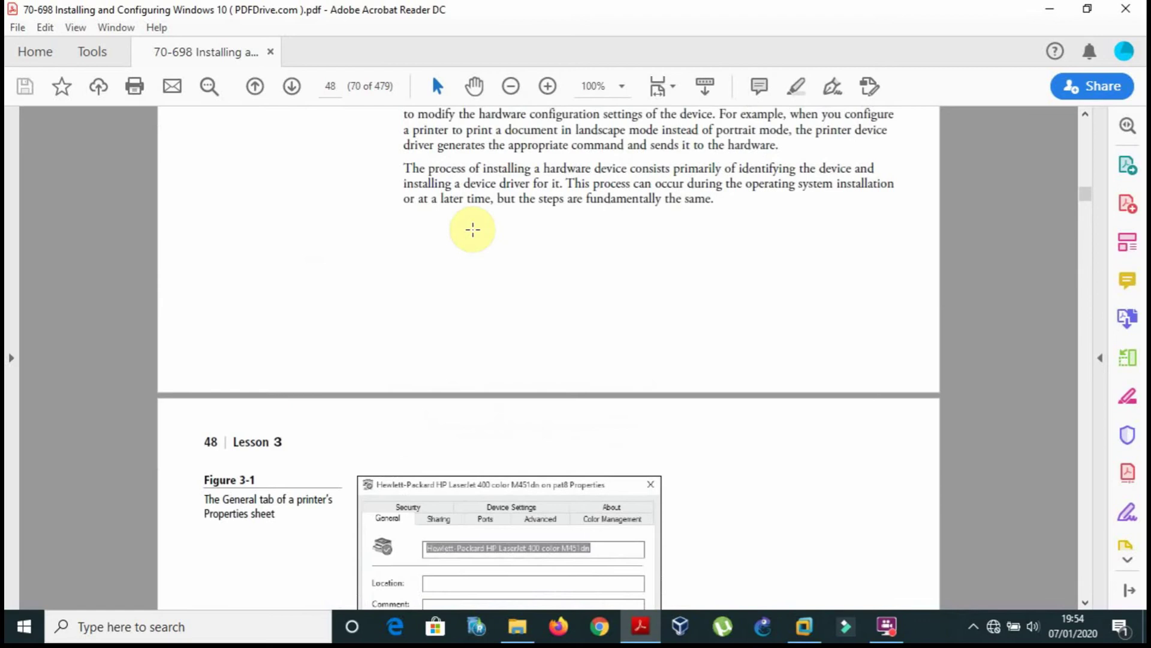
scroll(473, 229, up, 3)
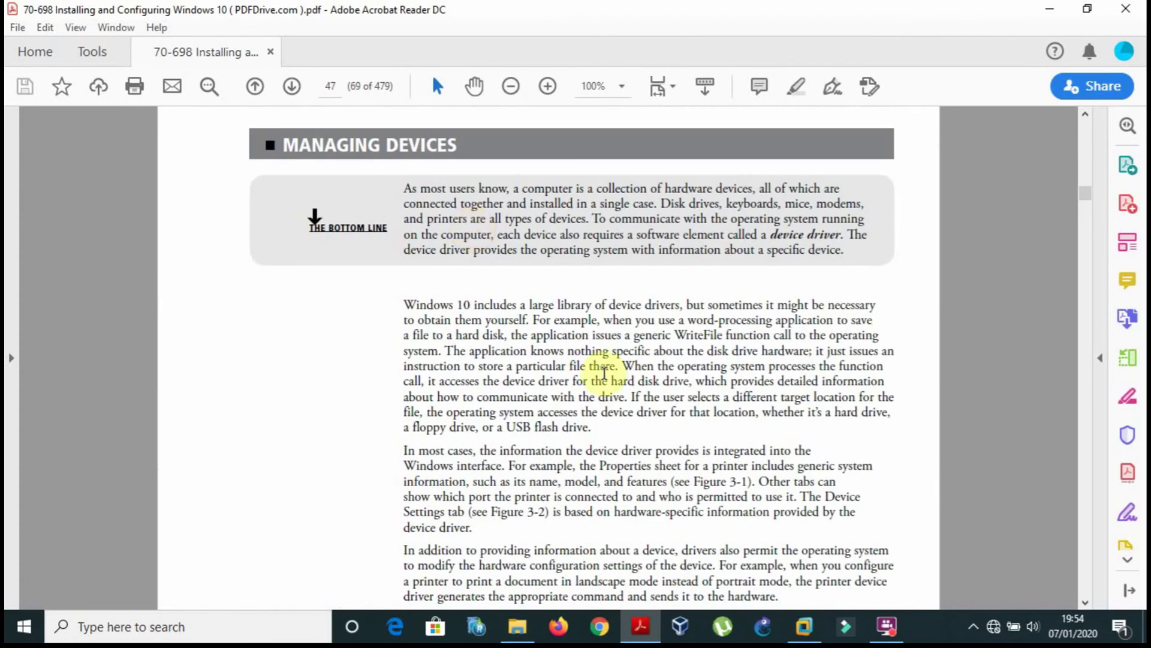
Wake the Windows 10 VM's lock screen and sign in with the account password.
click(797, 617)
click(660, 375)
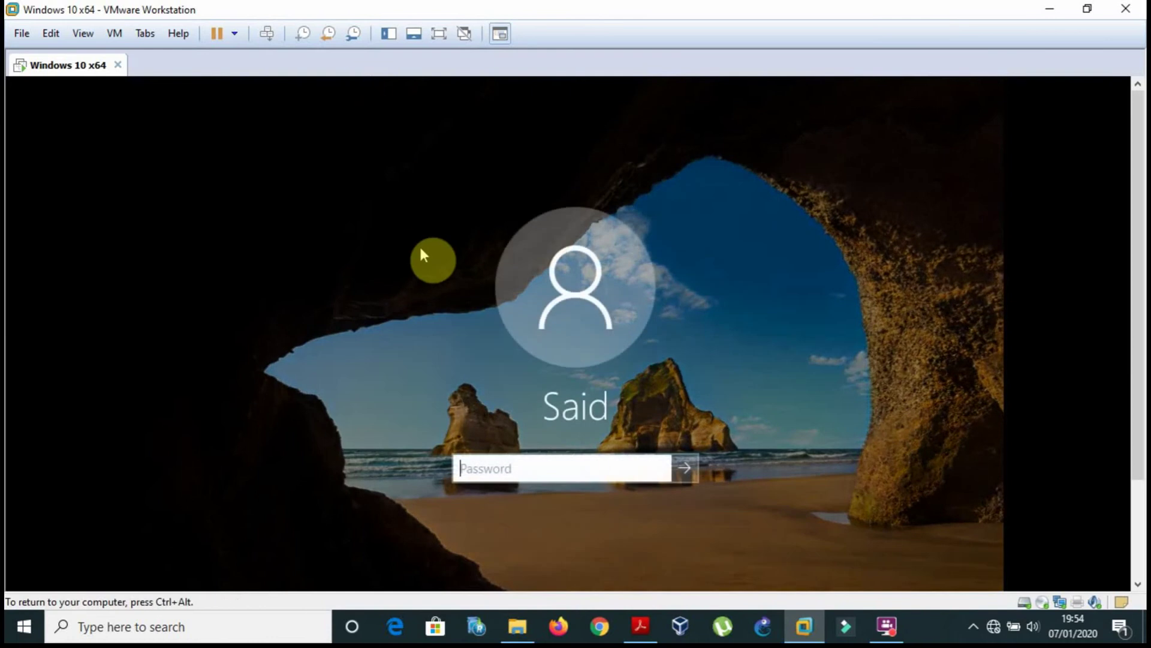
text(1234)
key(Return)
key(ctrl+alt)
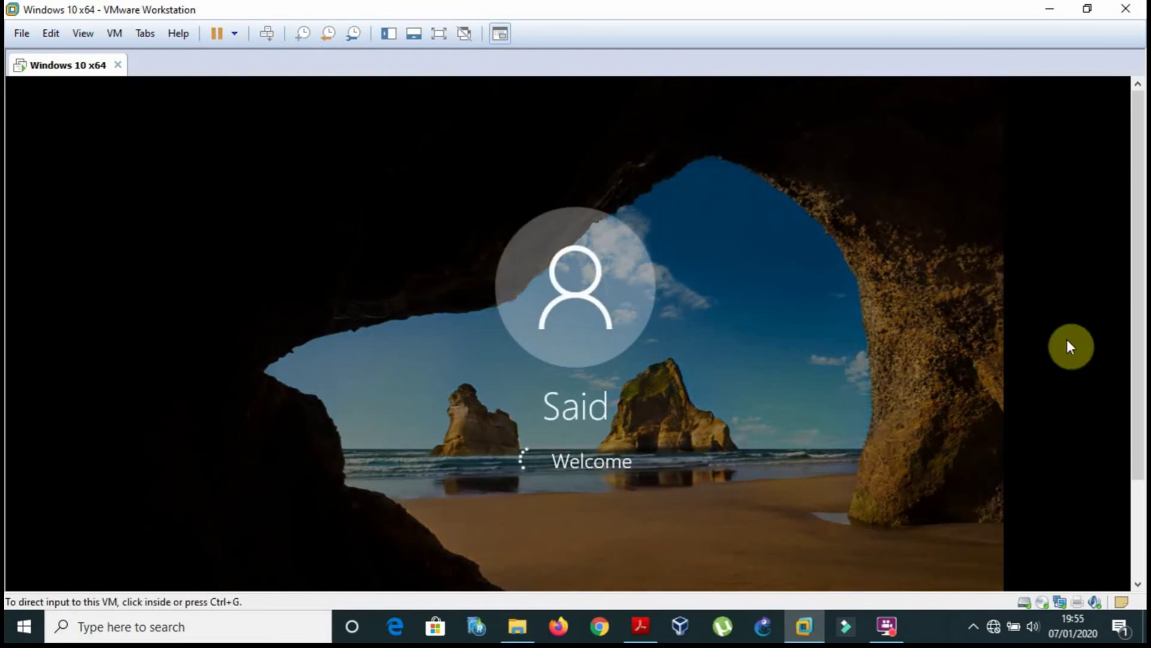
Release input from the VM and bring the reference PDF back to front.
drag(1143, 215, 1139, 282)
click(663, 403)
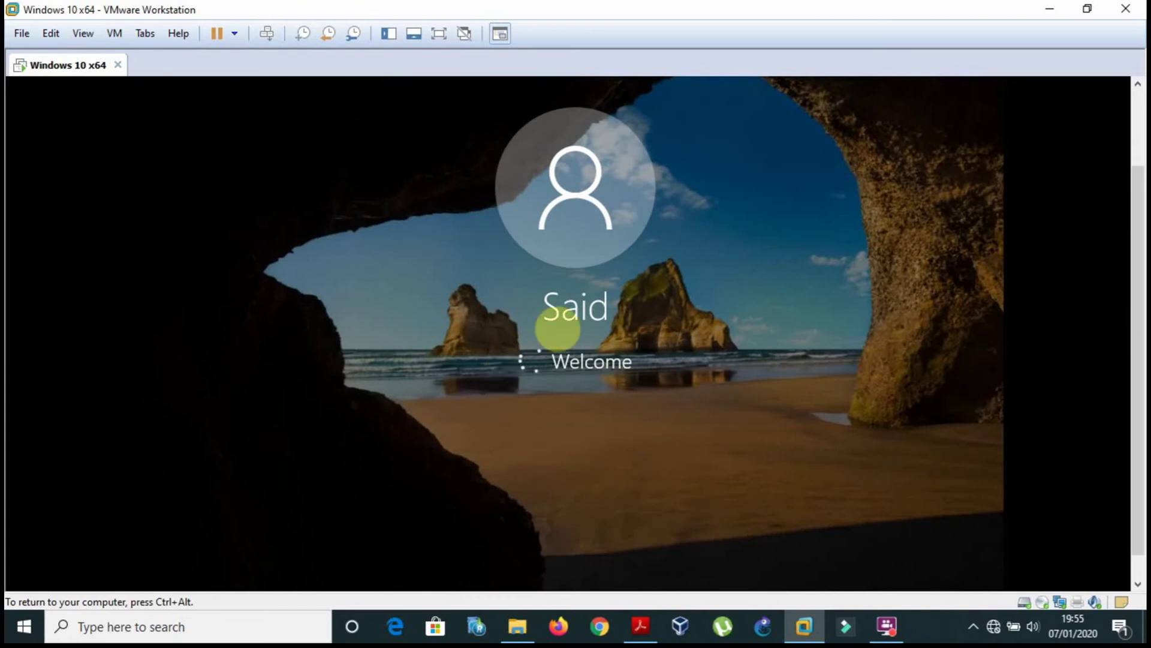
key(ctrl+alt)
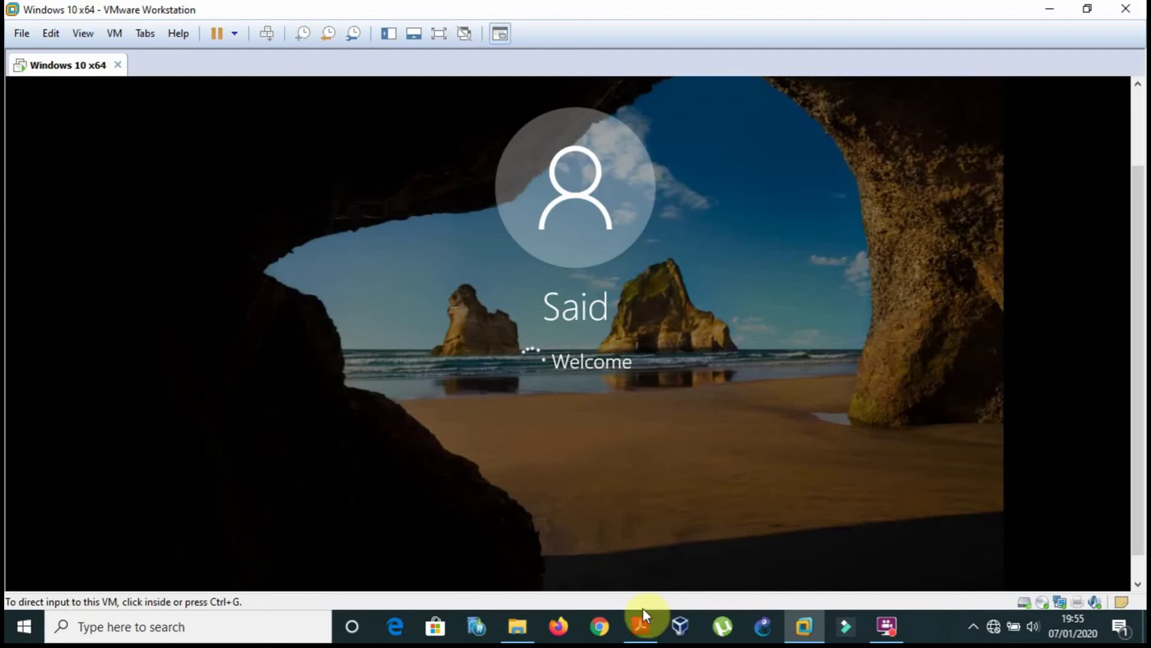
click(641, 628)
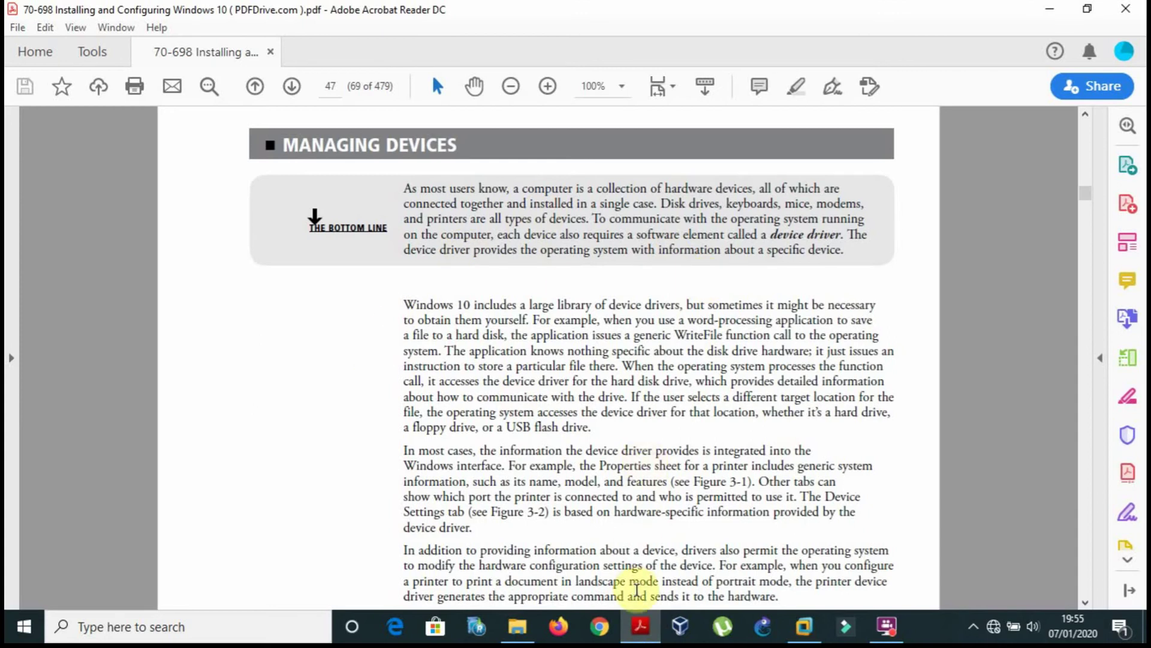
Scroll the PDF to Figure 3-1, a printer's Properties General tab, on page 48.
scroll(346, 394, up, 1)
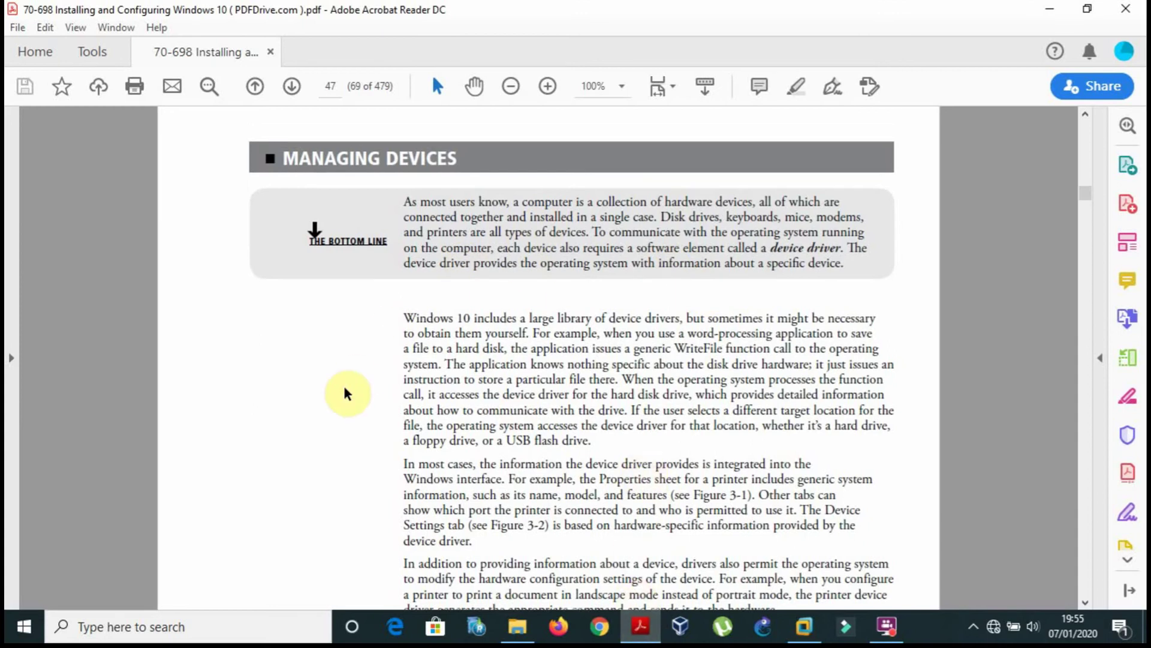
scroll(346, 394, up, 3)
scroll(345, 390, down, 10)
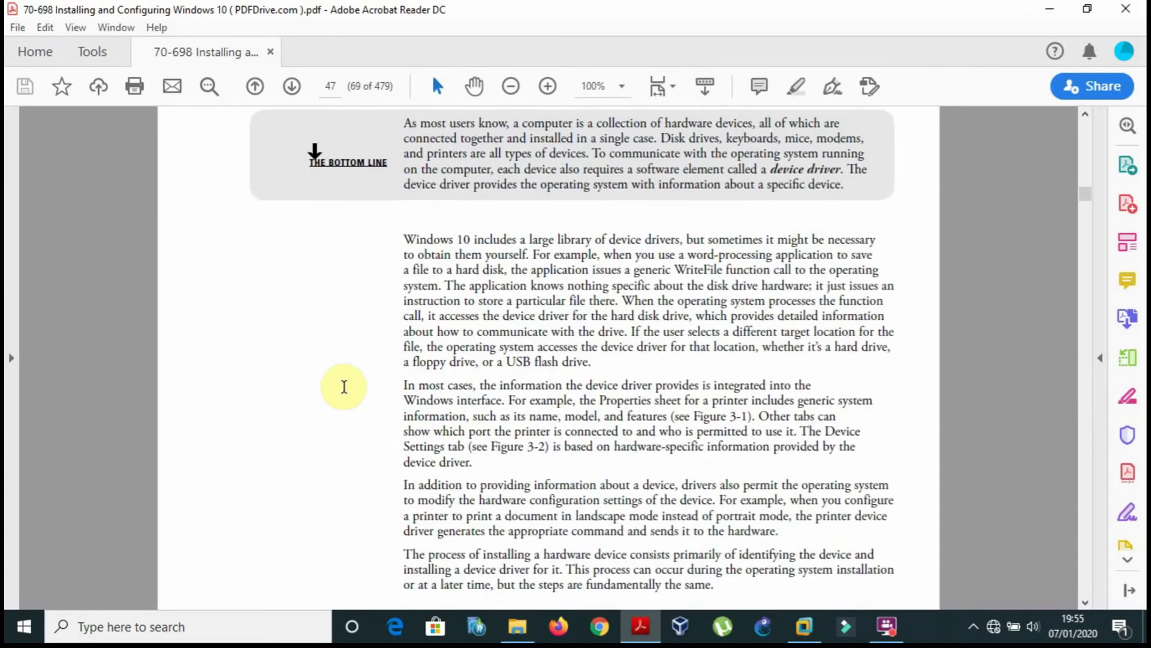
scroll(344, 390, down, 3)
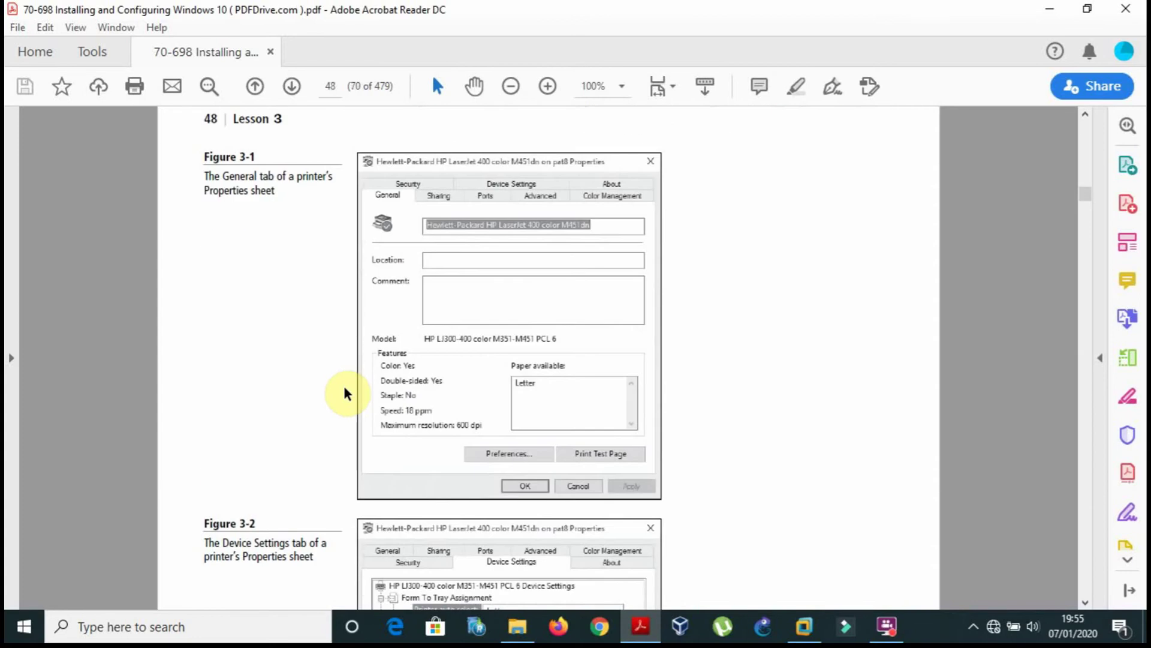
scroll(346, 393, up, 9)
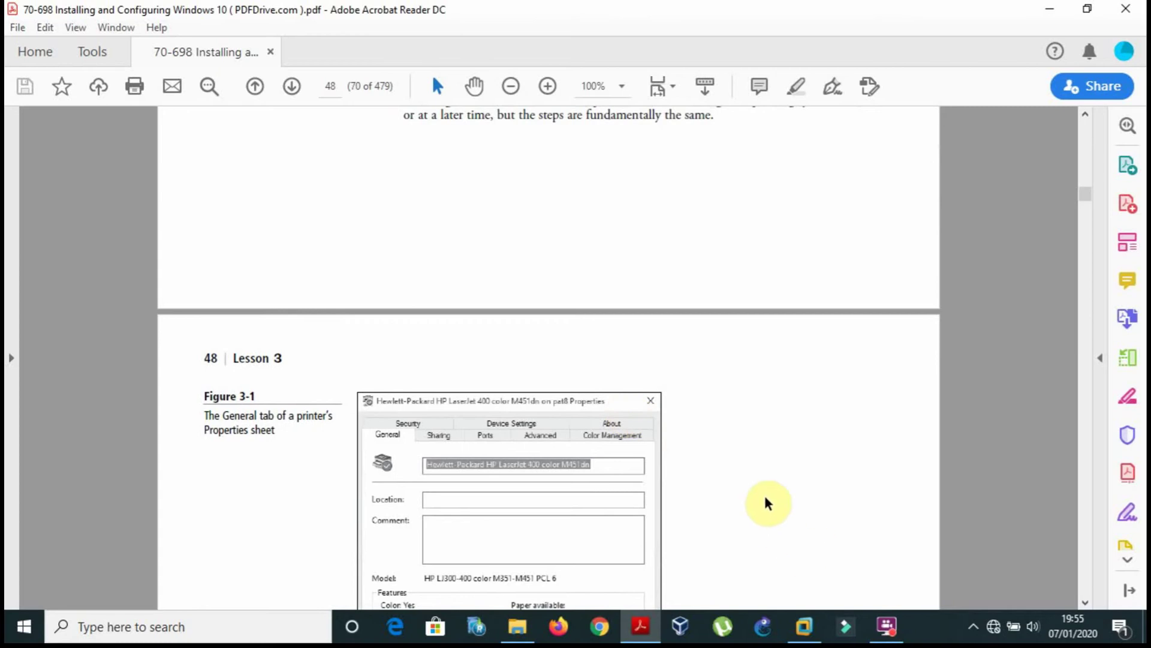
In the VM, search for 'programs' and open Add or remove programs.
click(804, 626)
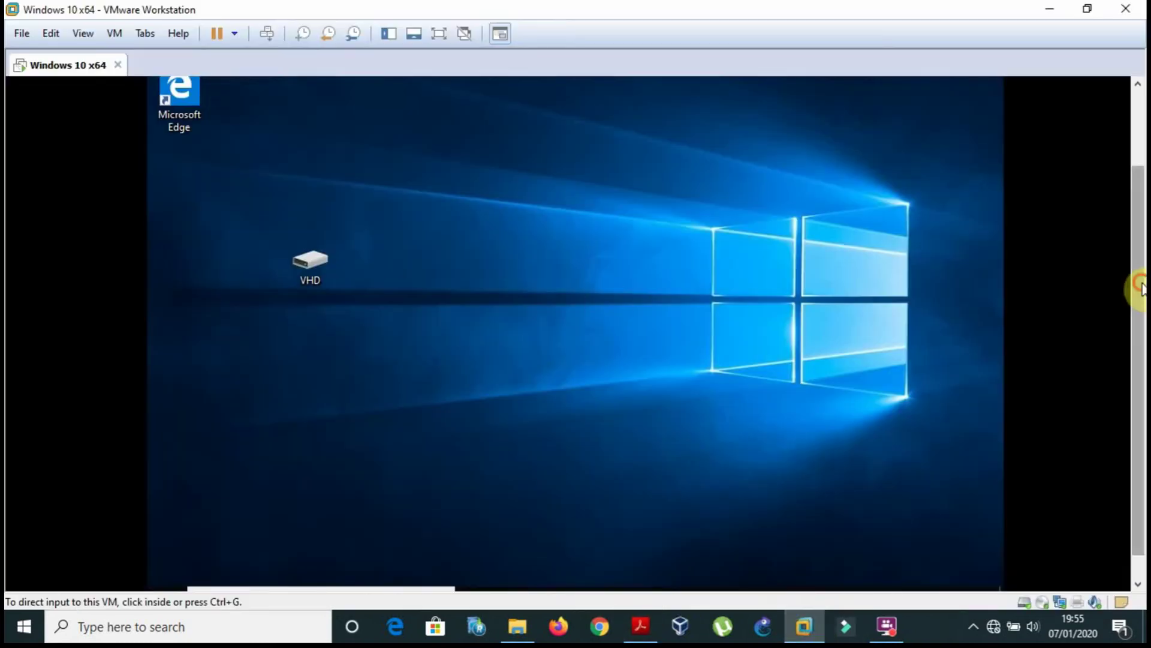
drag(1139, 288, 1132, 416)
click(358, 567)
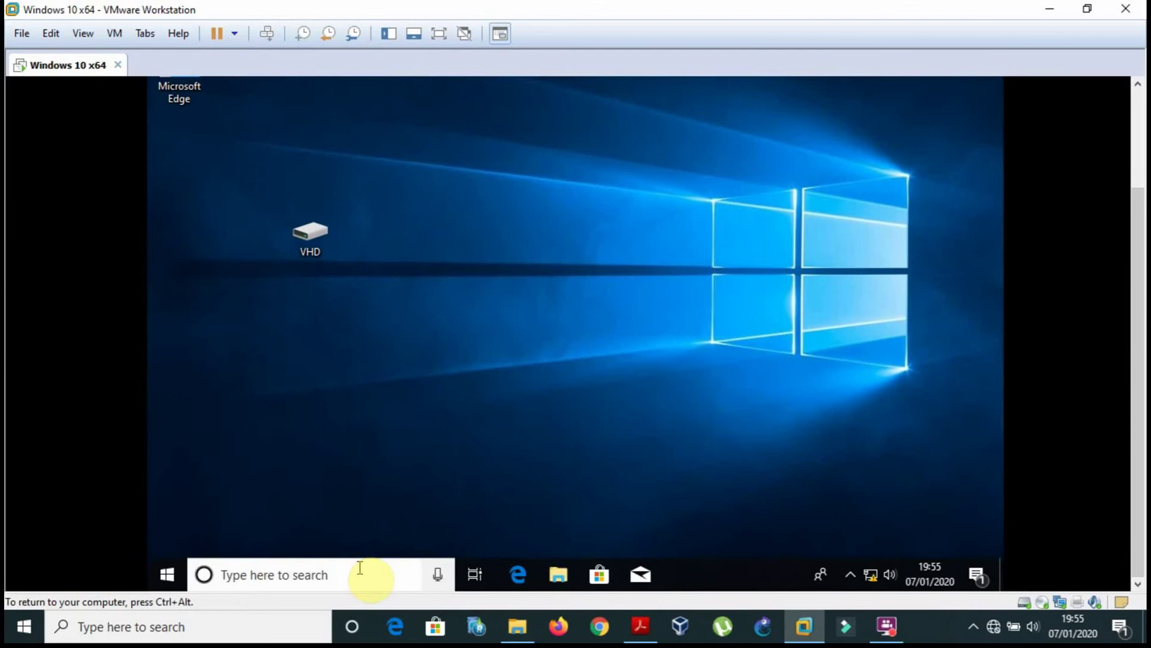
click(355, 577)
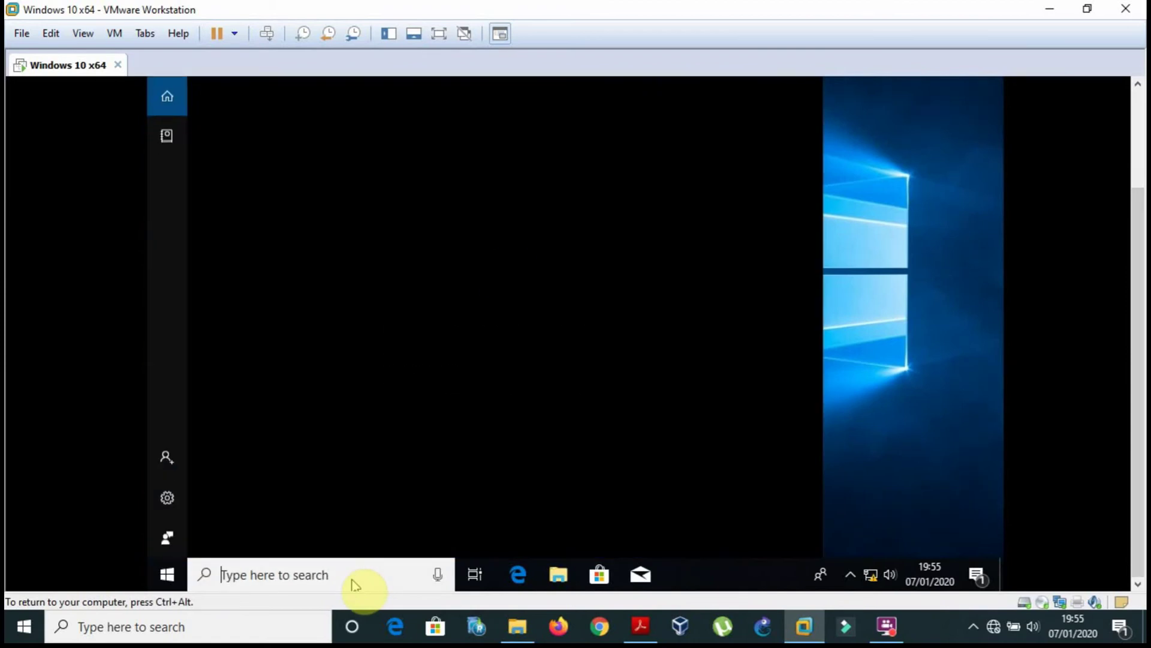
text(programs)
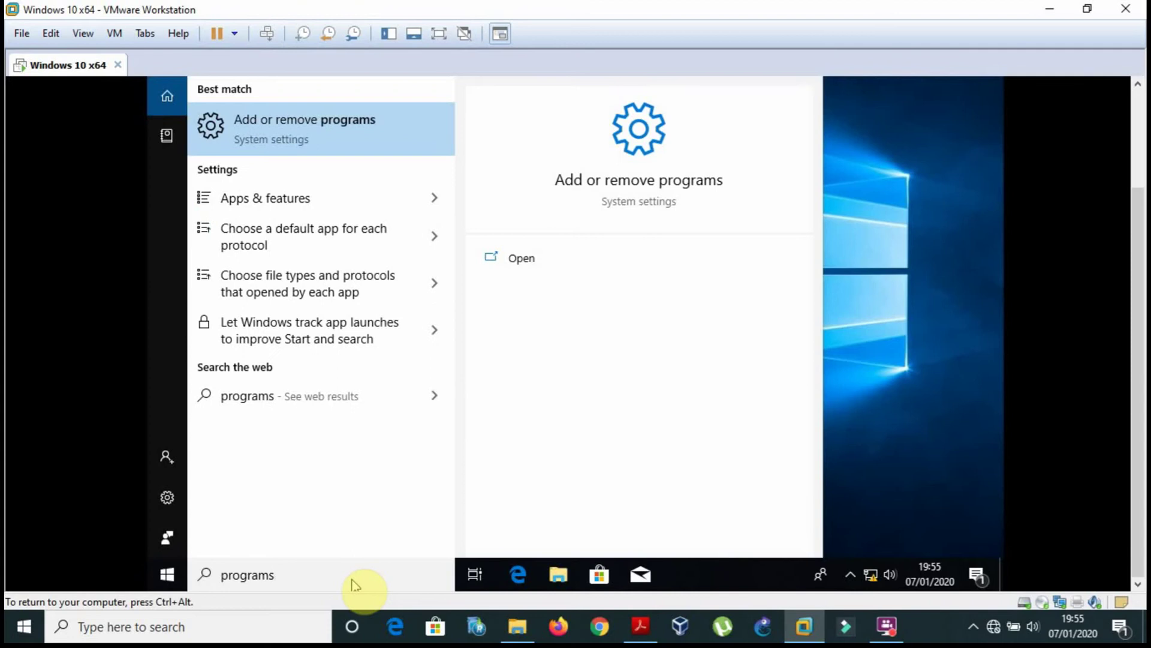
click(344, 143)
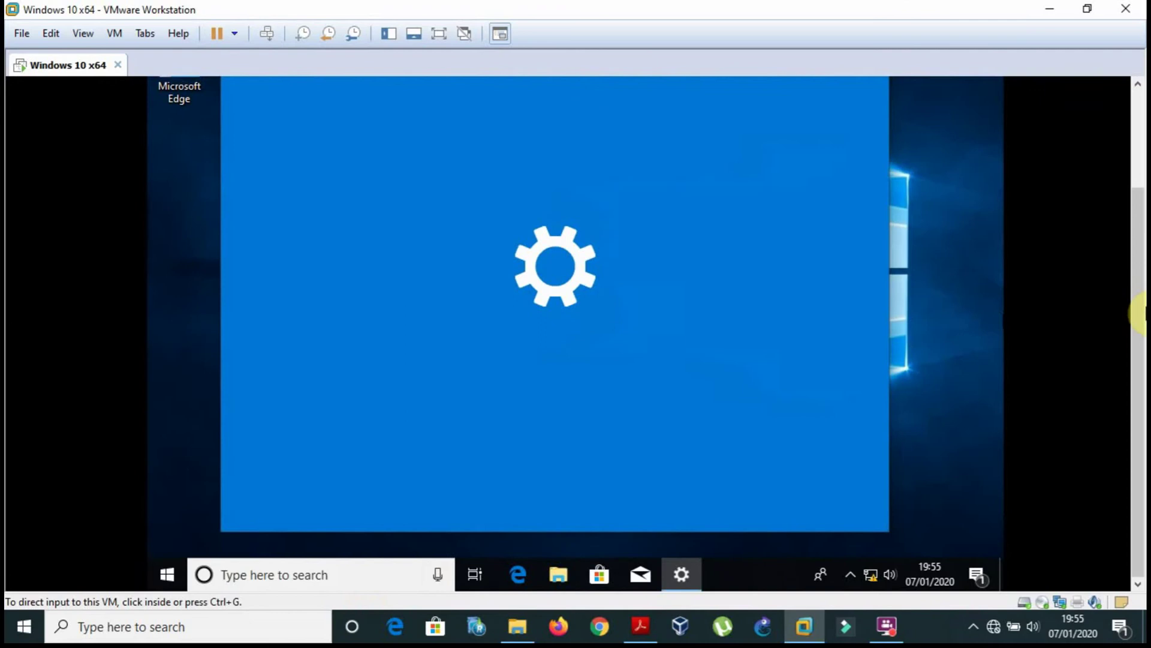
Show the Apps & features page and scroll through its installed apps list.
scroll(1113, 243, down, 1)
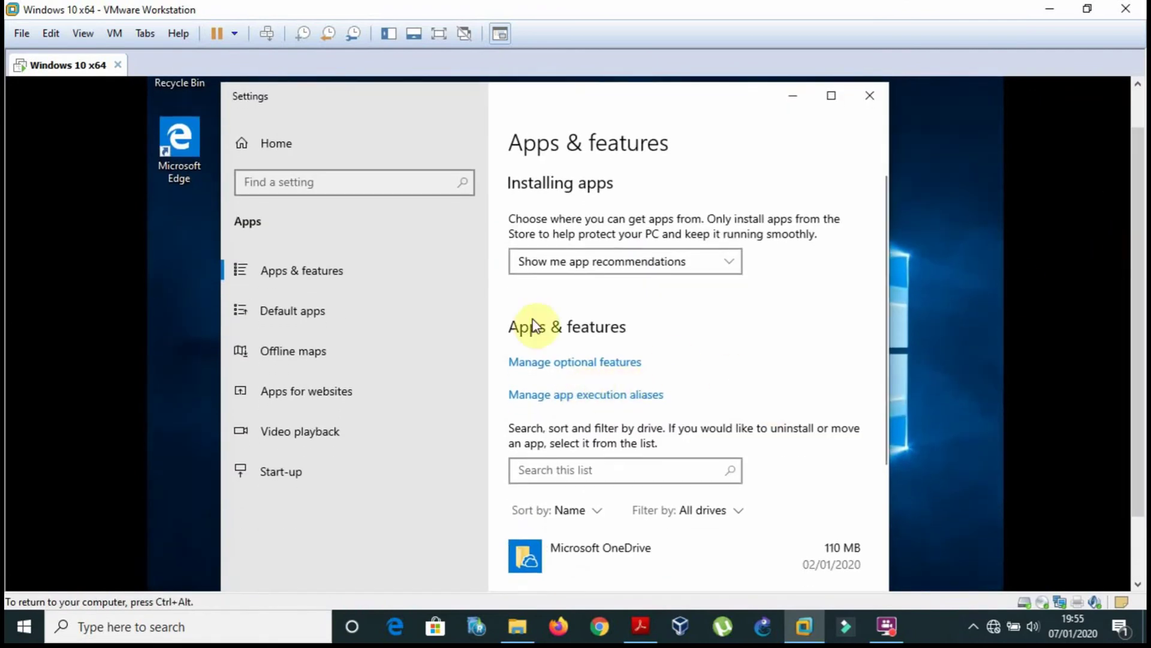
click(309, 271)
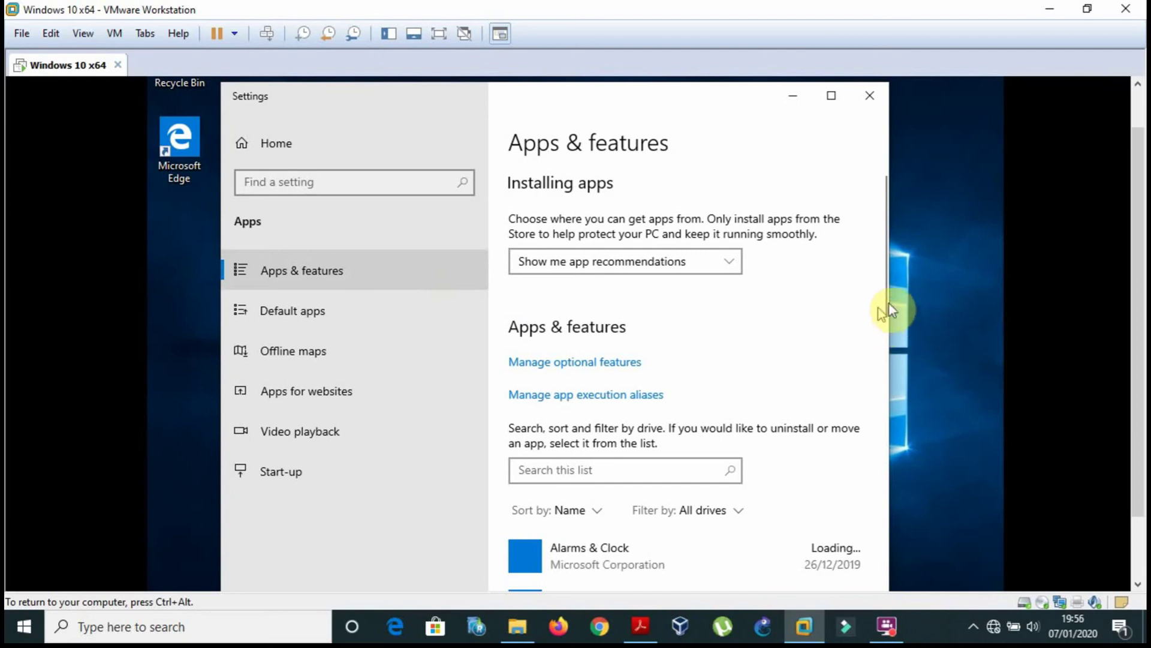
scroll(882, 310, down, 5)
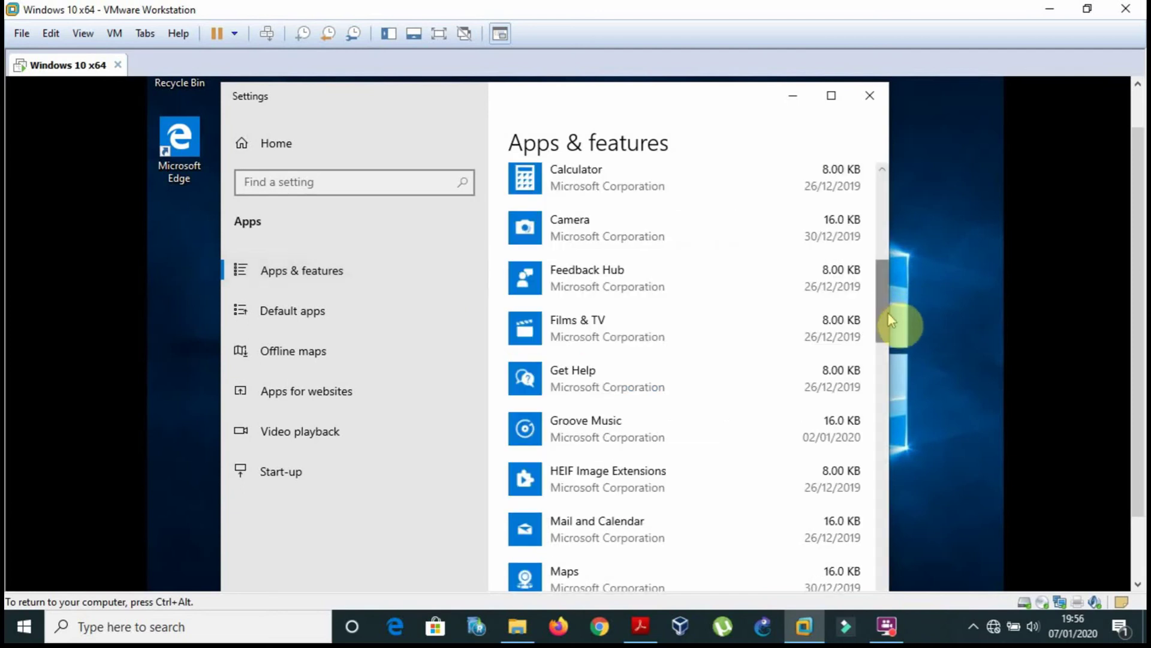
drag(891, 321, 865, 206)
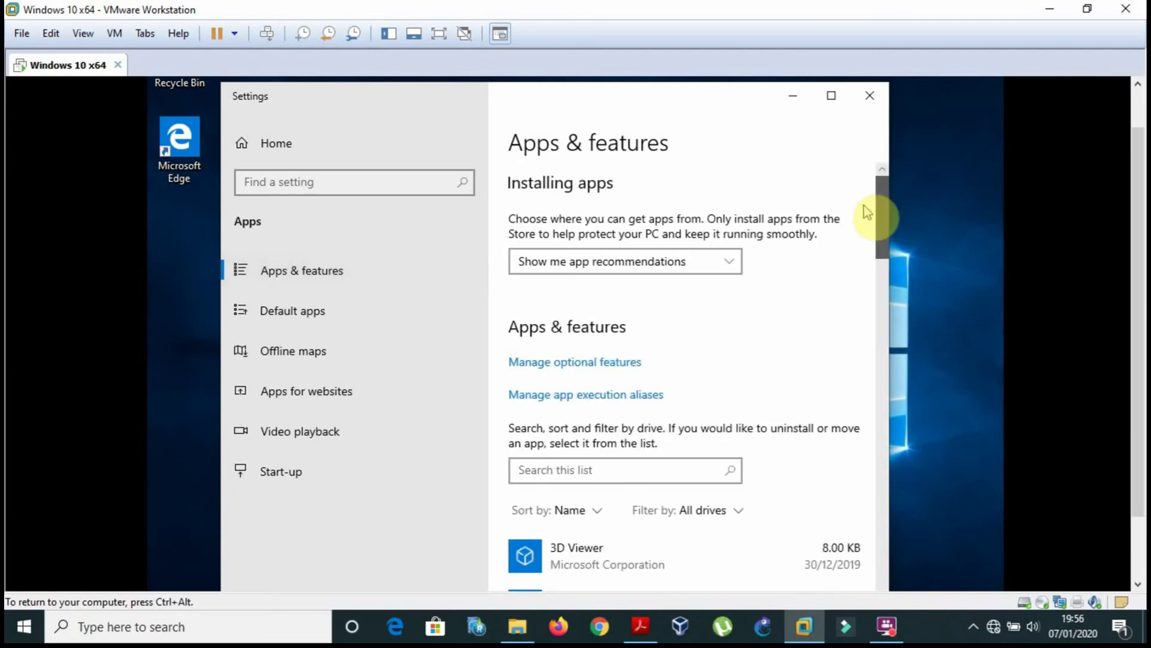
Search Settings for 'programs a', open Turn Windows features on or off, then return to Settings.
click(372, 187)
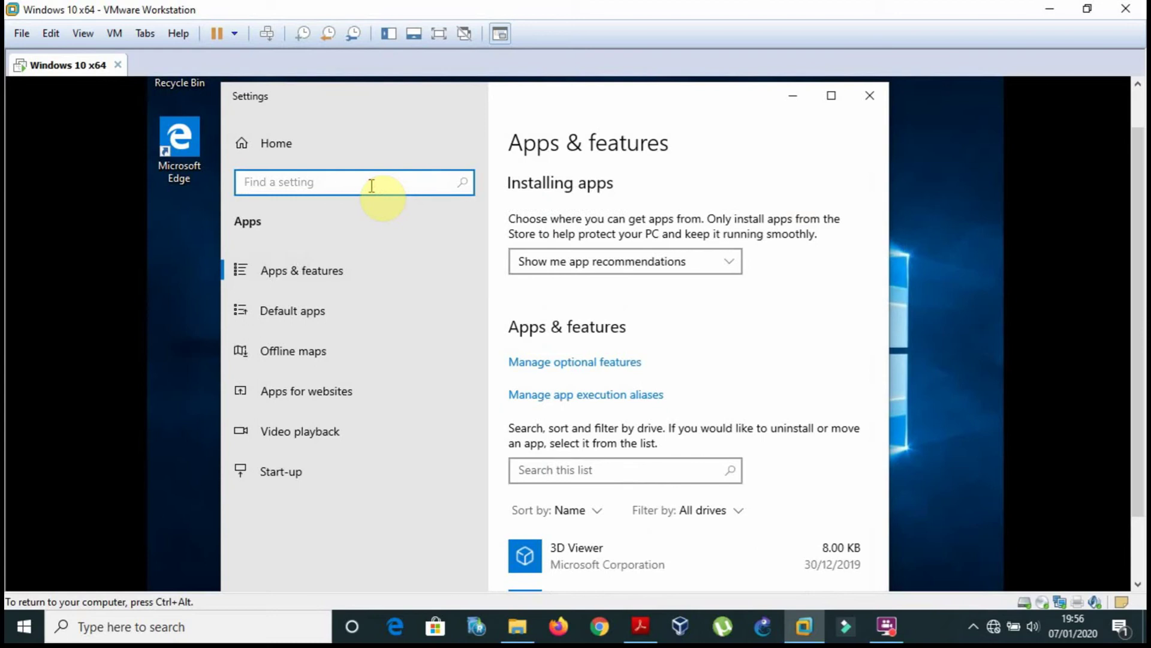
text(progra)
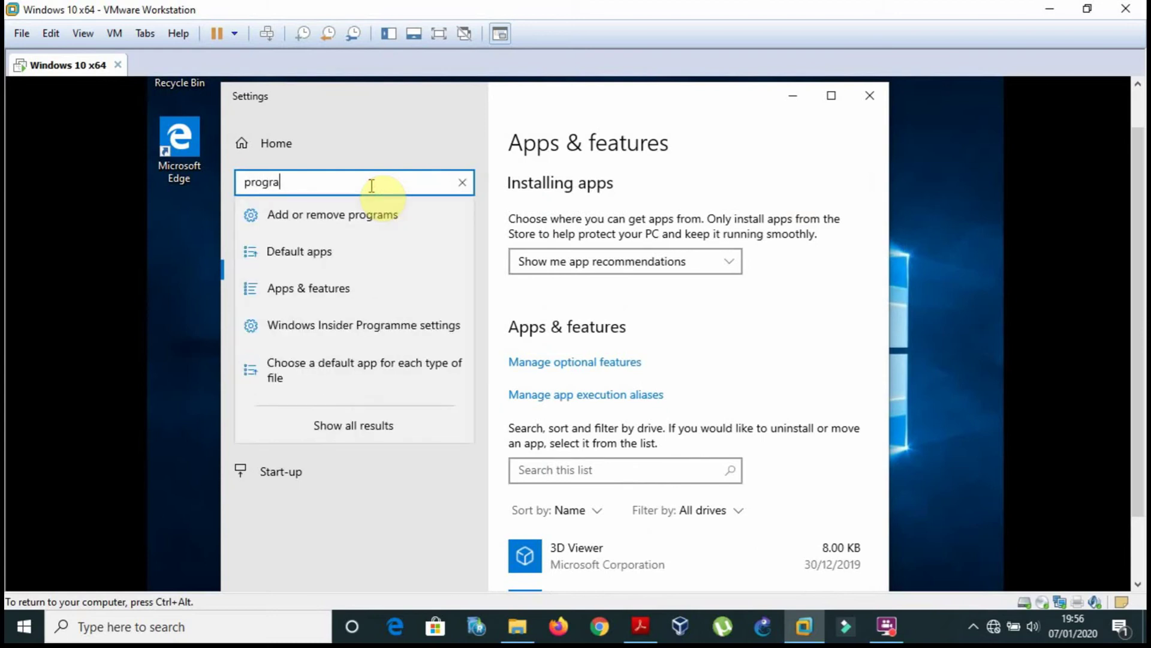
text(ms a)
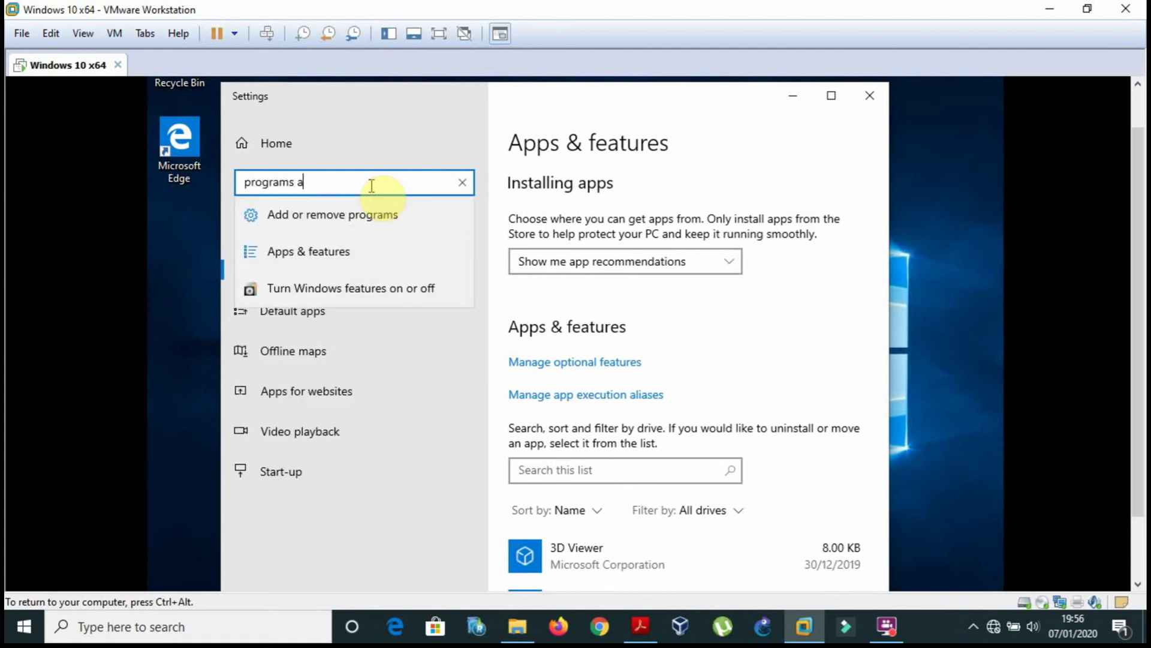
key(Down)
key(Down)
key(Down)
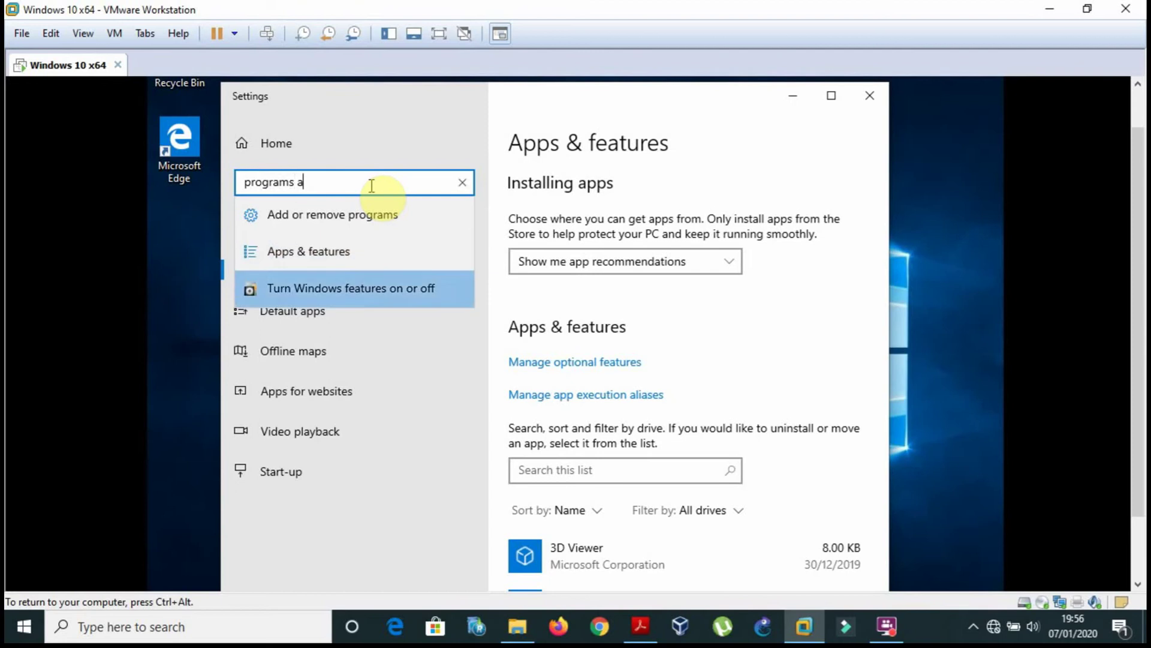
key(Return)
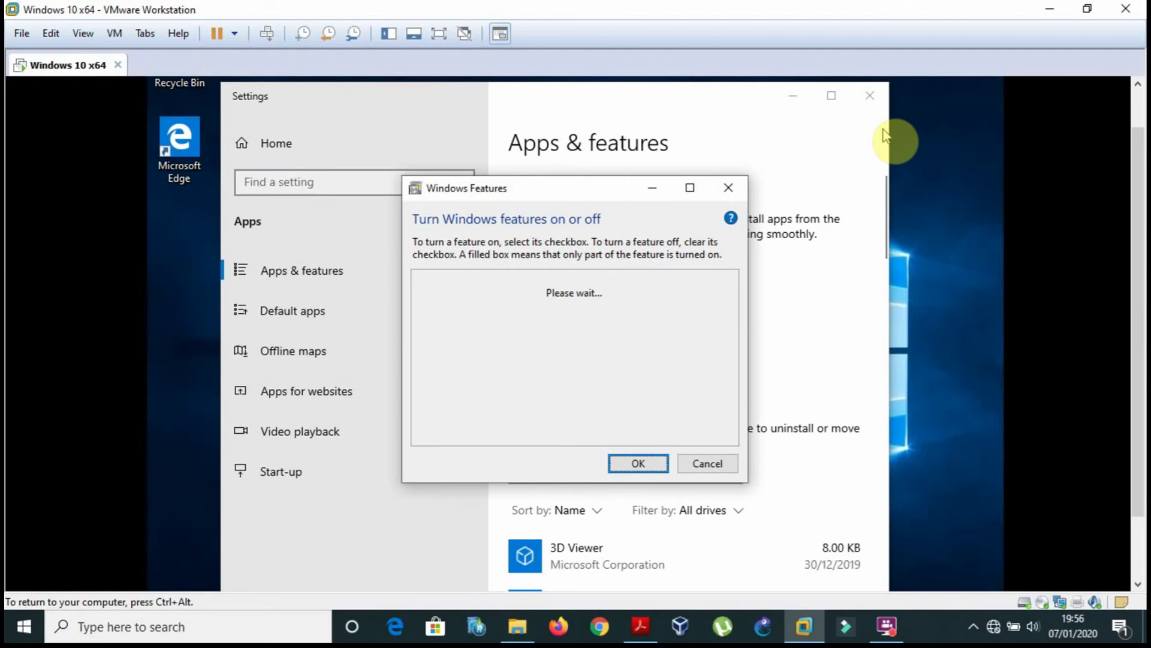
click(298, 181)
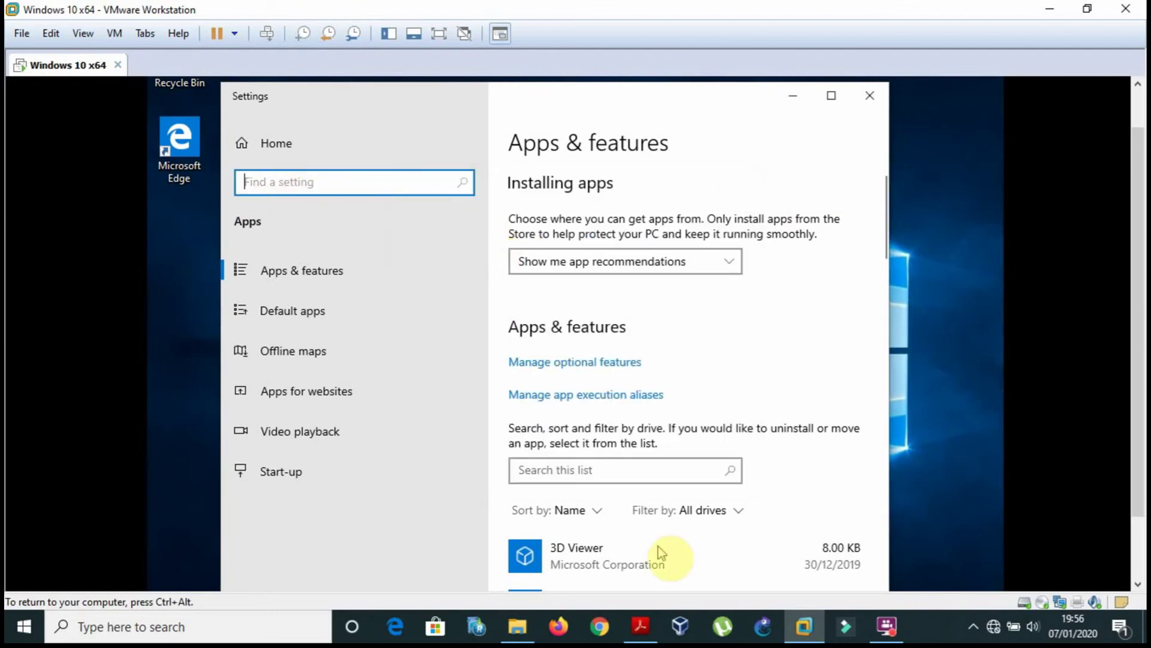
scroll(1139, 329, down, 3)
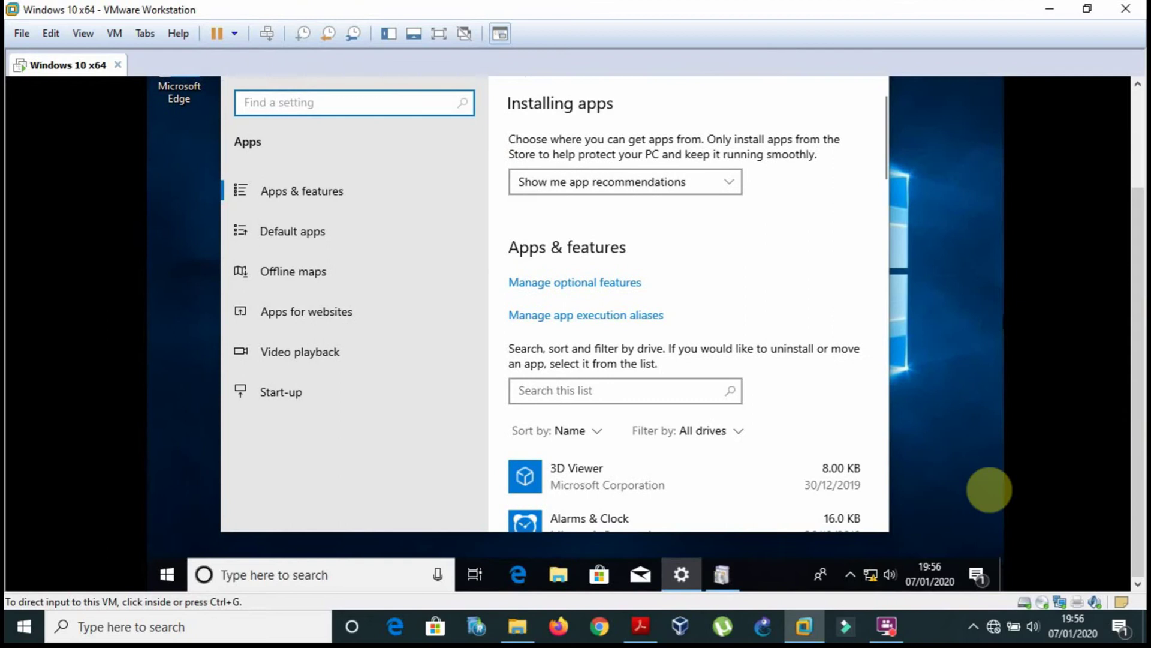
Bring Windows Features to front, expand Hyper-V and select Hyper-V Management Tools.
click(723, 575)
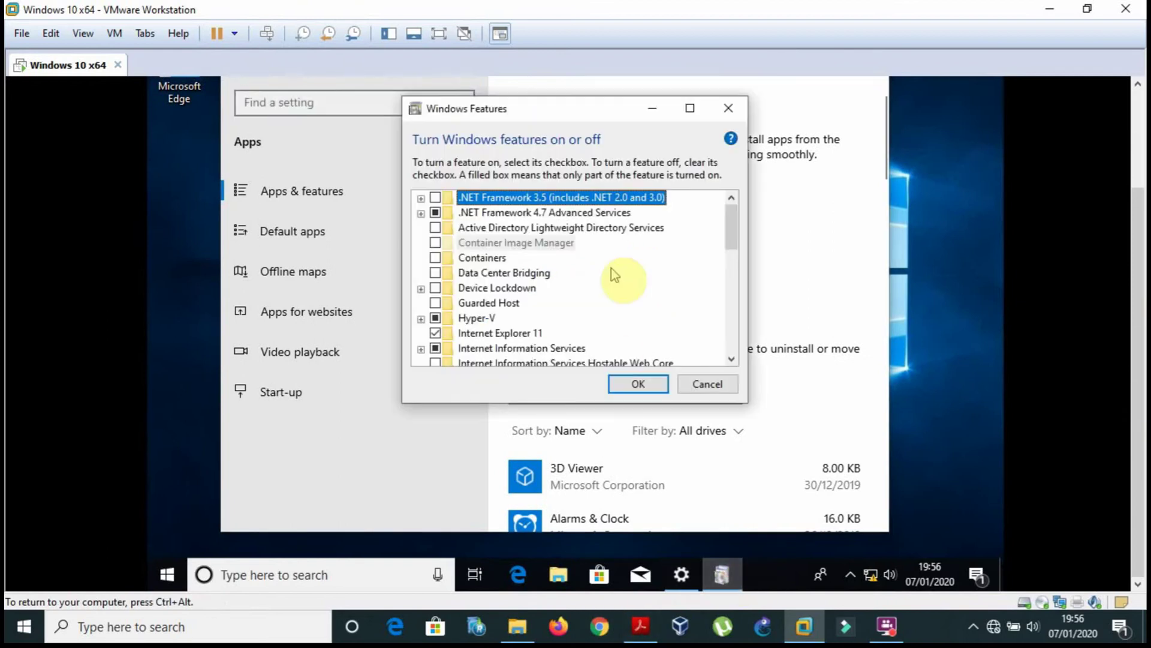
click(732, 232)
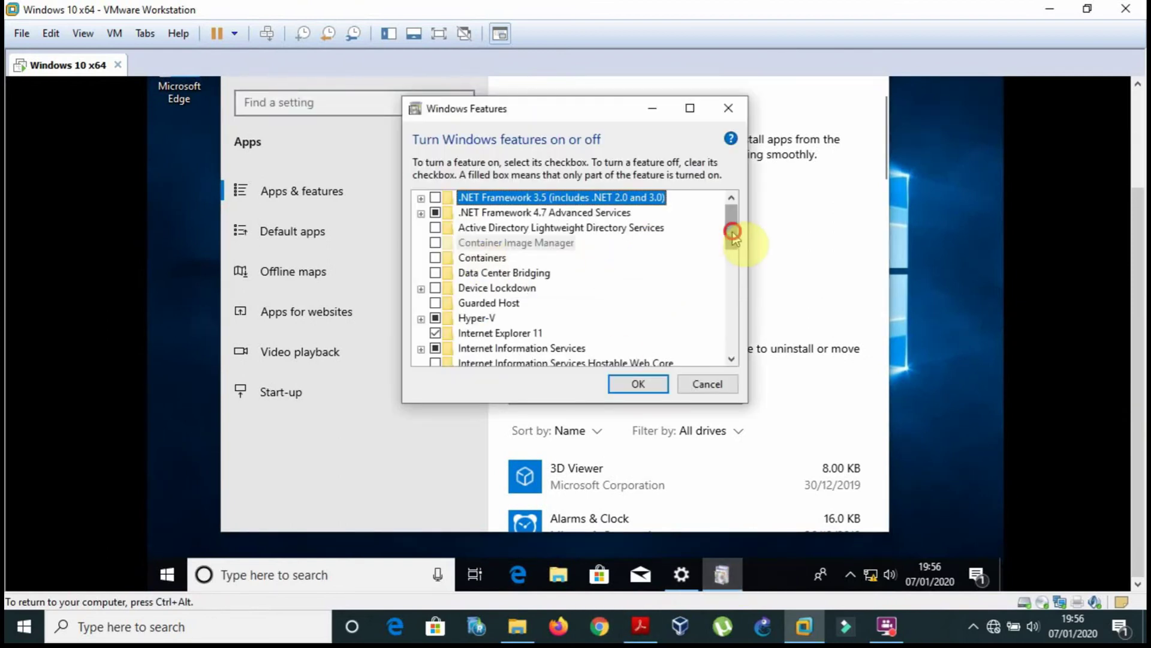
drag(732, 232, 734, 246)
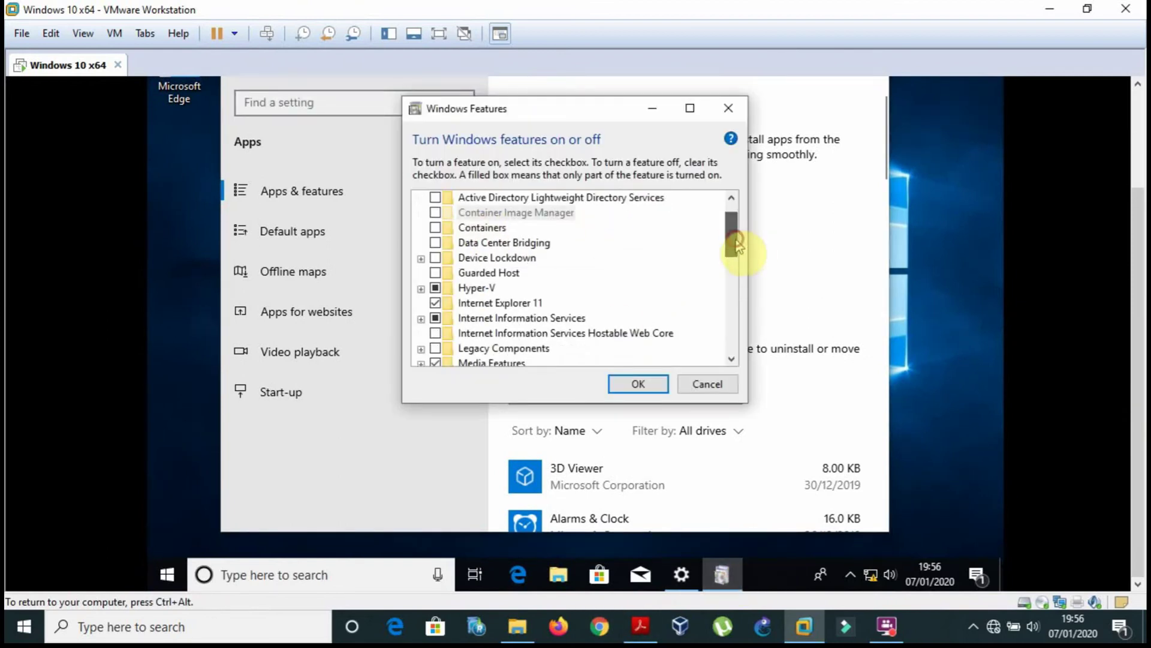
click(421, 289)
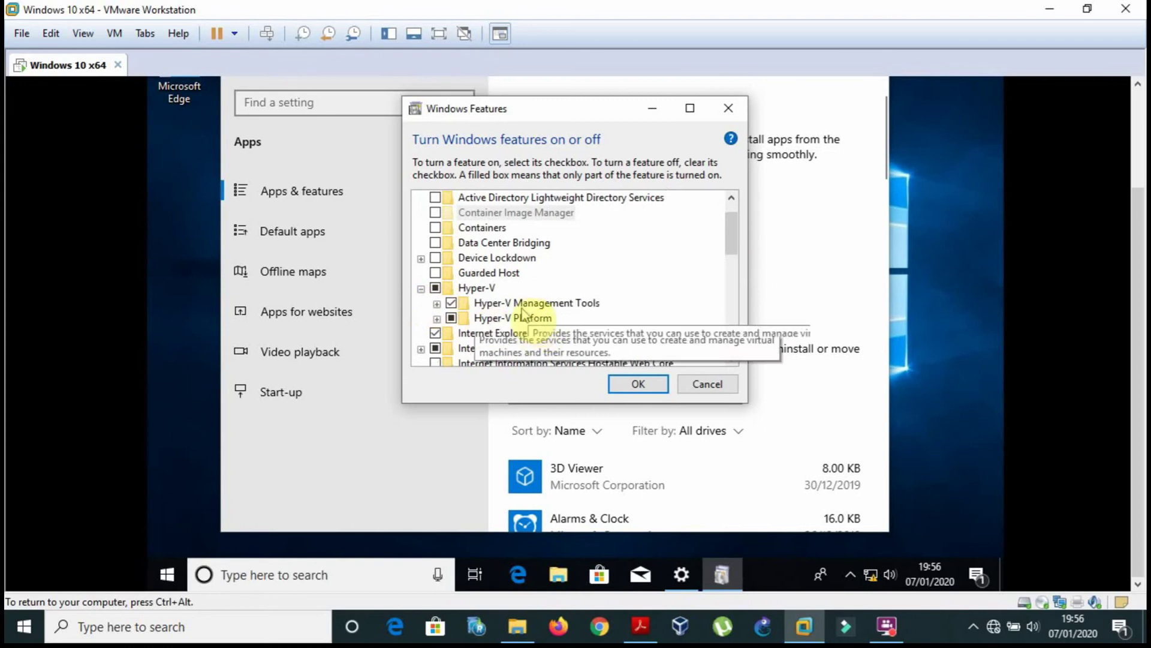
click(589, 303)
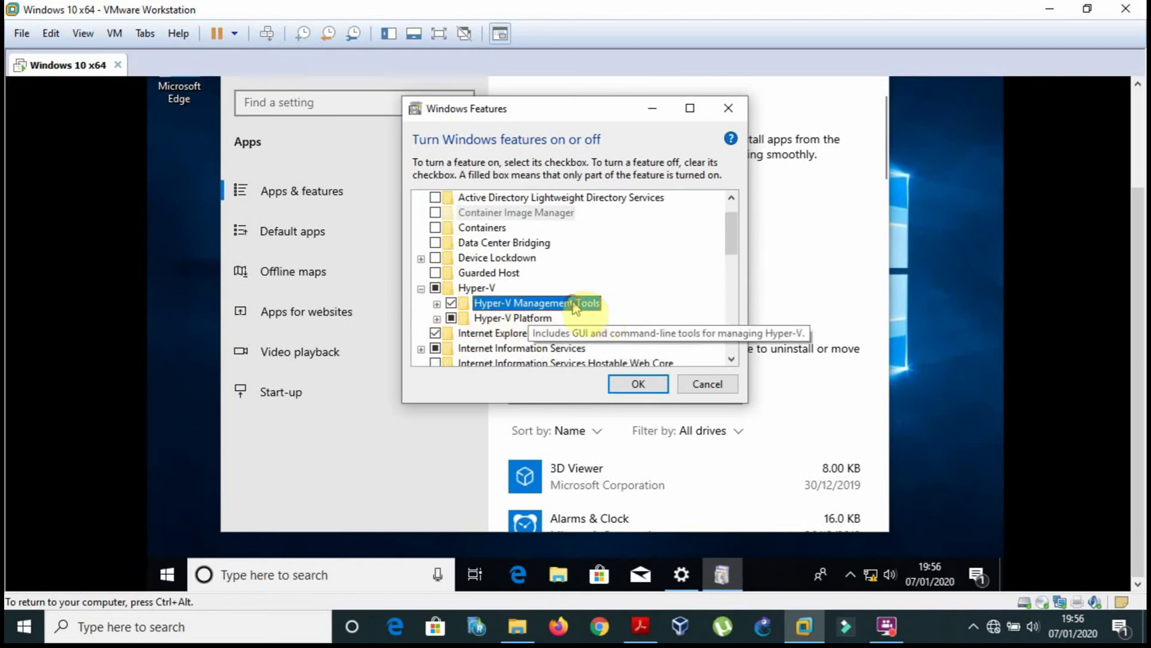
Expand Hyper-V Platform and read why Hyper-V Hypervisor is unavailable.
click(509, 318)
click(436, 318)
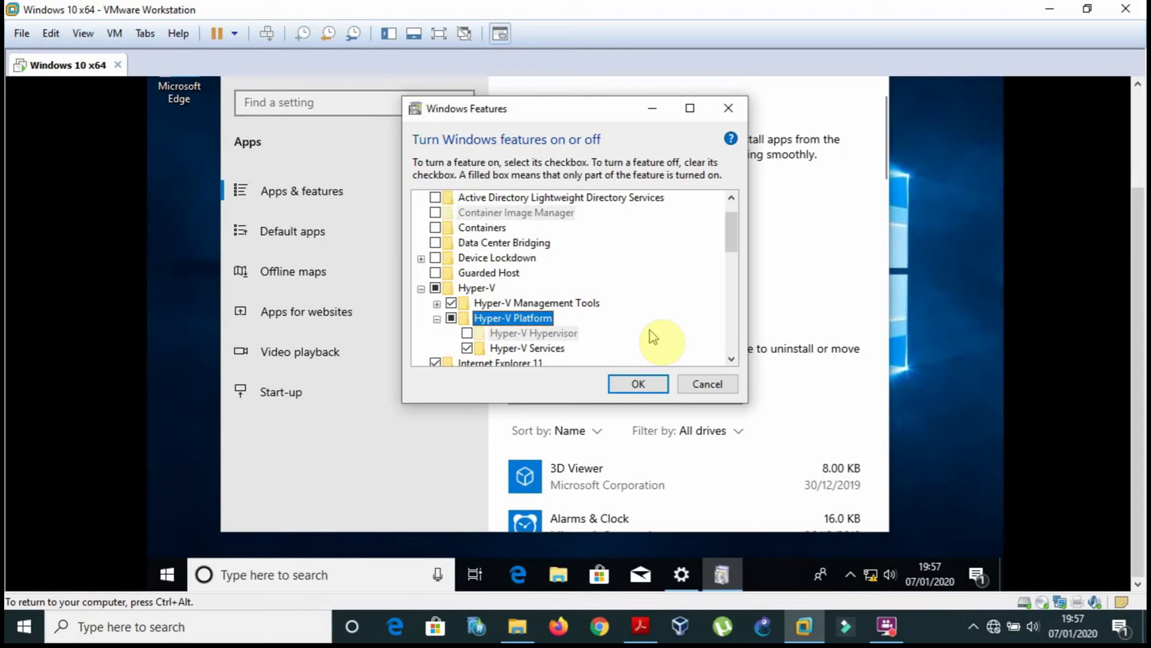
mouse_move(509, 340)
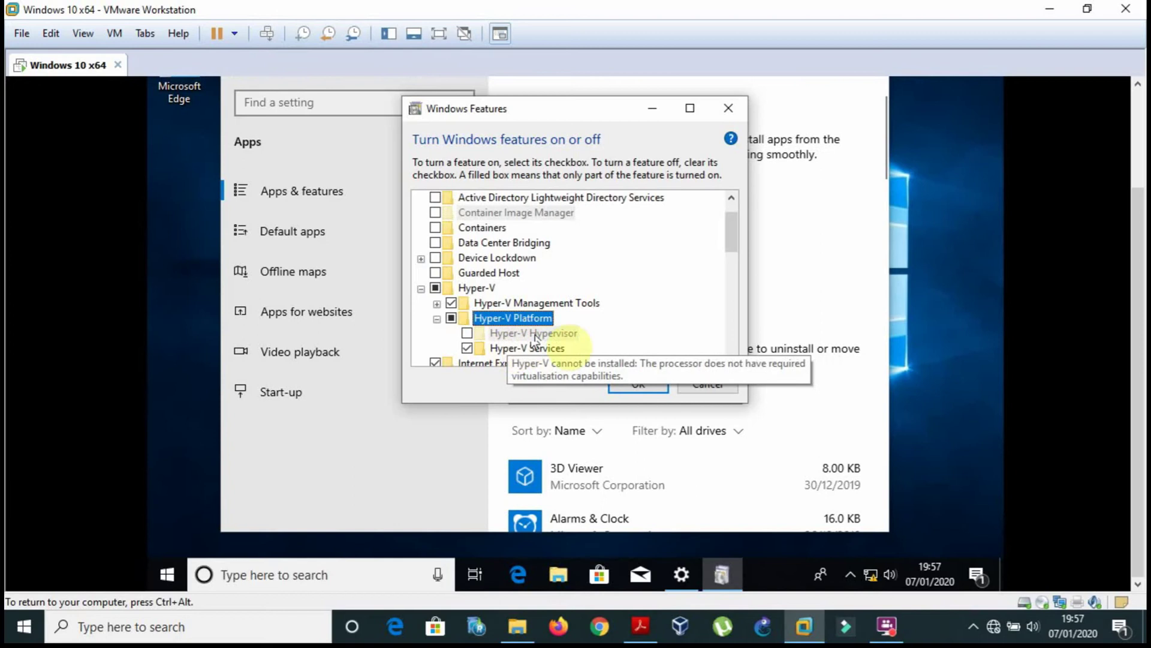
click(671, 326)
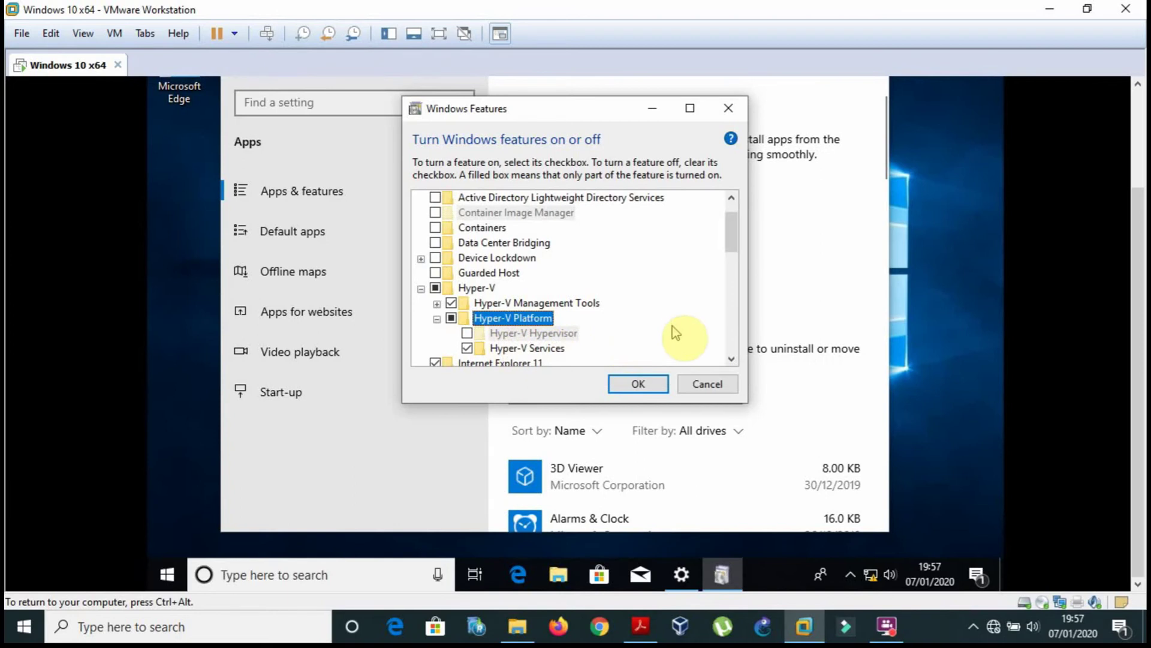
Browse the features list and expand Internet Information Services and its FTP Server.
key(Down)
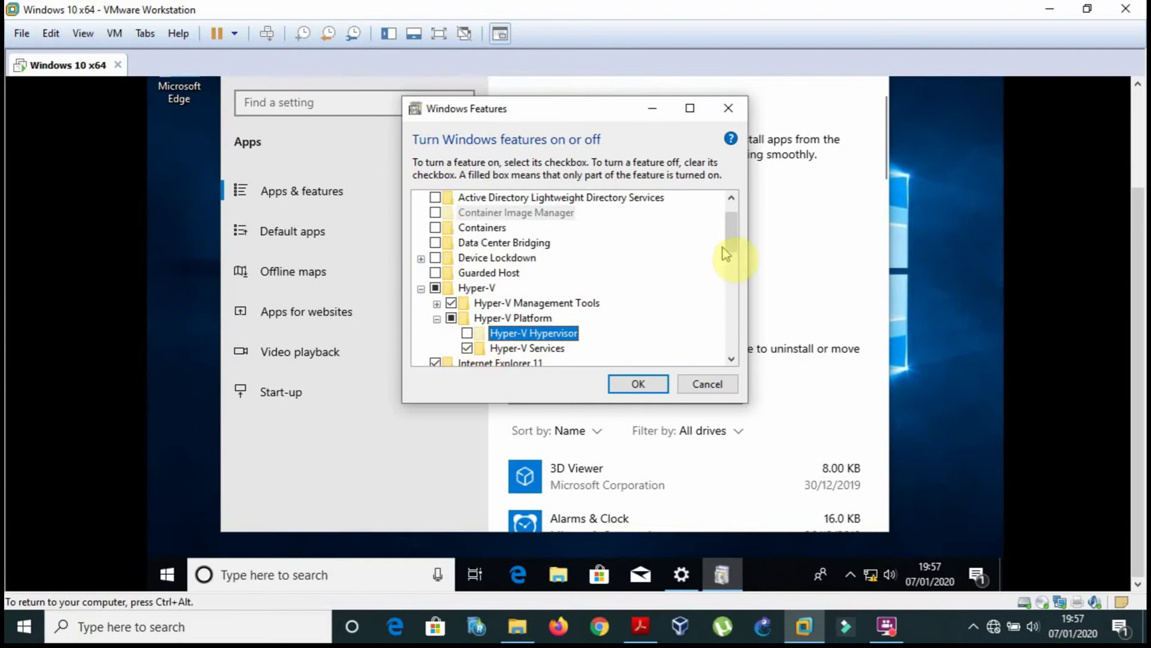
drag(731, 246, 725, 307)
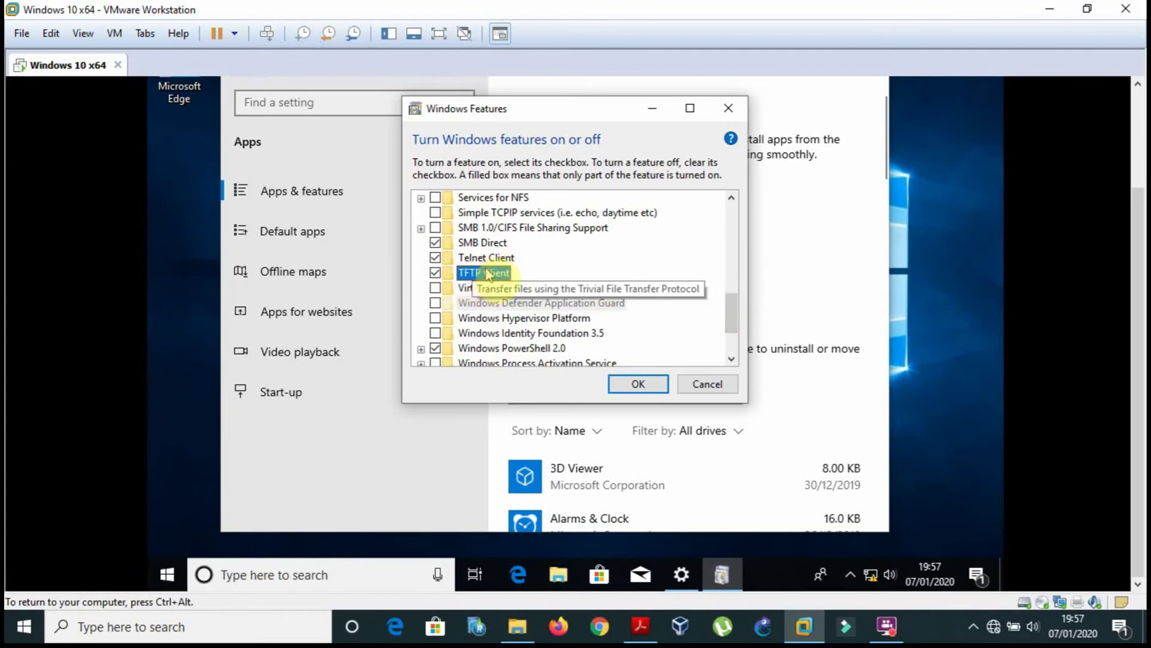
drag(740, 312, 740, 294)
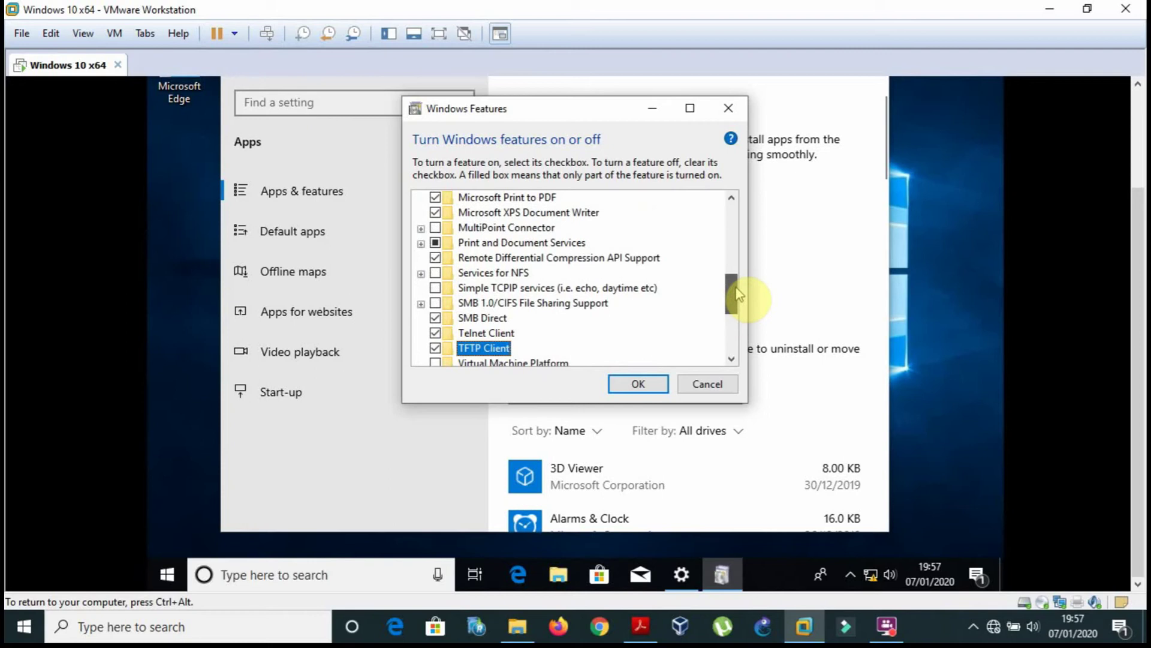
drag(739, 294, 732, 262)
click(420, 230)
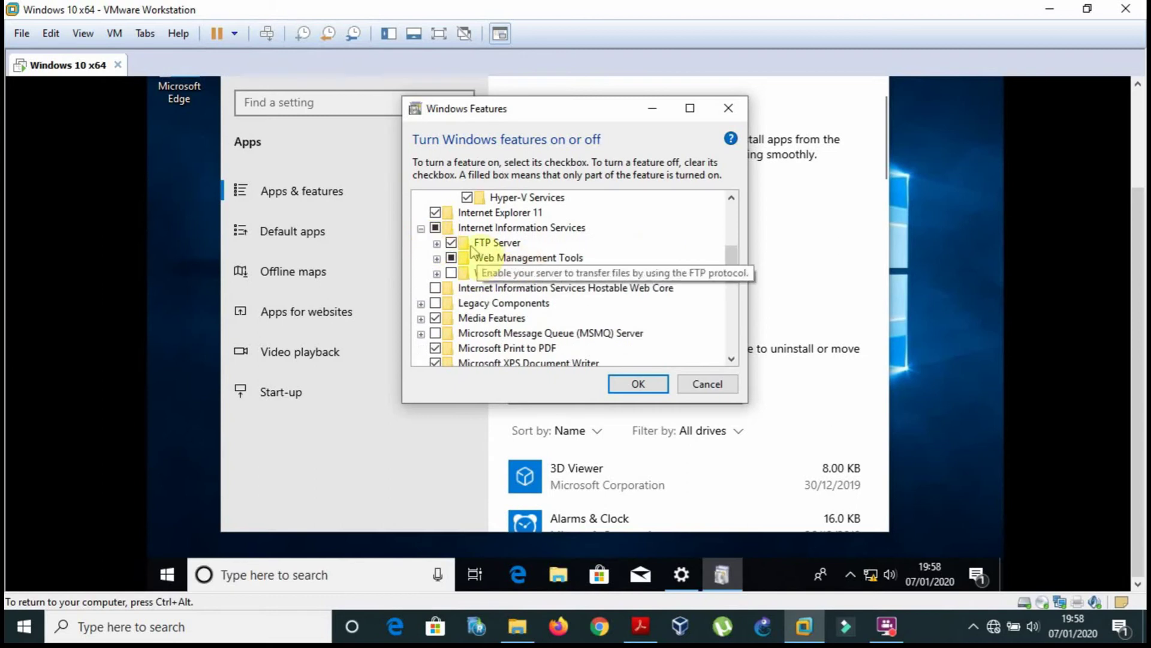
click(436, 243)
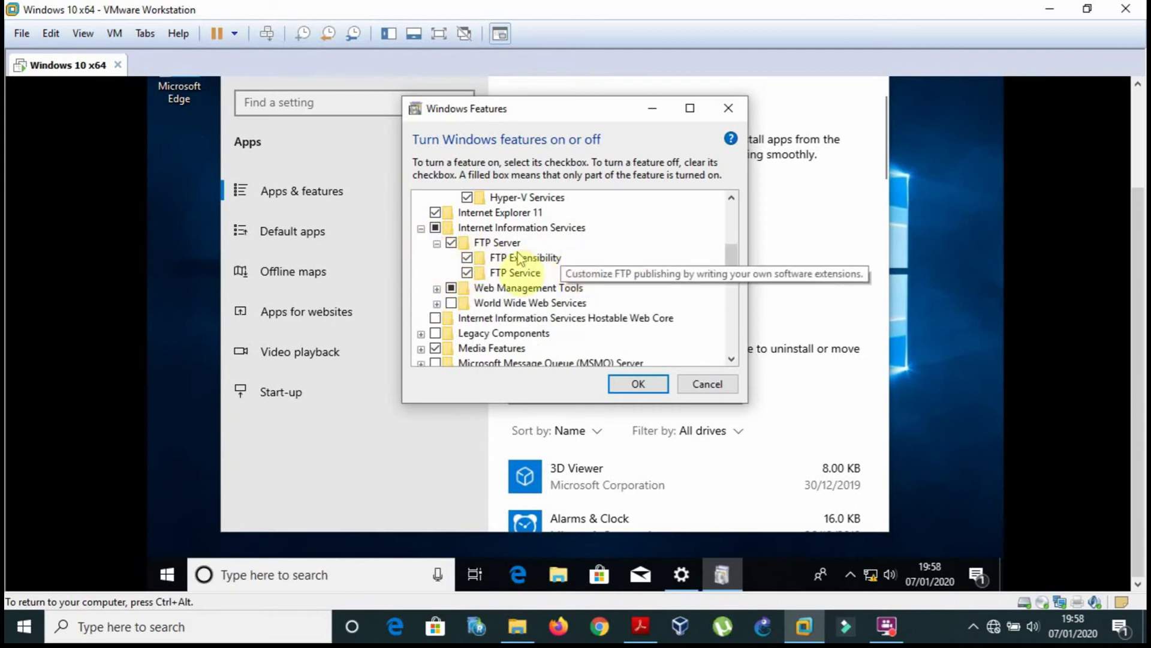
Cancel Windows Features without changes, close the Settings window and return to the PDF.
click(700, 388)
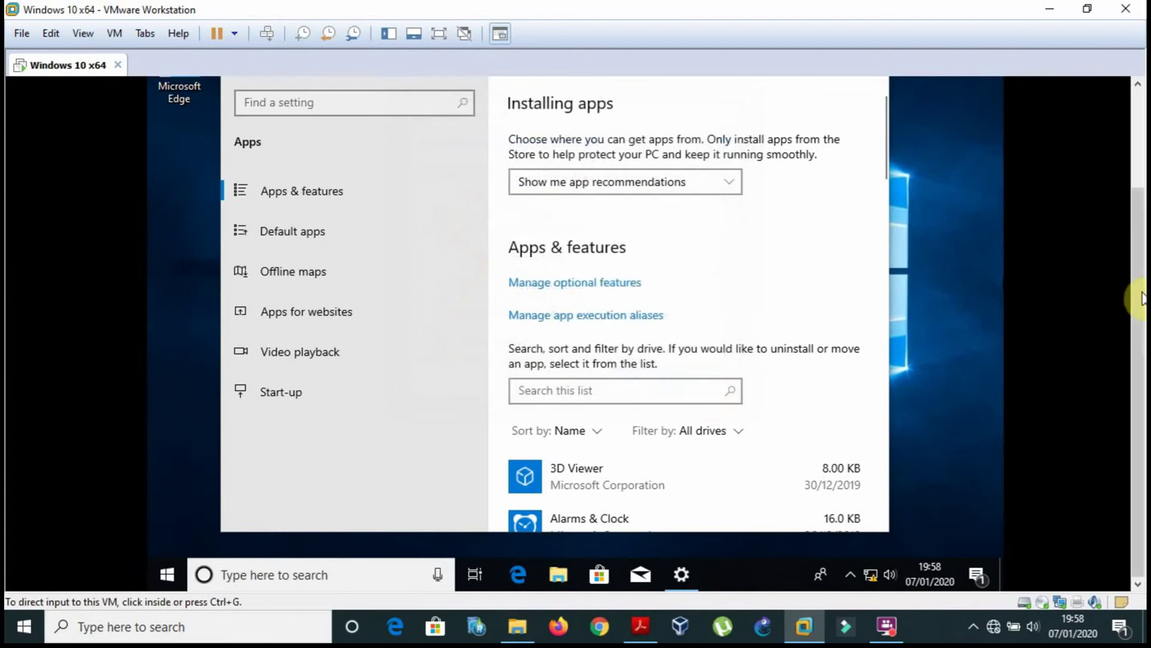
drag(1139, 295, 1123, 207)
click(869, 125)
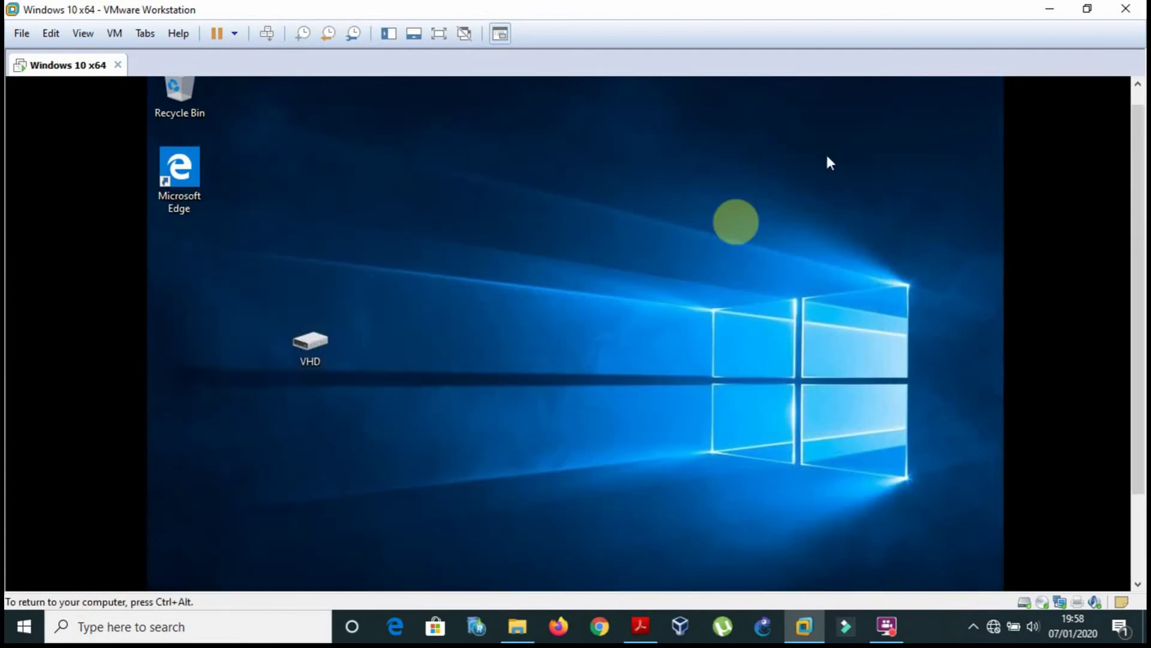
click(641, 626)
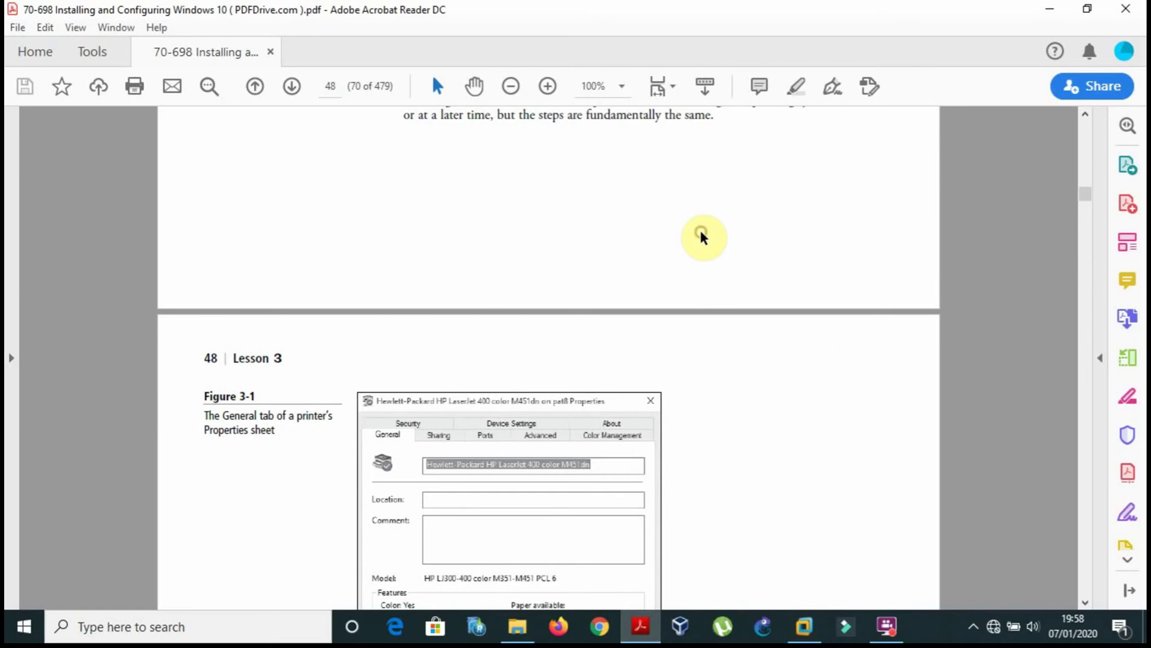
Scroll to Figure 3-1 and select its two-line caption text.
scroll(704, 238, up, 1)
scroll(703, 238, up, 5)
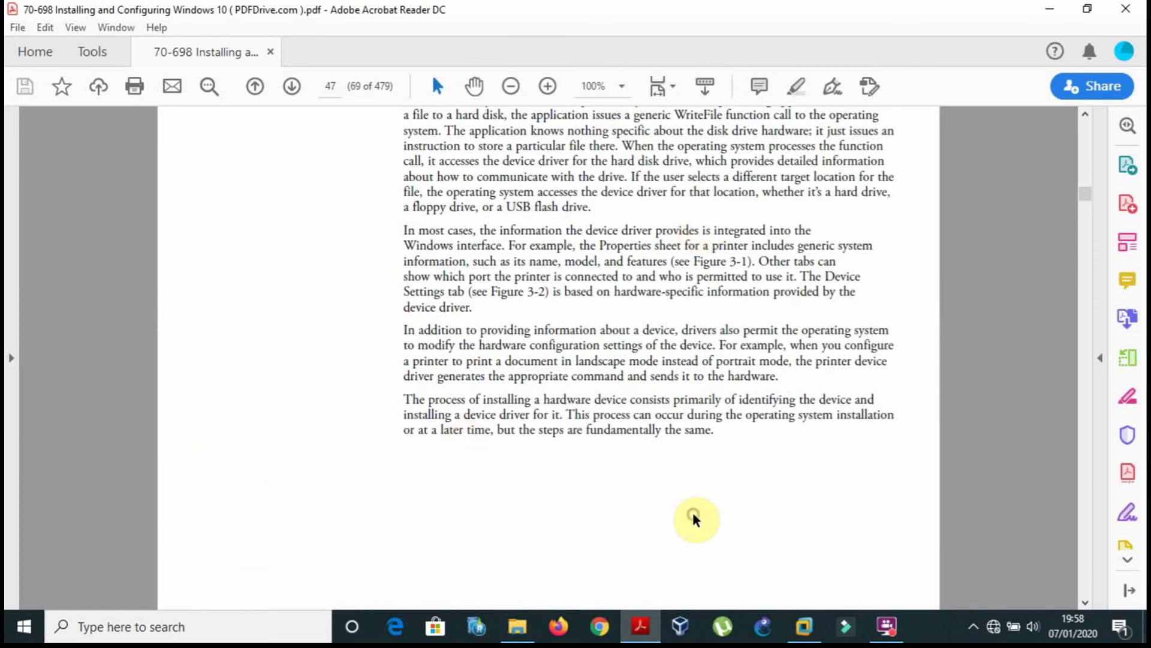
scroll(694, 519, down, 9)
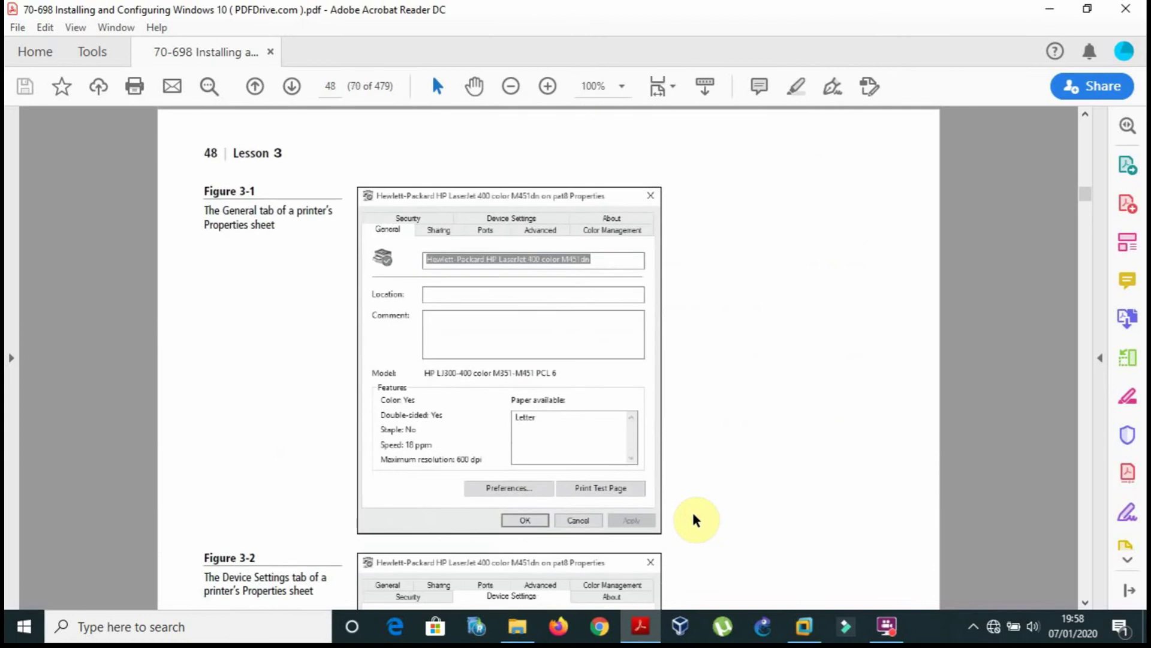
scroll(696, 519, down, 2)
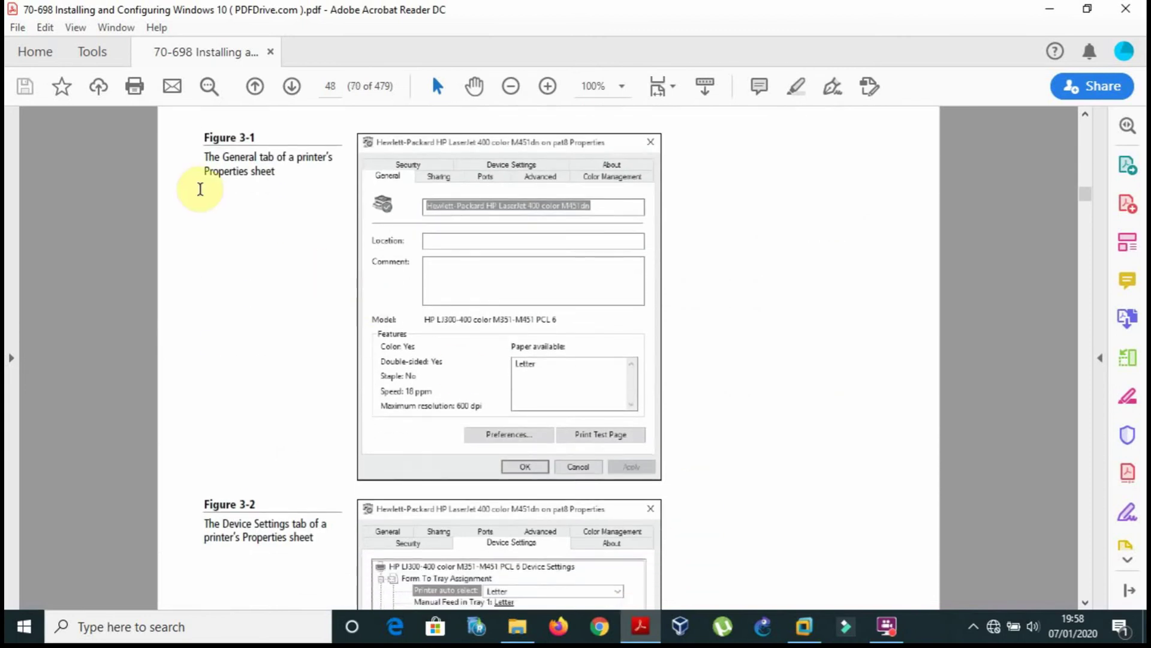
drag(216, 160, 195, 148)
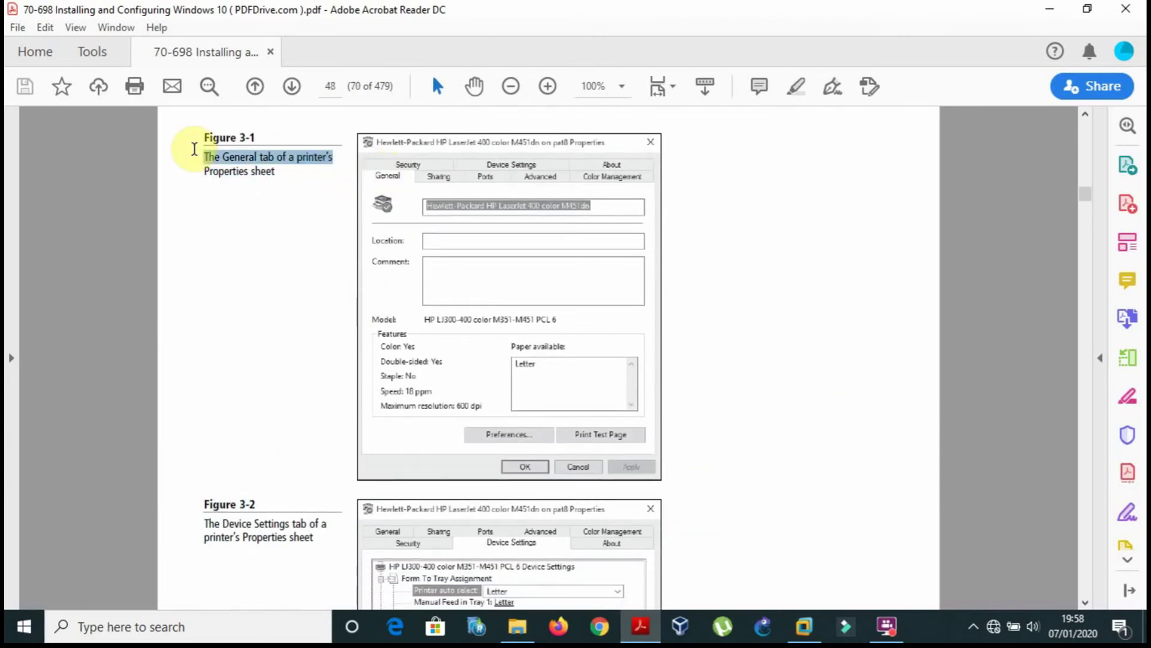
click(244, 186)
drag(283, 175, 214, 158)
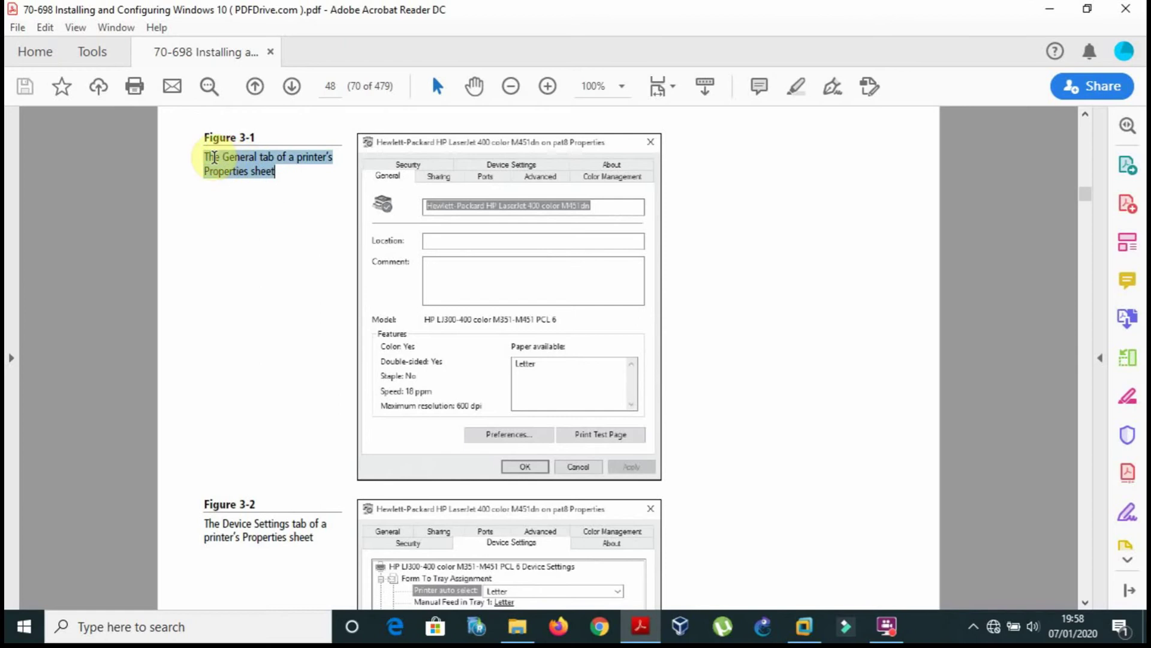
click(861, 281)
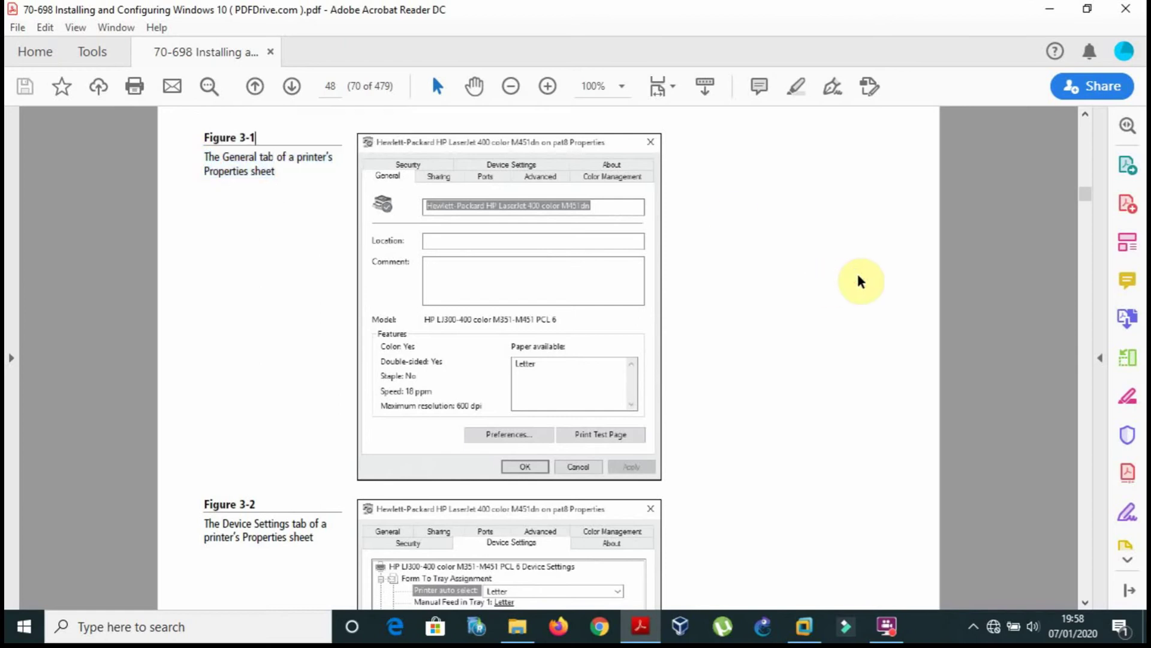
Reread page 47's Managing Devices section, then return to the Windows 10 VM.
key(Up)
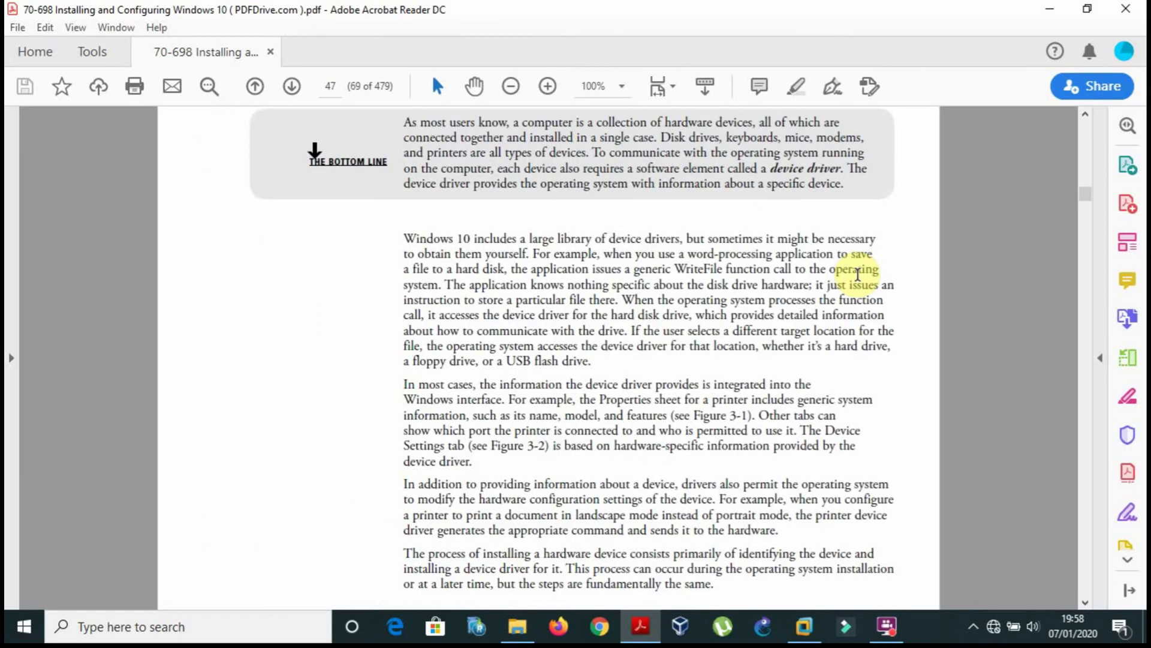
scroll(962, 241, down, 3)
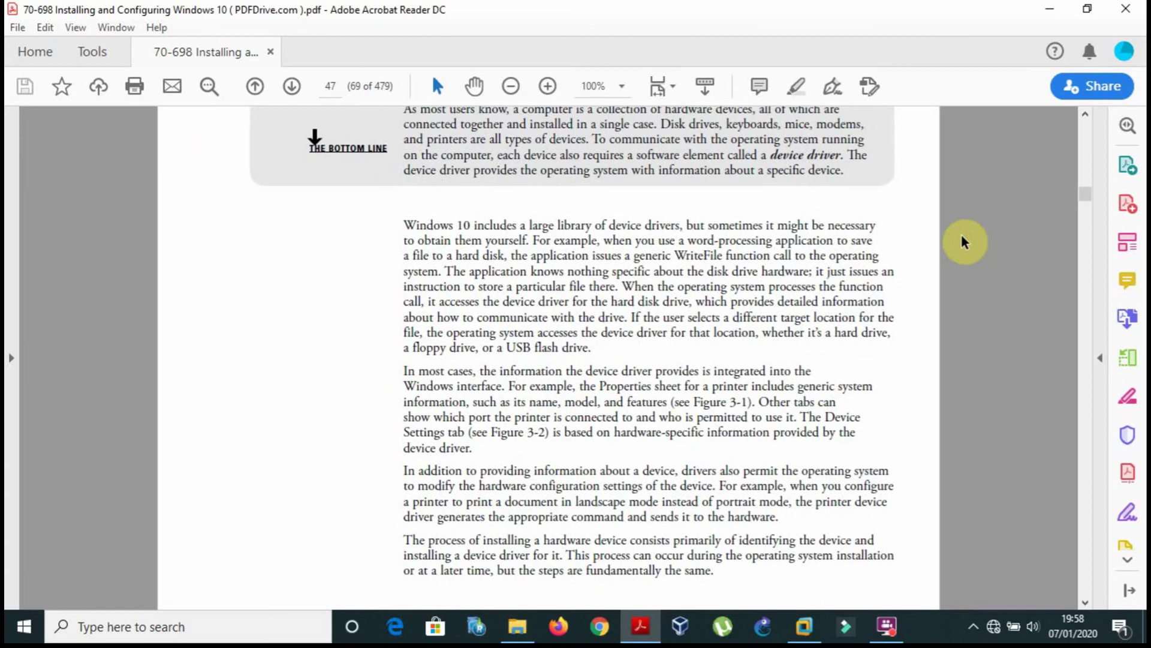
scroll(962, 242, down, 3)
scroll(962, 242, up, 2)
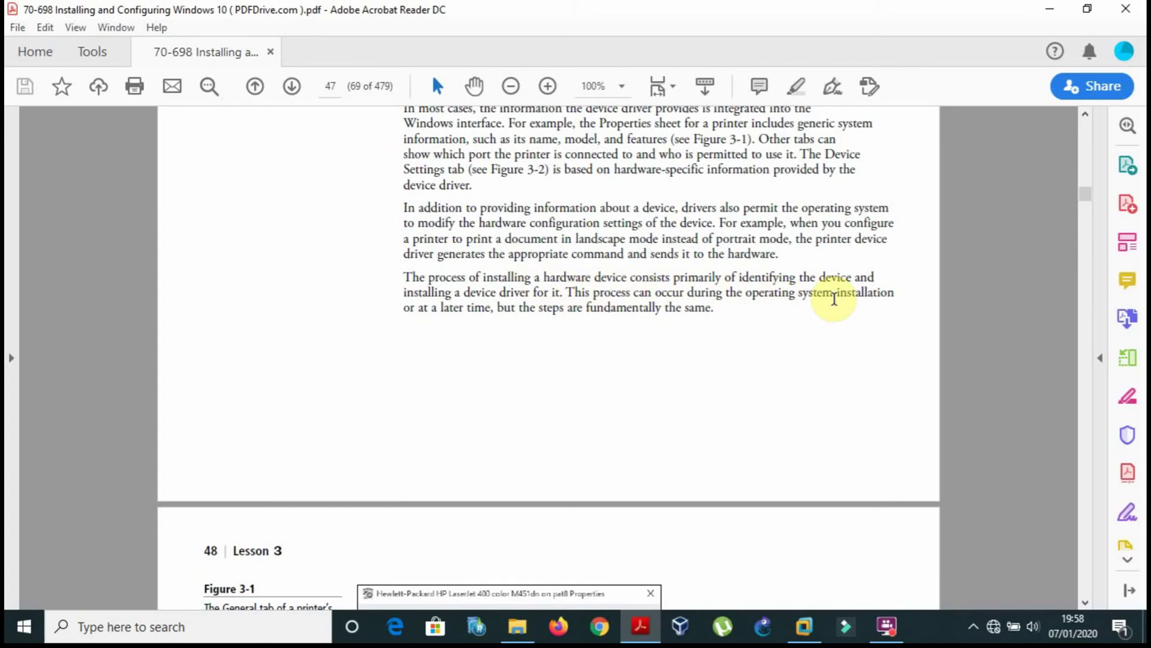
scroll(889, 358, down, 1)
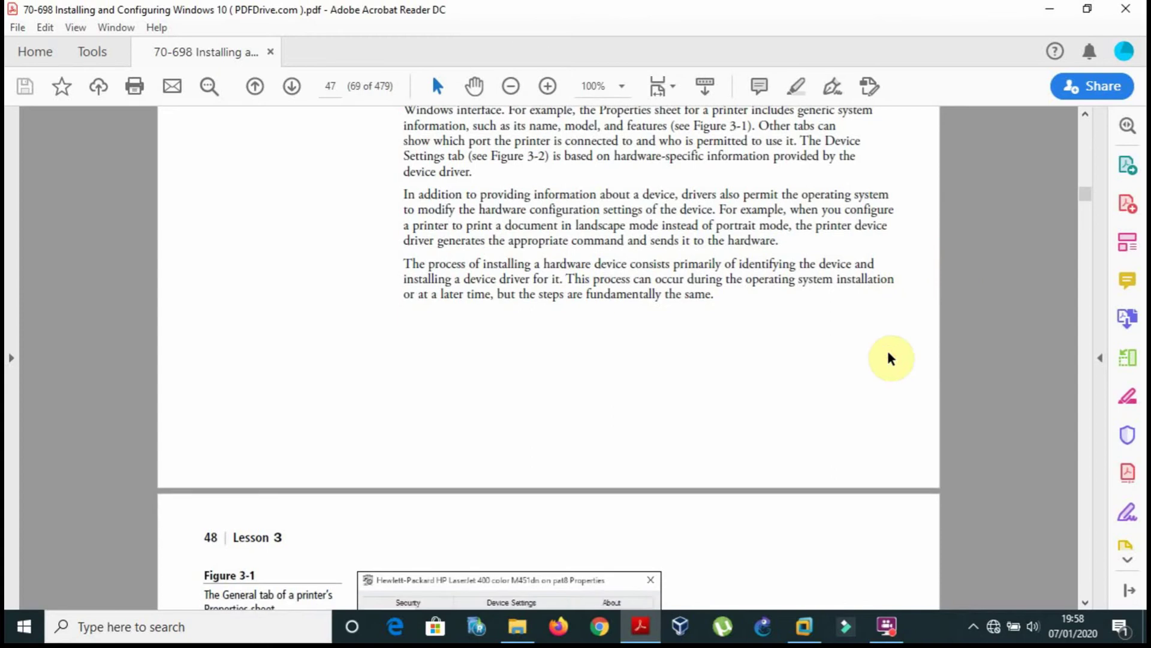
scroll(889, 358, down, 10)
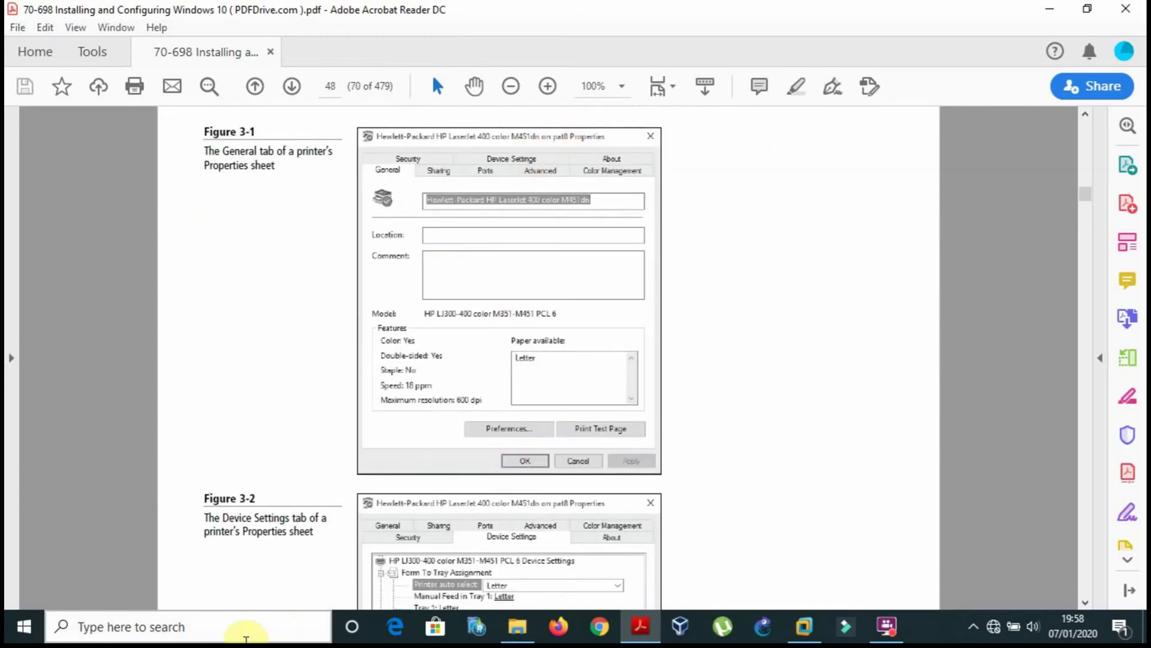
click(246, 627)
click(722, 492)
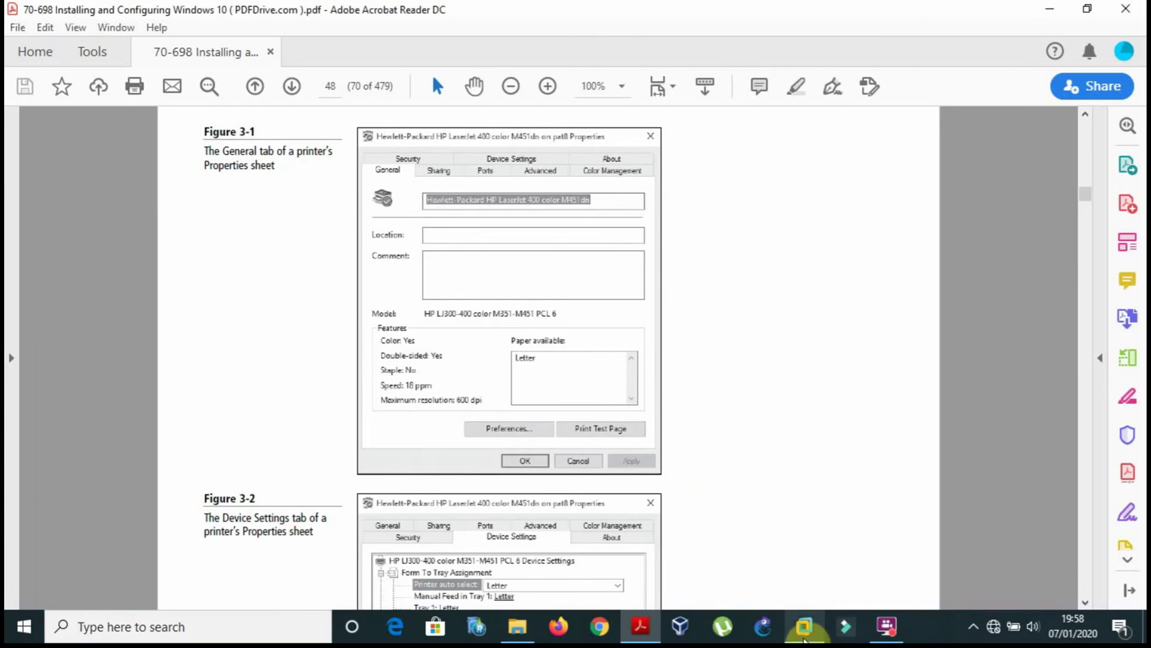
click(803, 639)
Search the VM's Start menu for 'device' and open Device Manager.
drag(1138, 257, 1122, 433)
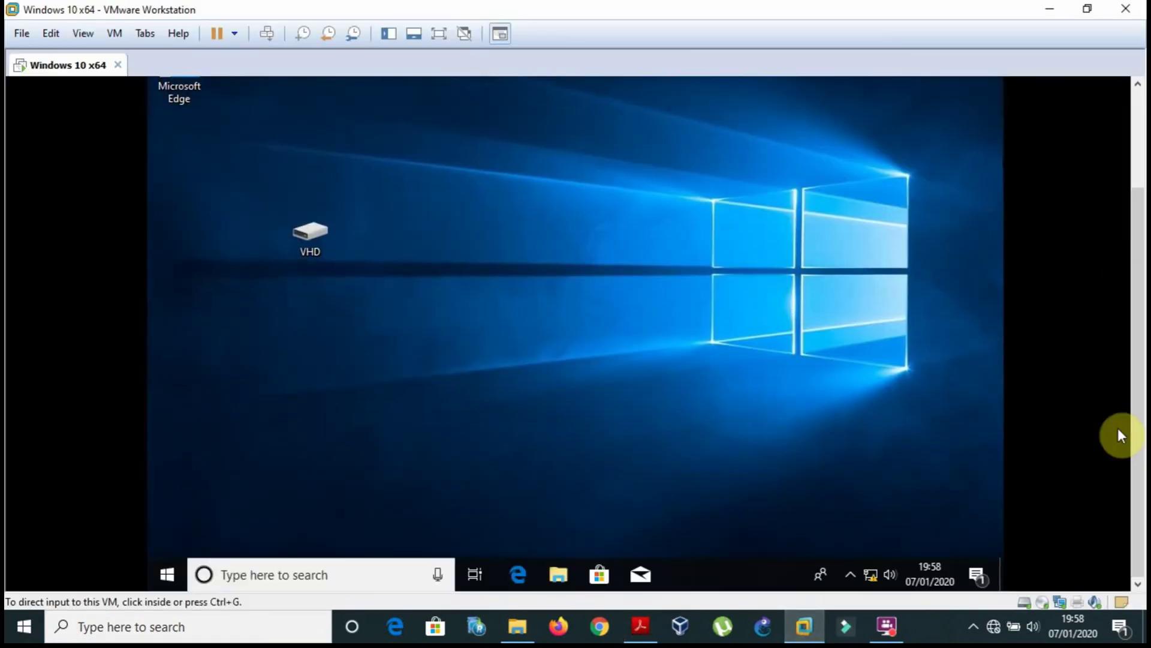
click(389, 542)
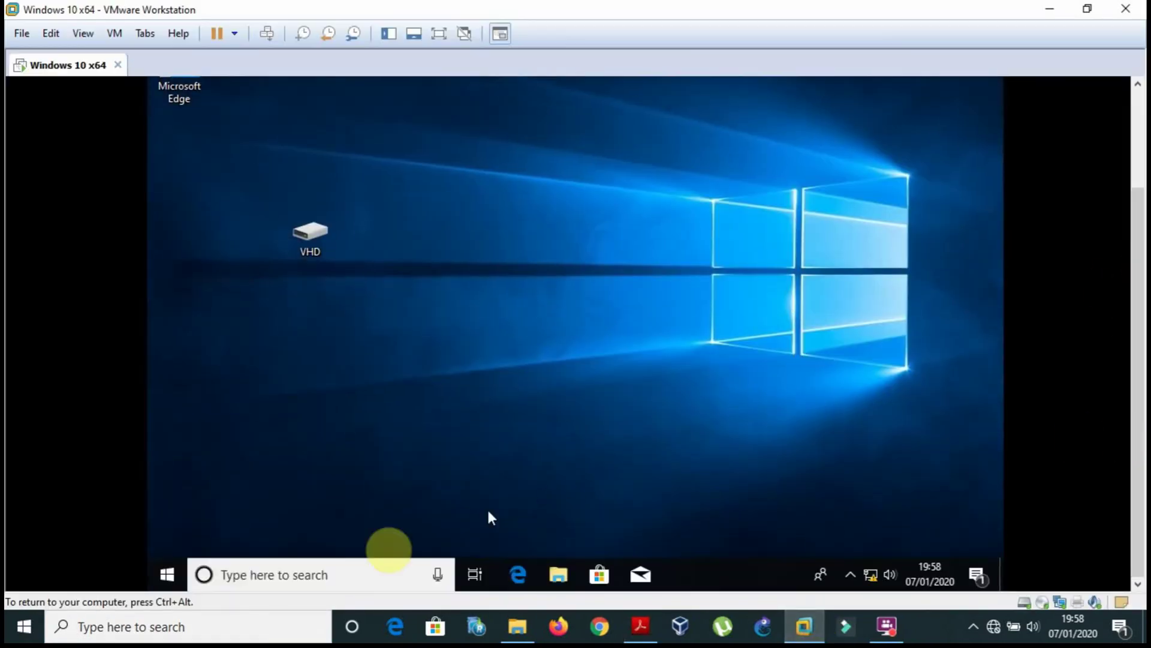
click(170, 574)
click(276, 577)
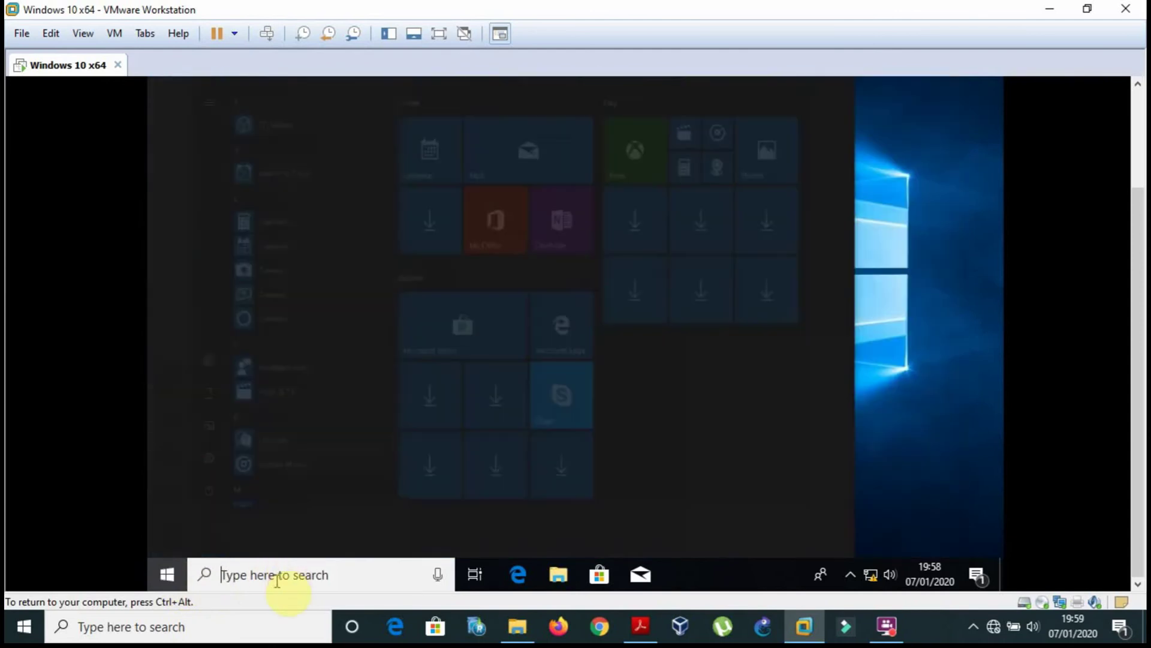
text(device m)
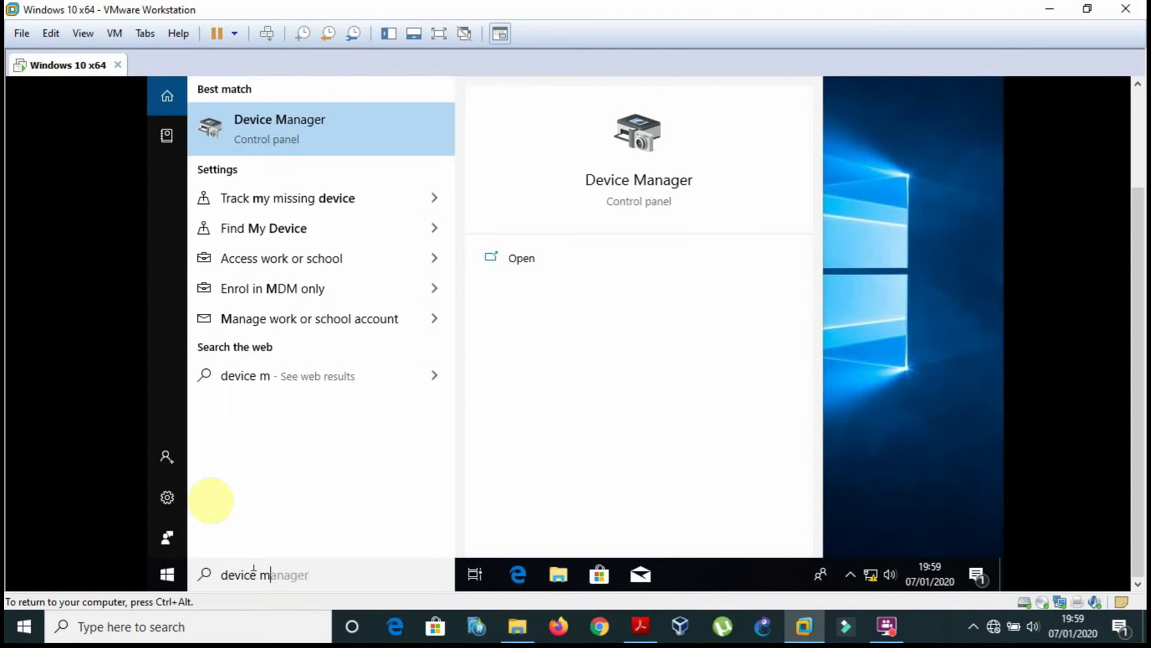
click(295, 144)
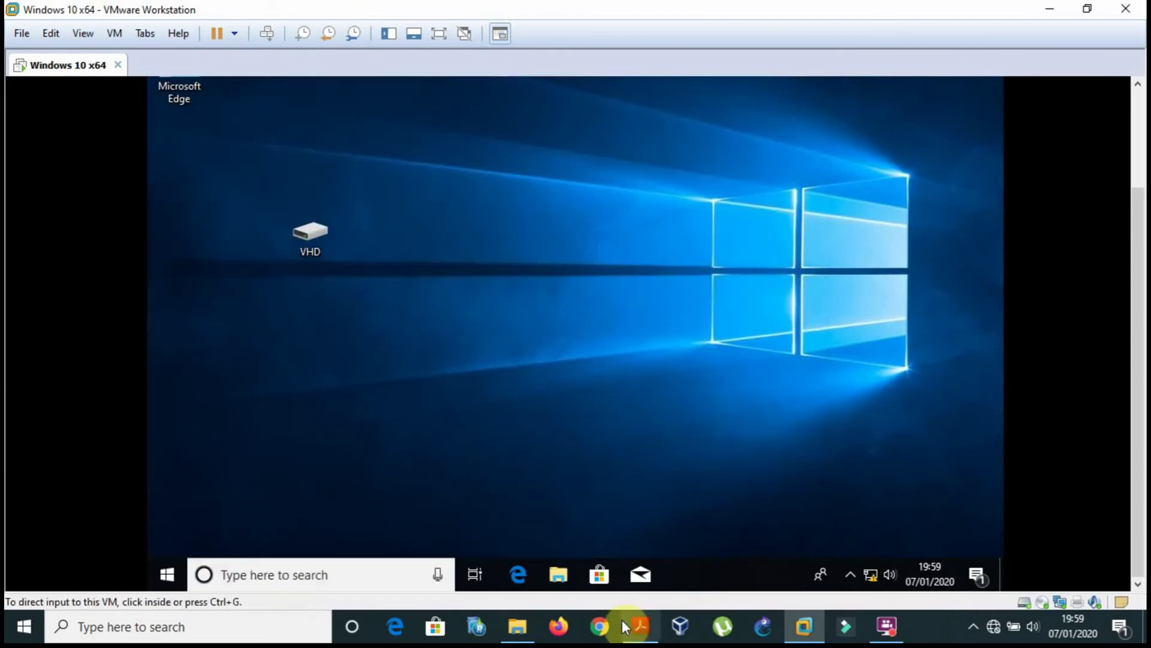
click(643, 626)
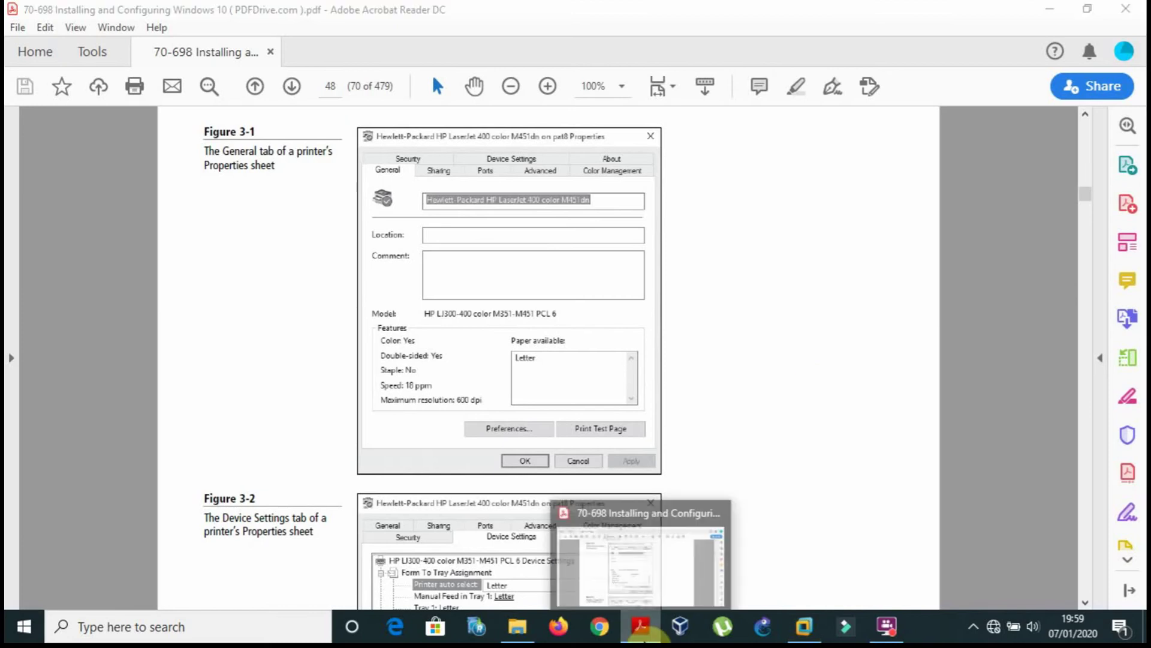
click(641, 626)
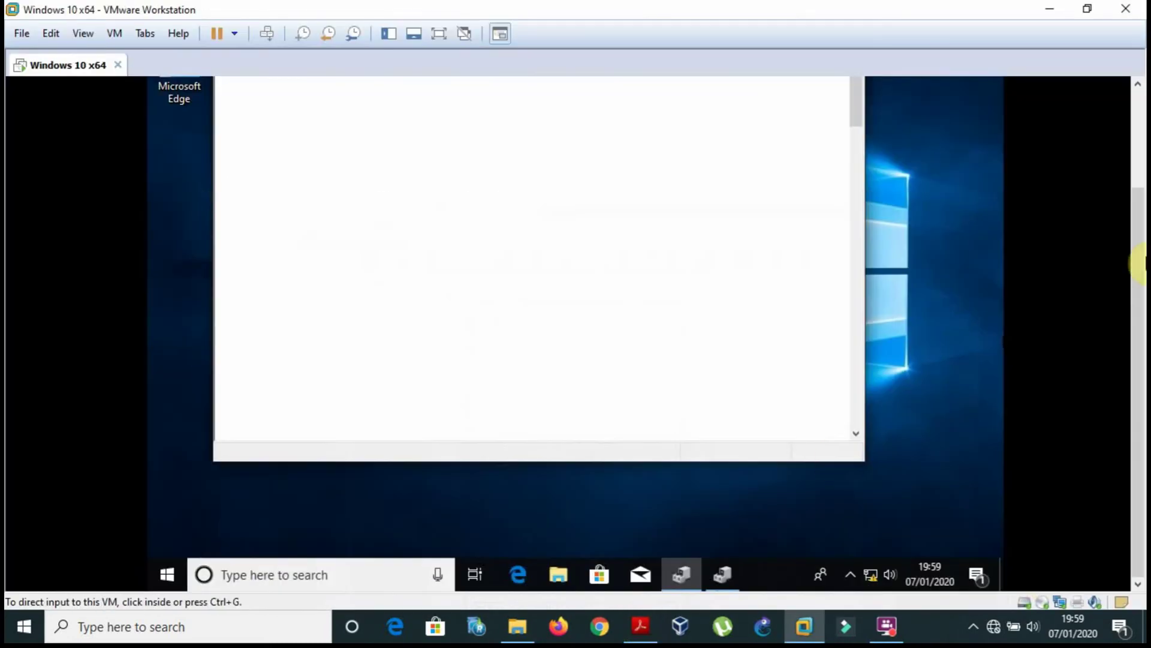
scroll(1117, 193, up, 2)
Open Base System Device's Properties and attempt a driver update.
click(742, 249)
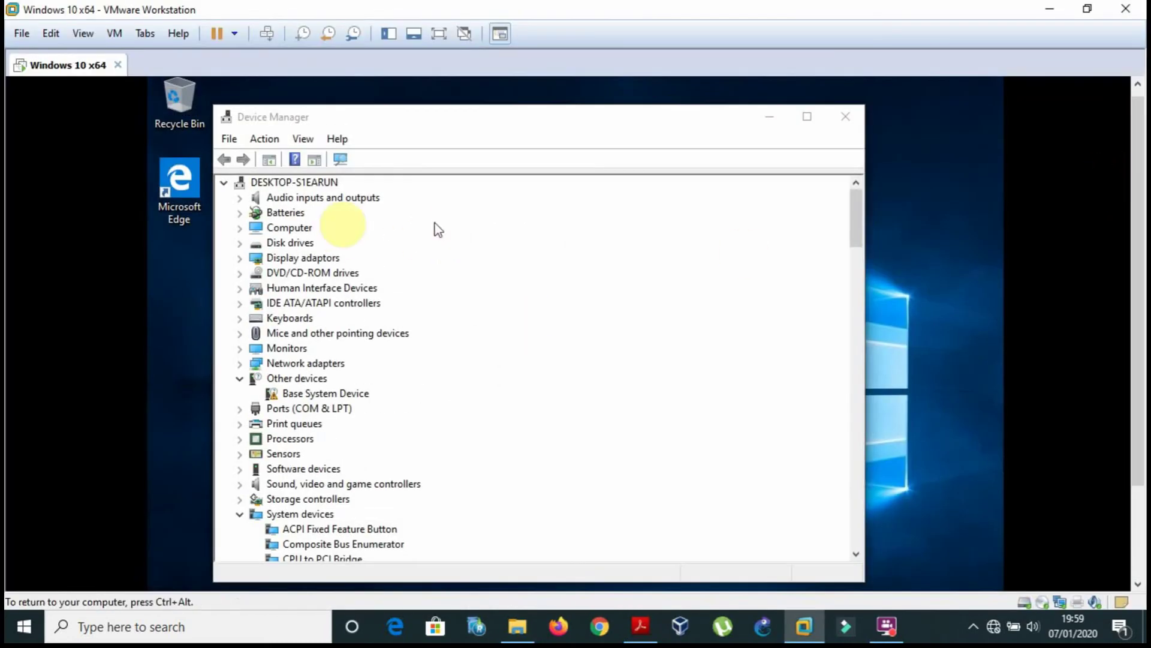
click(308, 394)
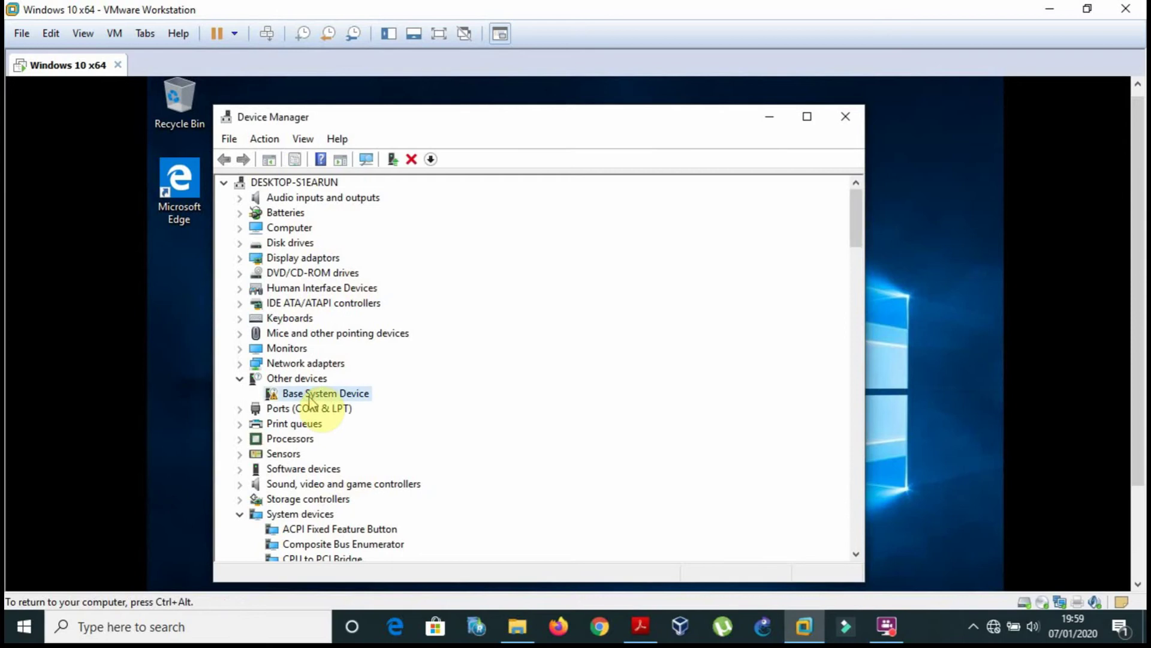
double_click(271, 398)
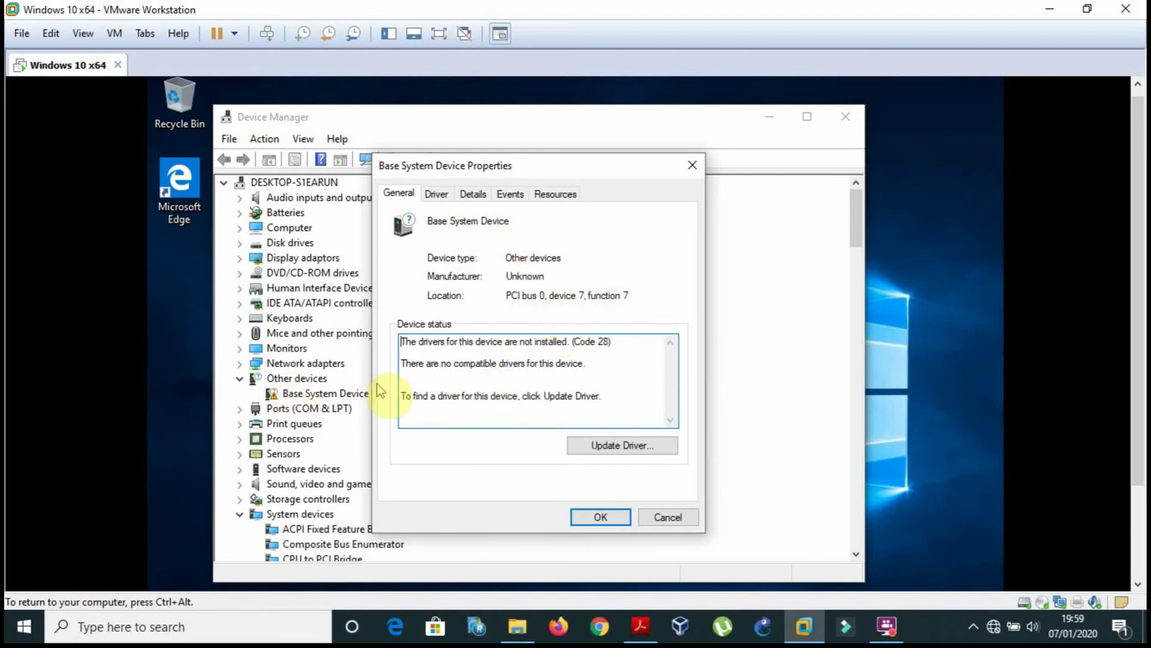
click(612, 447)
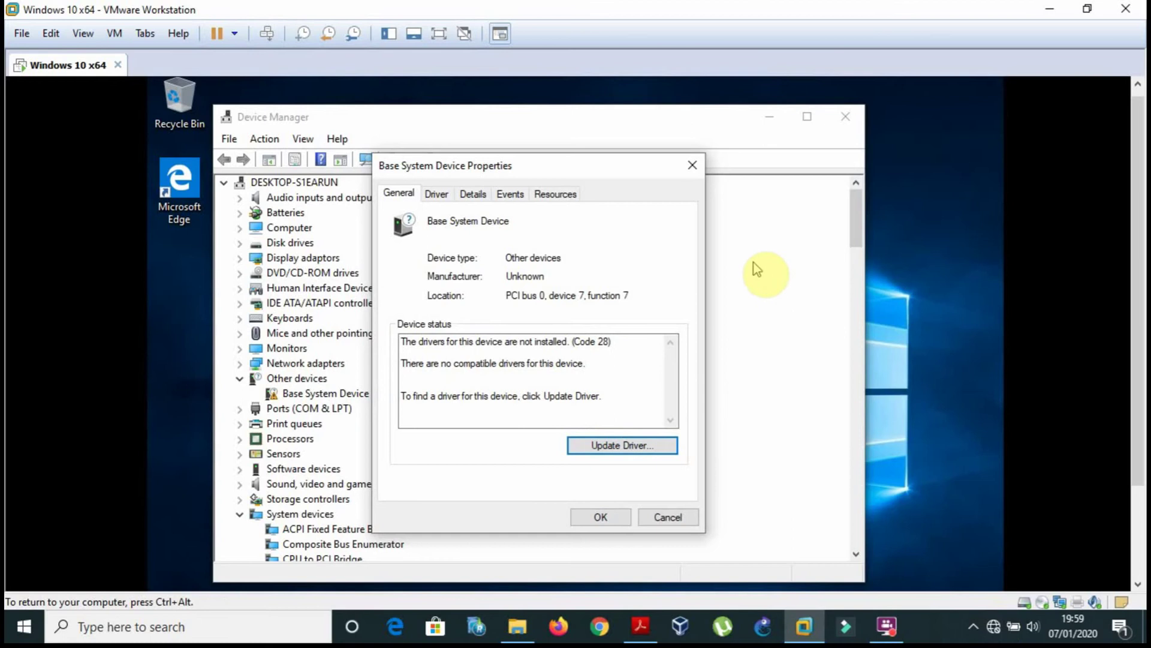
Compare the Driver and General tabs (Code 28) with the PDF, then close Properties.
click(443, 196)
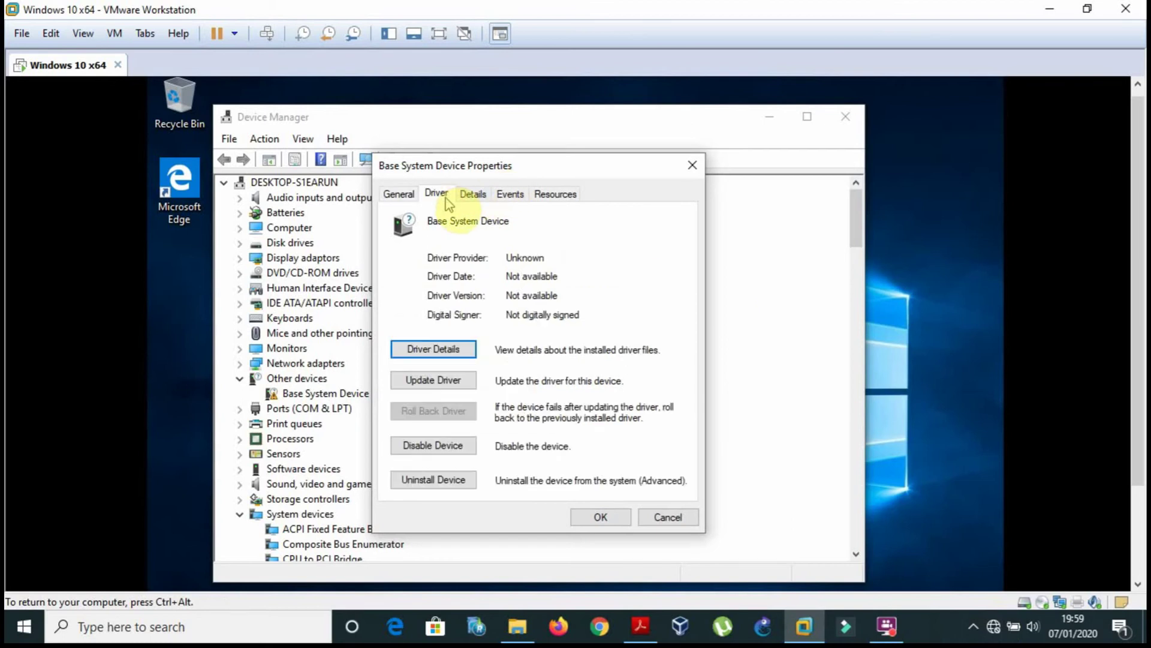
click(640, 627)
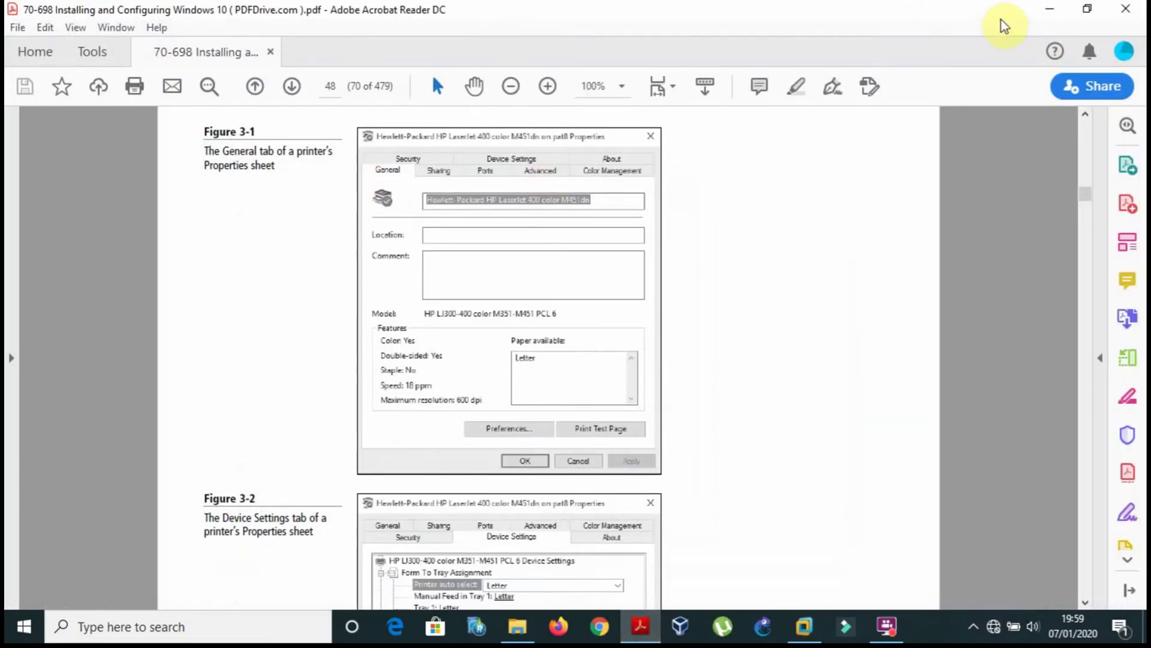
click(1049, 9)
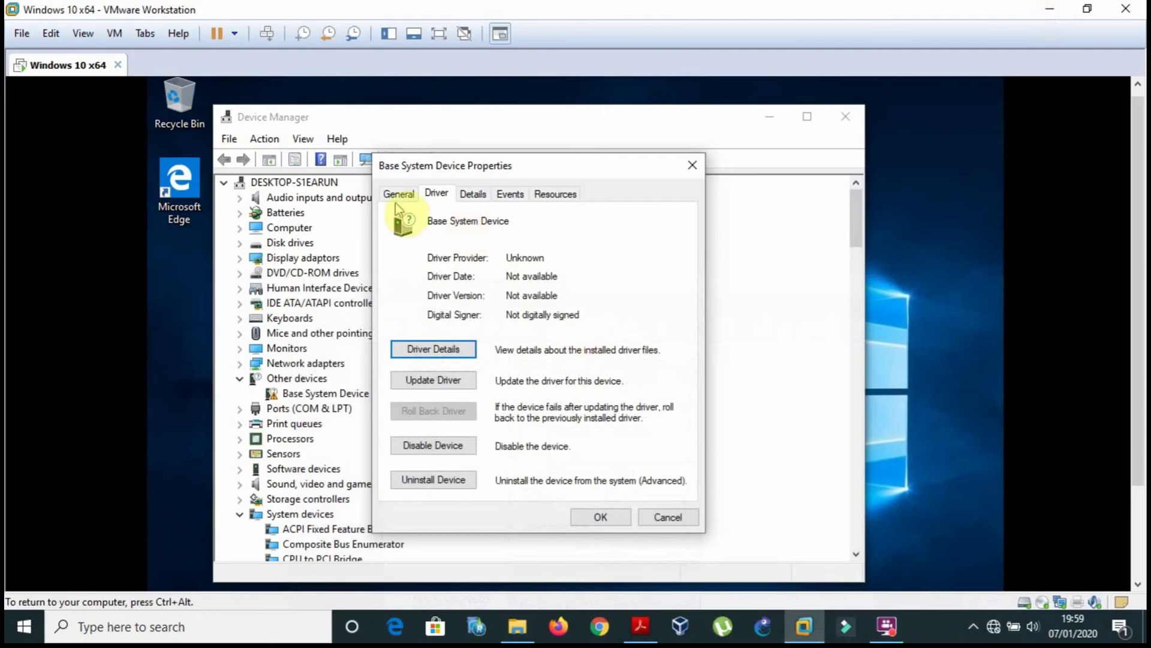
click(397, 195)
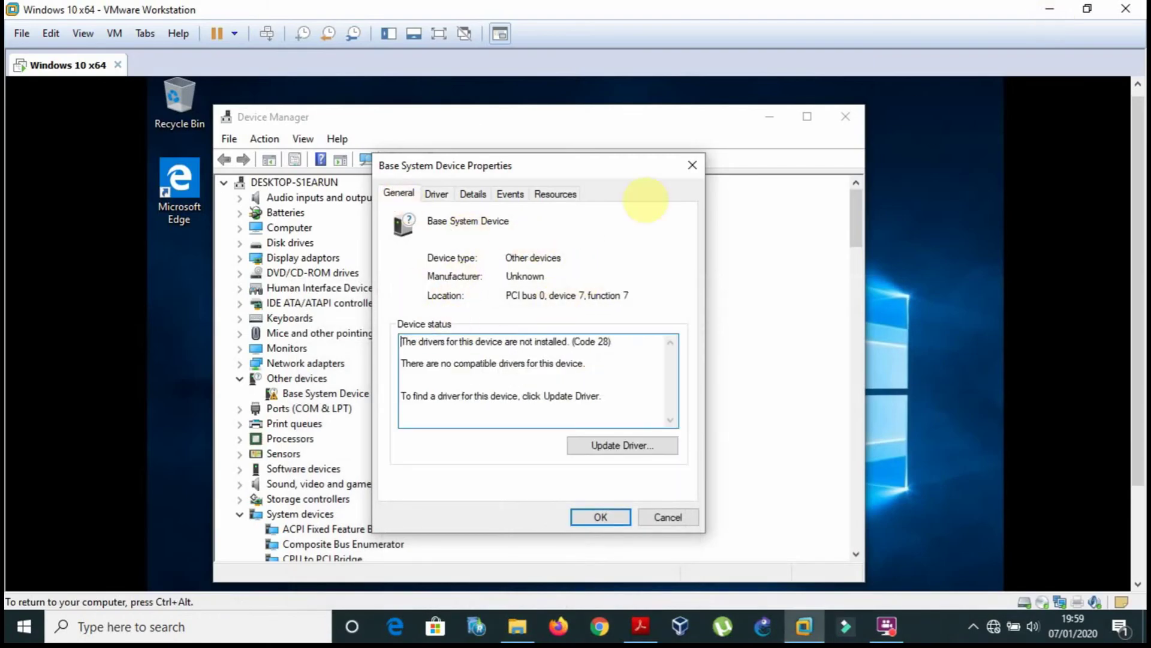
click(692, 165)
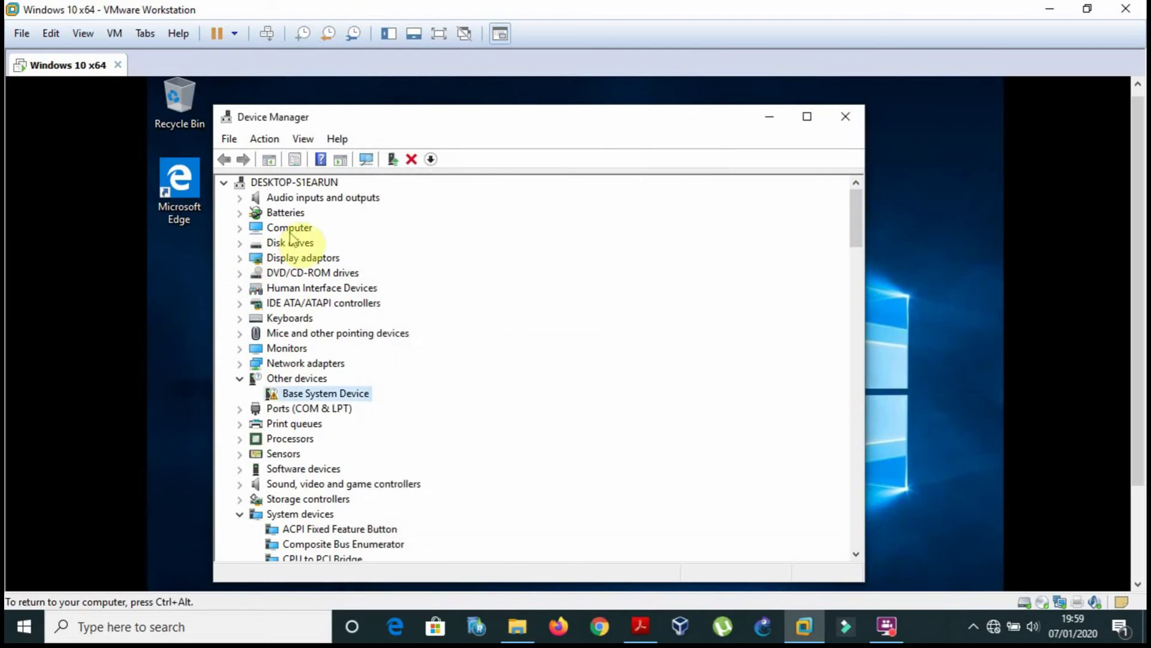
Expand Network adapters and open, then close, its Properties.
click(239, 364)
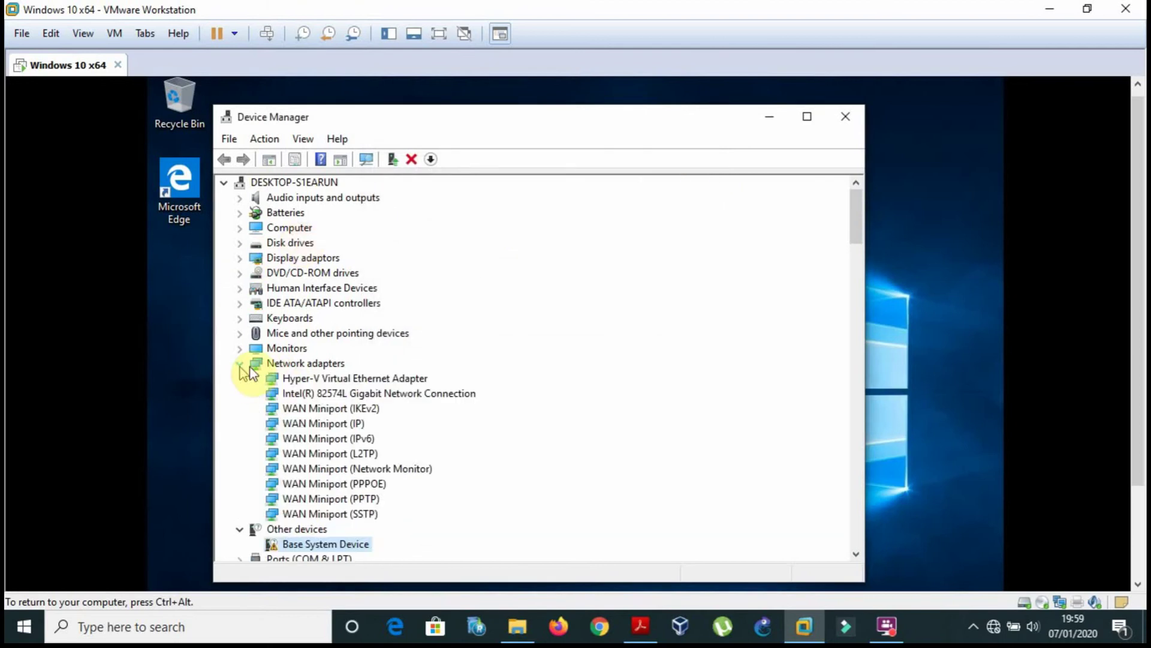
click(316, 367)
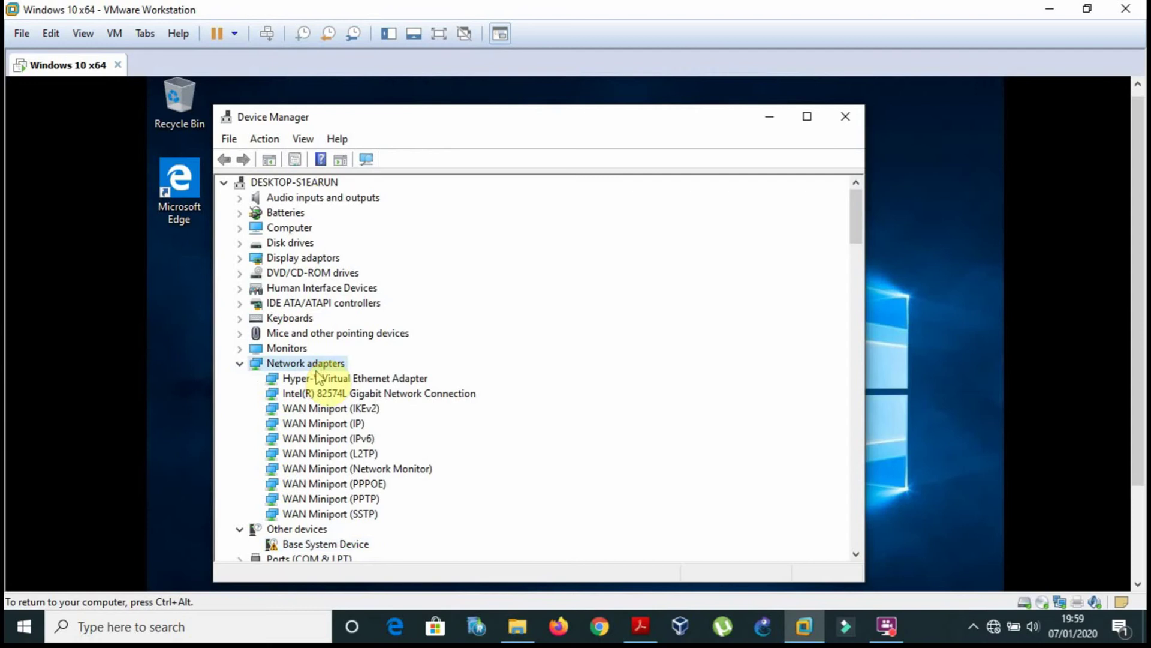
right_click(316, 371)
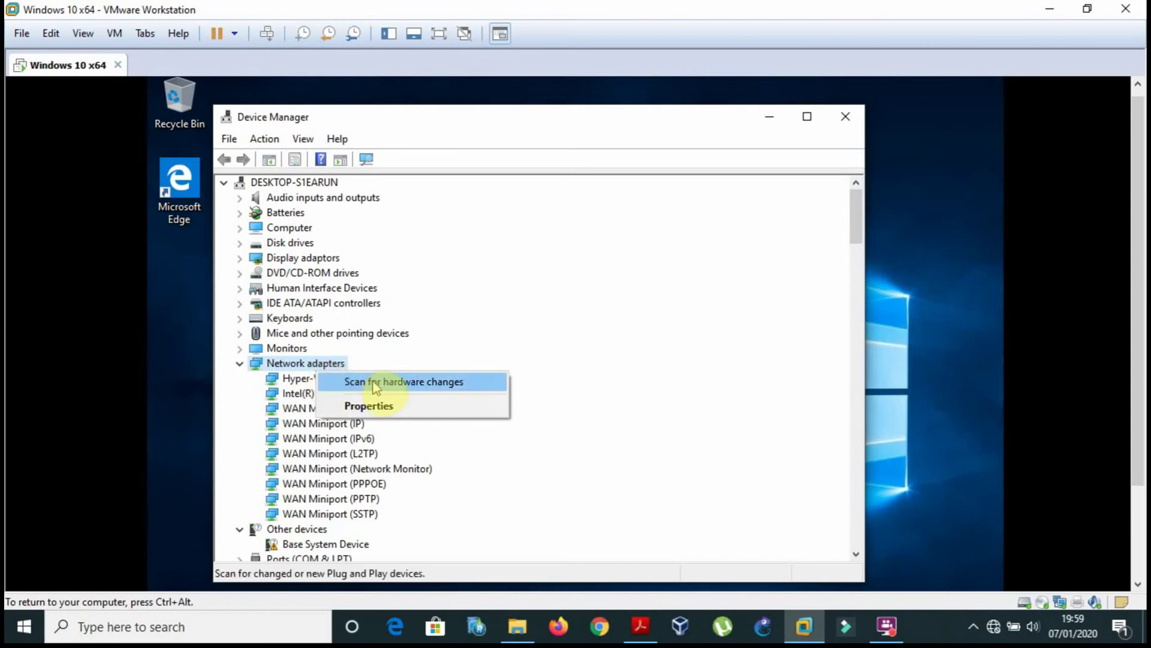
click(372, 407)
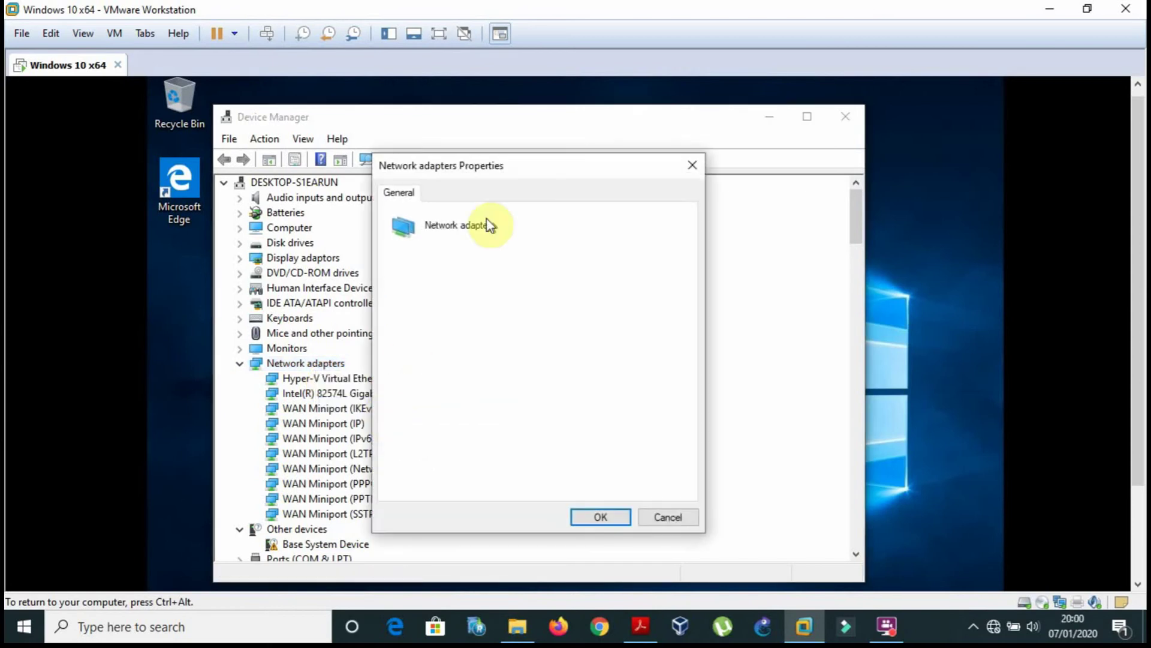
click(691, 165)
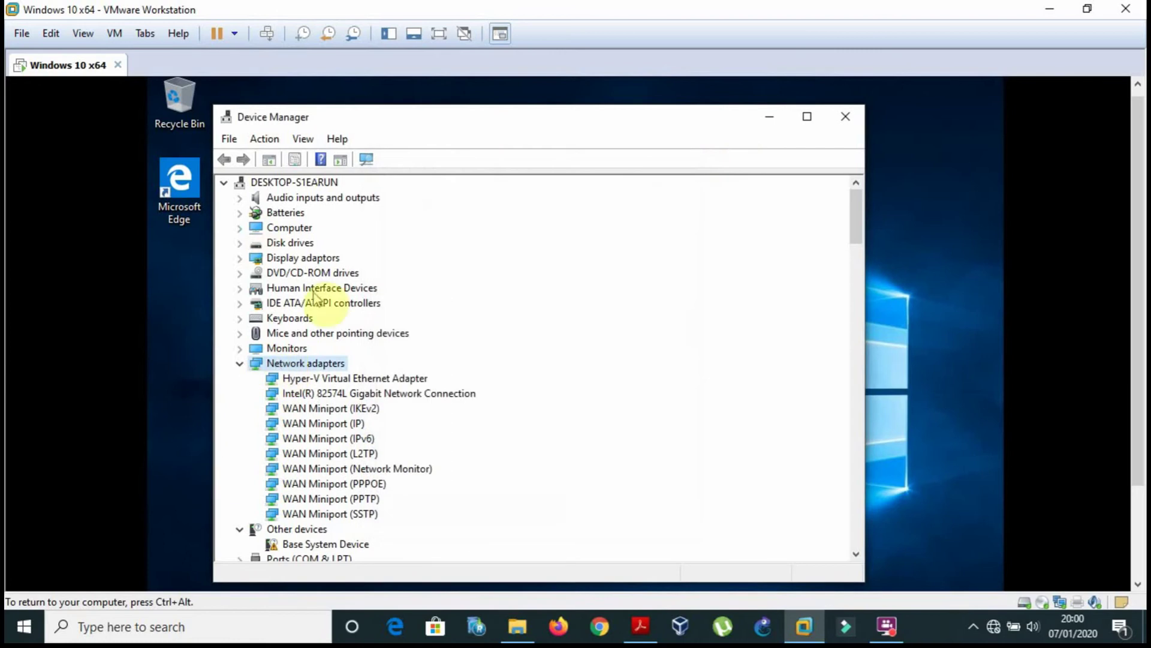
Scan for hardware changes from Network adapters, collapse it and briefly check the reference PDF.
double_click(289, 363)
double_click(284, 364)
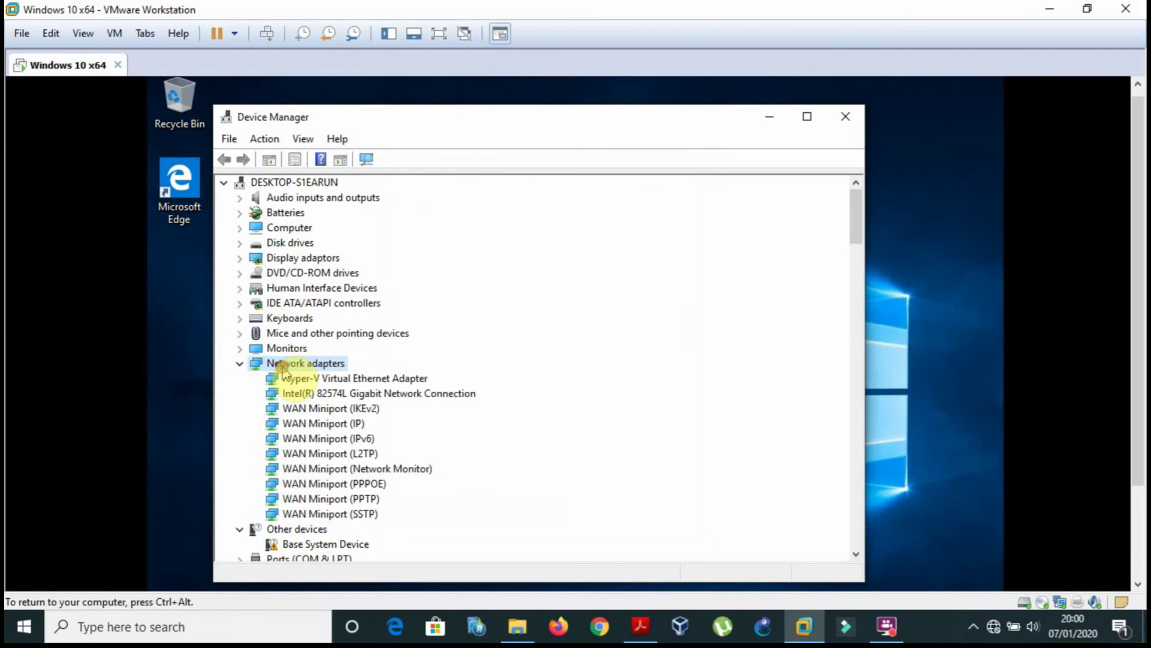
right_click(282, 364)
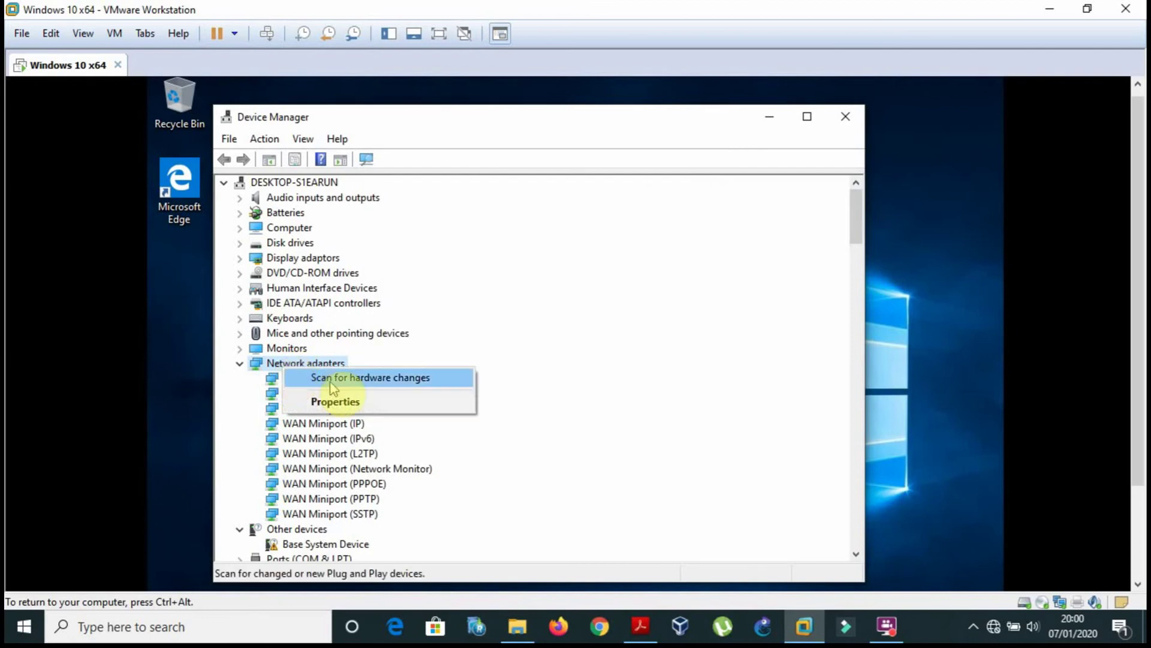
click(297, 377)
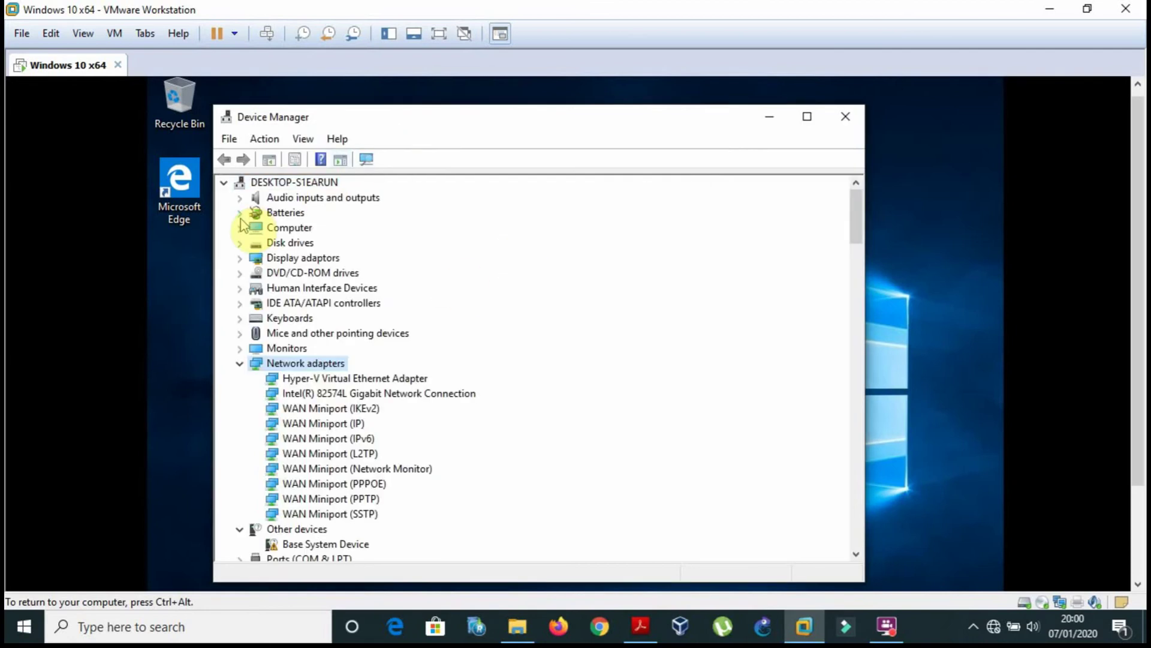
click(239, 363)
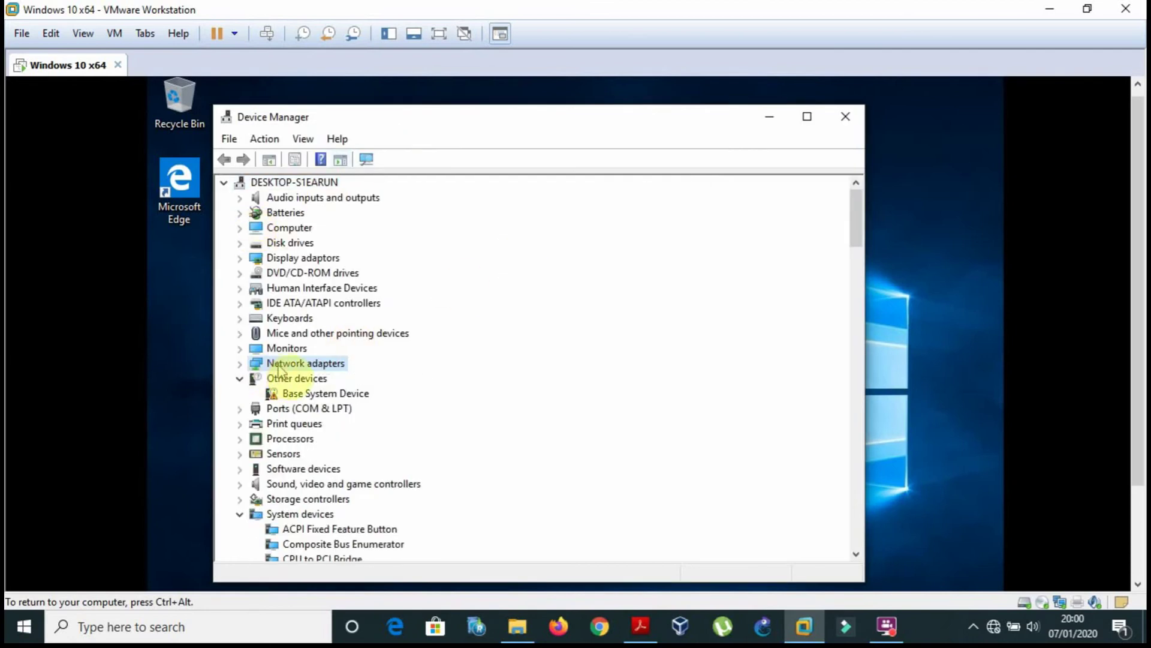
click(639, 630)
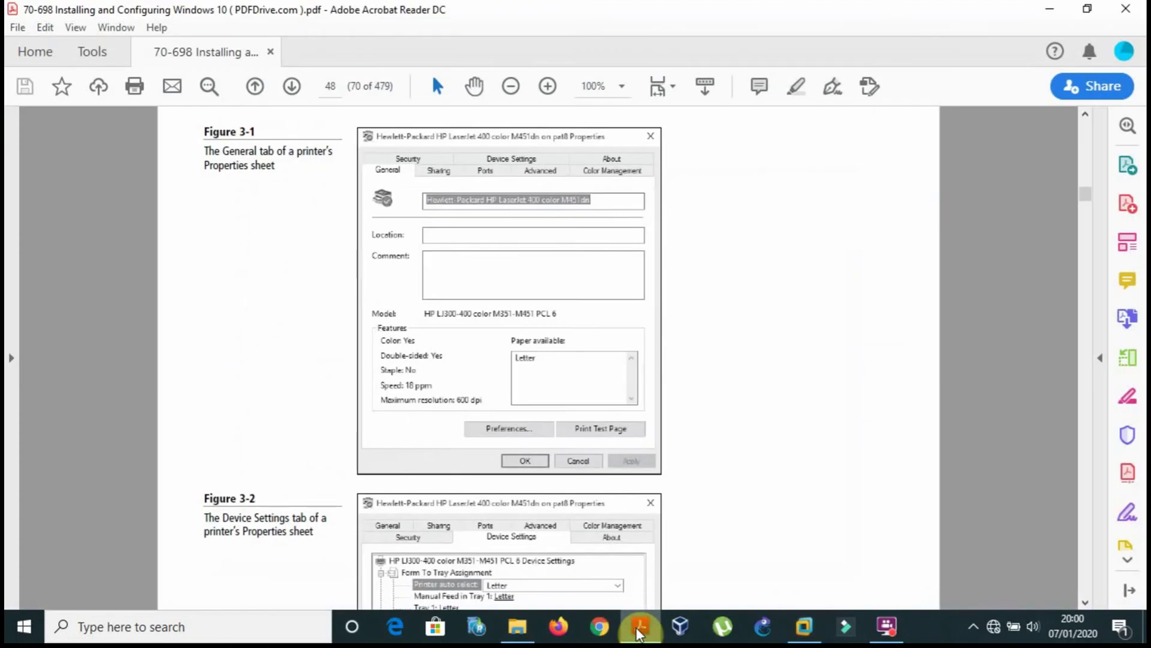
click(639, 629)
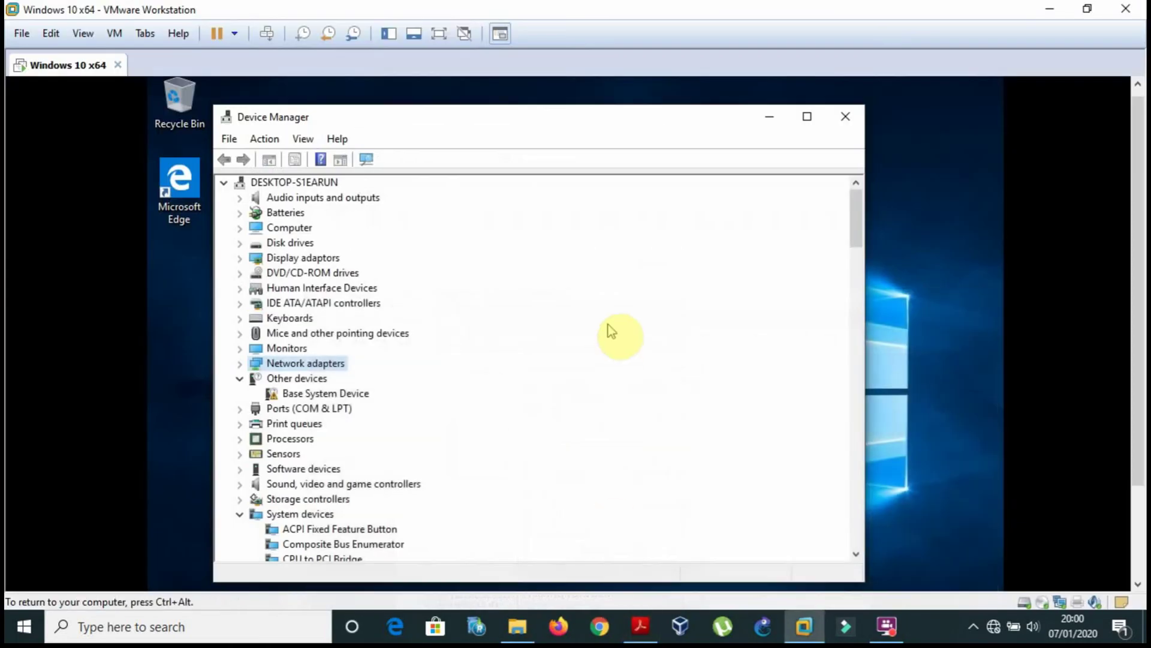
Review the Hyper-V Virtual Ethernet Adapter's properties and close them without changes.
double_click(329, 363)
double_click(340, 379)
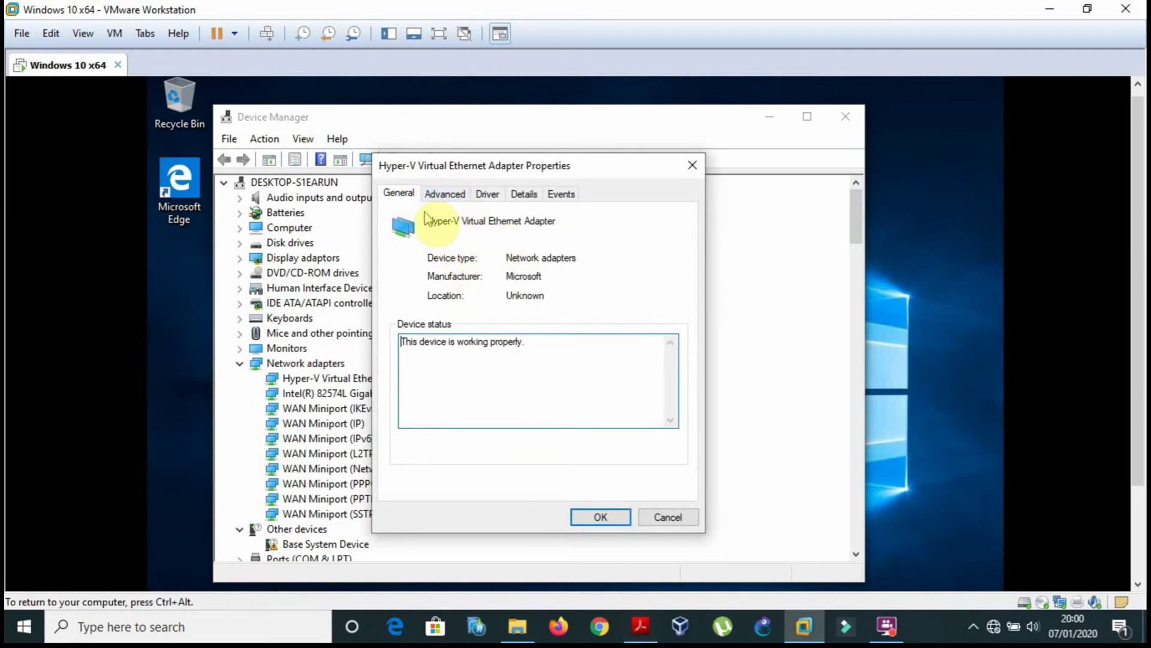
click(520, 219)
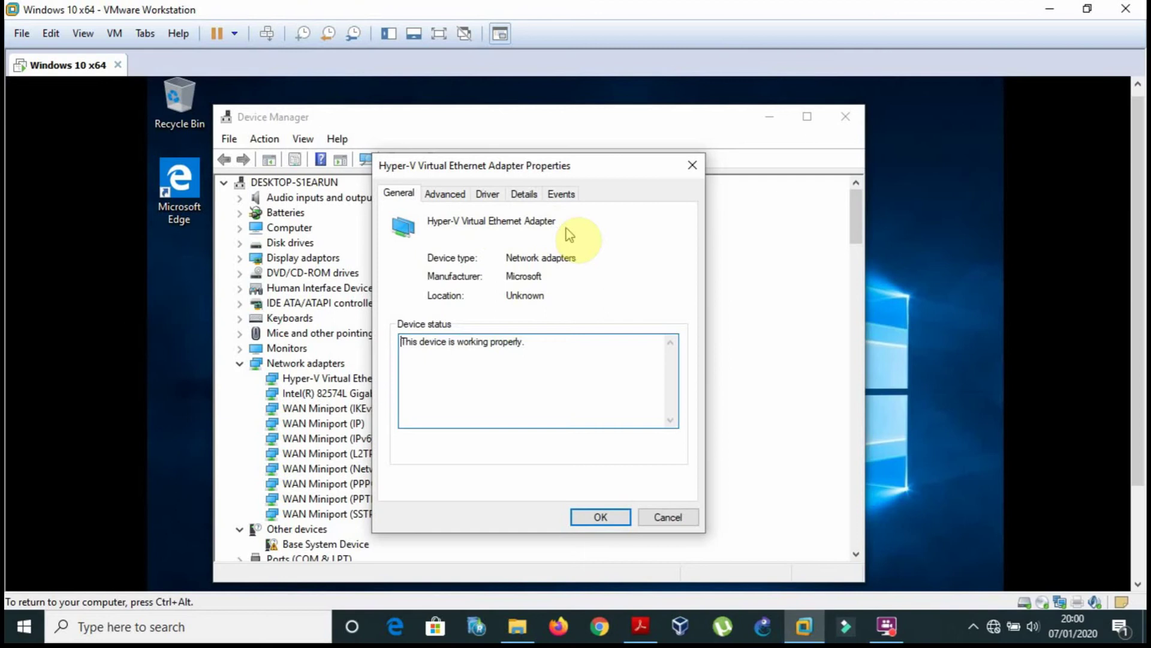
click(668, 517)
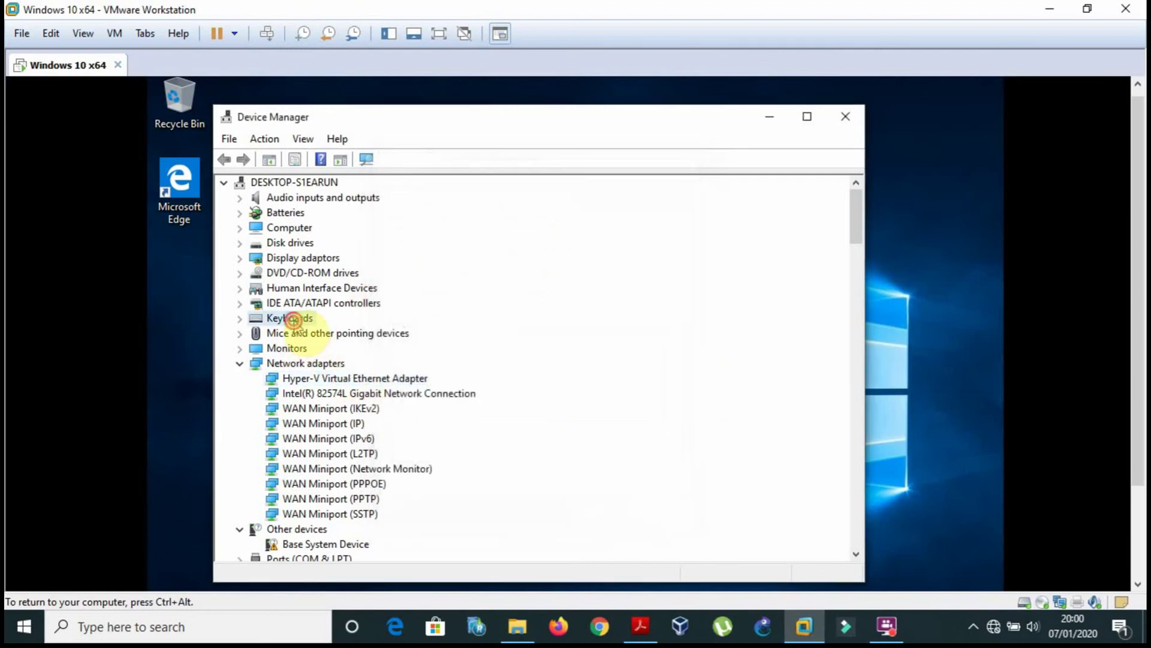
Open the Standard PS/2 Keyboard's properties under Keyboards, then bring up the reference PDF.
double_click(294, 319)
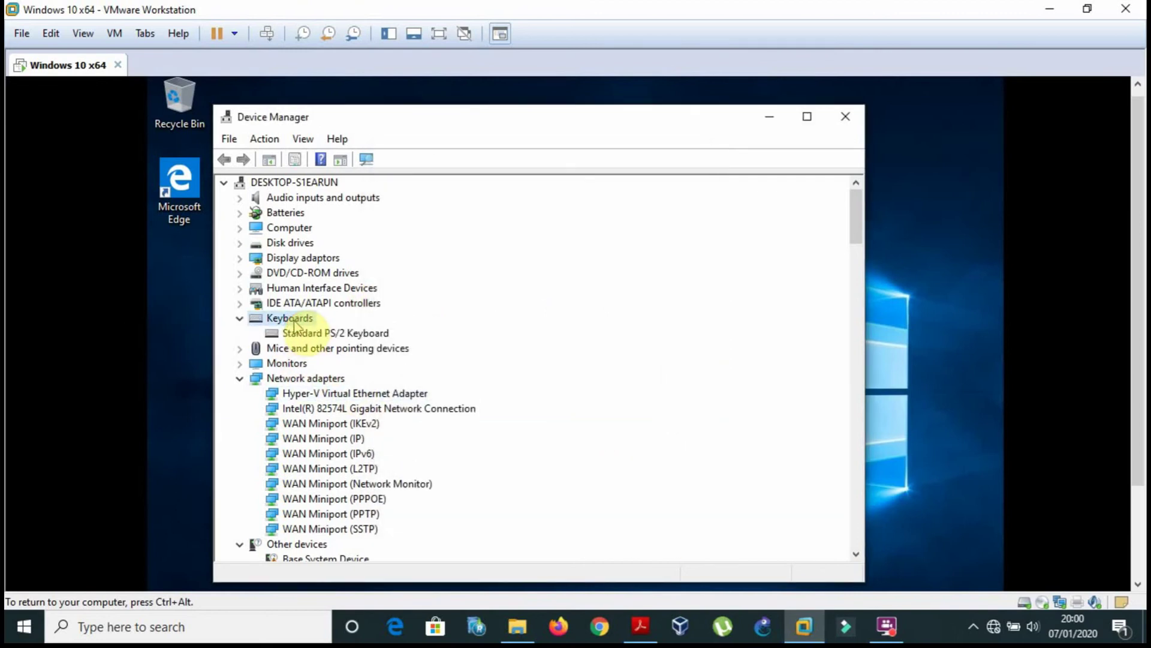
right_click(294, 322)
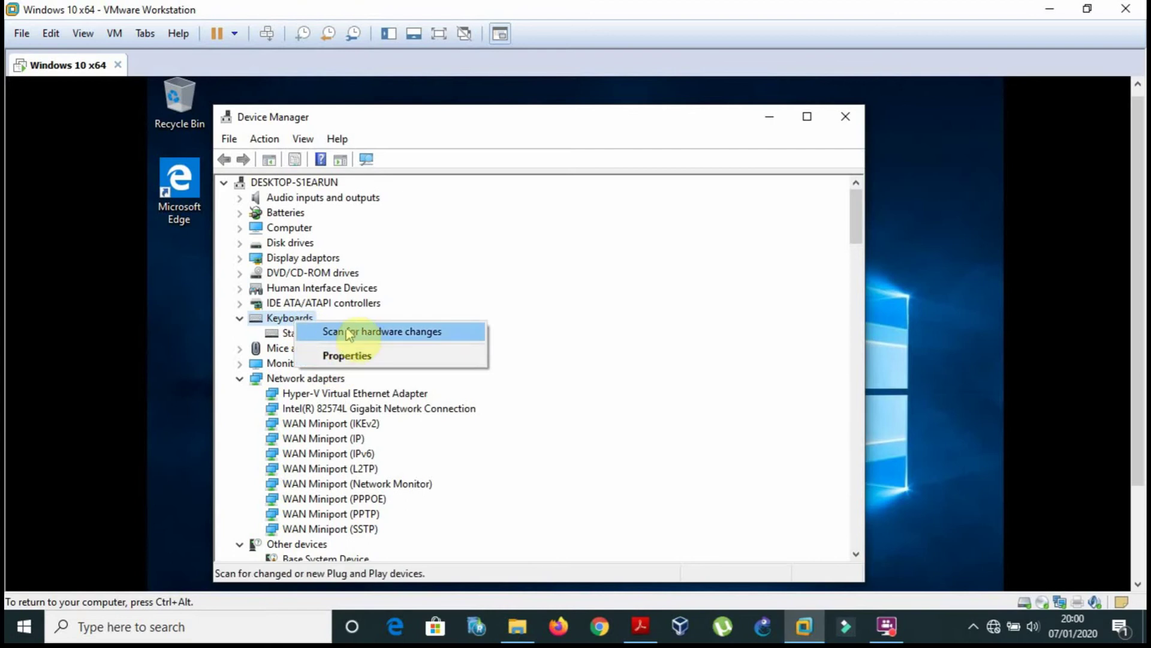
double_click(288, 319)
double_click(285, 318)
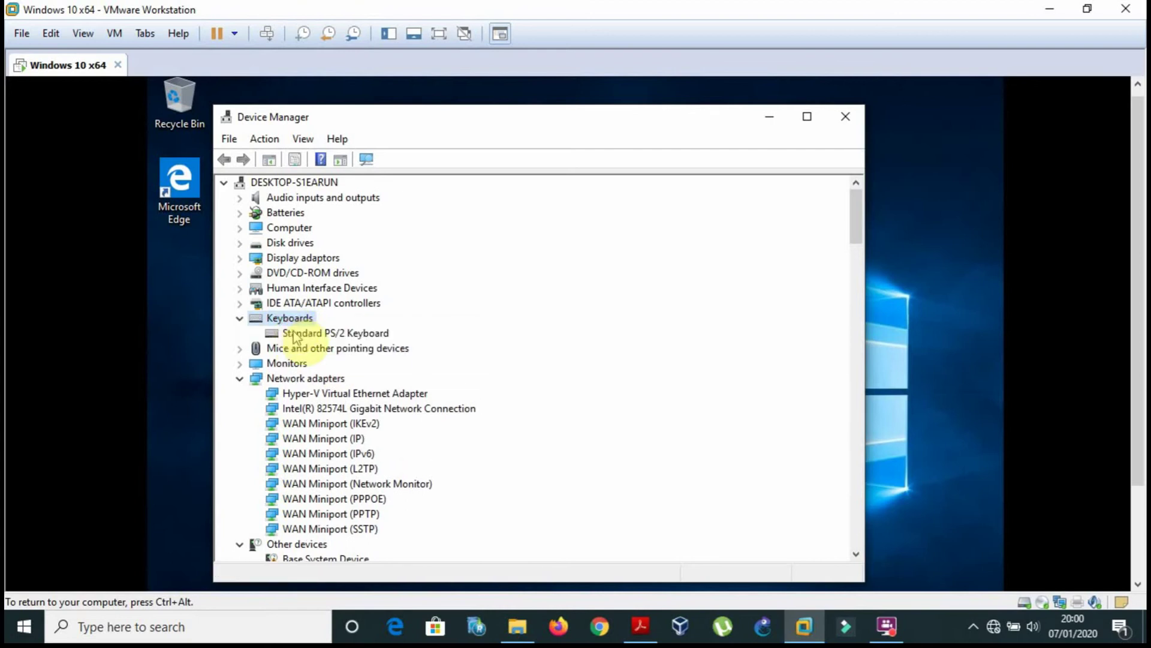
double_click(294, 334)
click(429, 224)
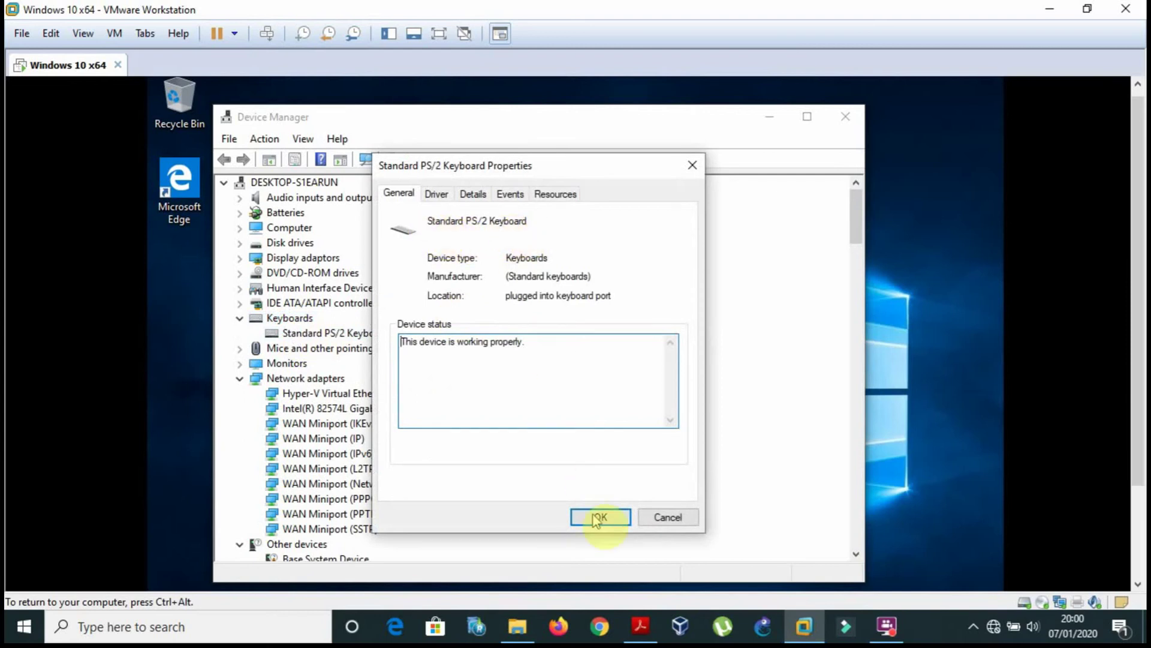
click(640, 626)
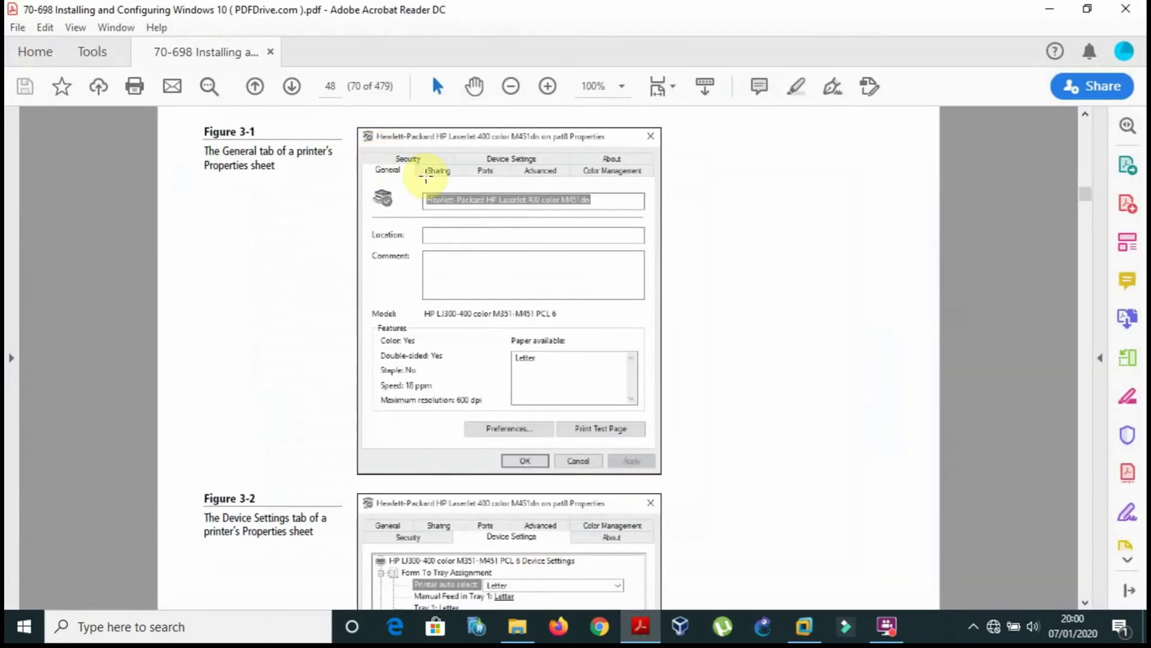
Scroll the PDF down to Figure 3-2, the printer's Device Settings tab, then minimise it.
click(751, 458)
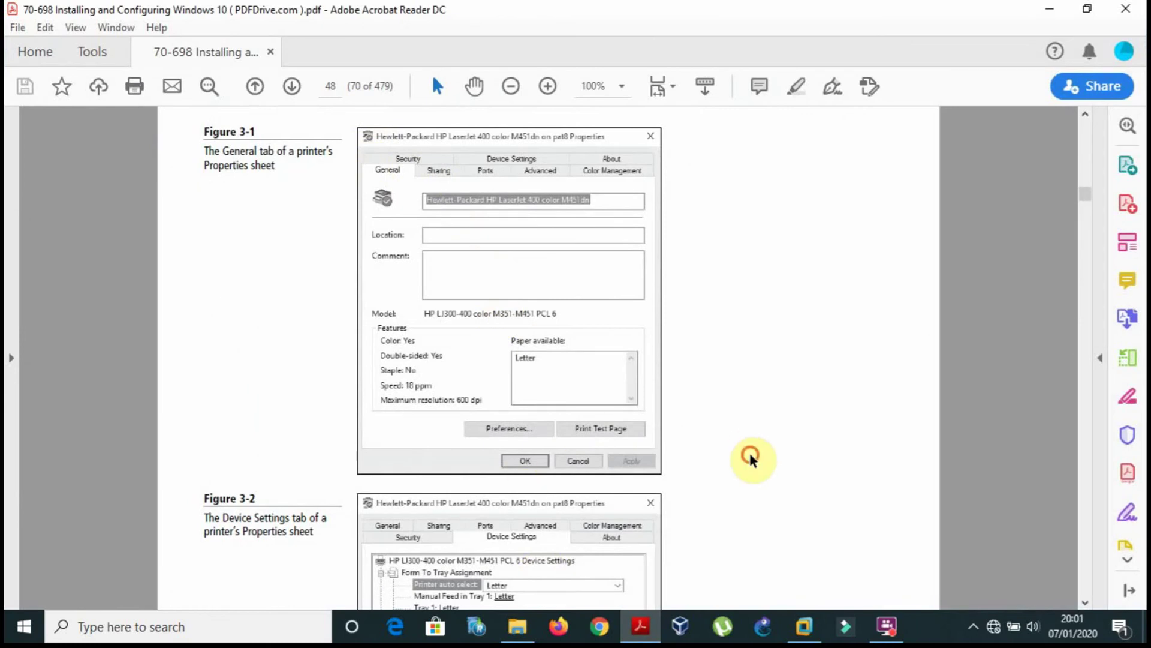
scroll(751, 459, down, 1)
scroll(750, 459, down, 9)
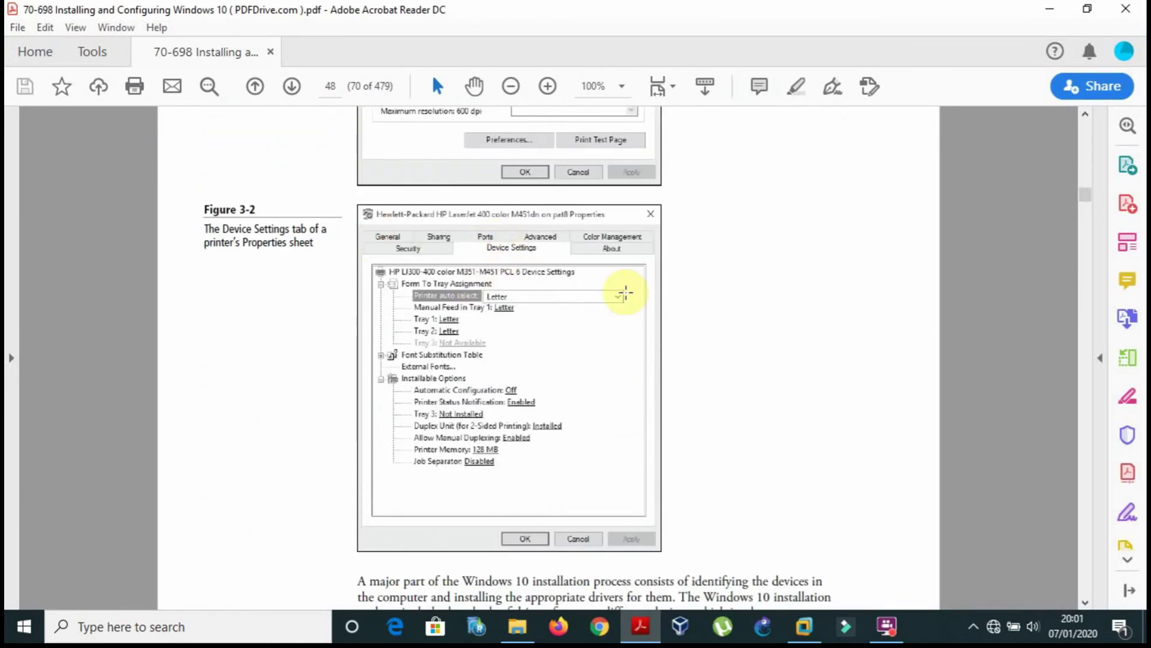
click(654, 628)
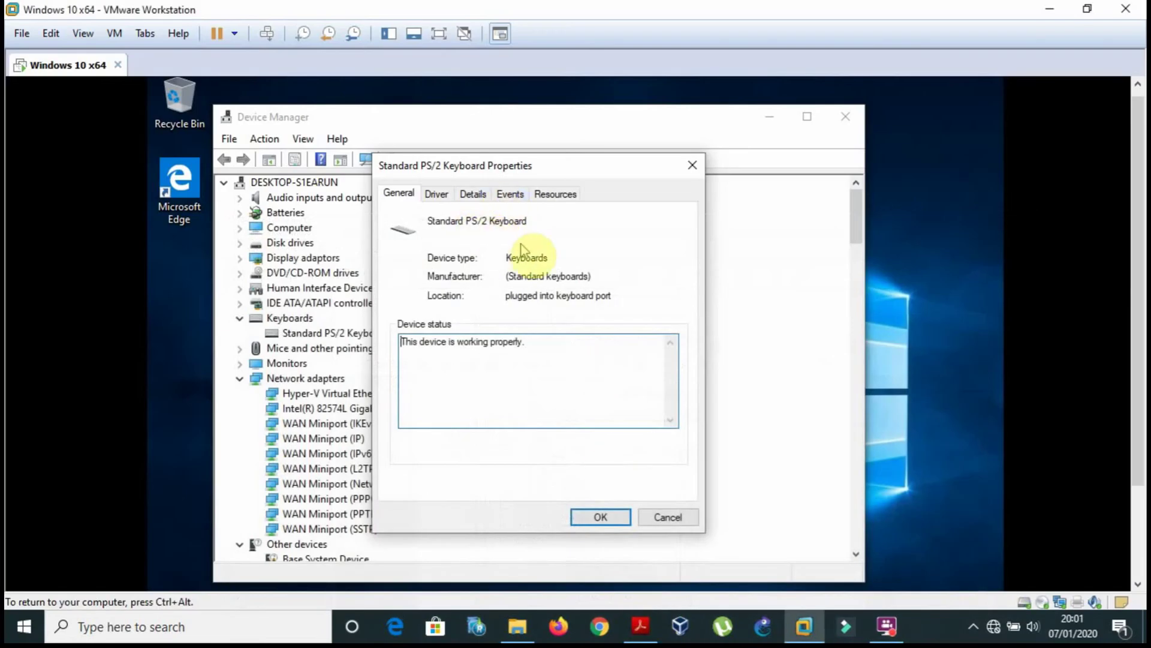
Close the keyboard properties and review the Microsoft Basic Display Adapter's properties under Display adapters.
click(641, 629)
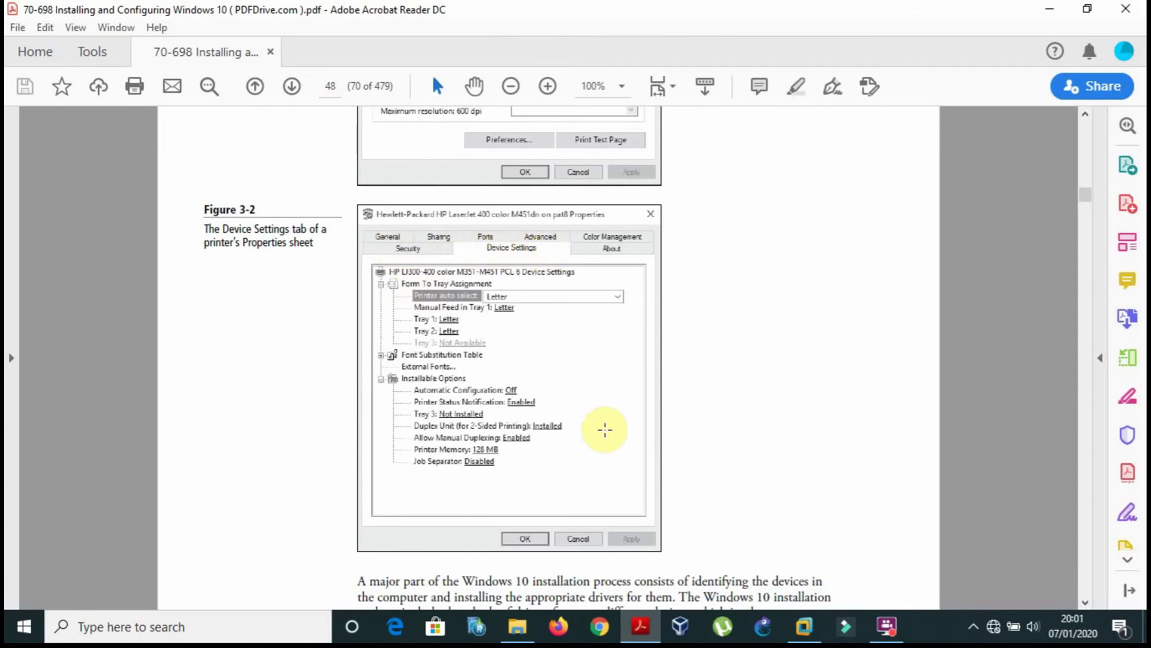
click(642, 630)
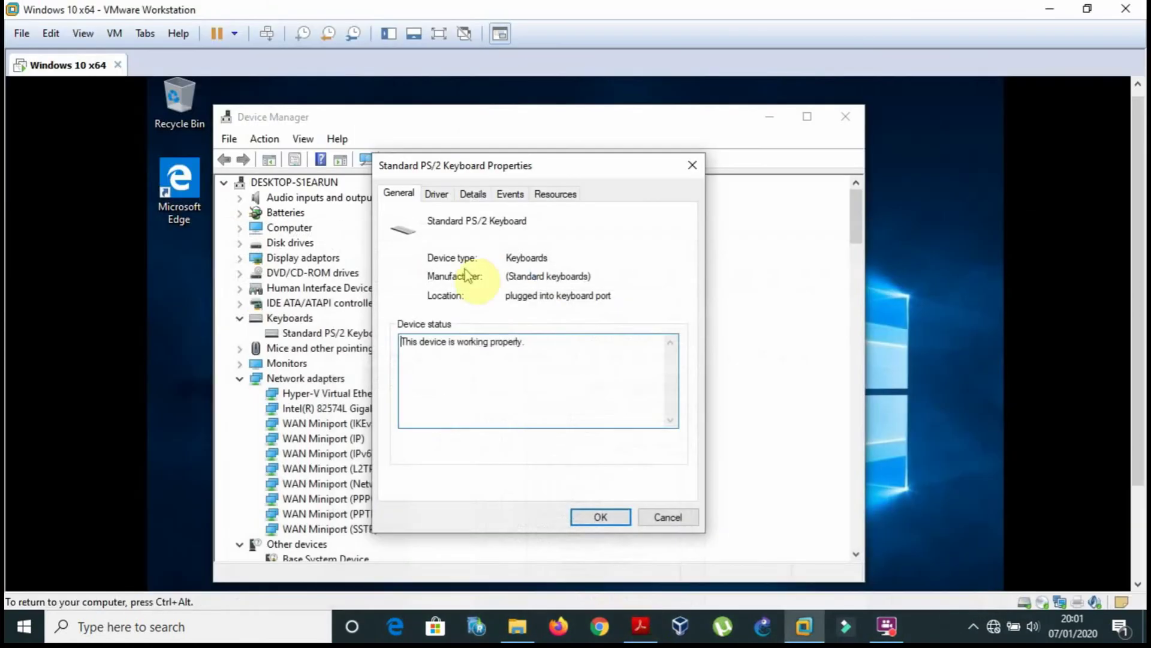
click(691, 166)
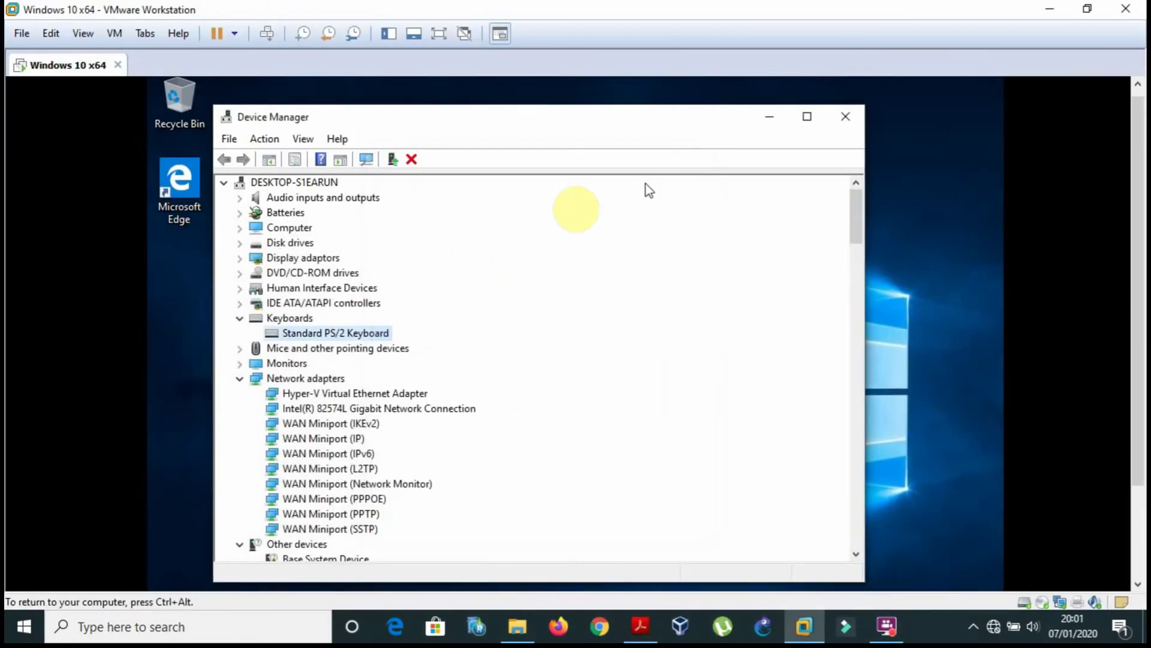
double_click(317, 259)
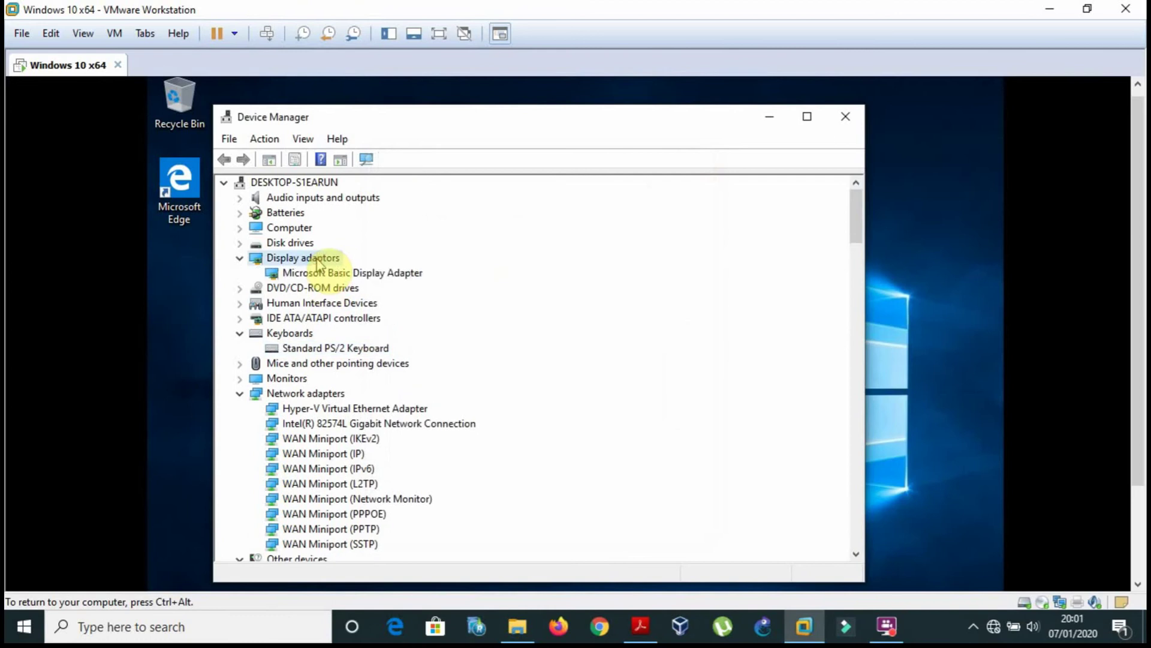
double_click(318, 273)
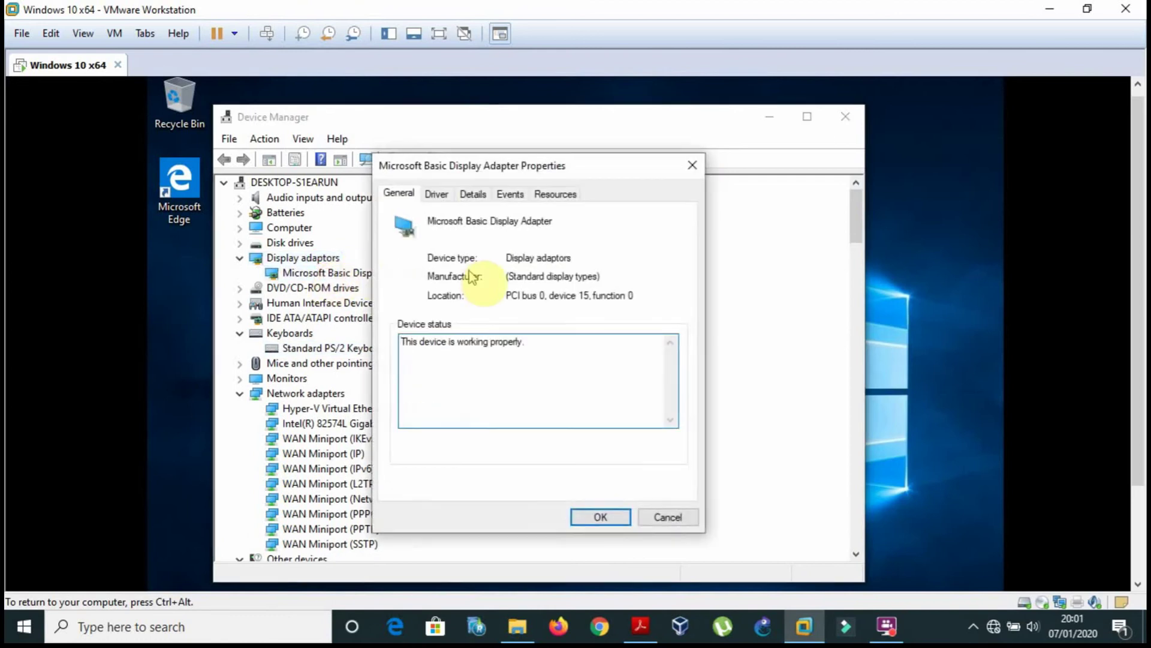
click(692, 167)
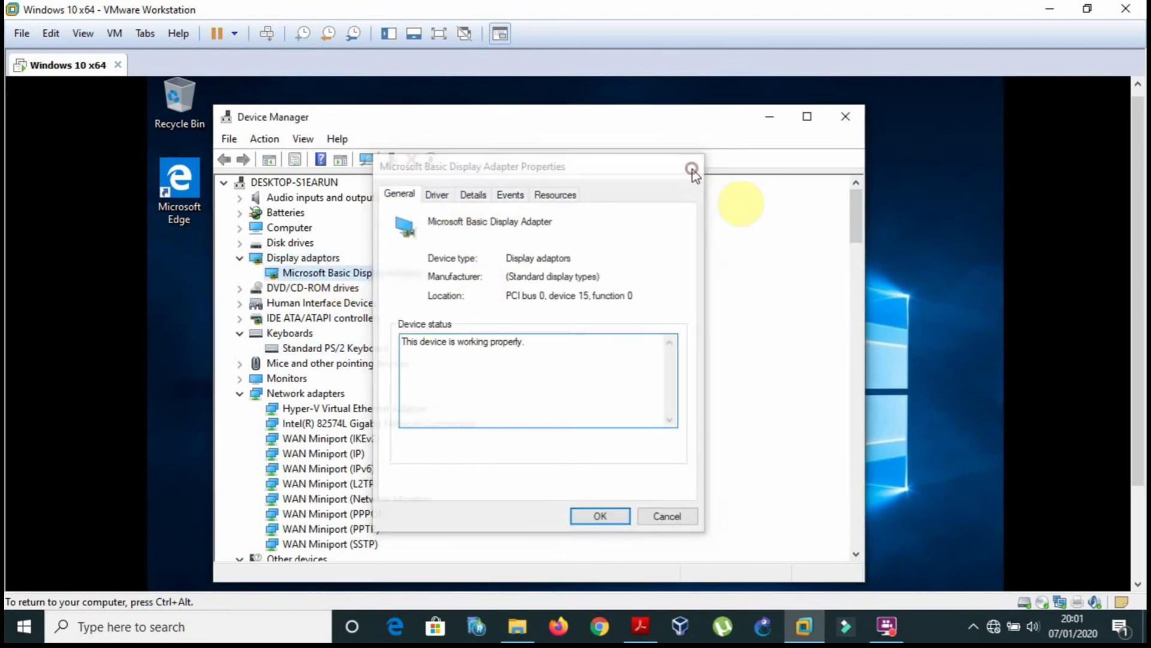
Review the ACPI x64-based PC's General, Driver and Details tabs against the PDF, then cancel.
double_click(299, 230)
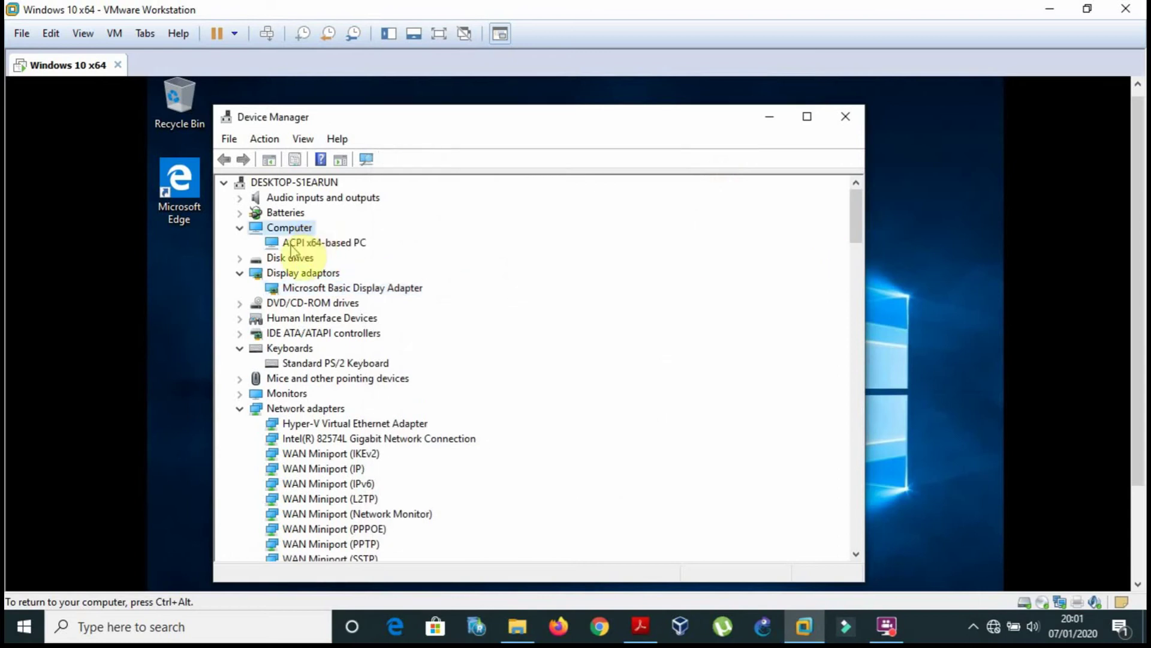
double_click(294, 243)
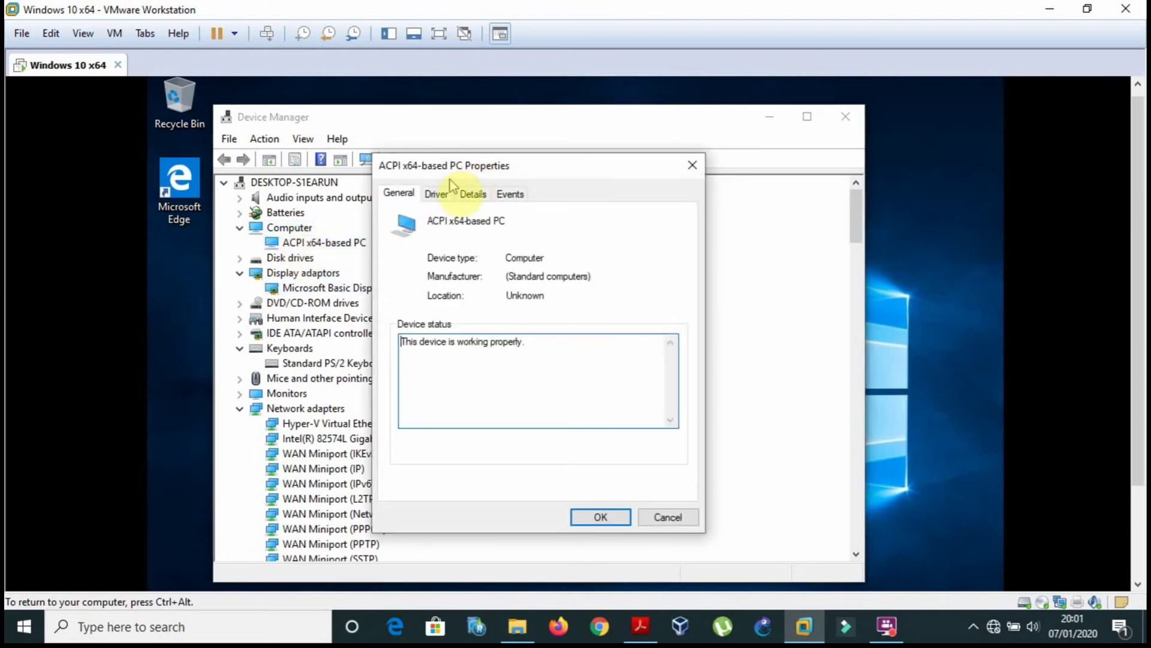
click(438, 194)
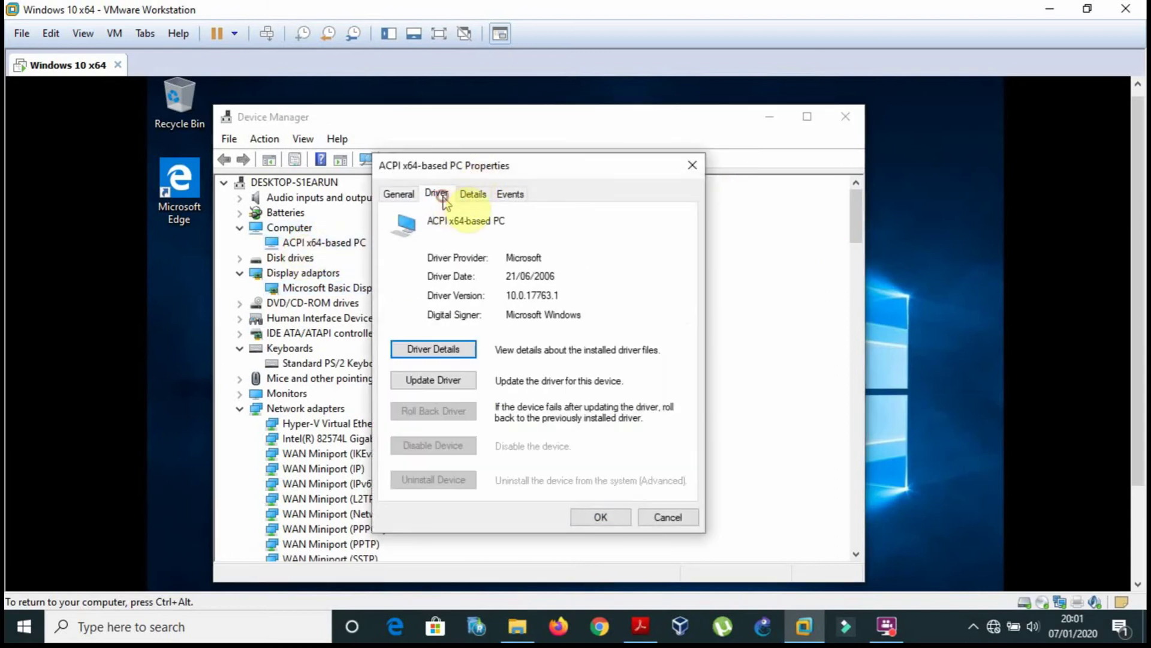
click(477, 194)
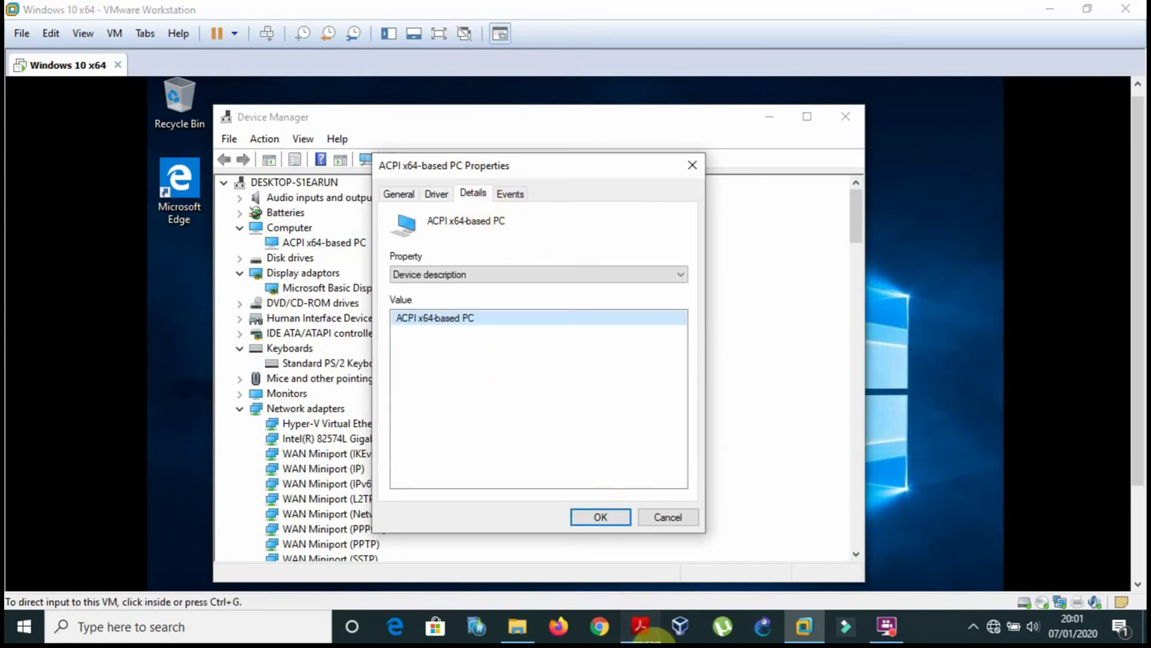
click(640, 626)
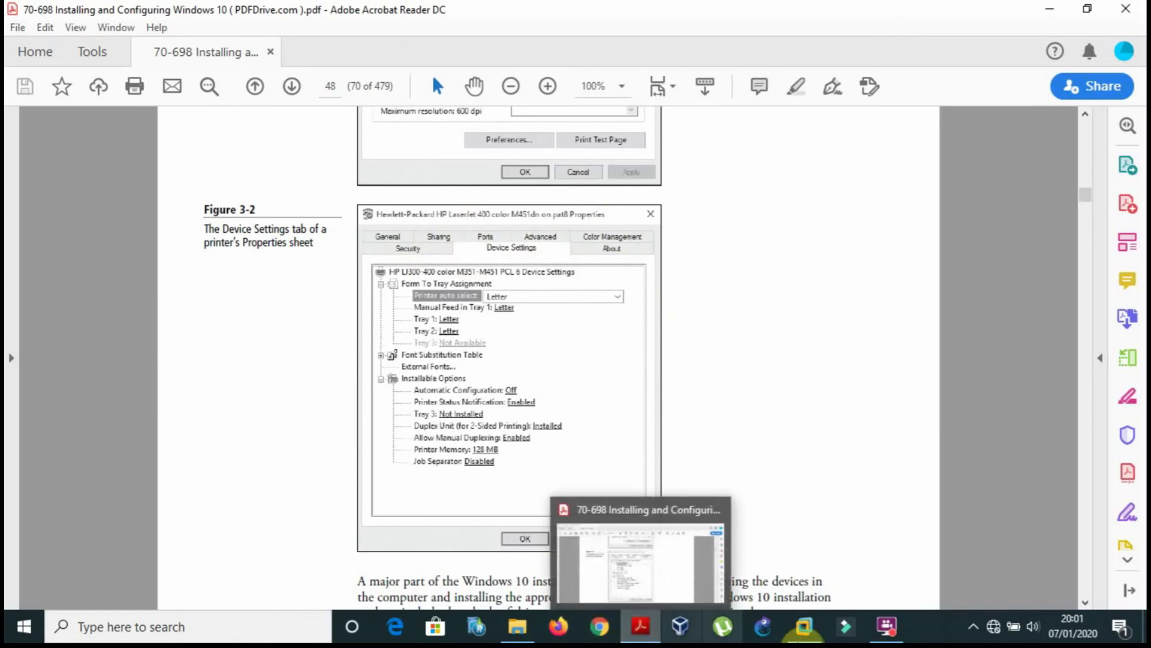
click(803, 627)
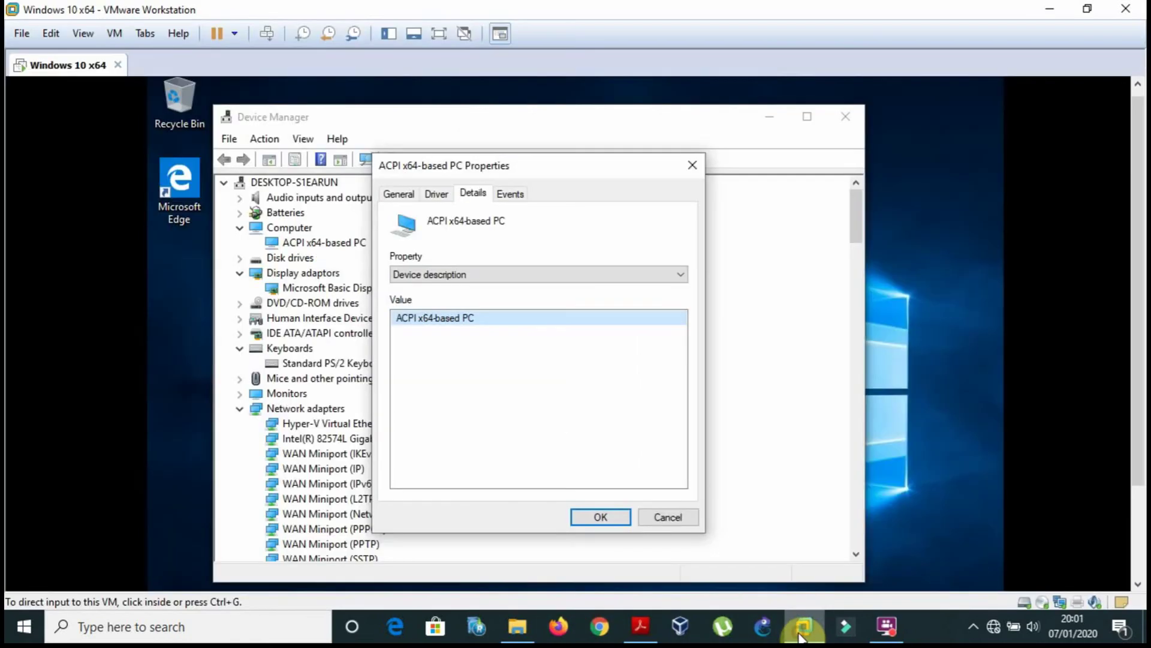
click(669, 517)
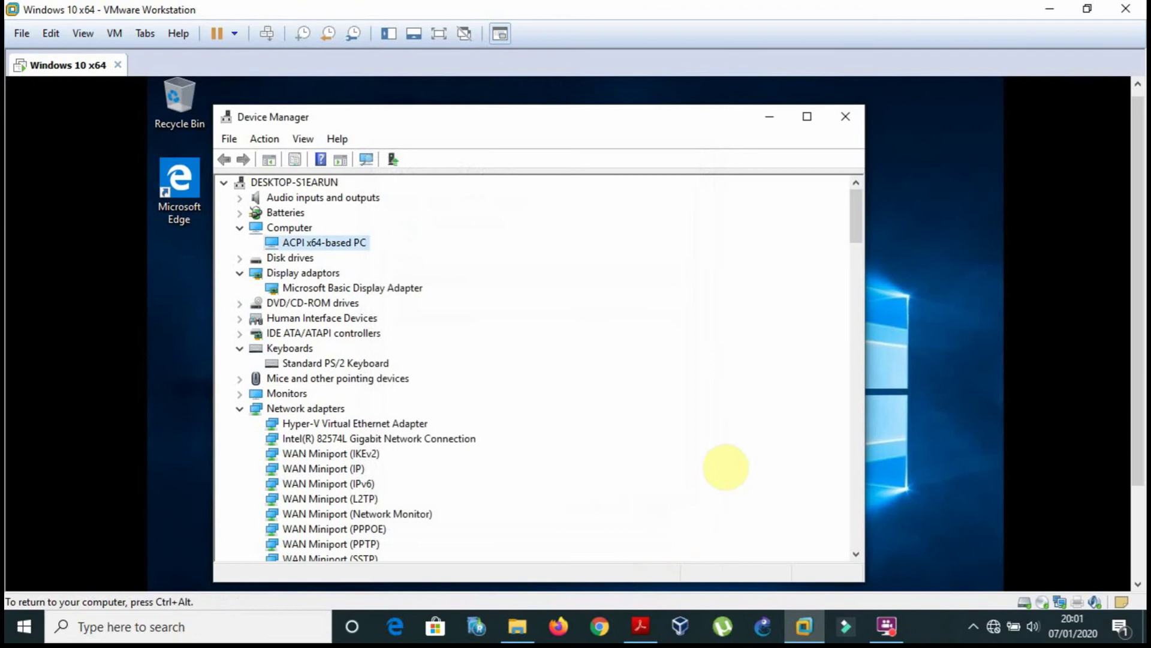
drag(856, 232, 855, 234)
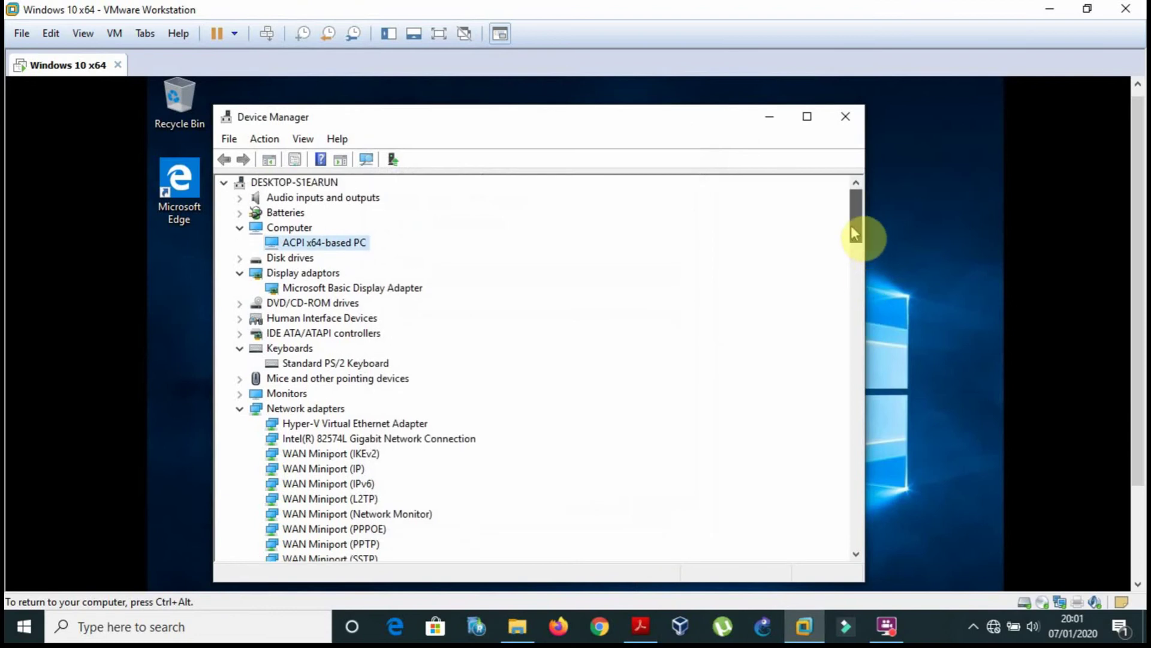
click(640, 627)
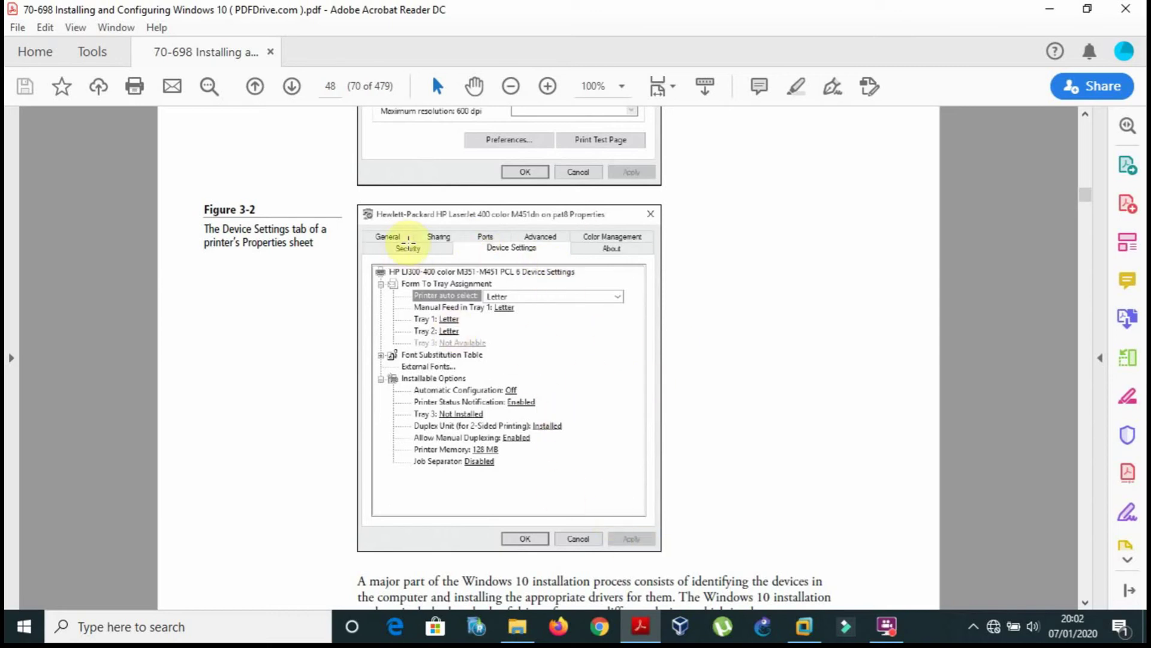
click(804, 626)
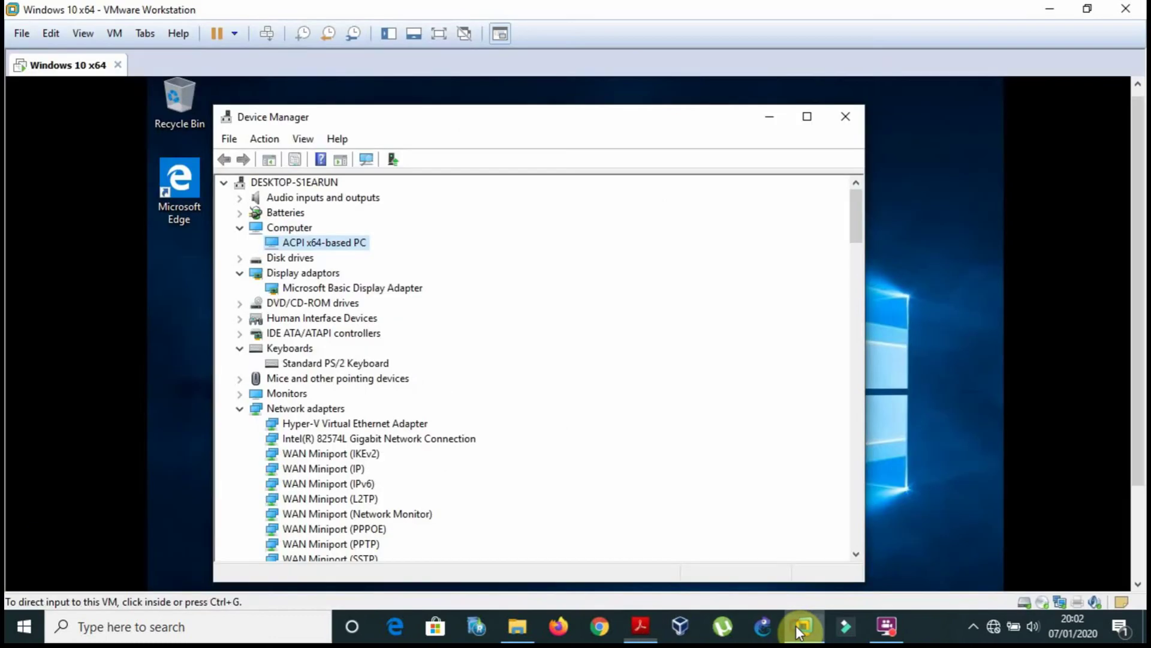
Review the VMware SCSI disk's Policies and Driver tabs under Disk drives, then show the PDF.
double_click(292, 259)
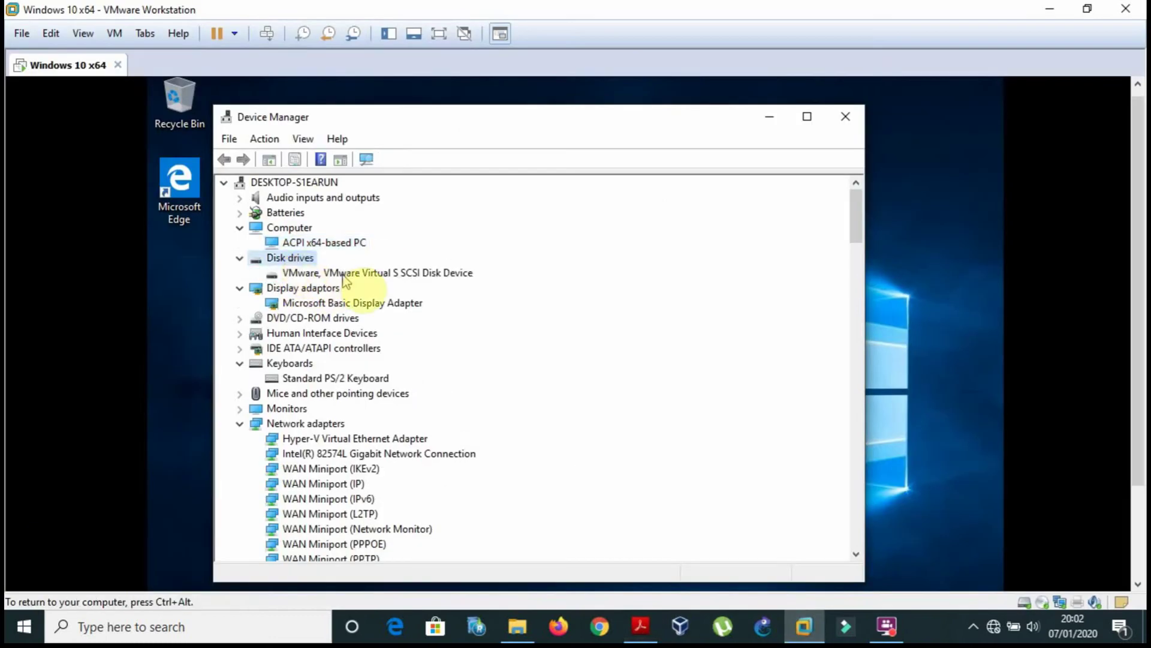
double_click(440, 272)
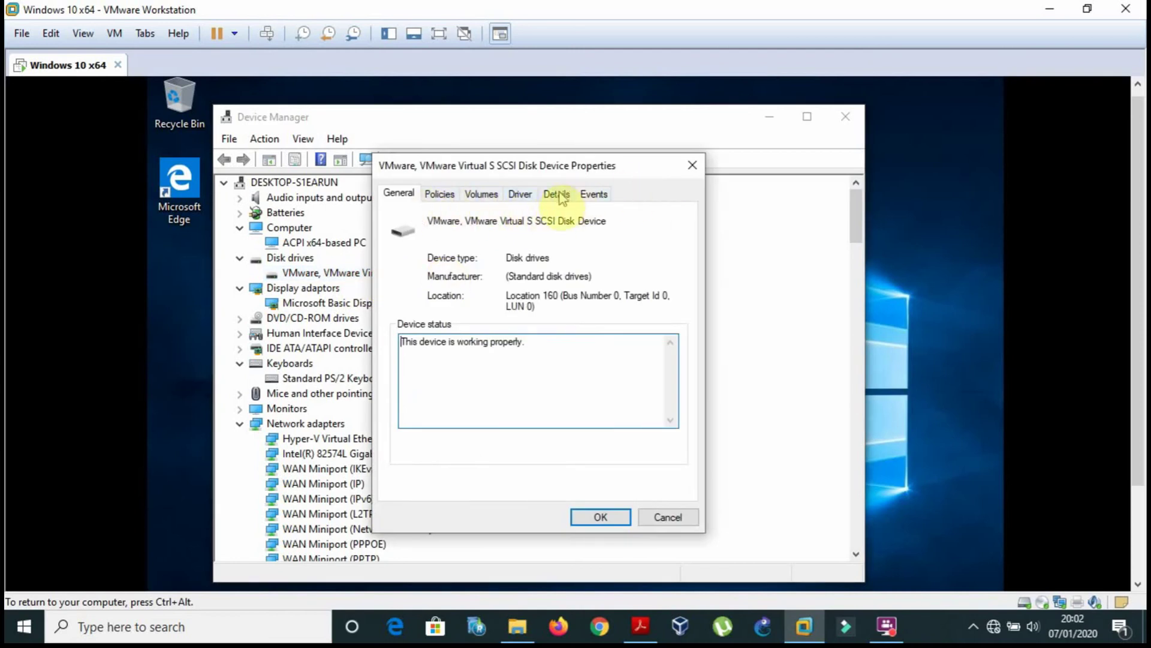
click(446, 194)
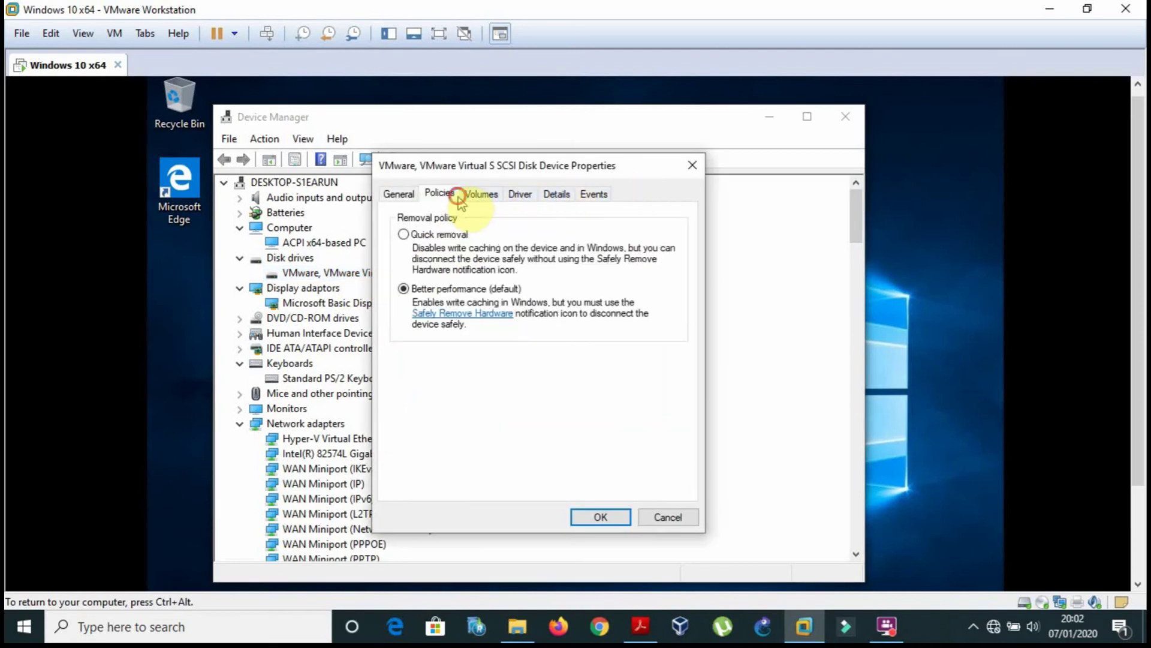
click(520, 193)
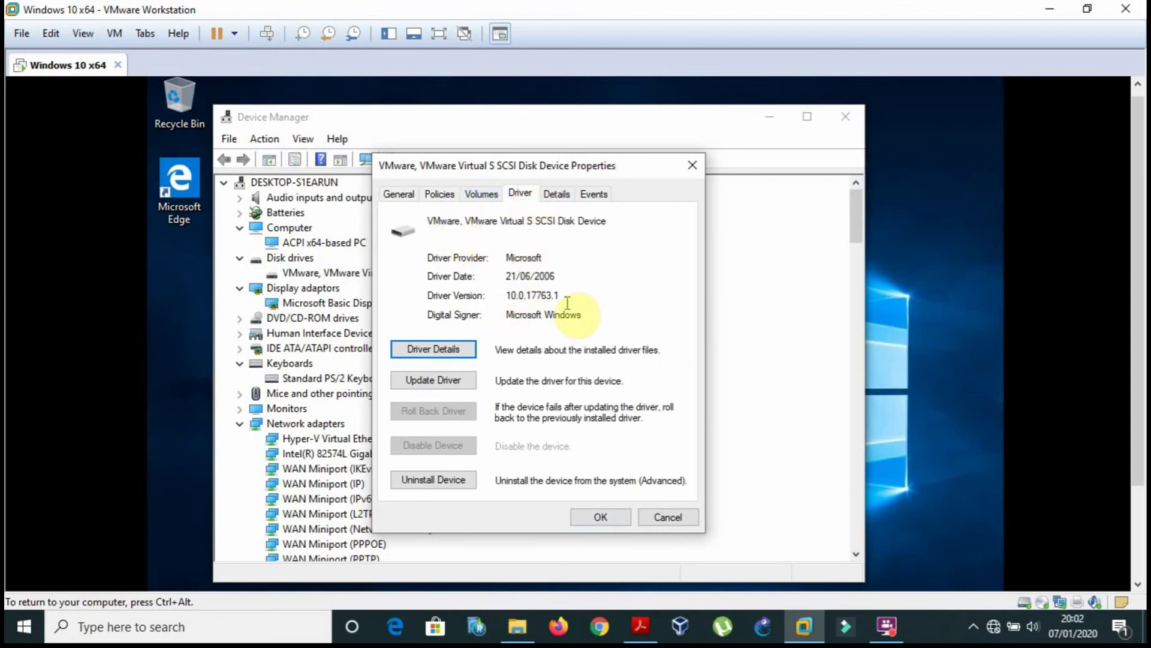
click(441, 195)
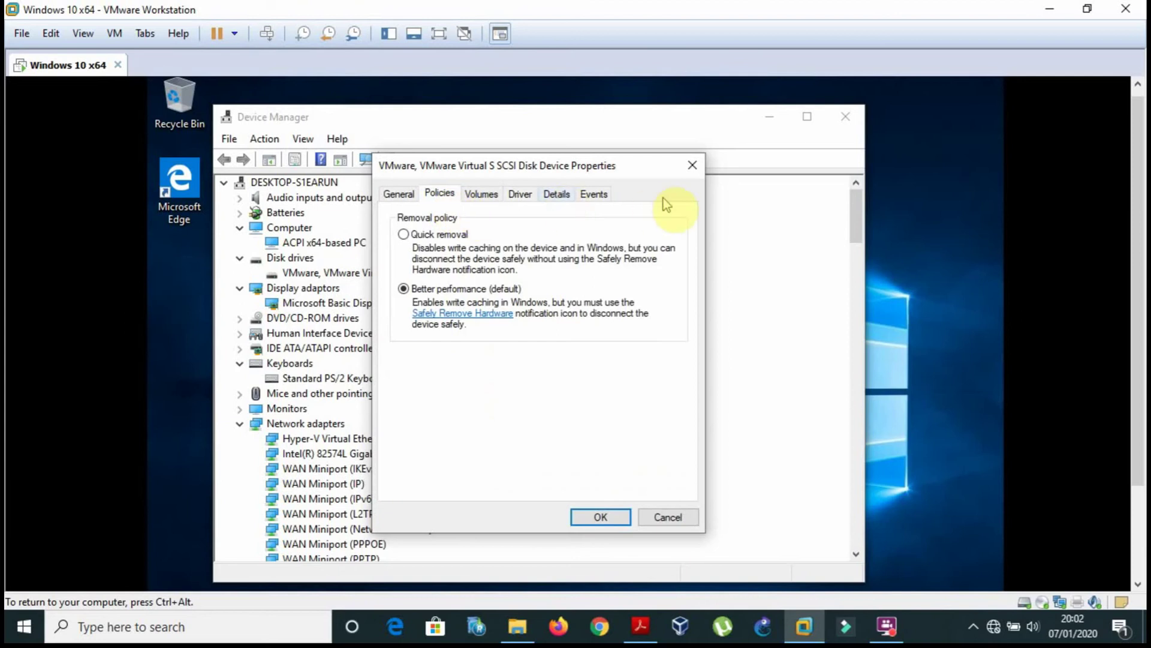
click(693, 163)
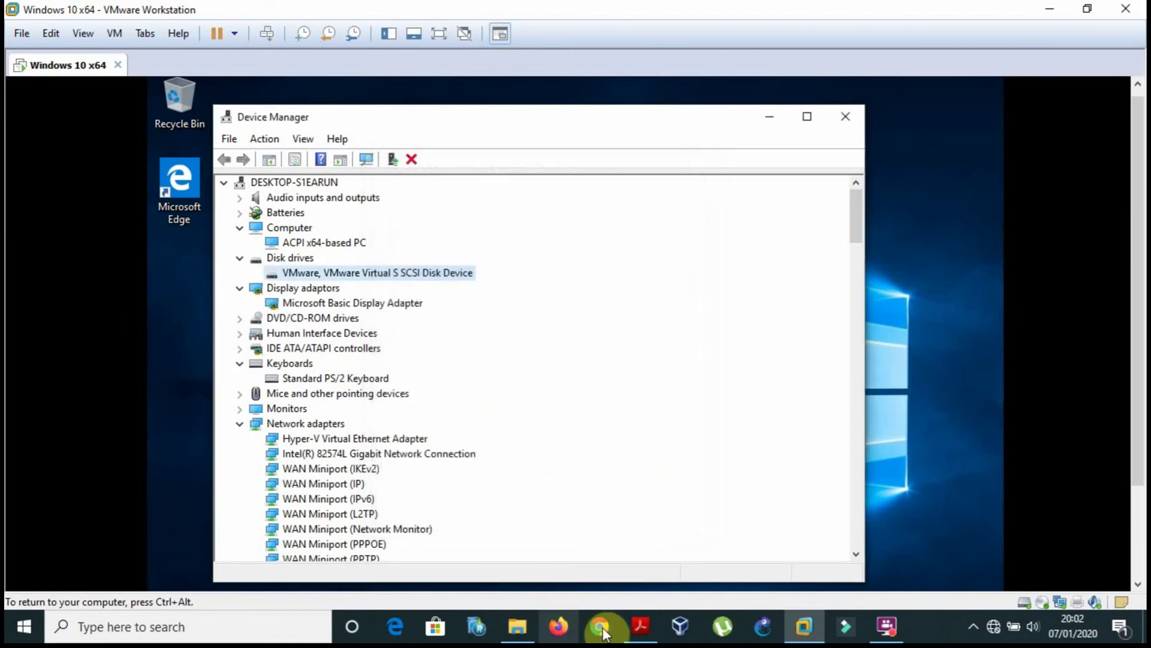
click(641, 627)
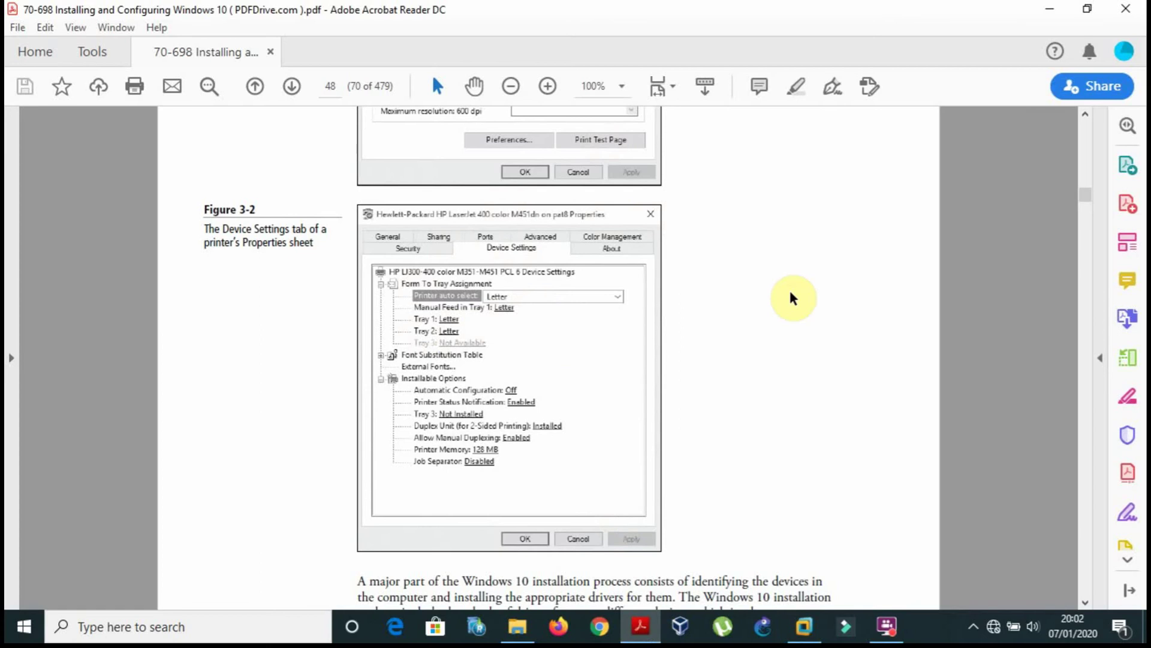
Scroll the PDF to page 49's Devices and Printers section and Figure 3-3, then return to the VM.
scroll(793, 298, down, 10)
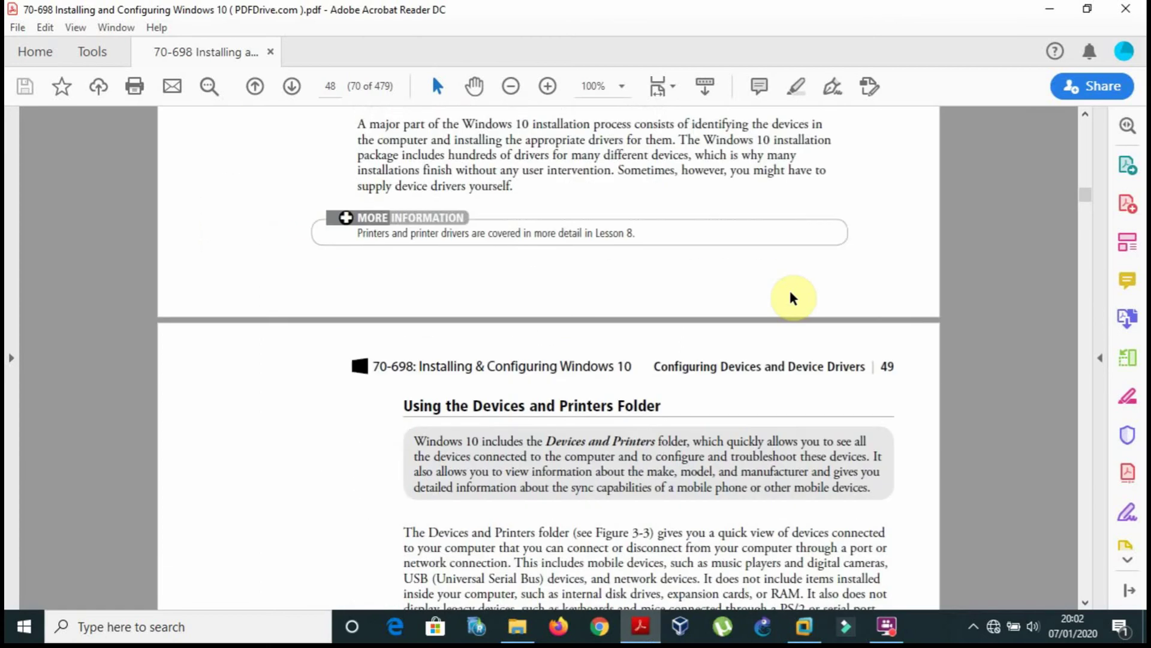
scroll(792, 295, down, 4)
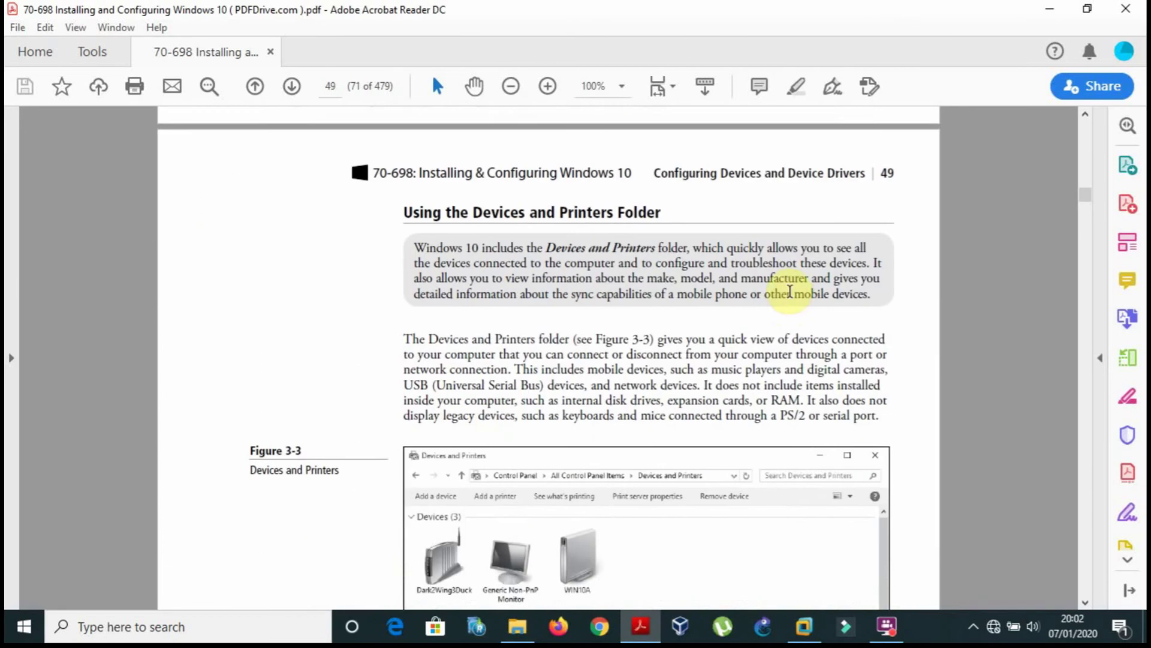
scroll(790, 292, down, 3)
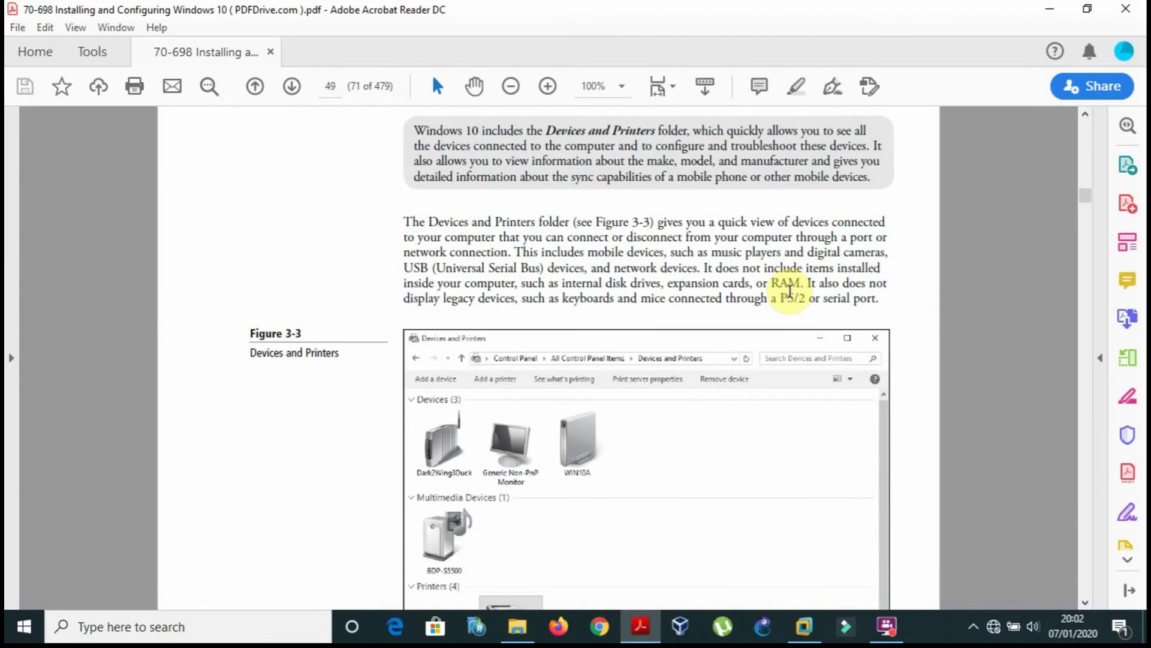
scroll(790, 291, up, 2)
scroll(791, 291, down, 3)
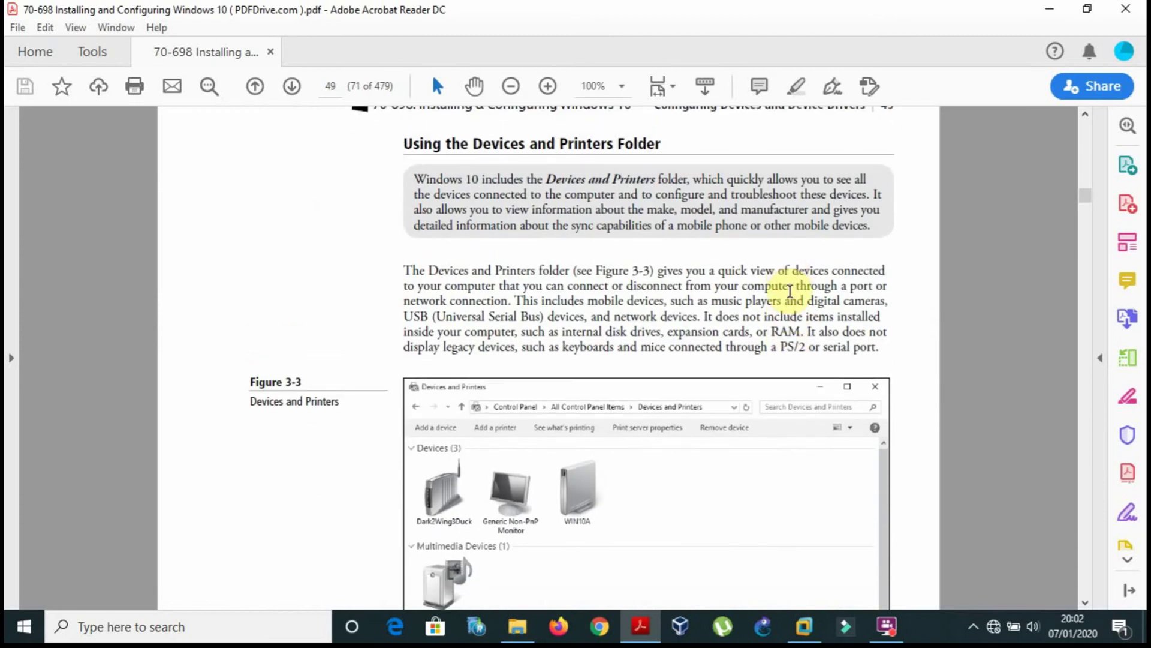
scroll(790, 292, down, 6)
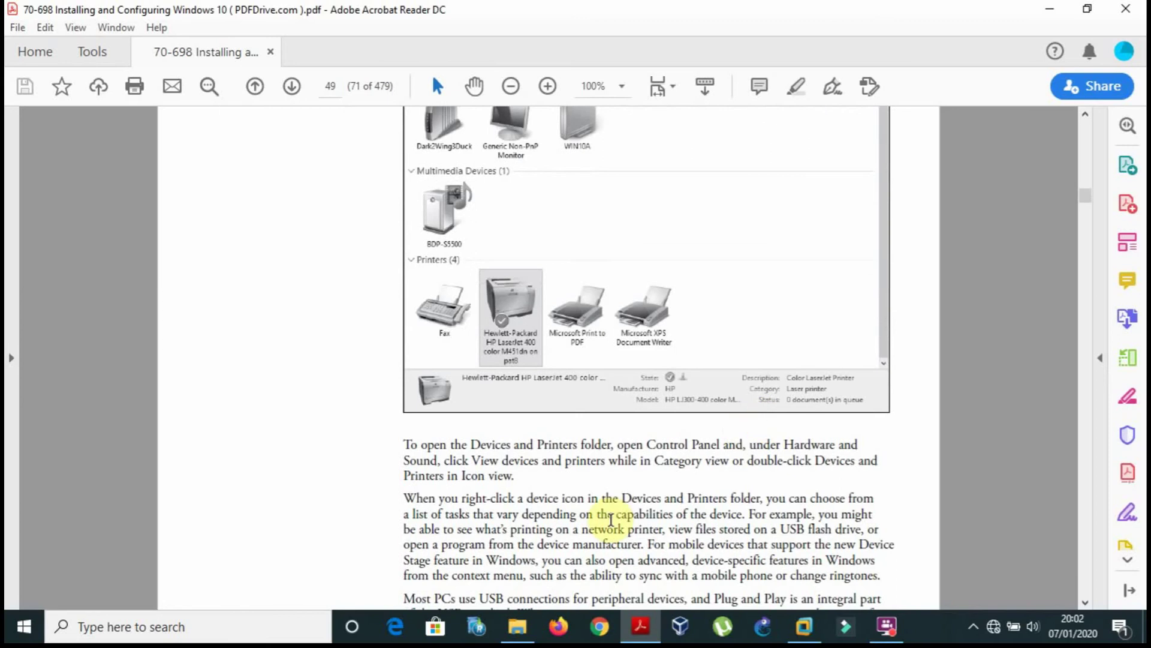
click(804, 626)
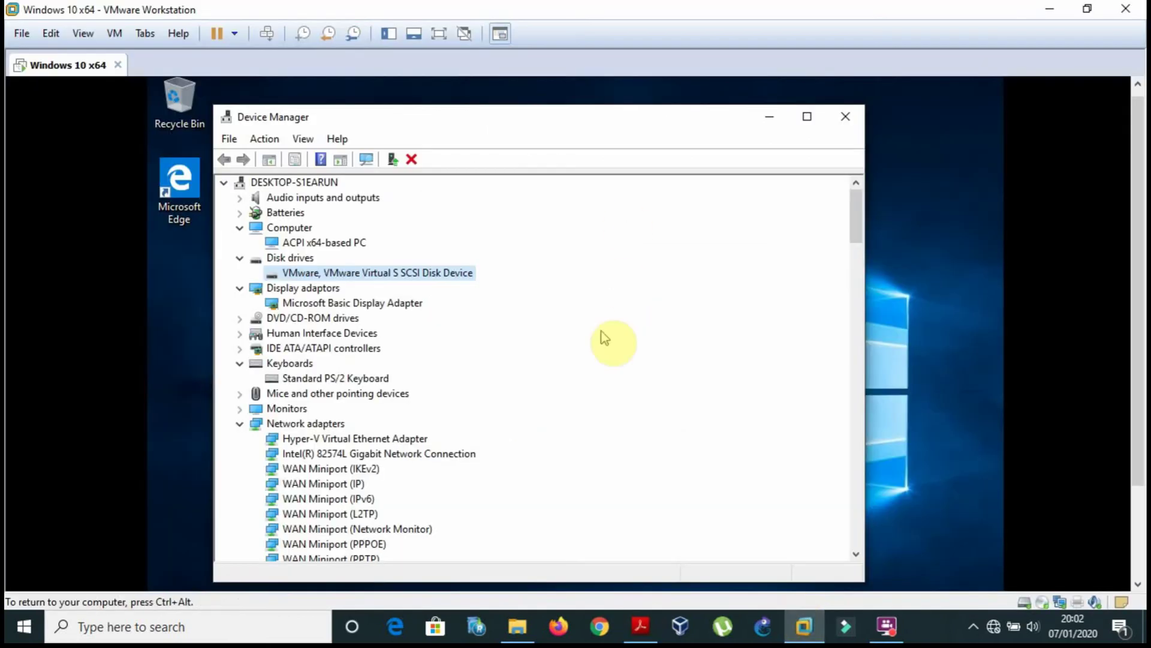
Close Device Manager and permanently delete the 30 GB VHD file from the guest desktop.
click(834, 127)
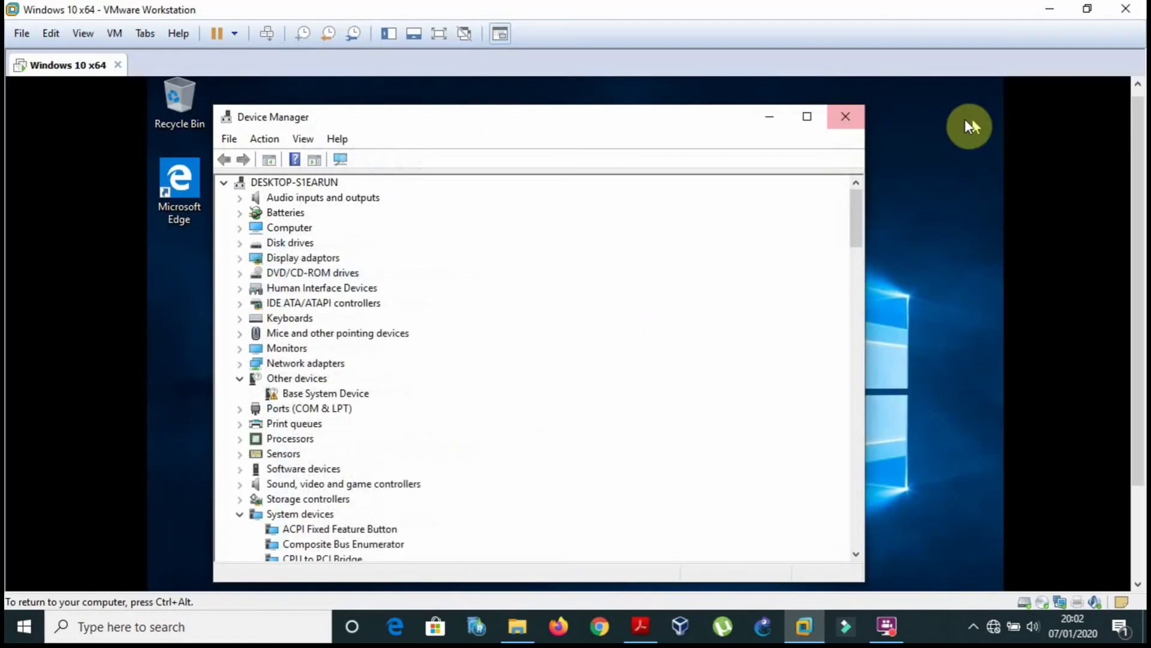
click(845, 117)
scroll(1118, 300, down, 3)
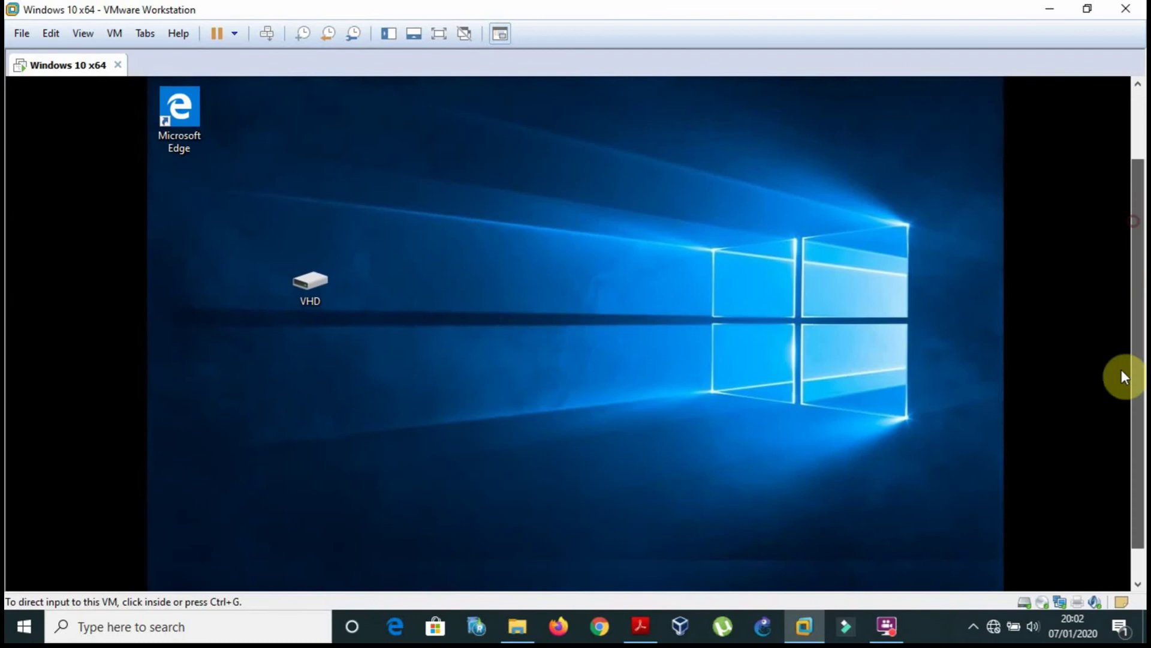
click(1117, 390)
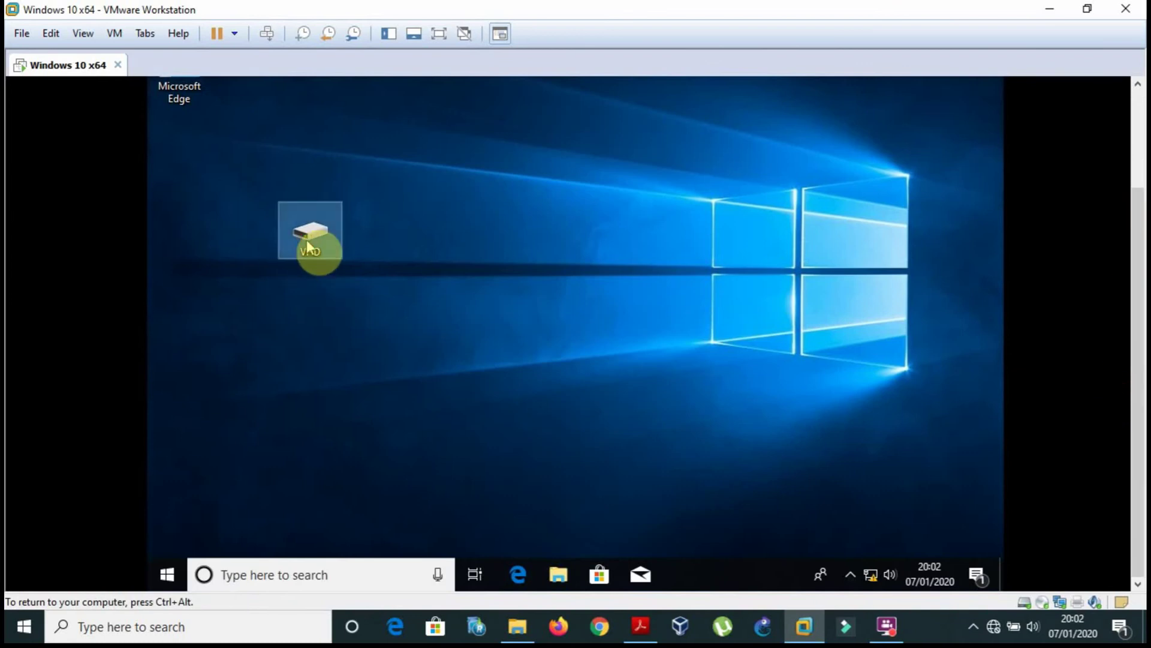
key(Delete)
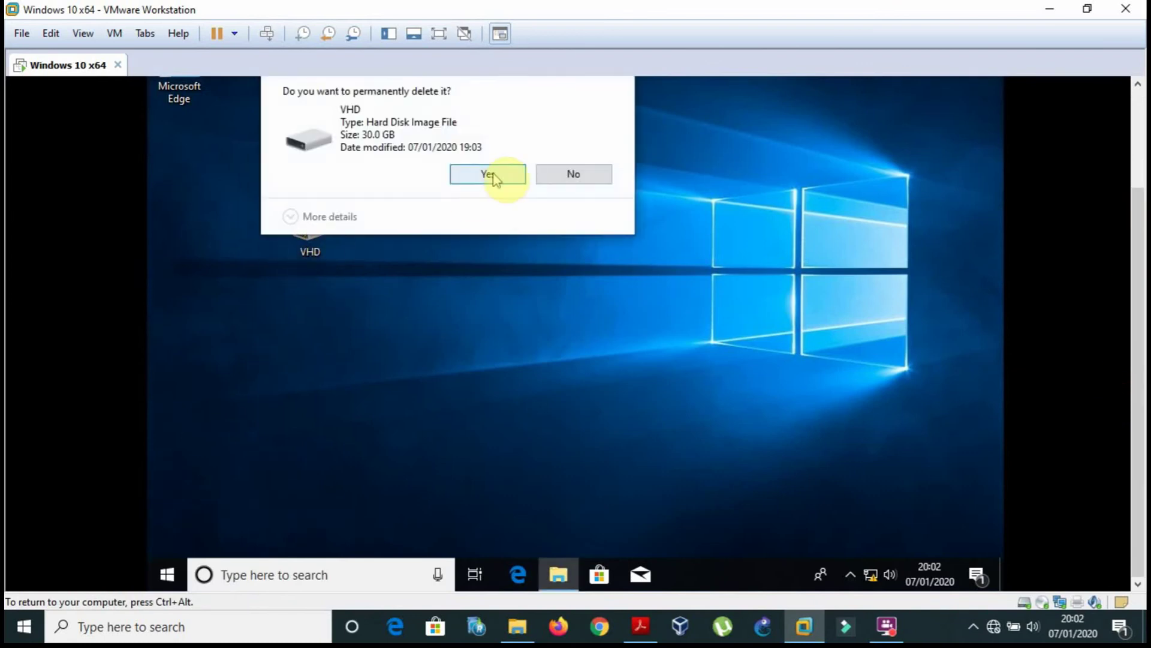
click(495, 173)
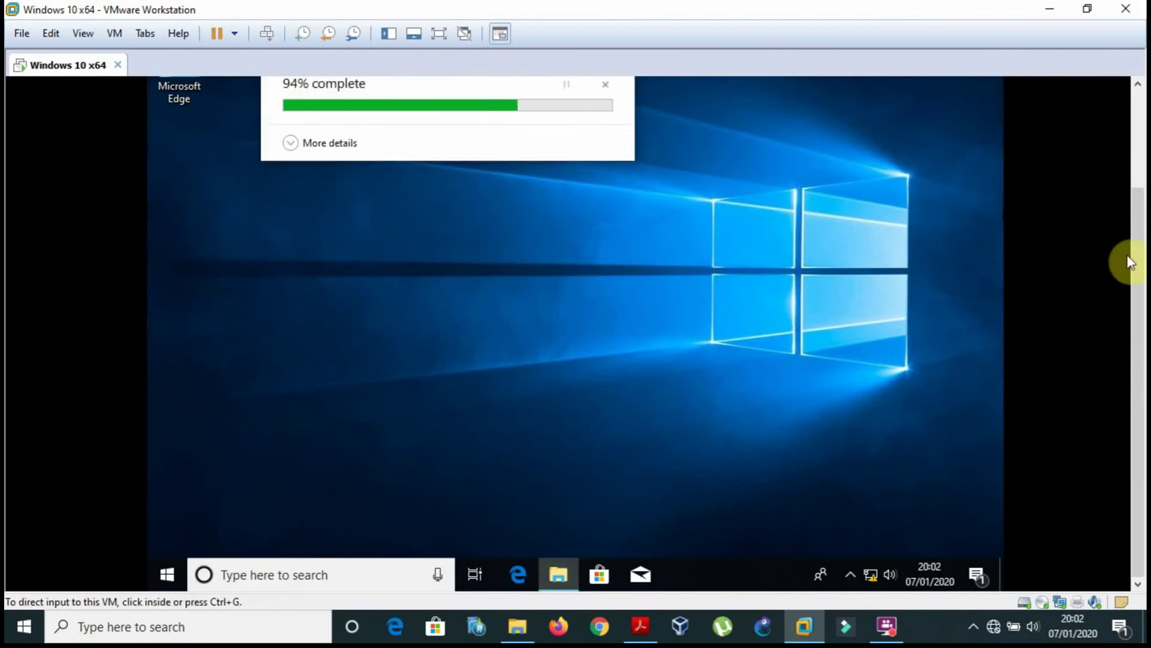
click(376, 567)
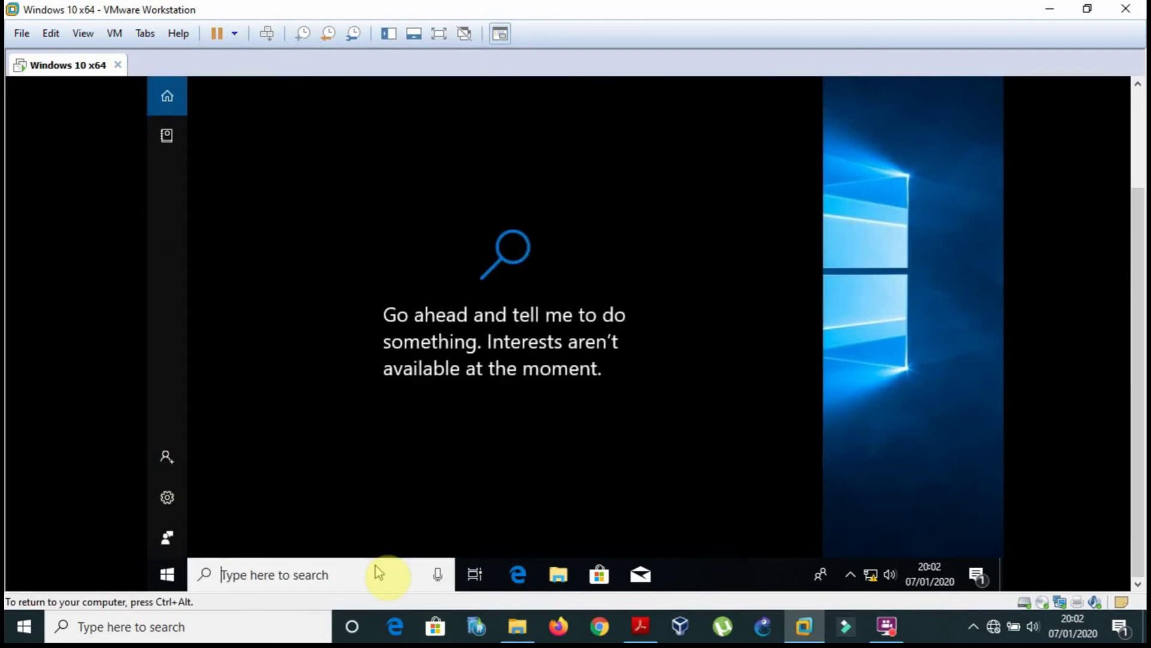
Enter 'printers and device' as the guest Windows search query.
text(devi)
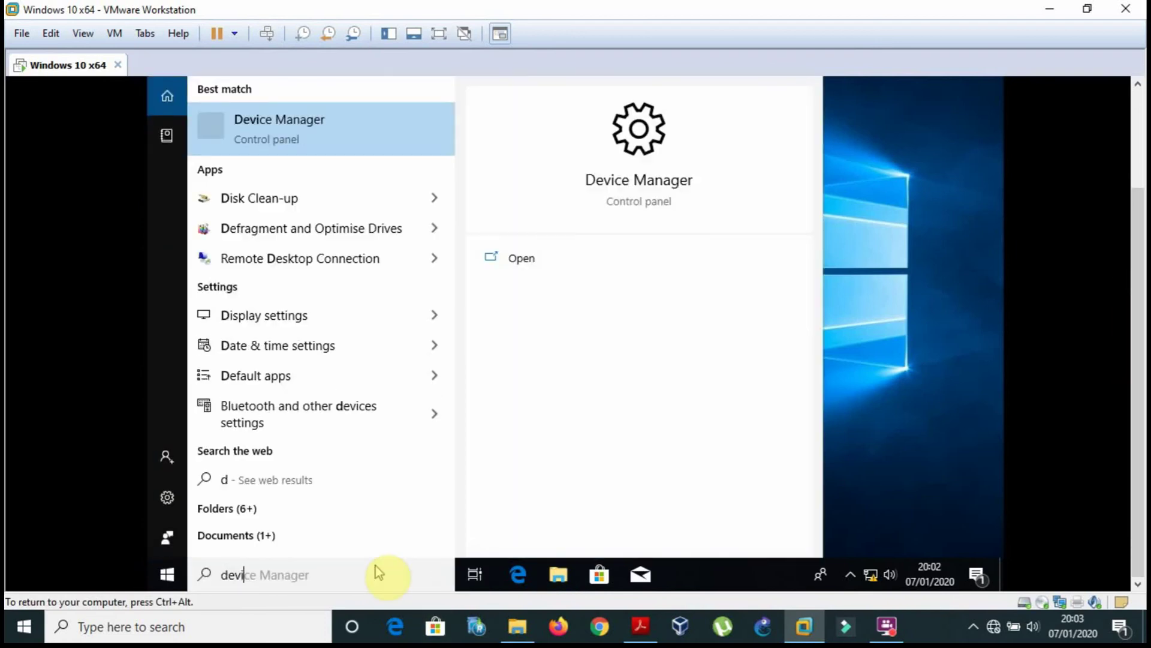
text(ce)
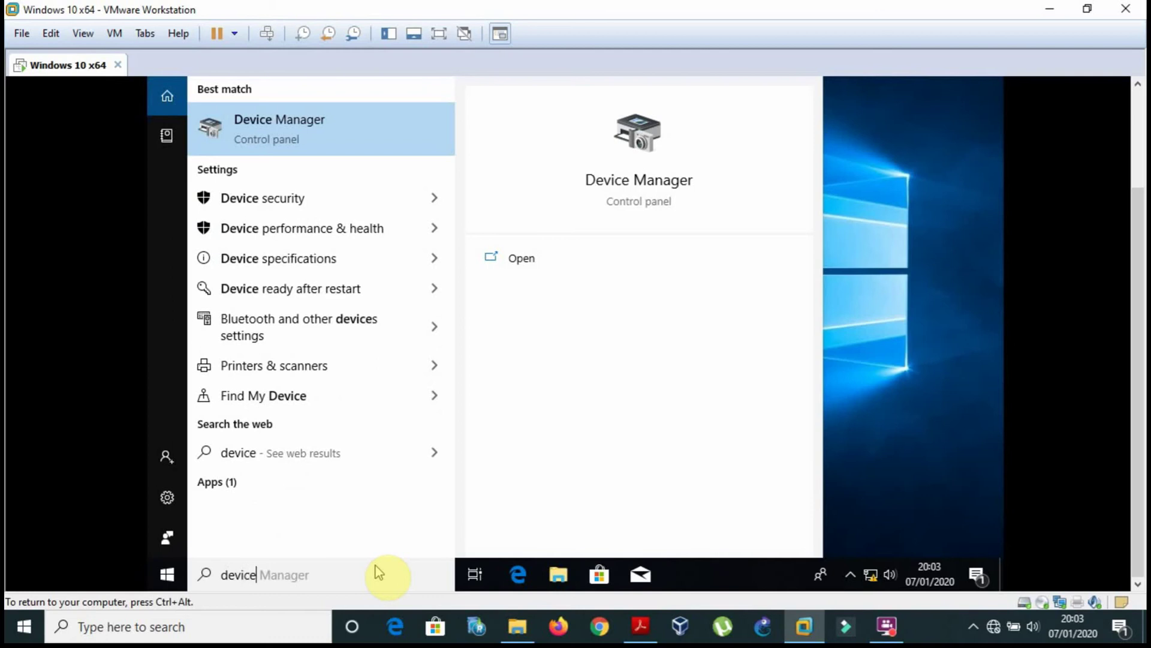
text( and)
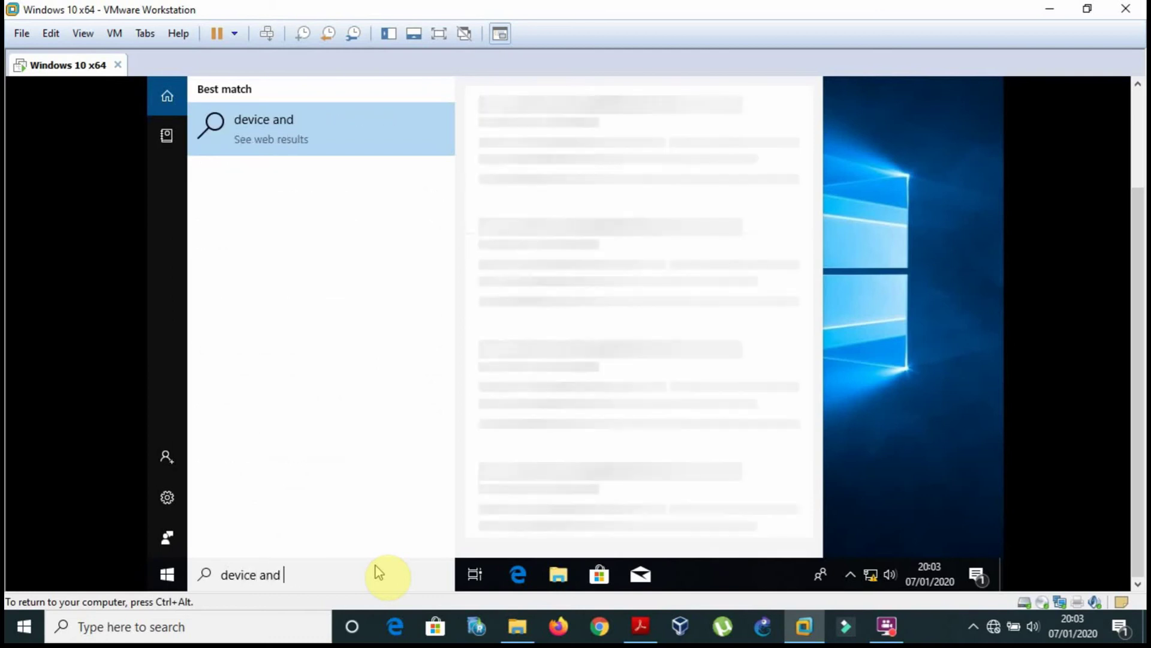
key(BackSpace)
key(BackSpace)
key(BackSpace)
key(BackSpace)
key(BackSpace)
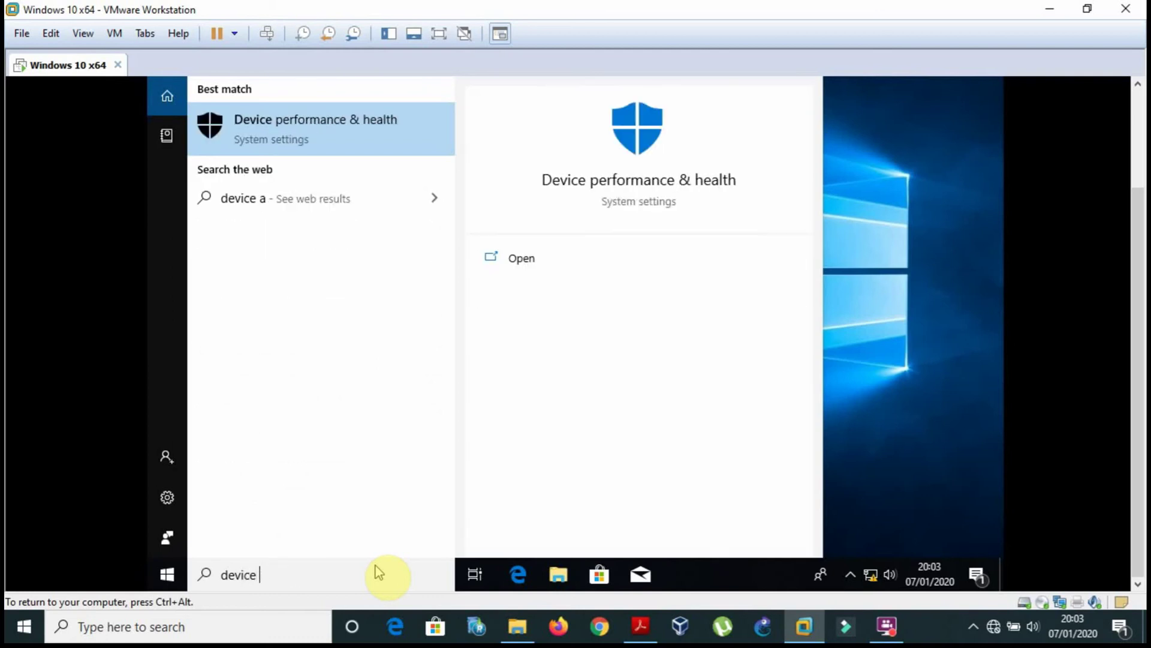
key(Left)
key(Left)
key(Left)
key(Left)
key(Left)
key(Left)
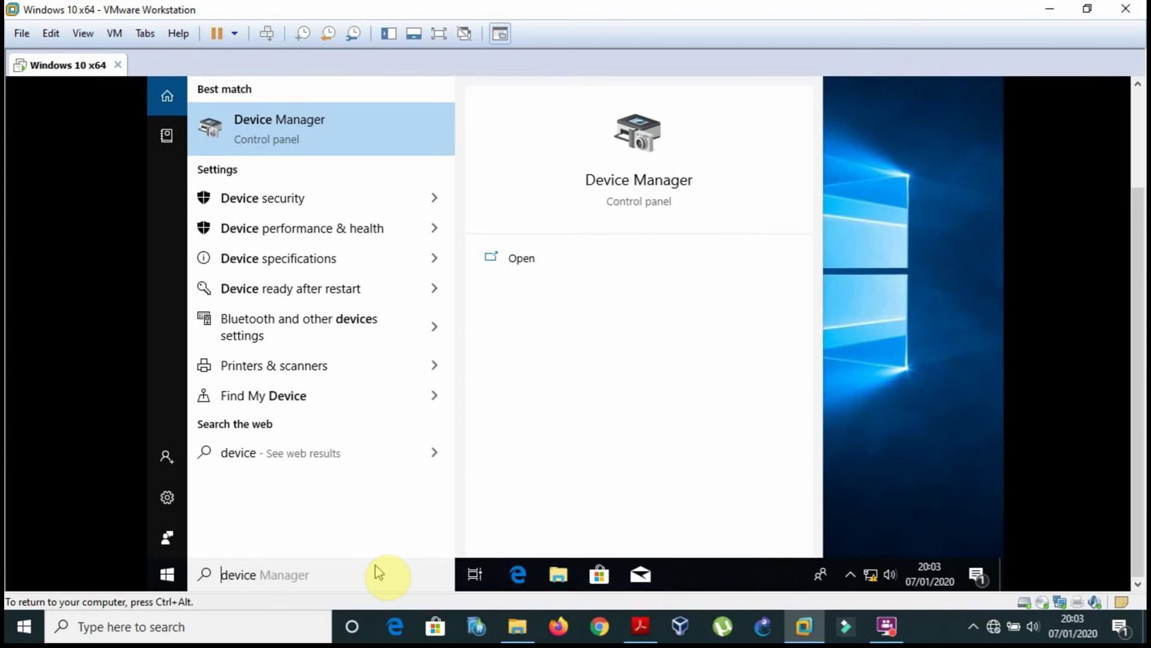
text(printe)
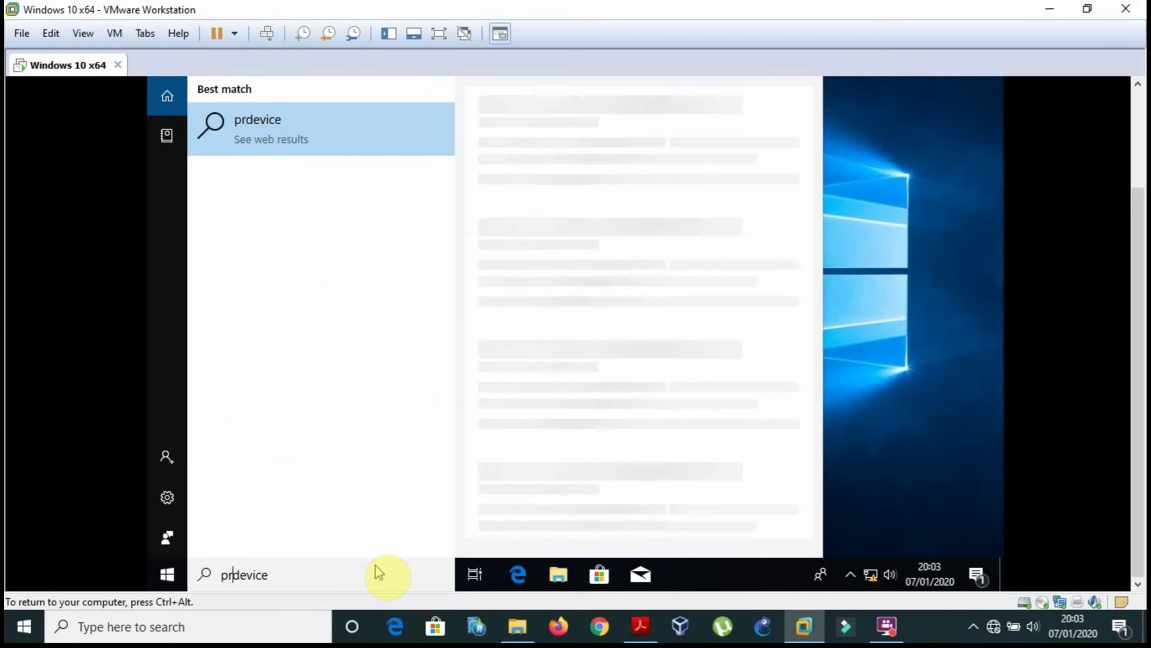
text(rs a)
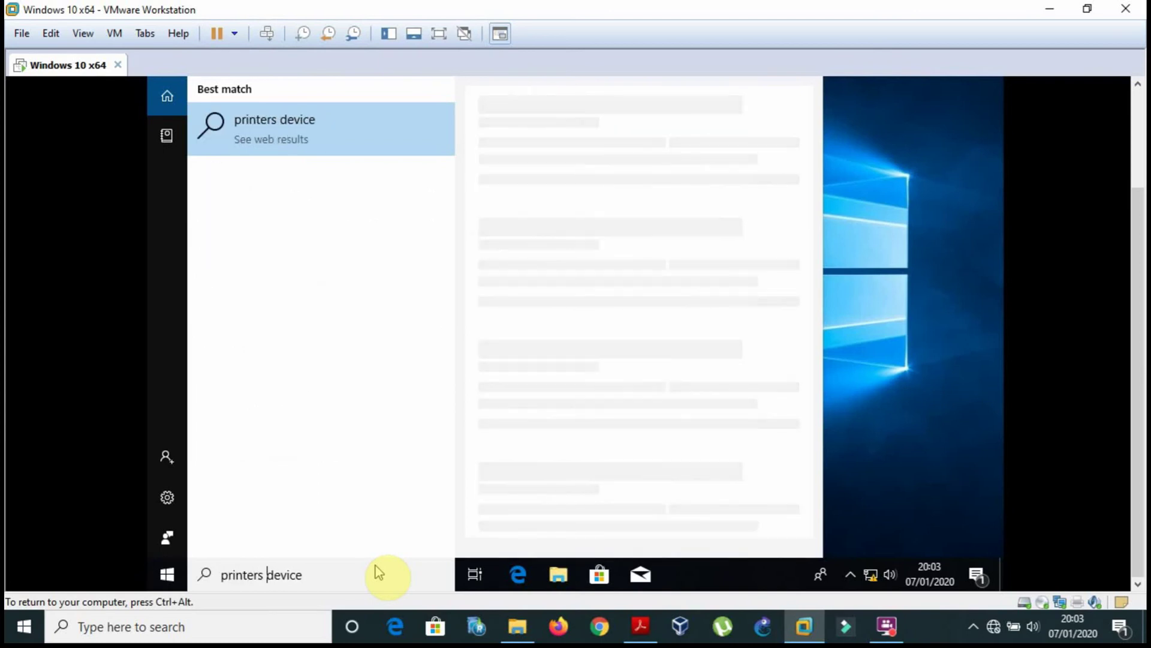
text(nd)
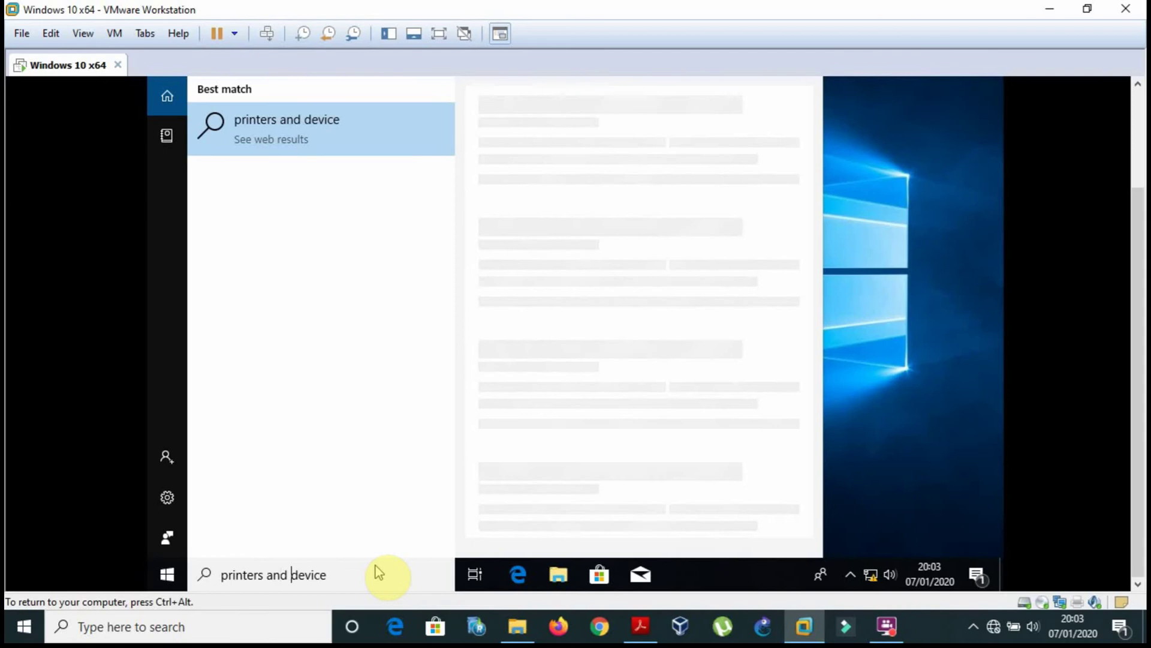
Recheck the Devices and Printers paragraph above Figure 3-3 in the PDF, then return to the VM.
click(628, 635)
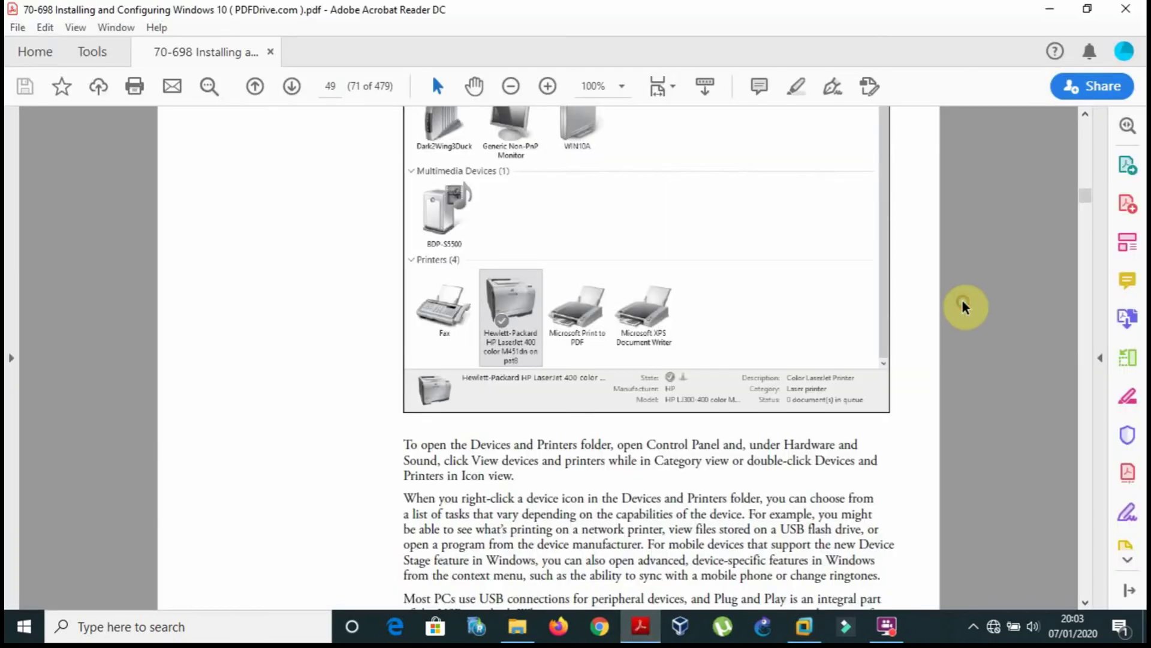
scroll(964, 307, up, 5)
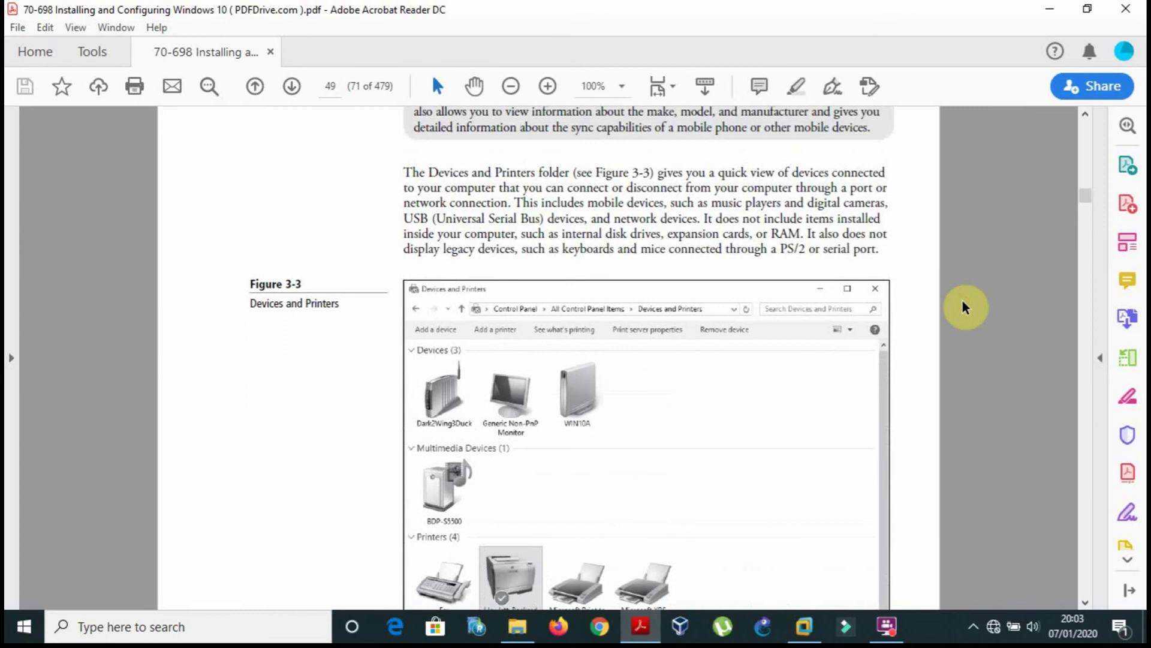
scroll(964, 307, up, 1)
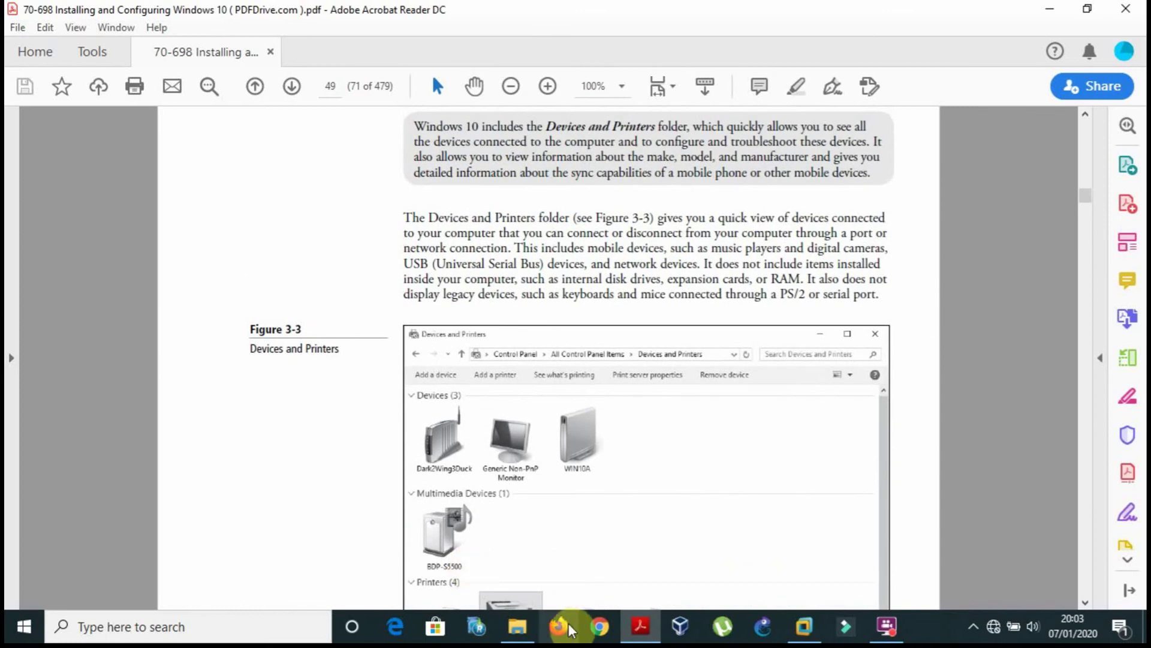
click(803, 627)
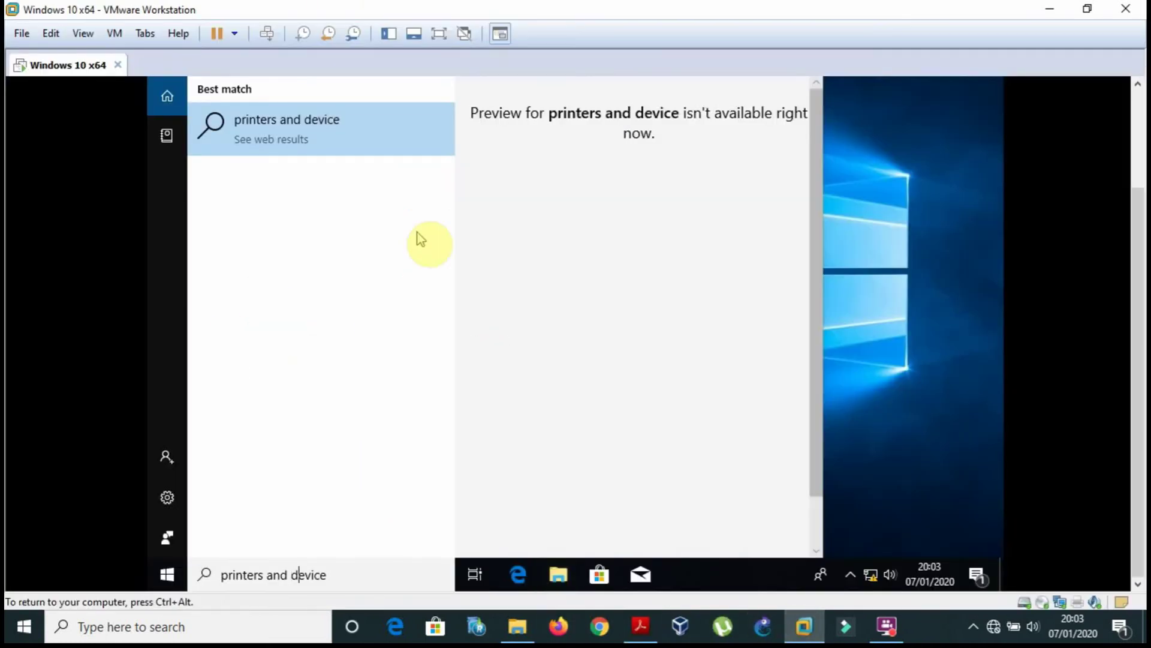
Search 'devices and printers' in the guest and open the Printers & scanners result.
key(BackSpace)
key(BackSpace)
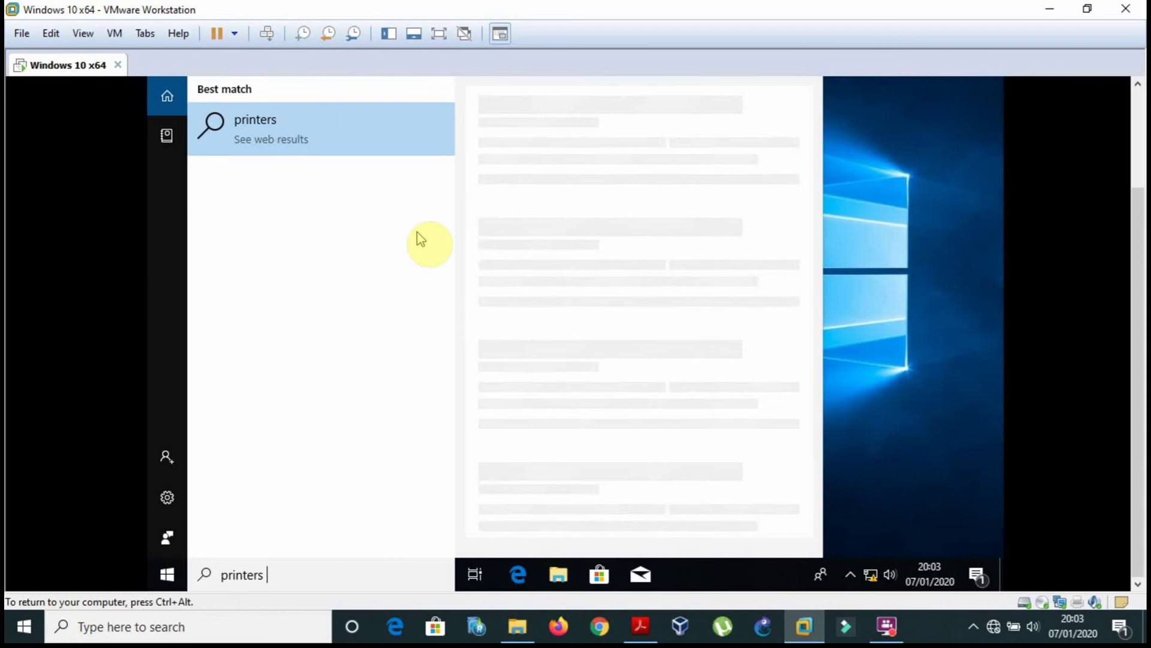
key(BackSpace)
key(BackSpace)
key(BackSpace)
key(BackSpace)
key(BackSpace)
key(BackSpace)
key(BackSpace)
key(BackSpace)
key(BackSpace)
text(device)
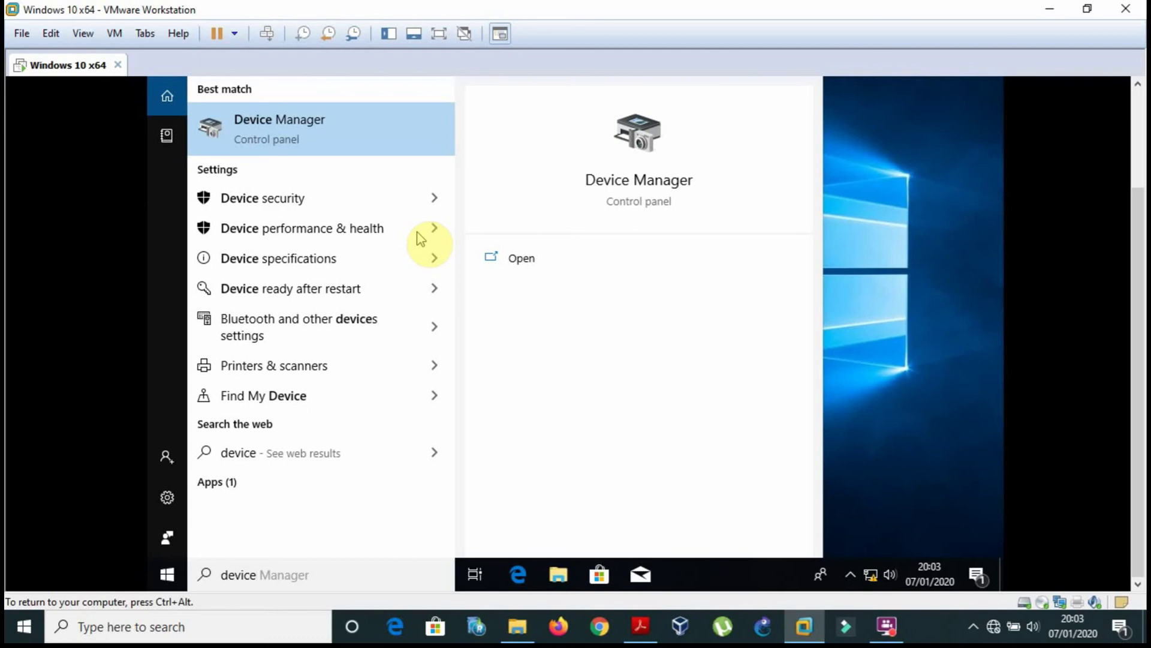
text(a)
key(BackSpace)
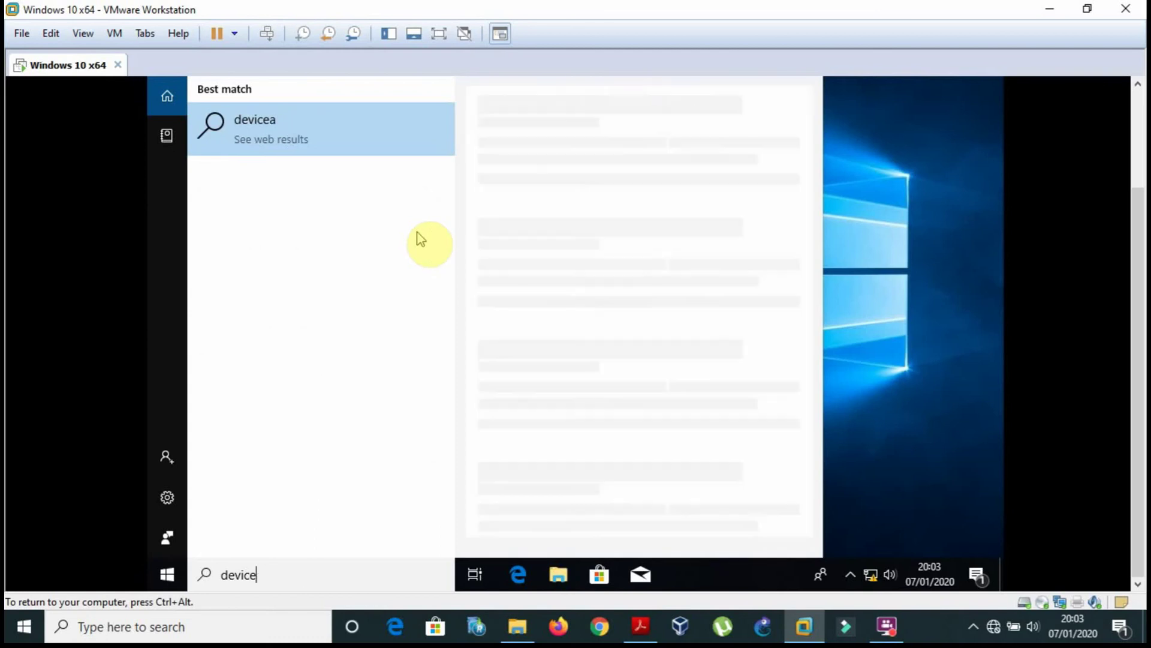
text(s)
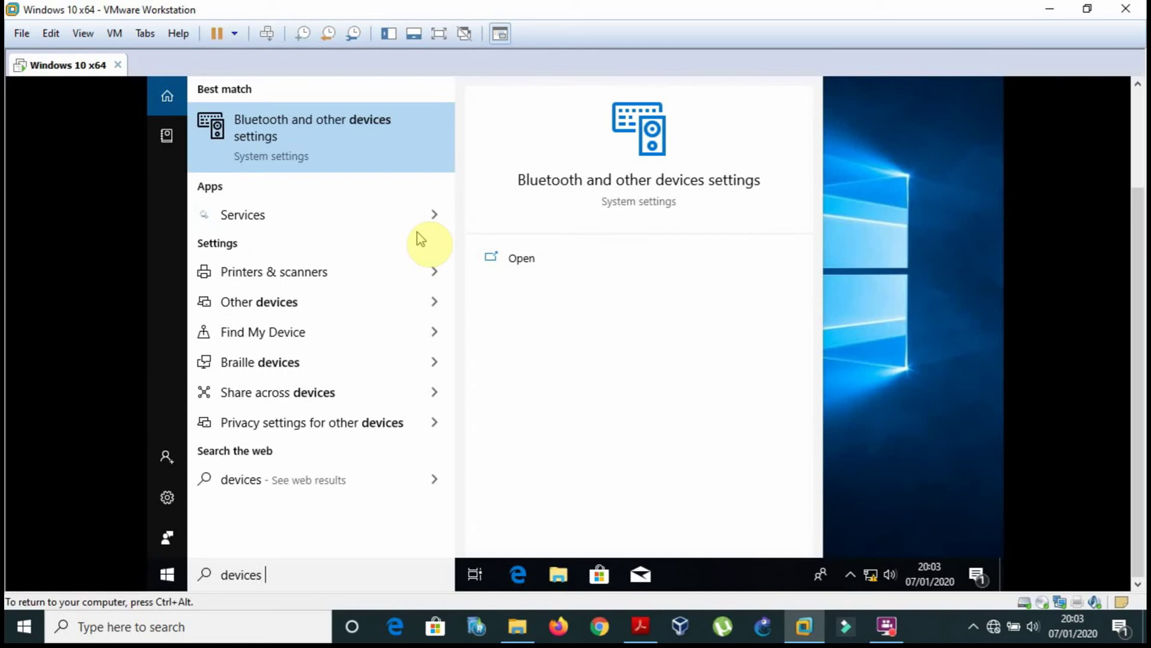
text( and p)
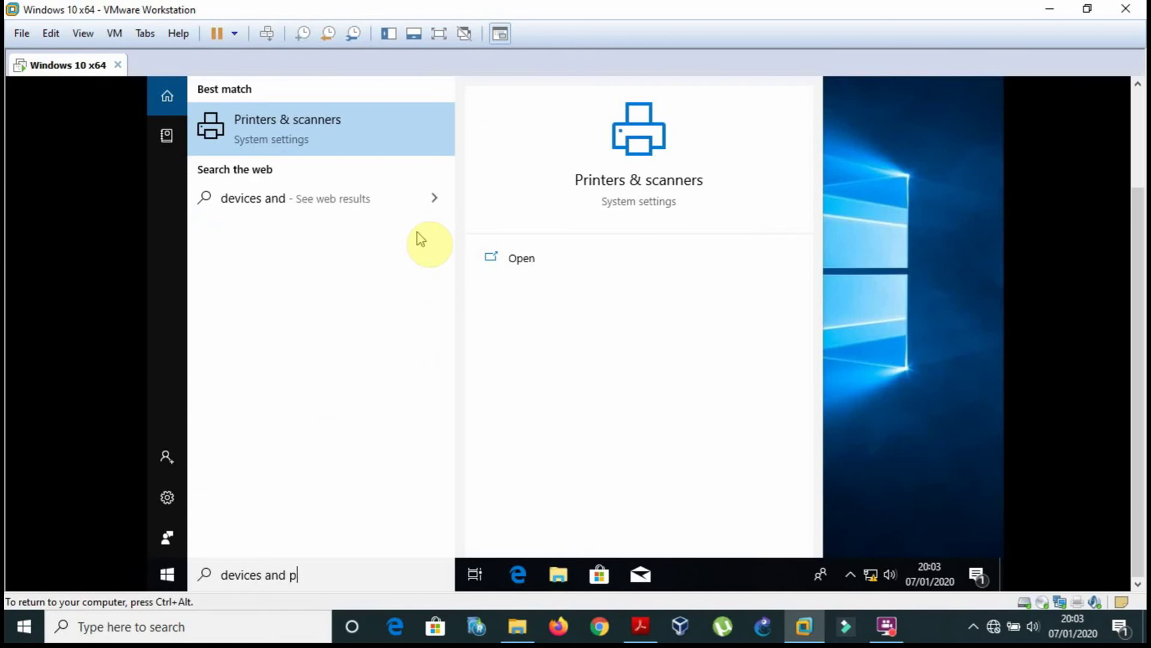
text(rinter)
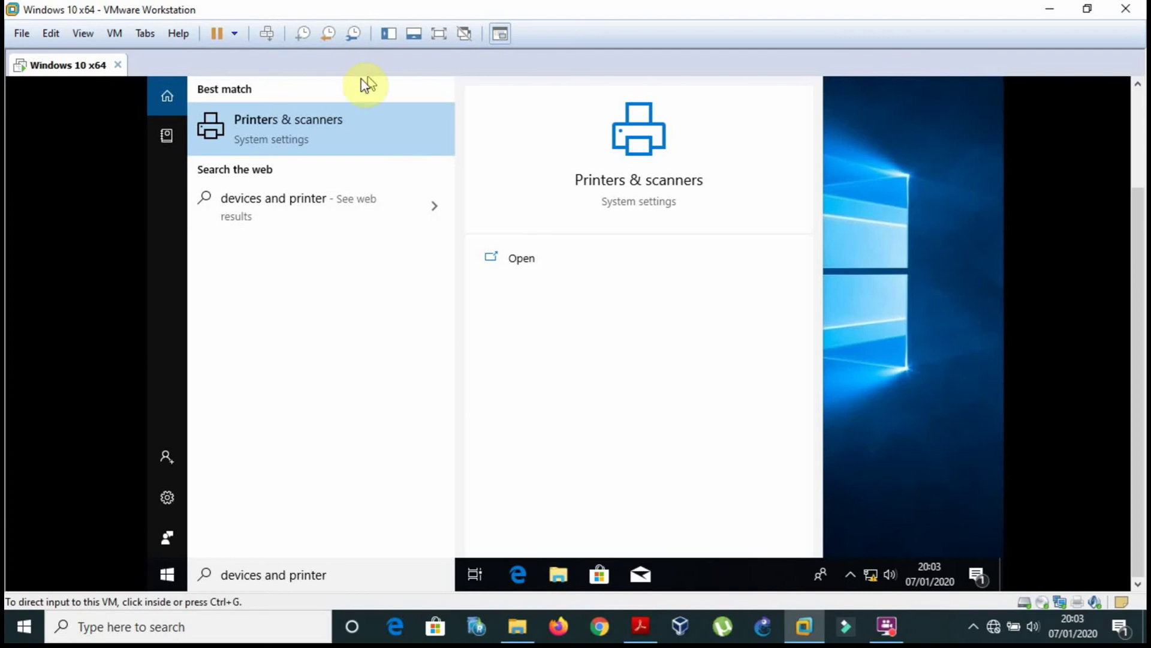
text(s)
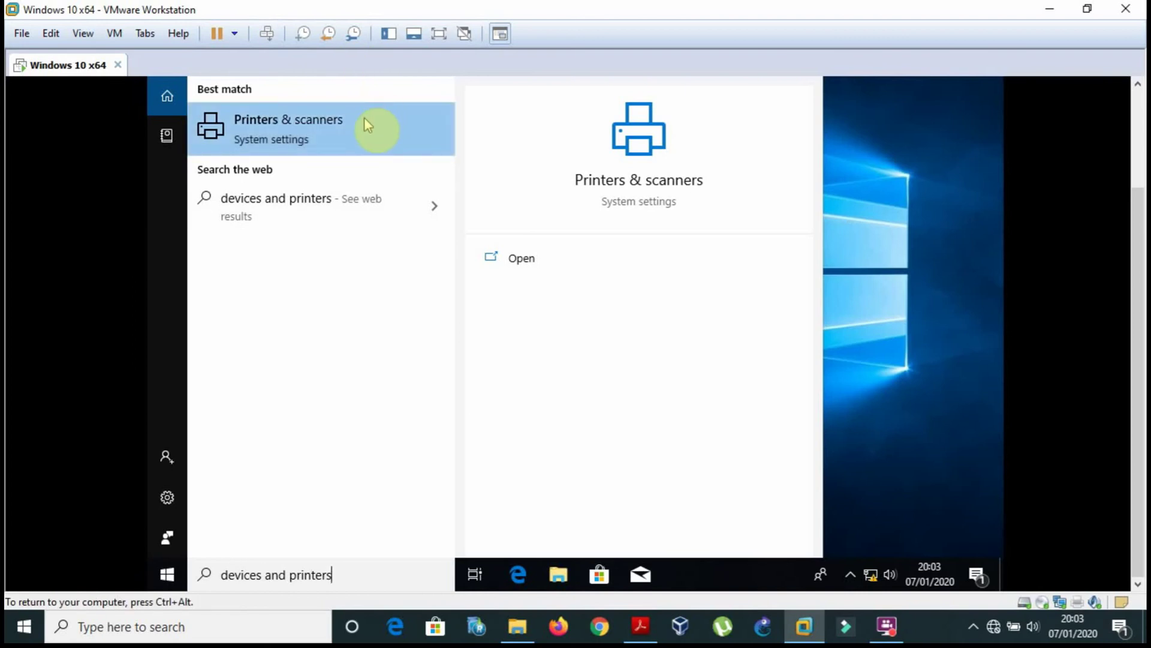
click(365, 123)
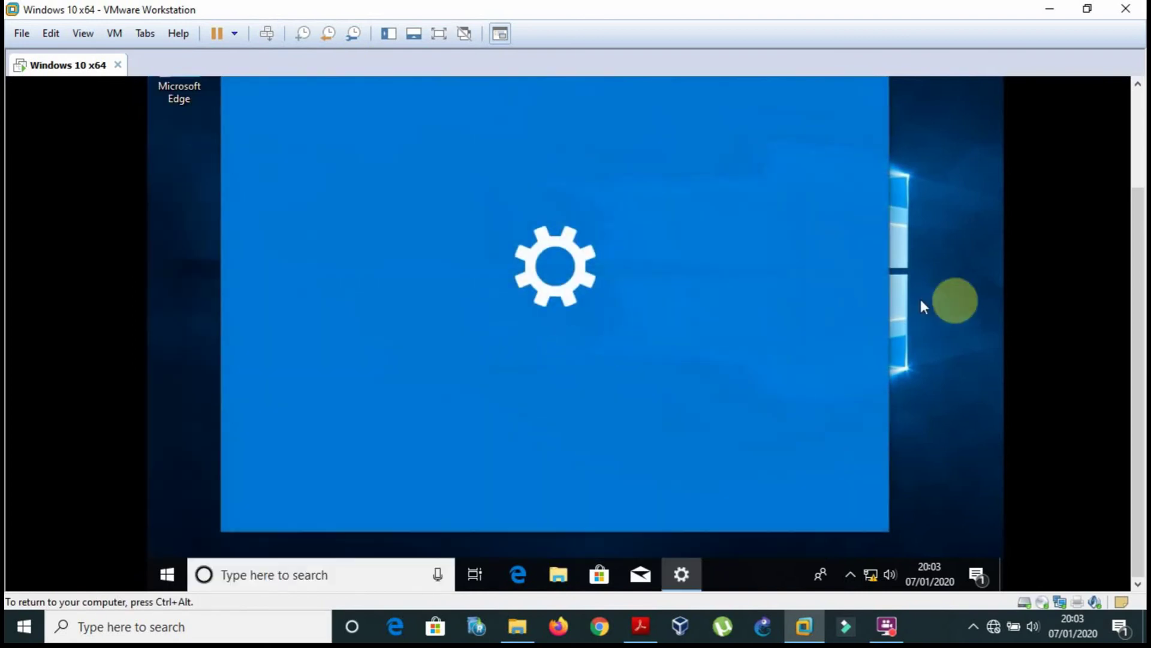
Go back to the Printers & scanners page in the guest's Settings.
drag(1135, 258, 1127, 163)
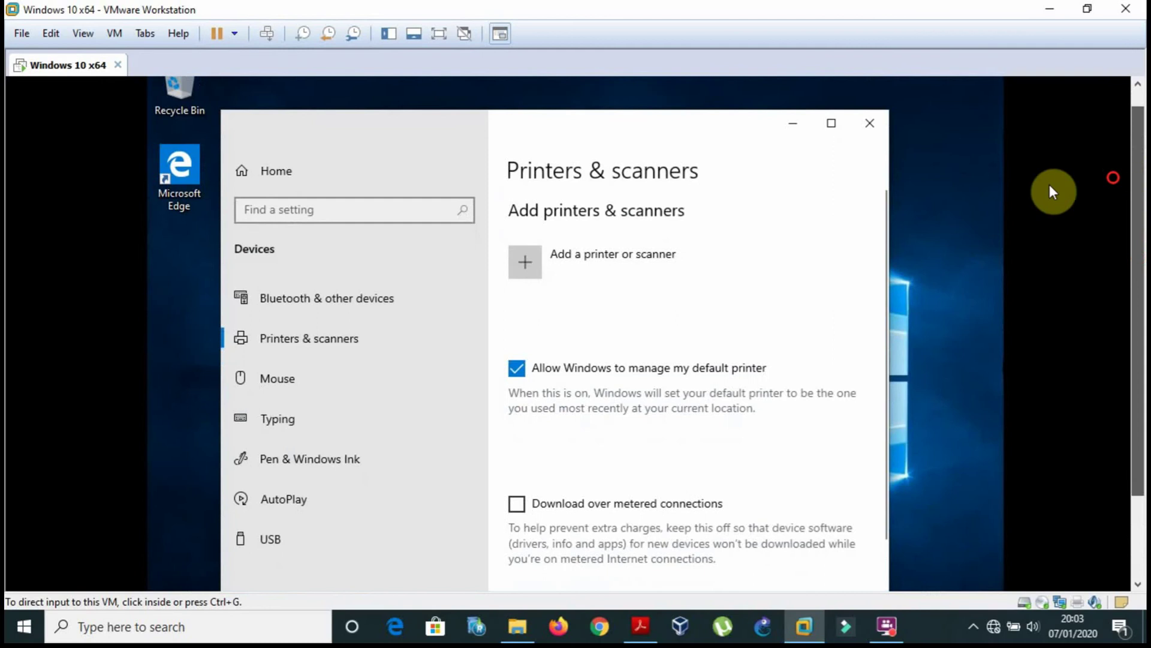
click(407, 210)
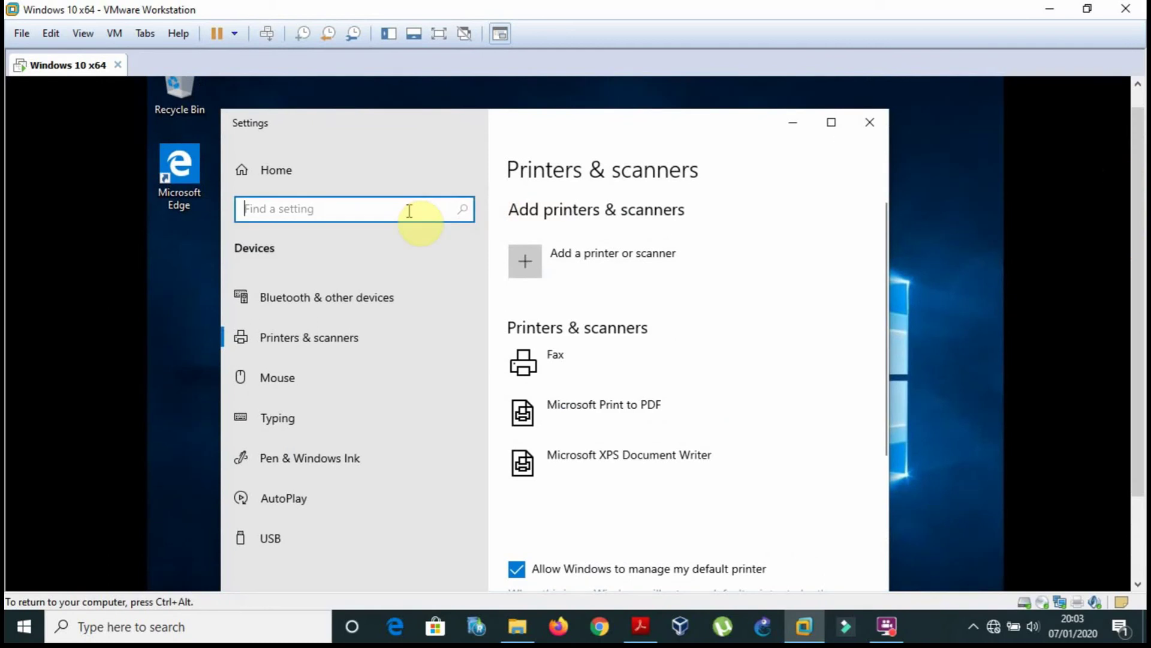
click(346, 352)
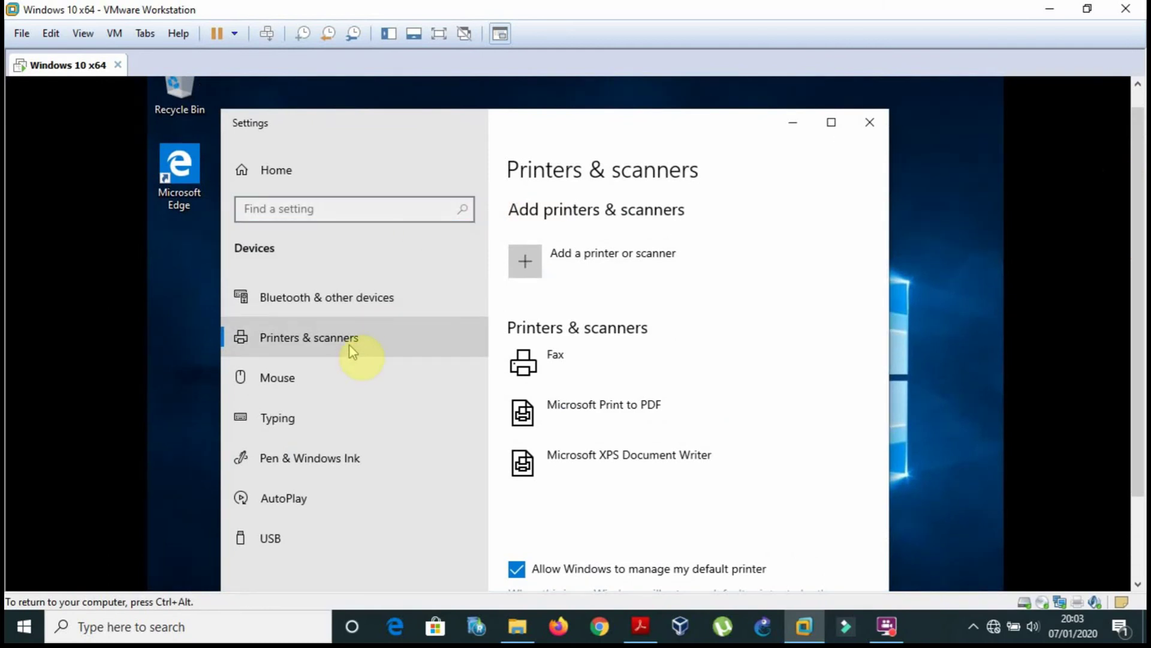
click(349, 345)
click(349, 345)
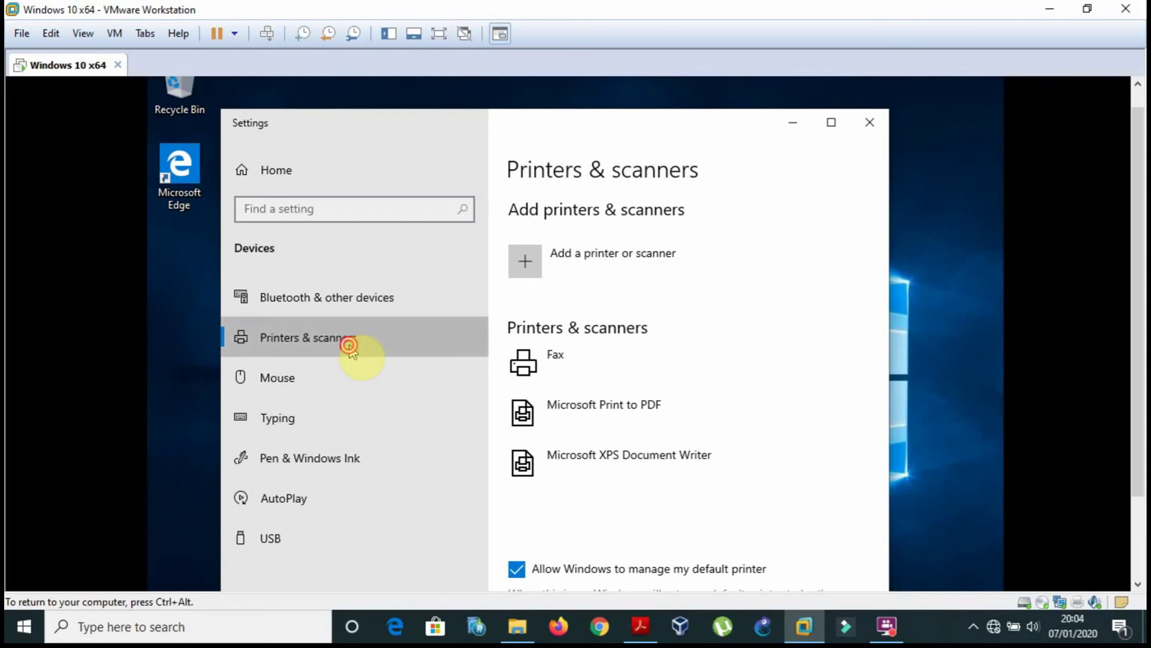
Search Settings for 'devices and printers', which finds only Printers & scanners, then close Settings.
click(388, 203)
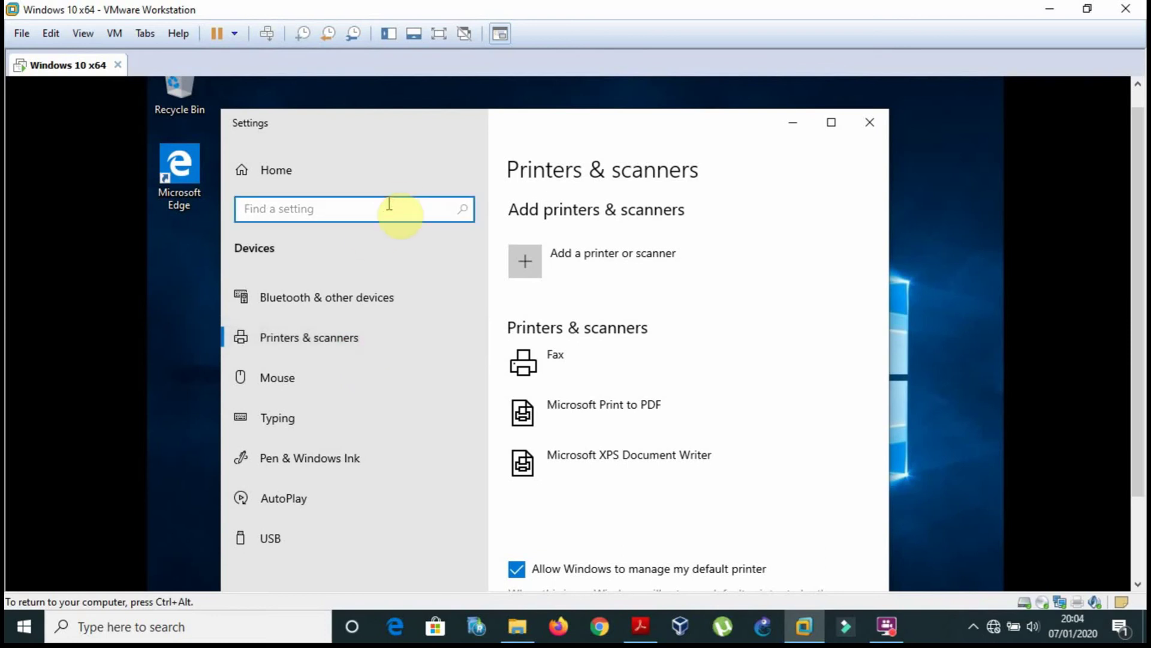
text(de)
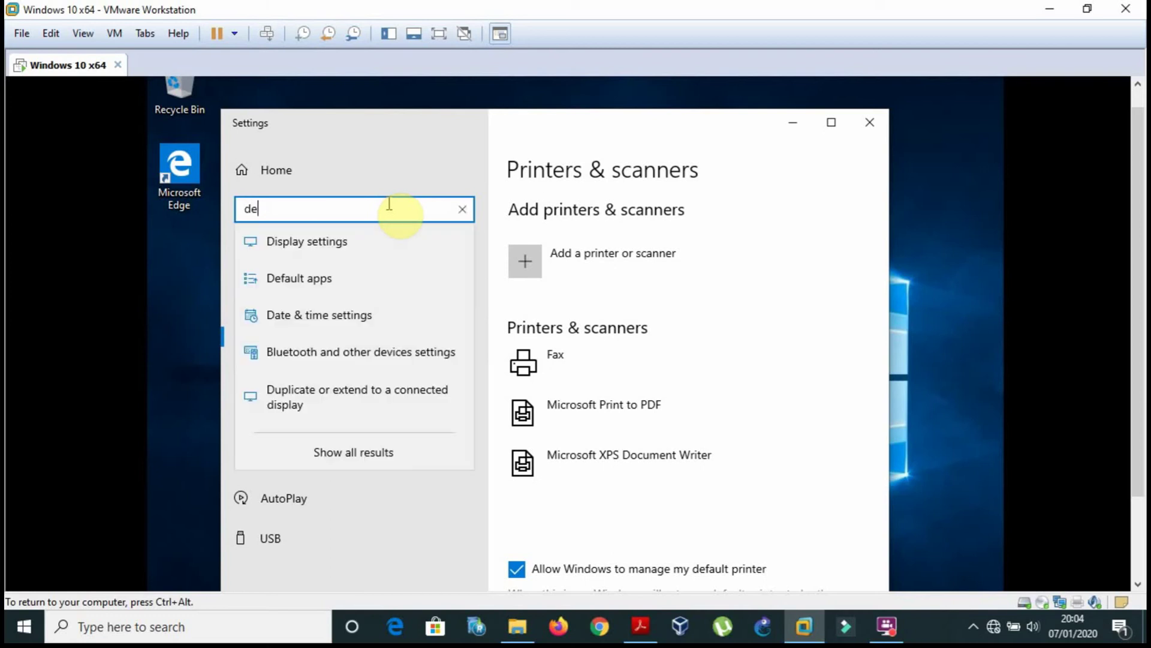
text(vice)
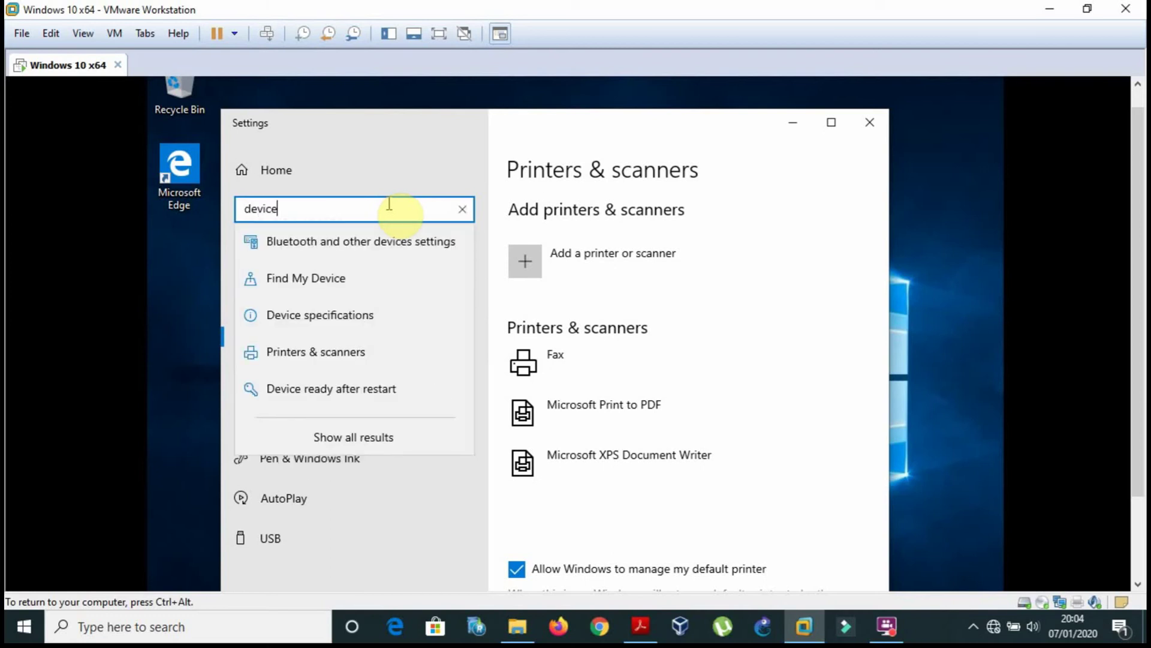
text(s and prin)
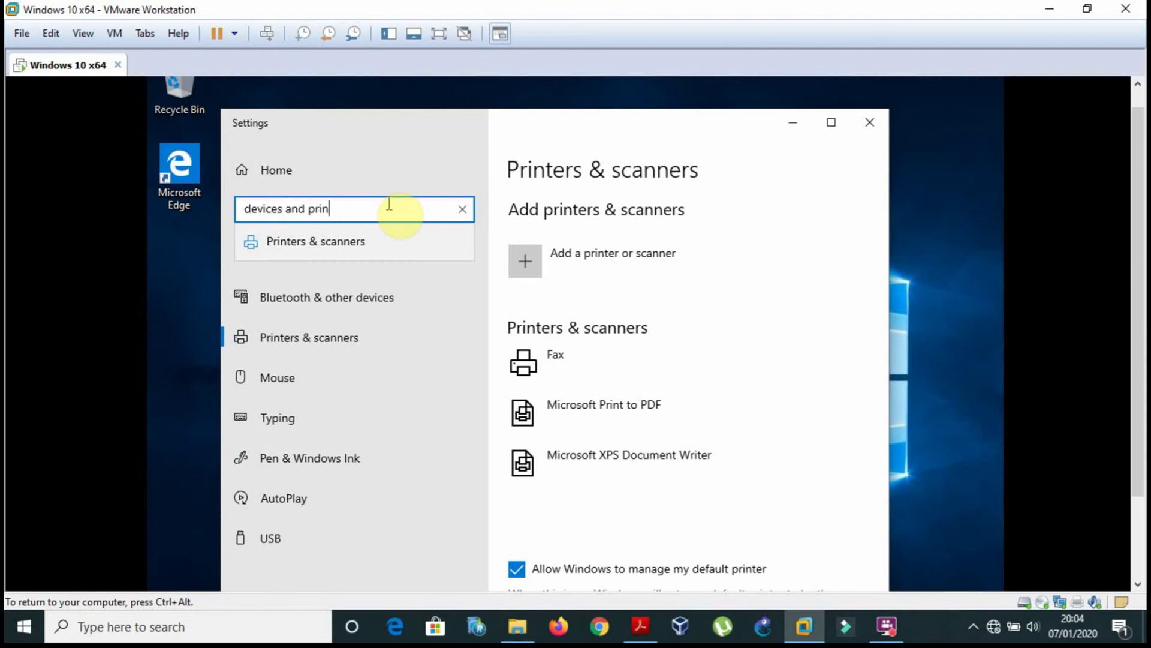
text(ters)
key(Return)
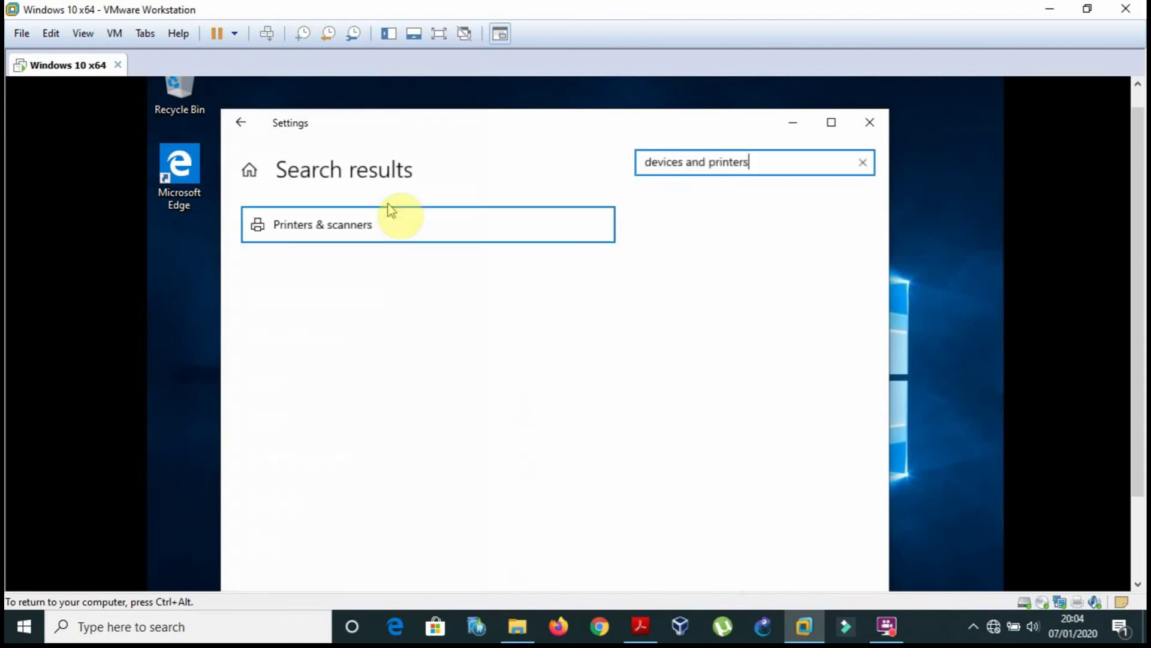
click(870, 123)
drag(1138, 226, 1115, 360)
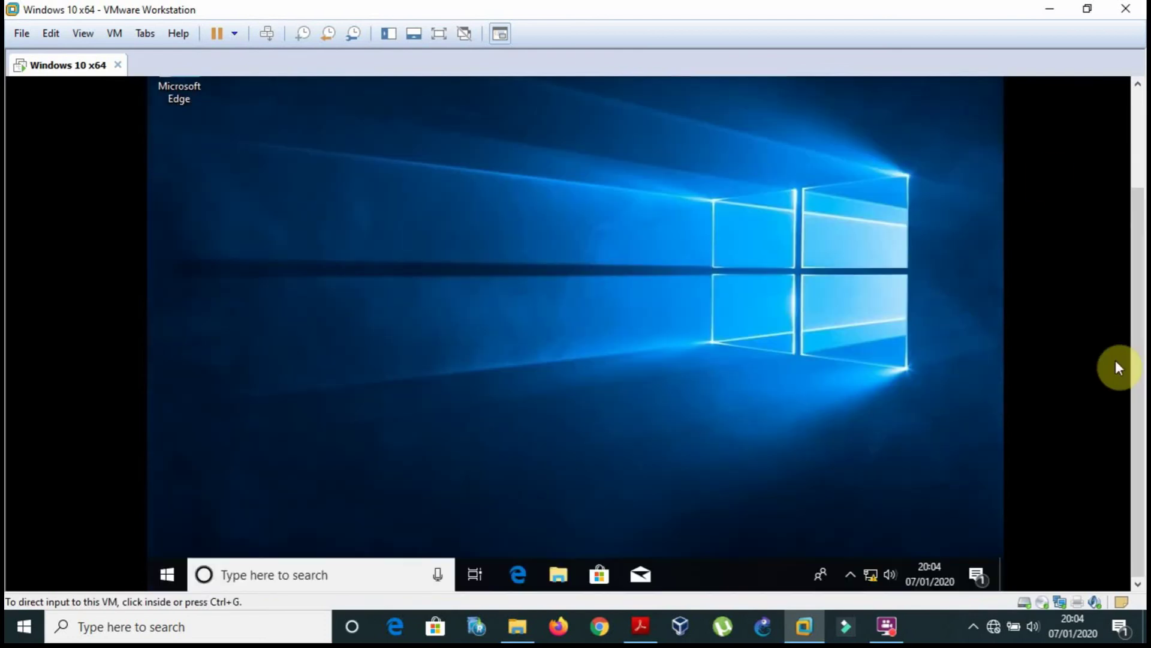
Open Control Panel by searching 'control', then go to Devices and Printers.
click(239, 573)
text(dontrol)
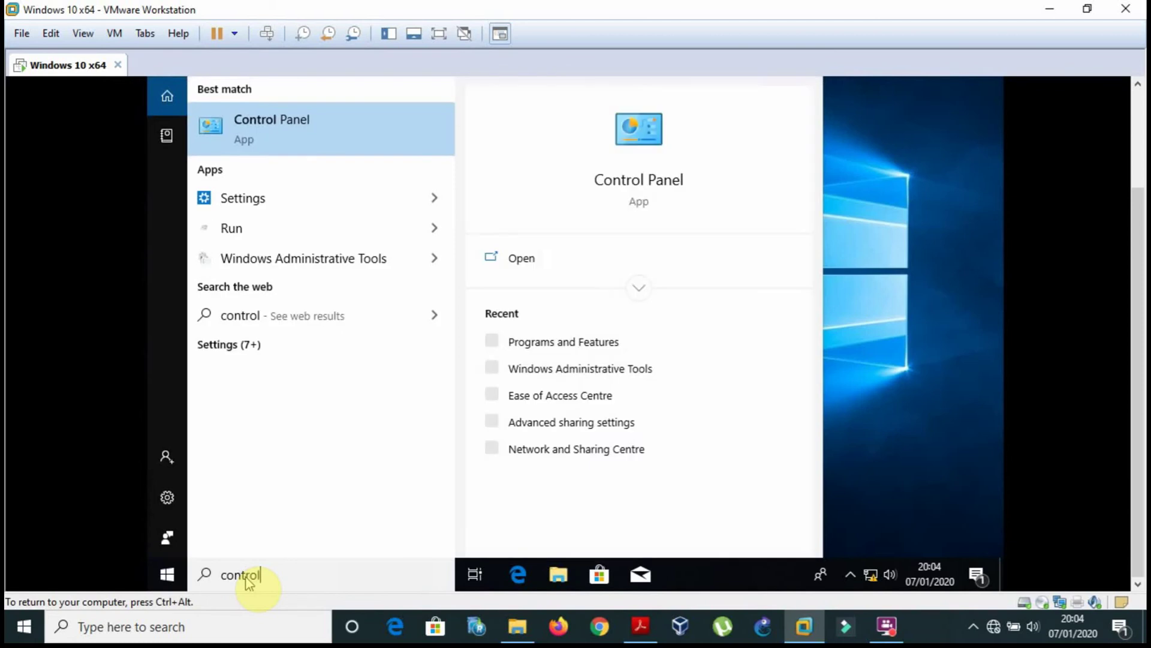
key(Return)
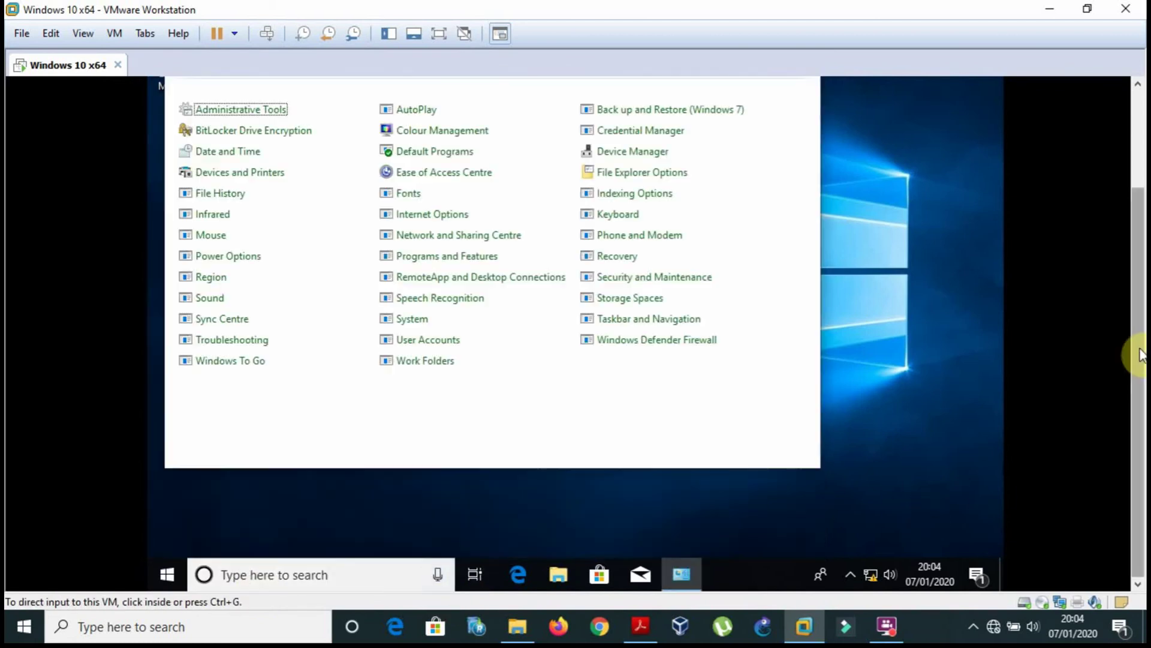
drag(1138, 352, 1139, 307)
click(377, 378)
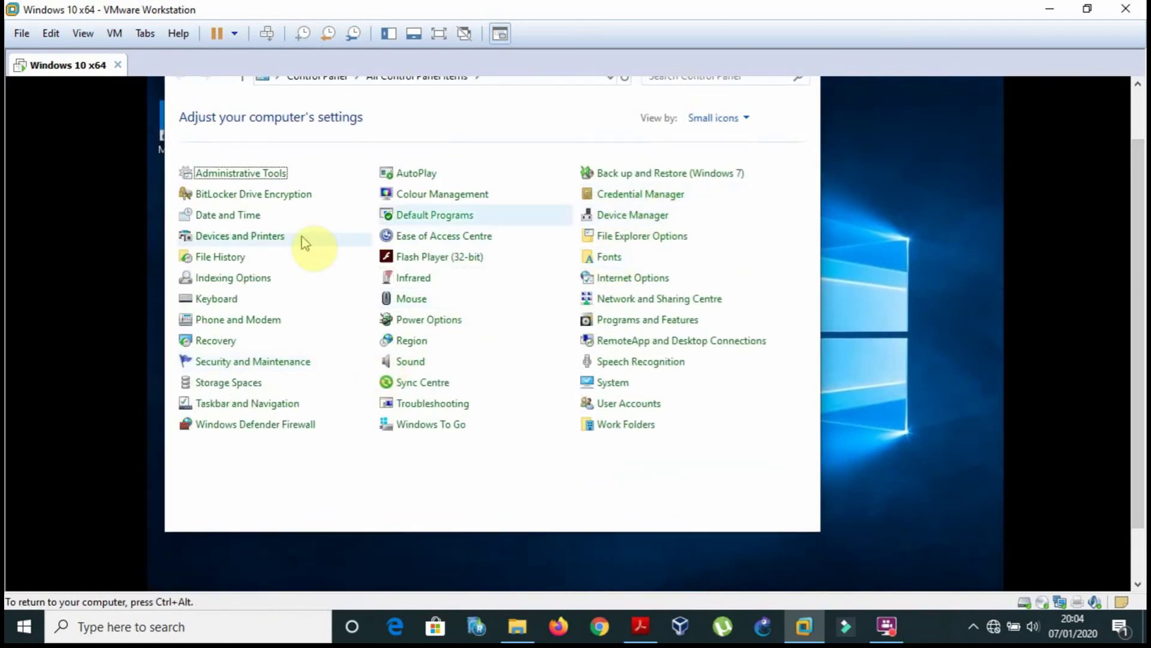
click(278, 239)
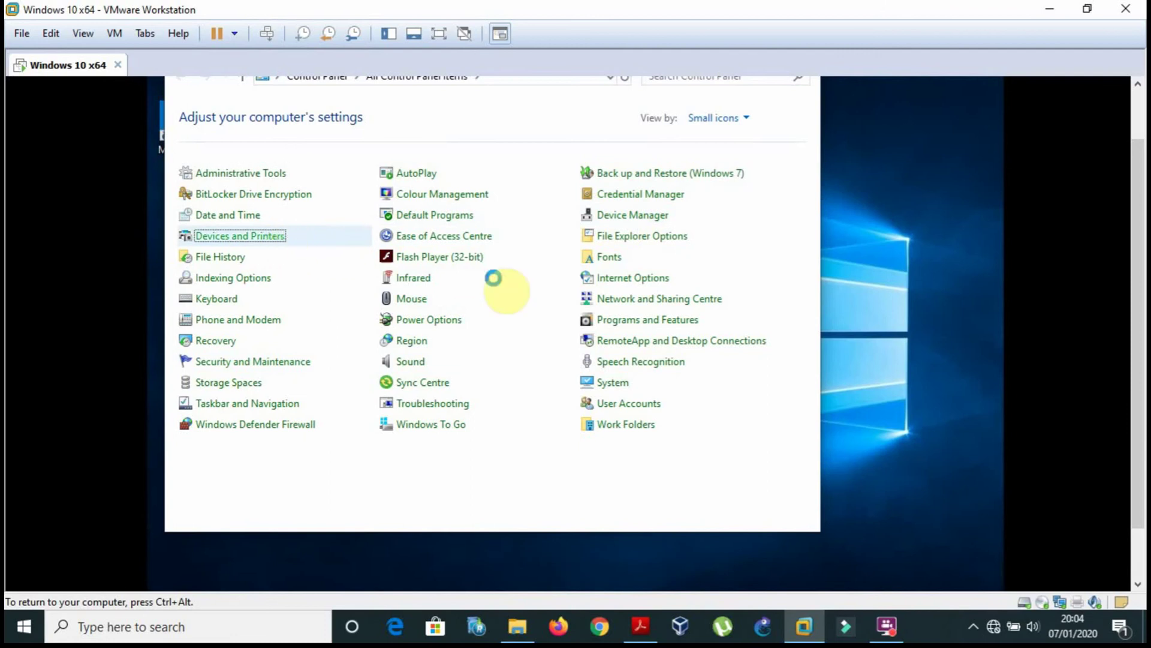
drag(1139, 252, 1135, 182)
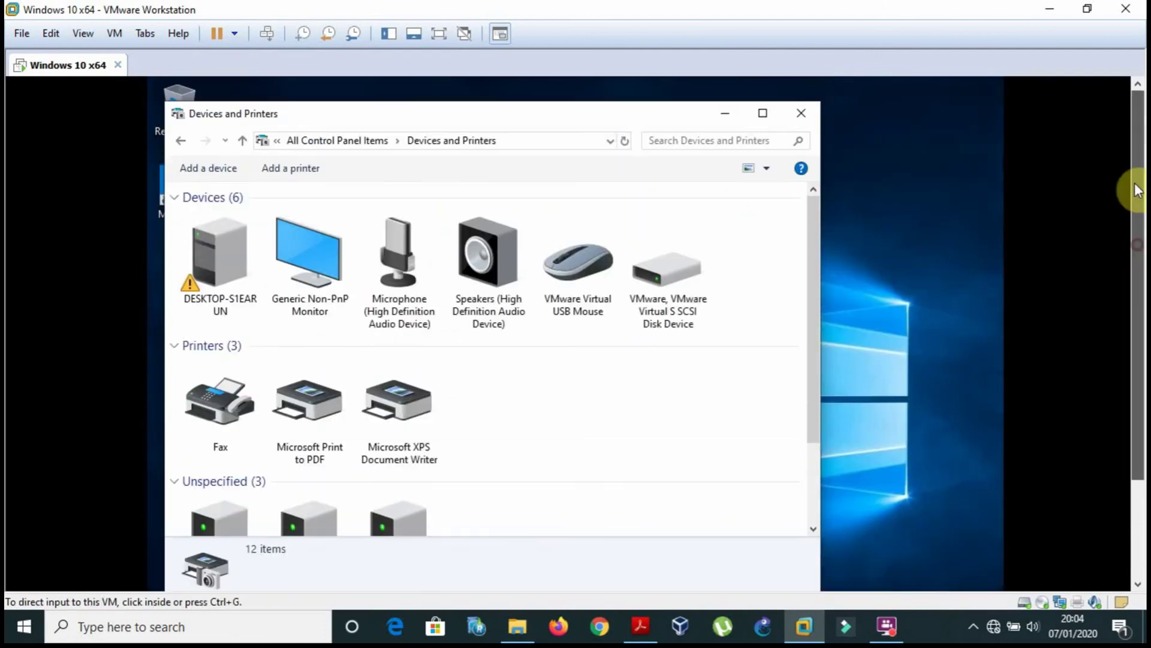
click(641, 630)
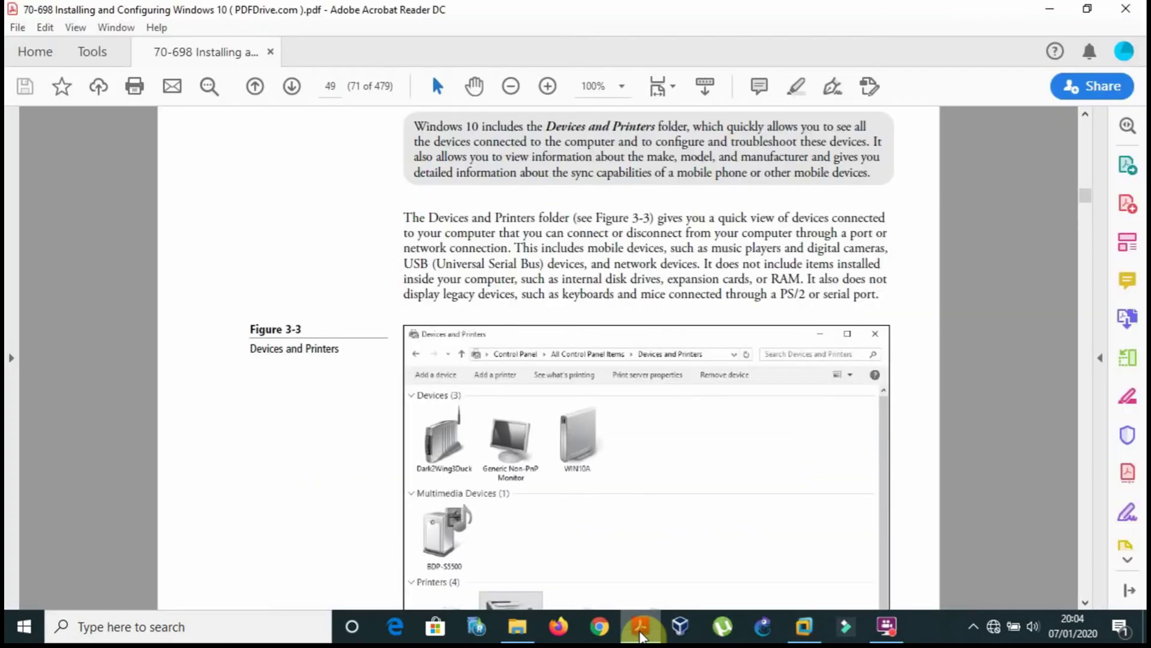
scroll(335, 444, down, 10)
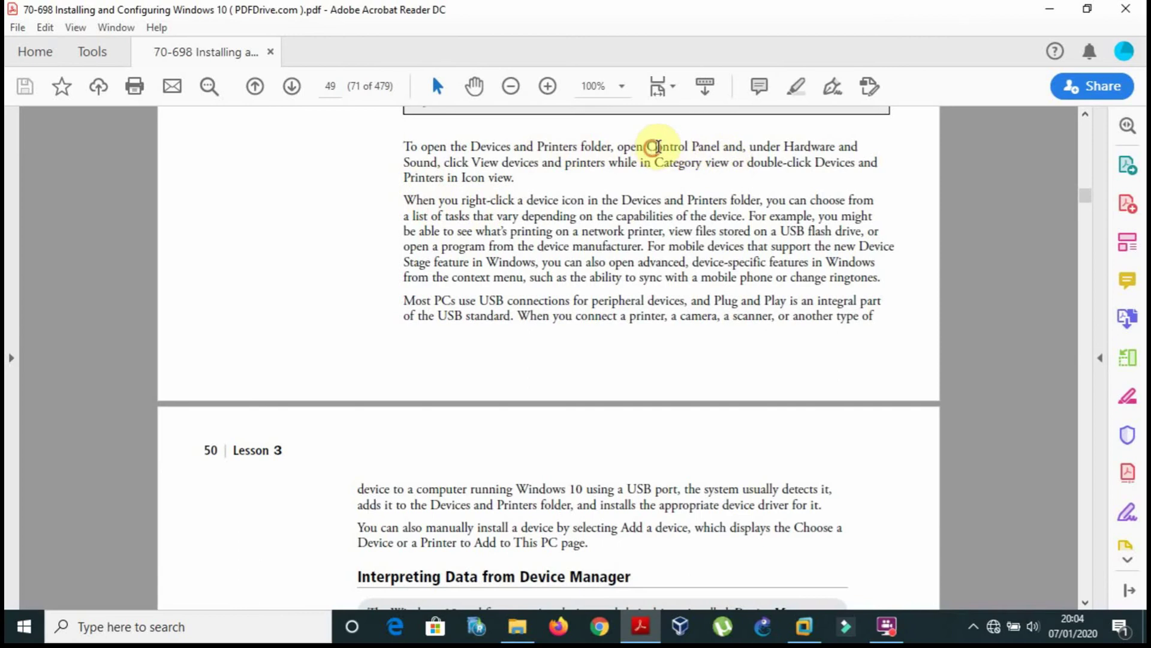
drag(658, 146, 781, 146)
click(562, 422)
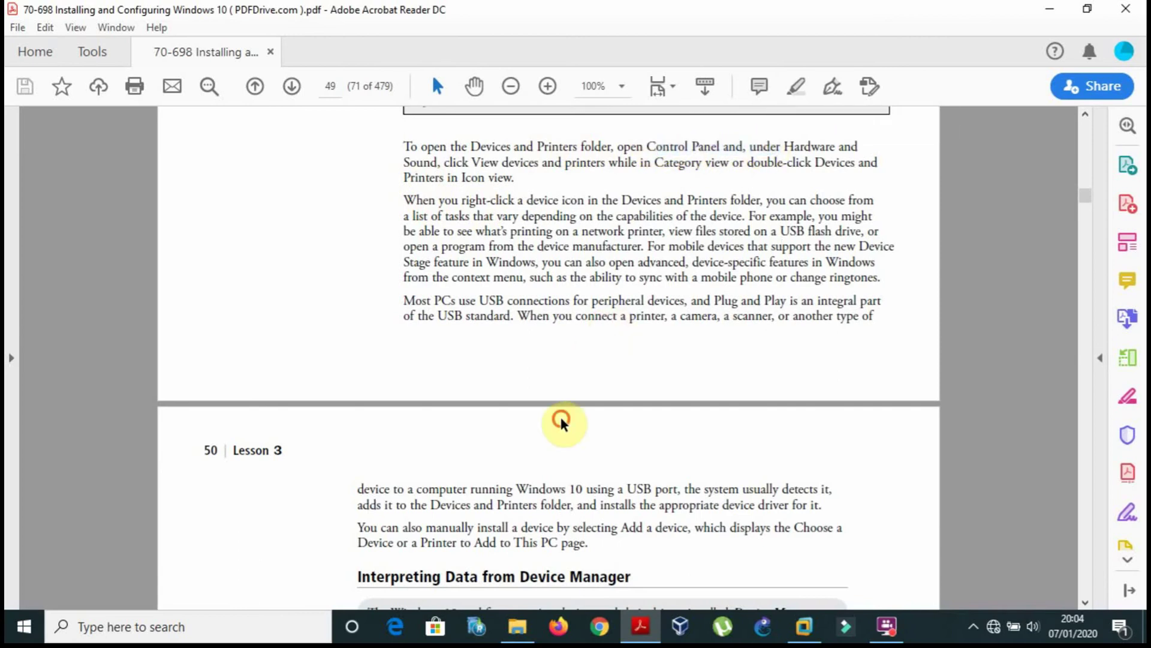
scroll(562, 421, down, 3)
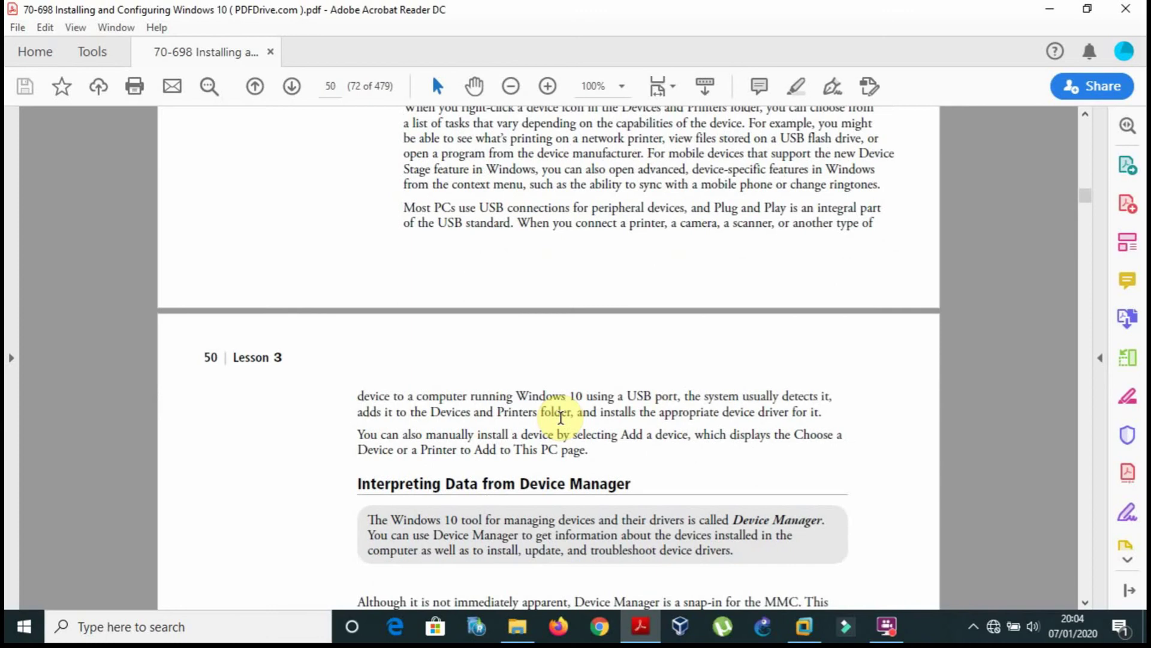
scroll(561, 417, up, 4)
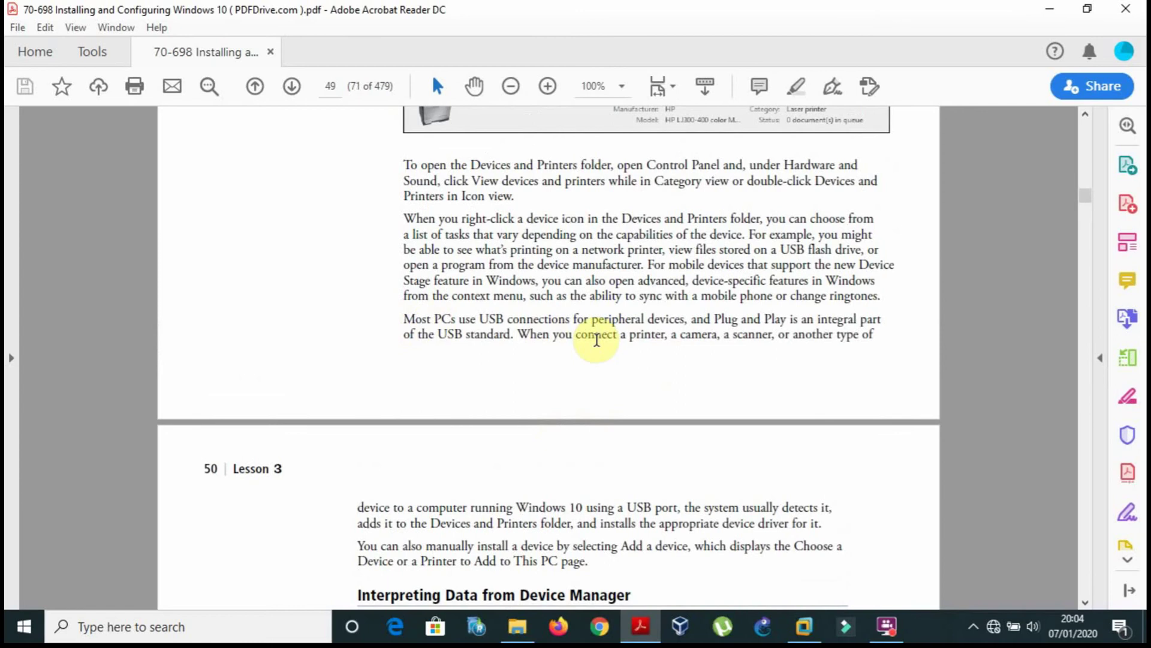
scroll(593, 377, down, 1)
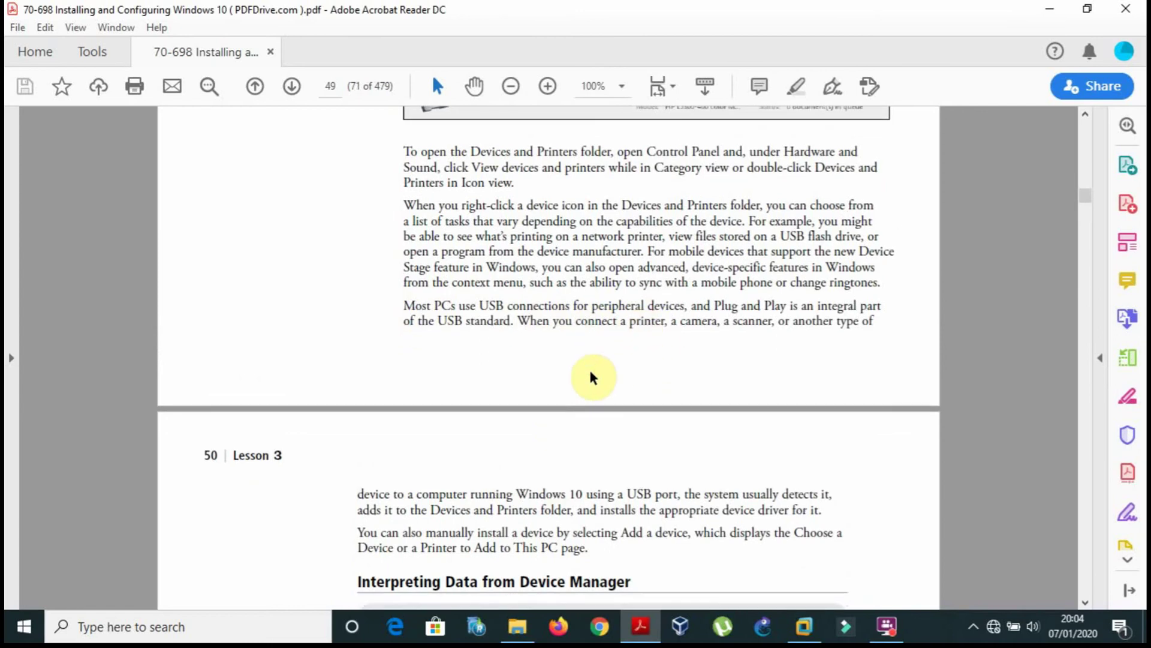
scroll(591, 374, down, 9)
scroll(590, 371, up, 20)
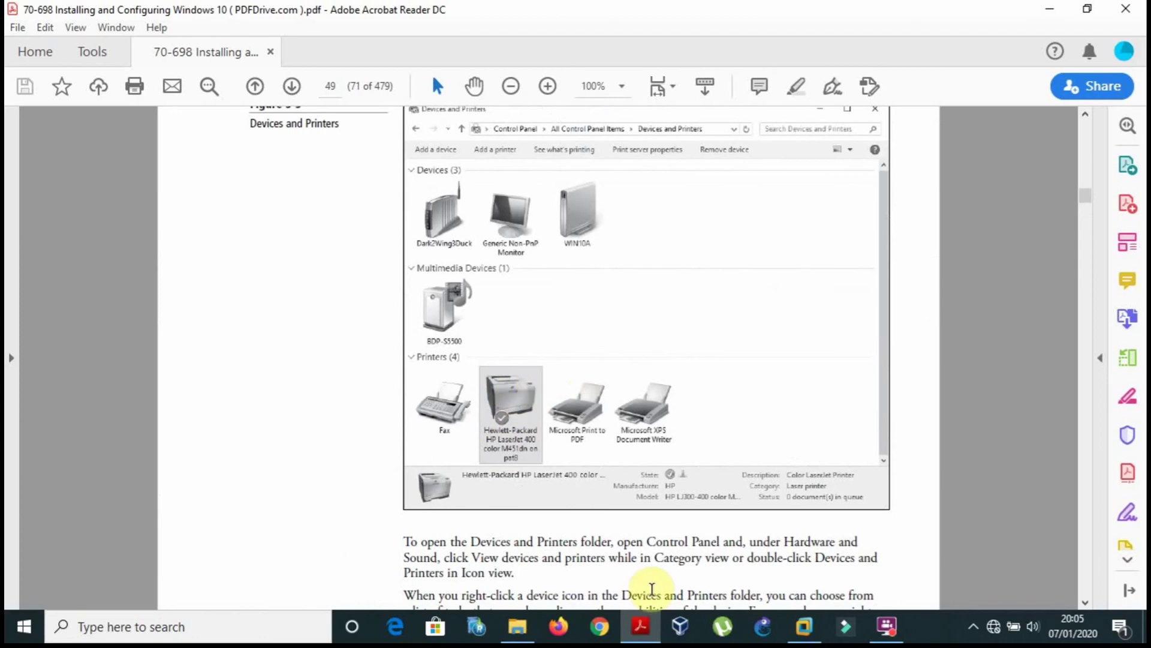
click(806, 625)
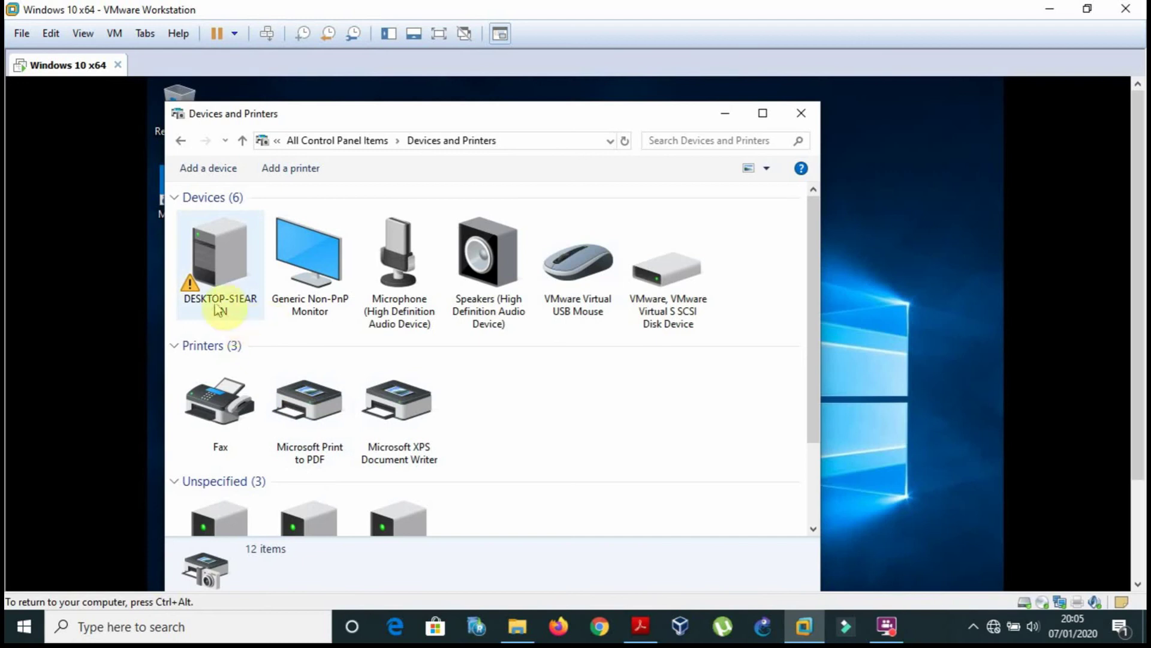
Open the Microsoft XPS Document Writer's properties and view its Sharing and Advanced tabs.
mouse_move(218, 267)
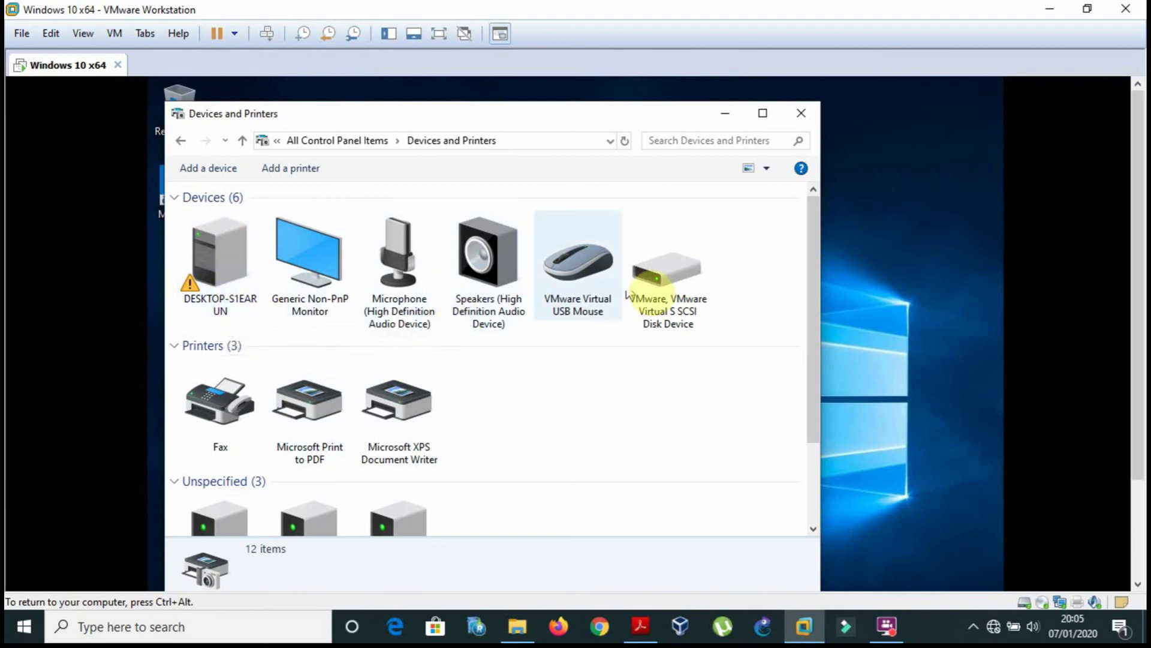
drag(815, 346, 803, 476)
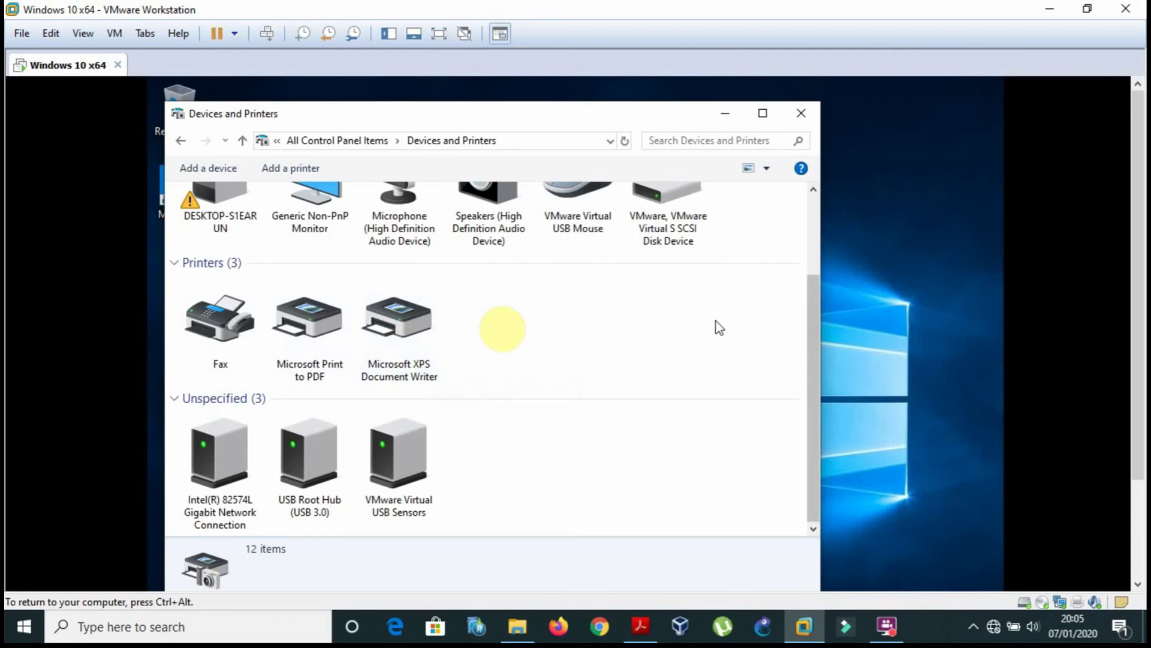
double_click(405, 318)
right_click(408, 319)
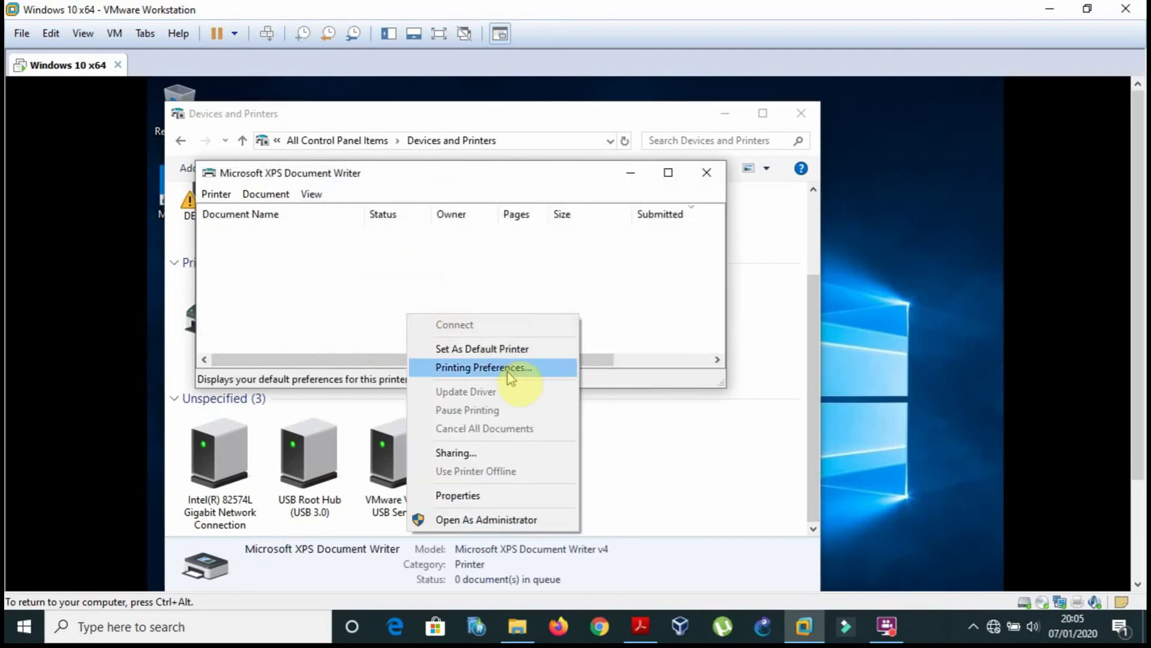
click(456, 496)
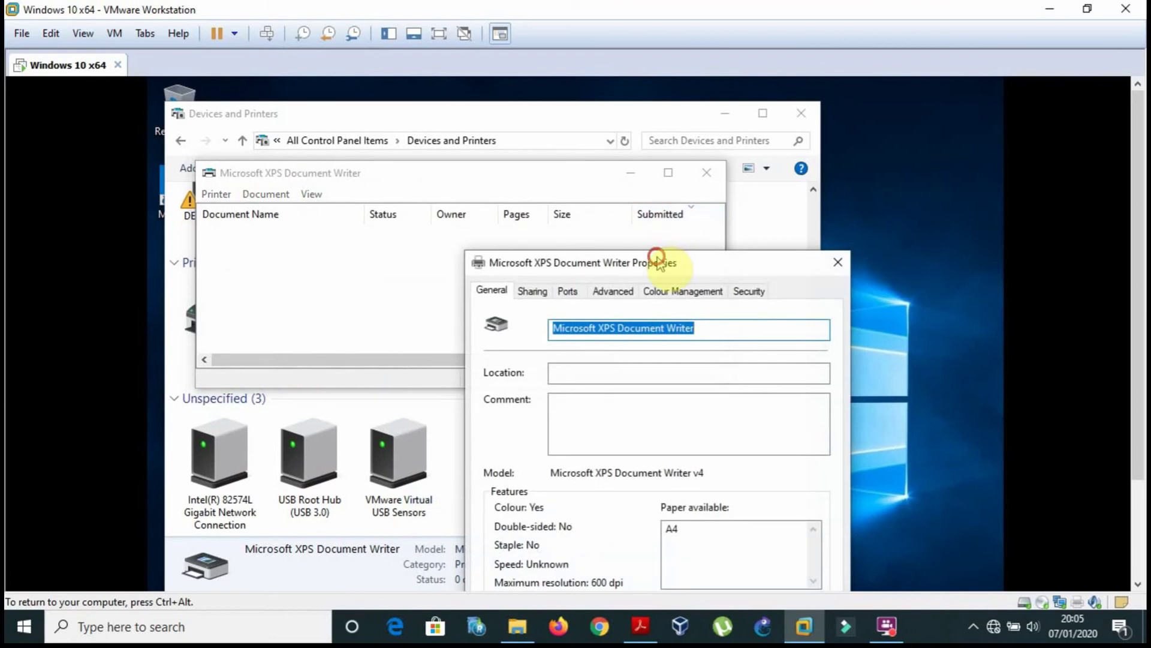
drag(658, 262, 586, 124)
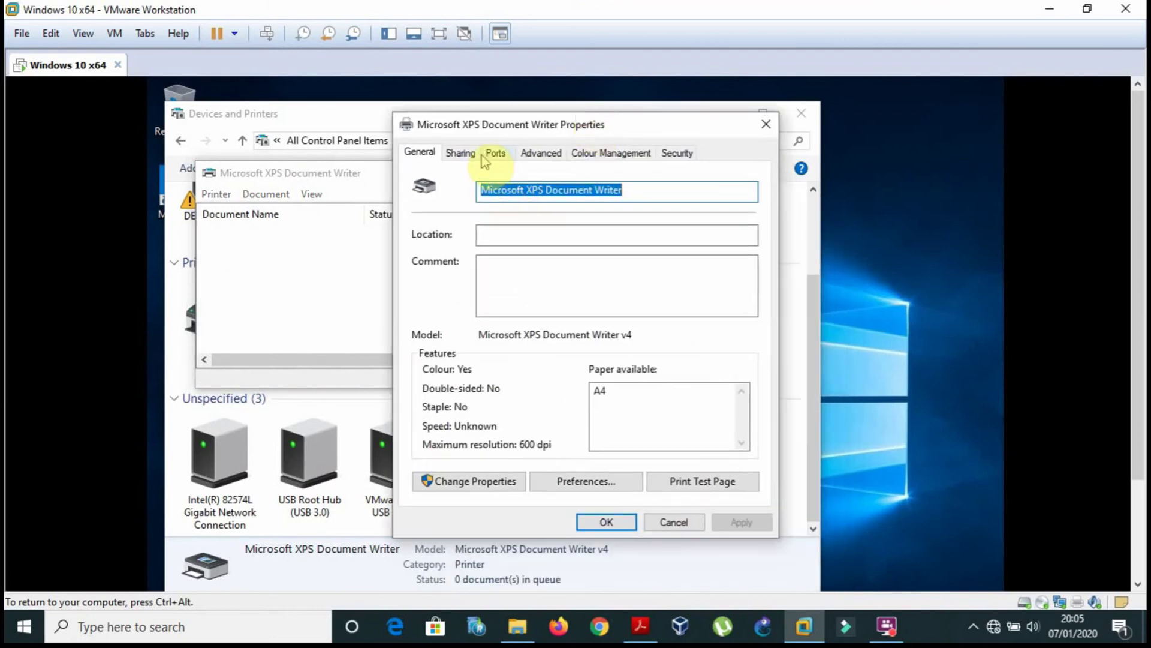
click(462, 154)
click(543, 154)
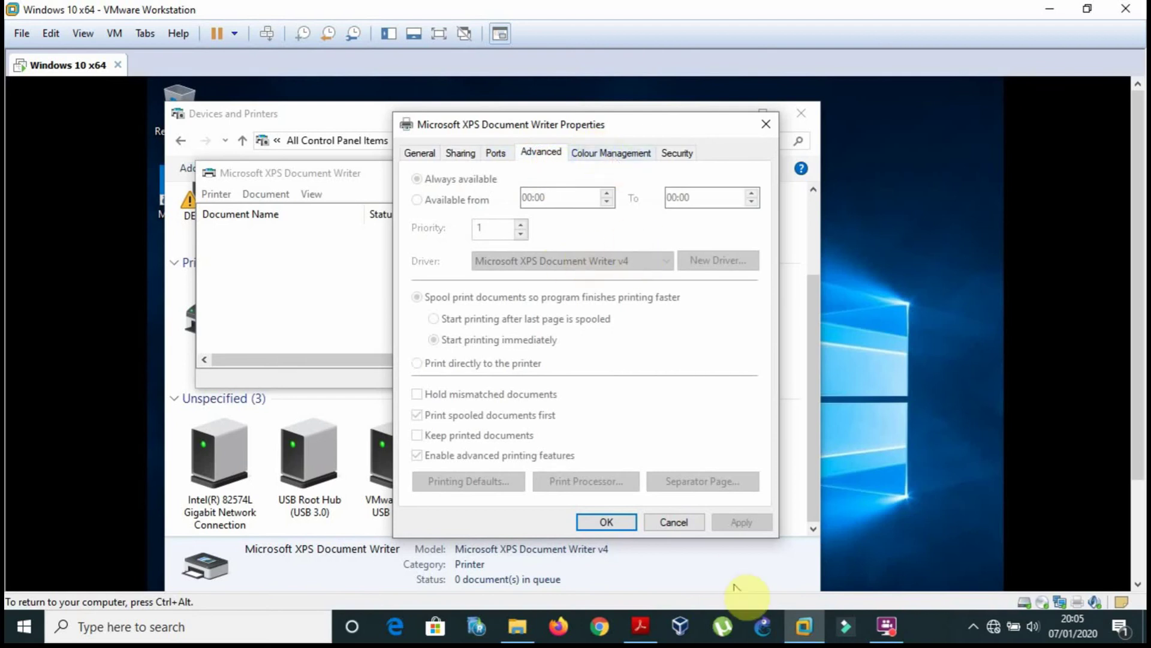
In the reference PDF, scroll up to Figure 3-2 on page 48.
click(652, 631)
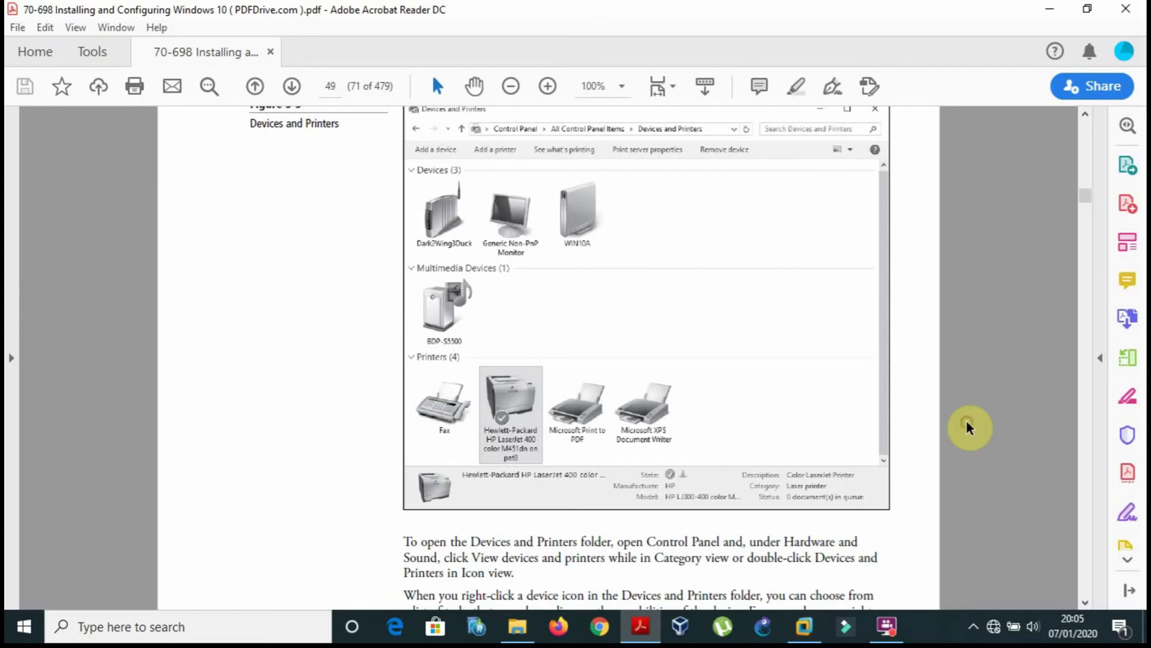
scroll(966, 426, up, 10)
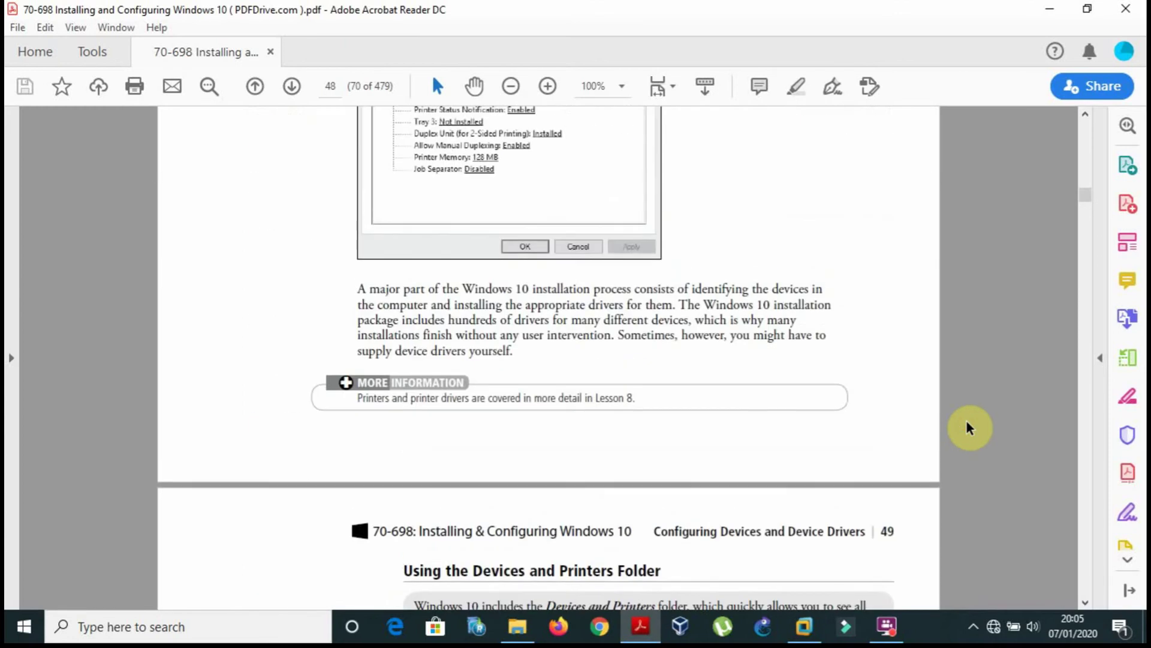
scroll(969, 427, up, 10)
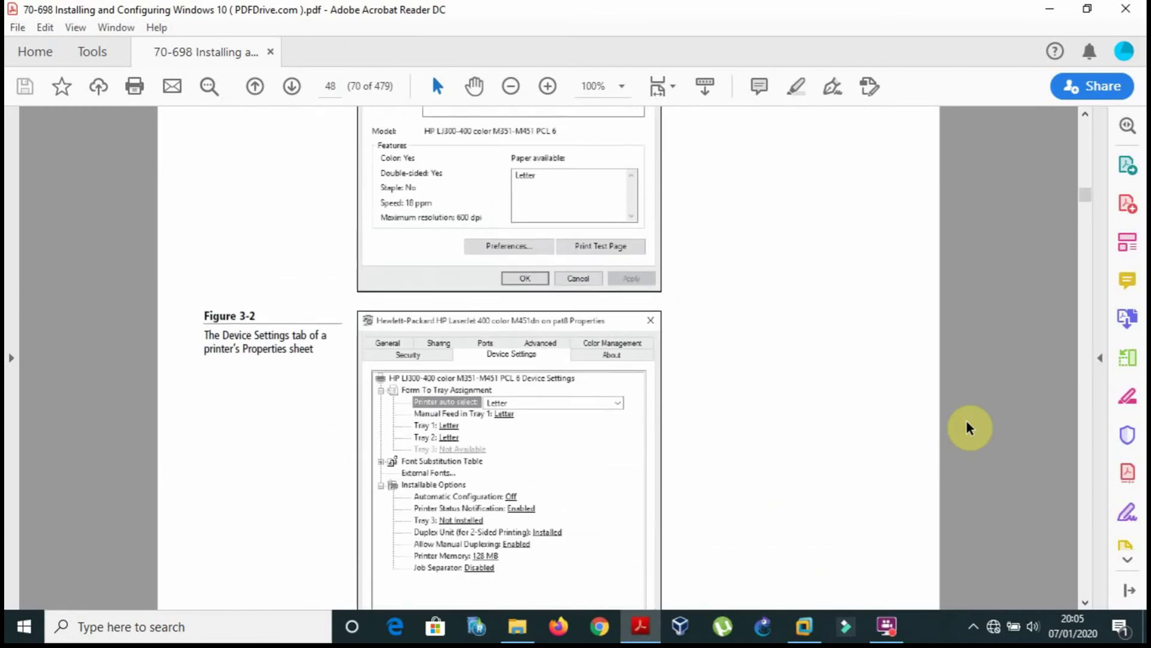
scroll(966, 427, up, 1)
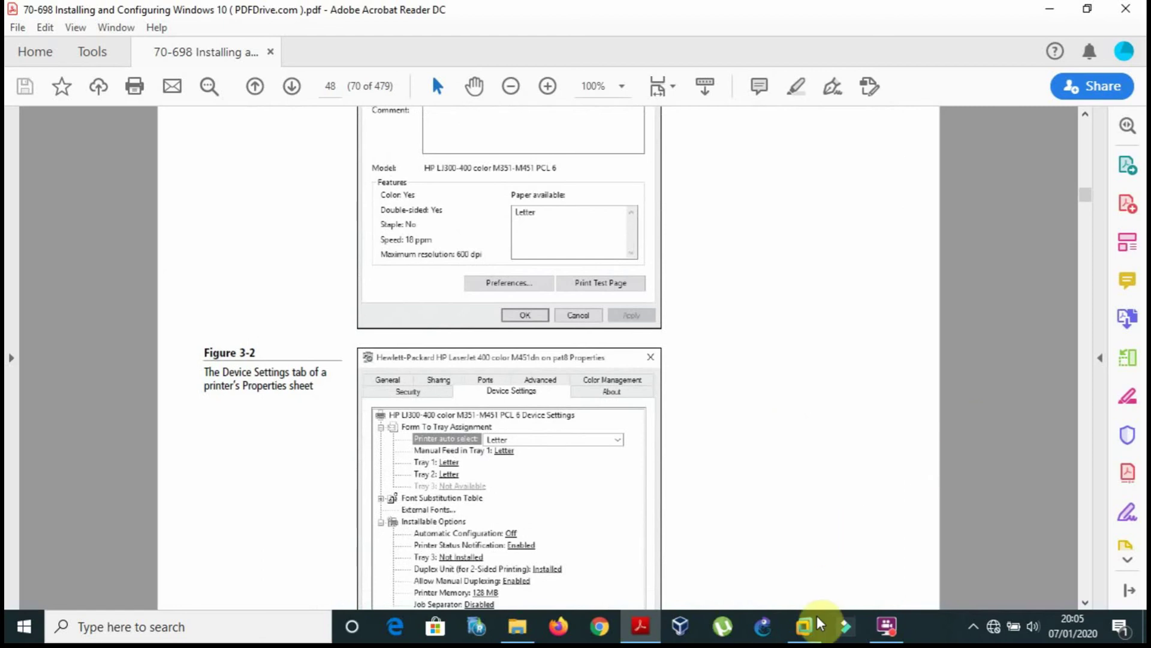
Review the XPS Document Writer's Colour Management, Sharing and General tabs.
click(804, 626)
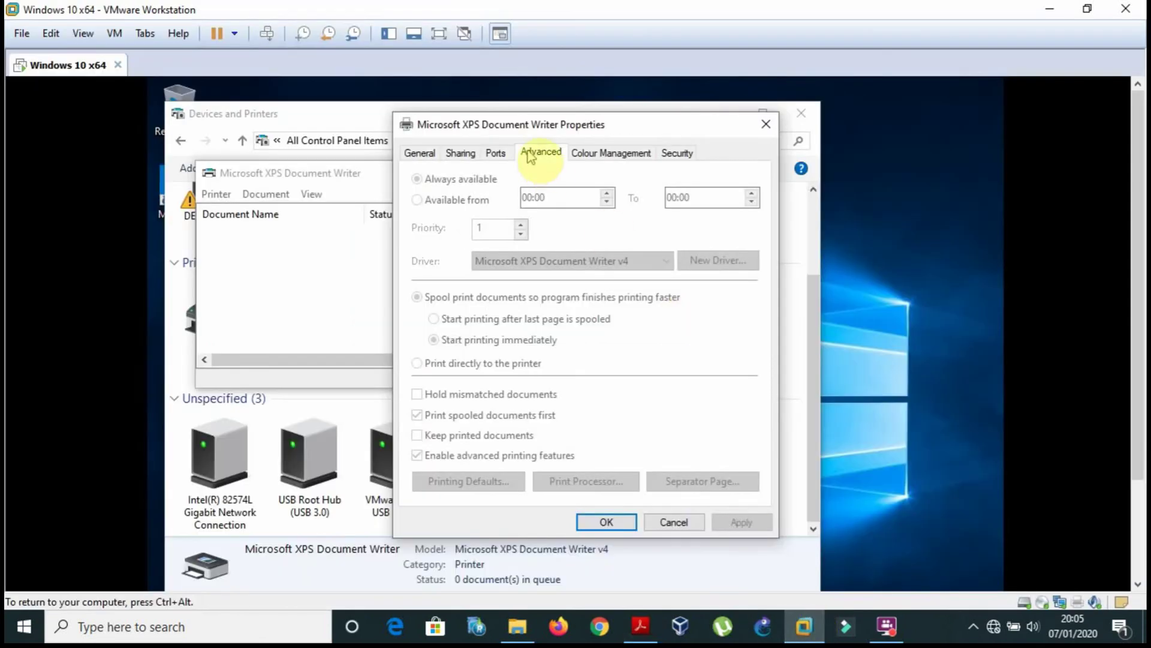
click(602, 155)
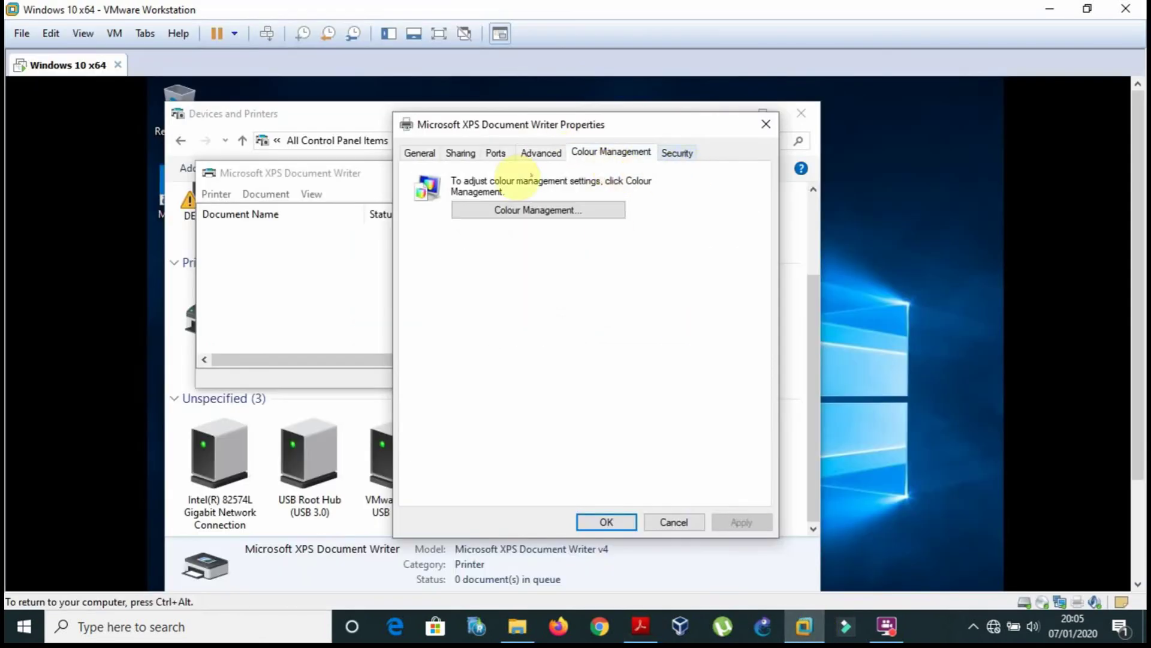
click(471, 153)
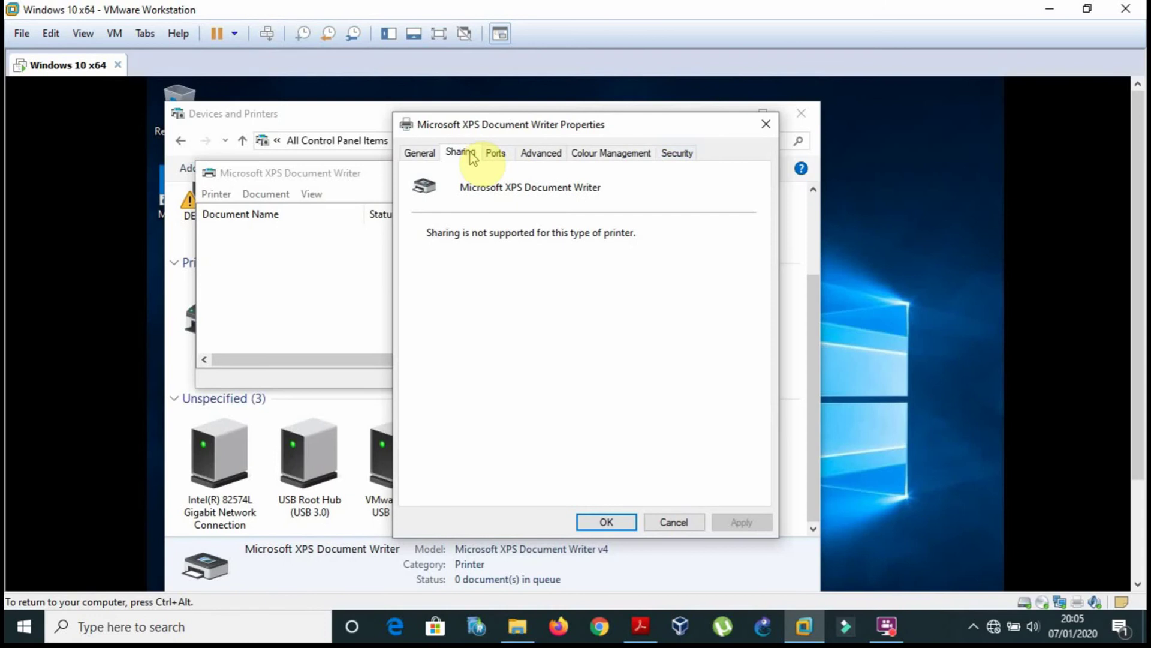
click(427, 151)
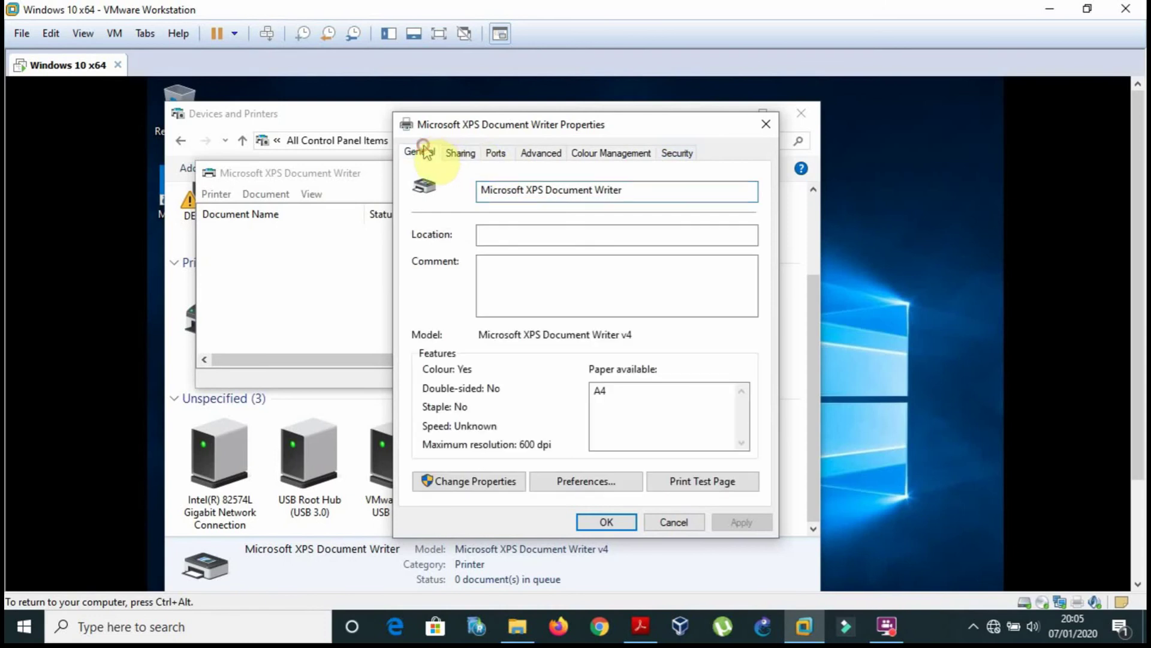
click(659, 526)
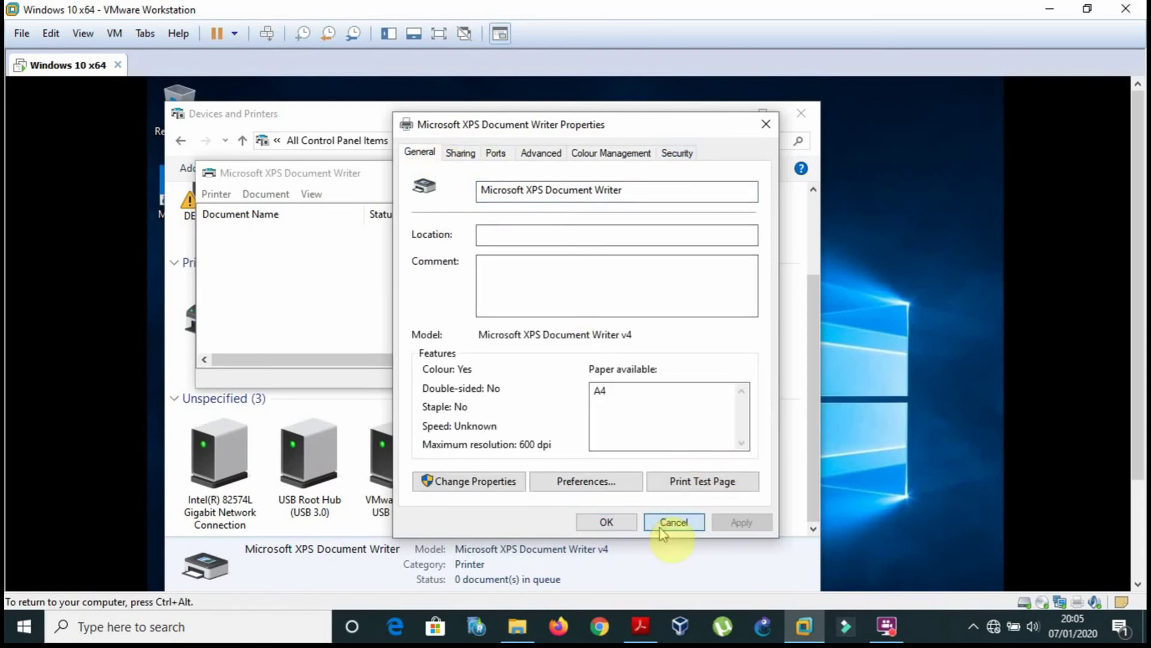
Open Change Properties, then close the printer's properties and print queue.
click(484, 483)
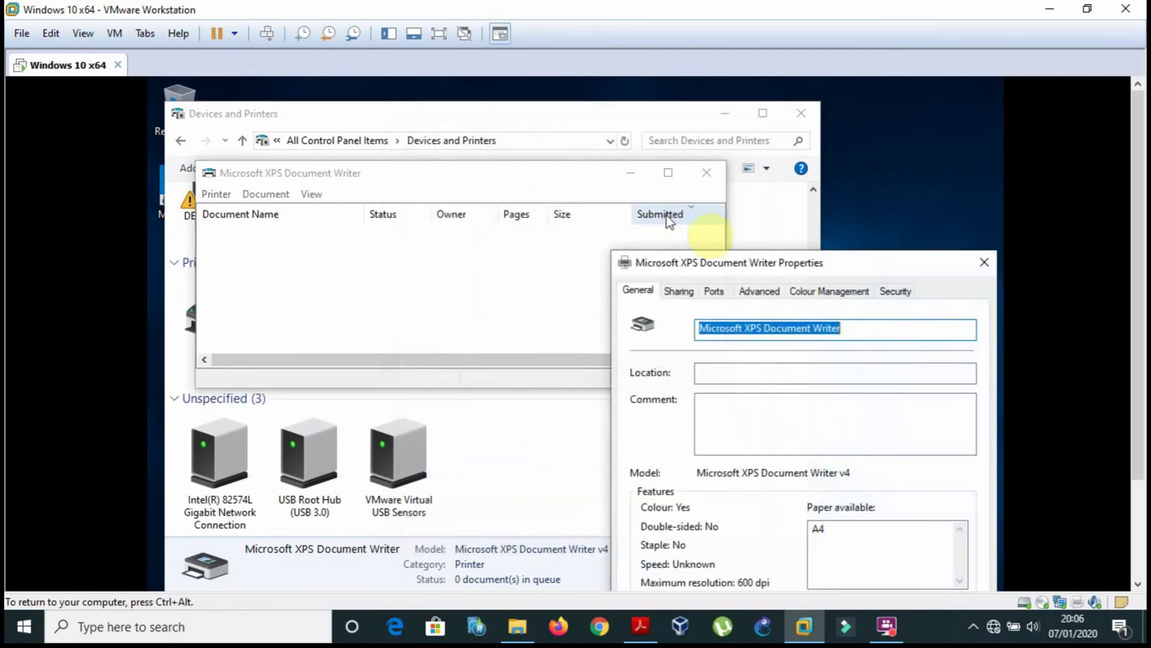
click(984, 262)
click(710, 177)
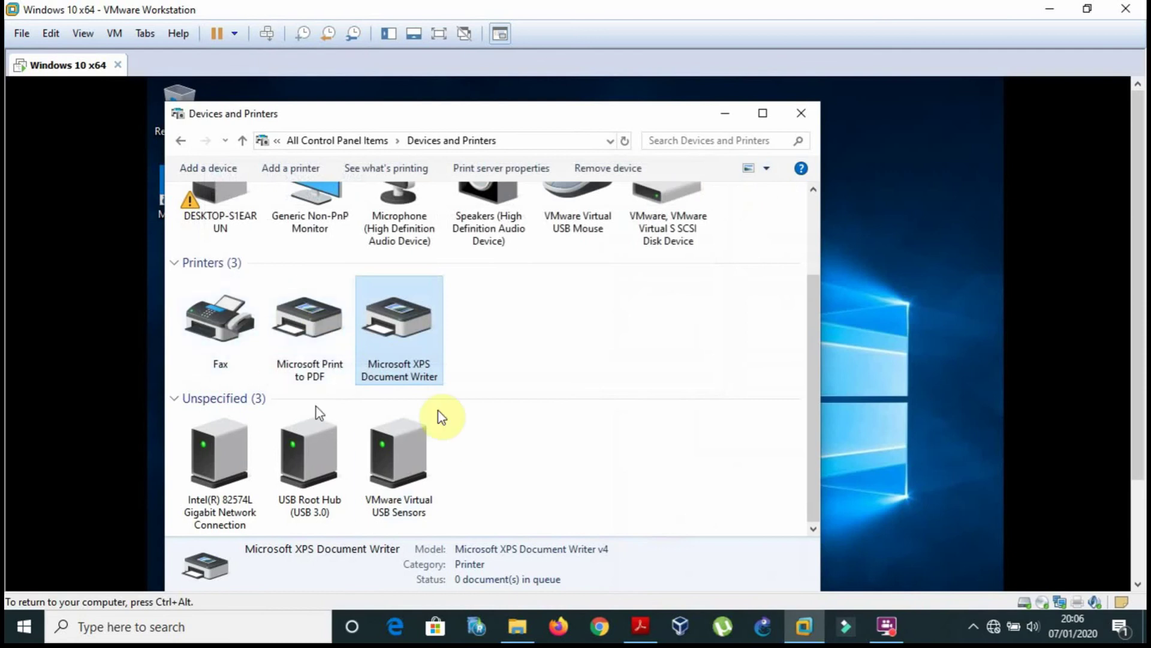
click(653, 637)
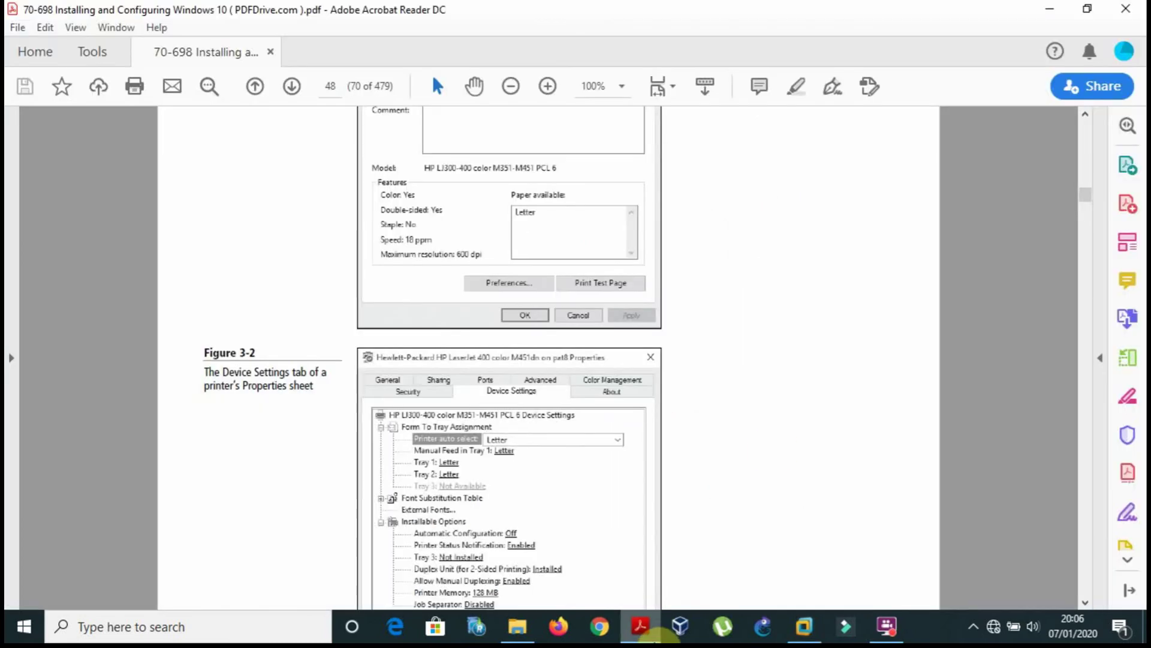
Scroll the PDF onto page 49, then deselect the XPS printer in the VM's Devices and Printers.
scroll(772, 451, down, 3)
scroll(773, 451, down, 15)
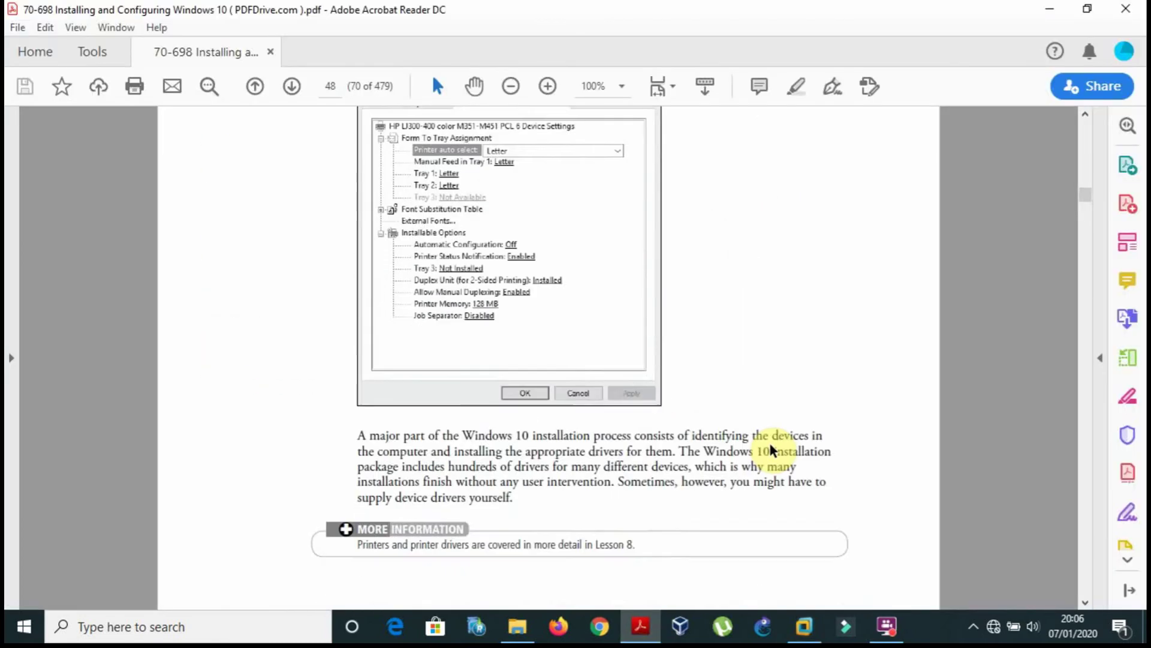
scroll(770, 444, down, 6)
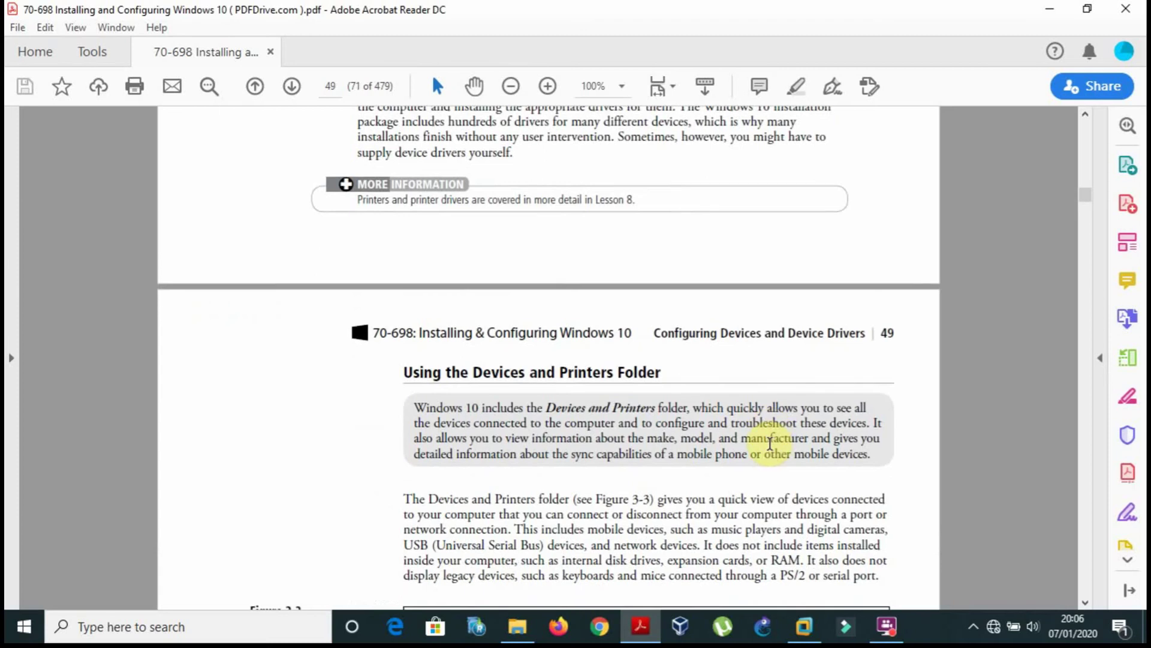
scroll(770, 444, down, 8)
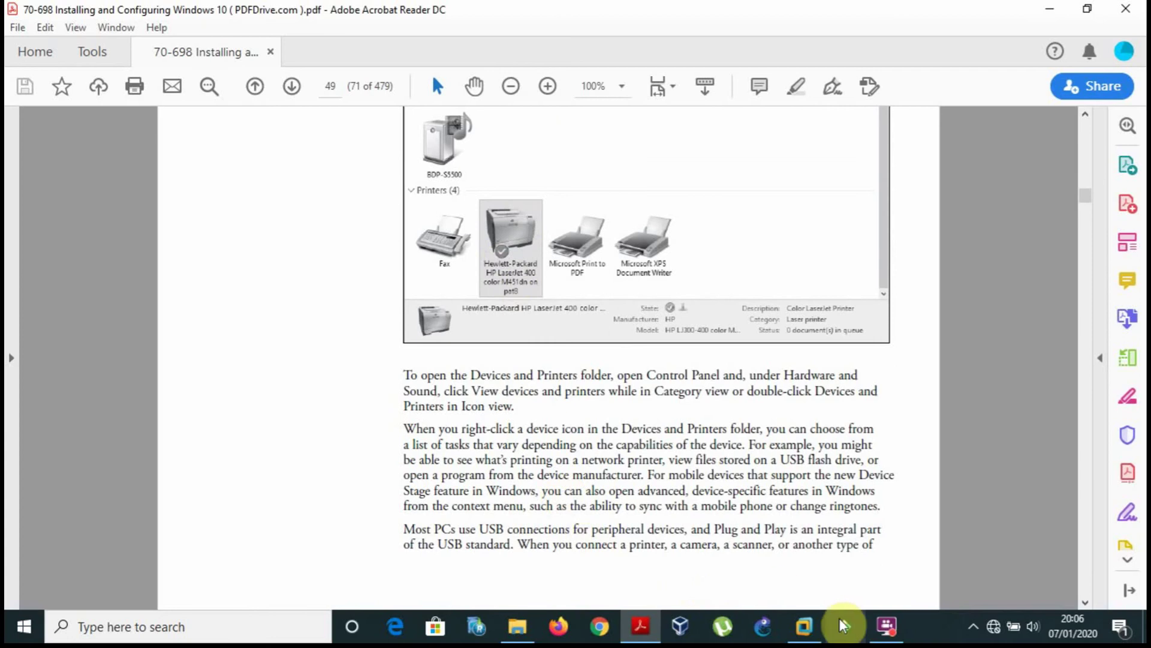
click(804, 626)
click(681, 427)
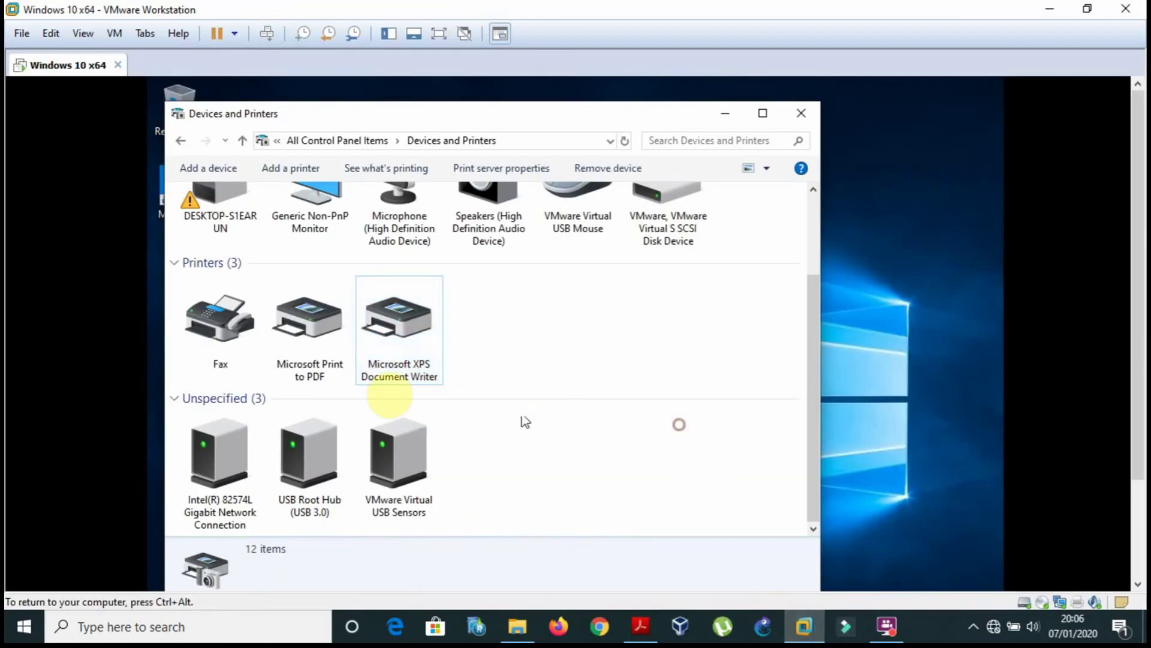
click(653, 486)
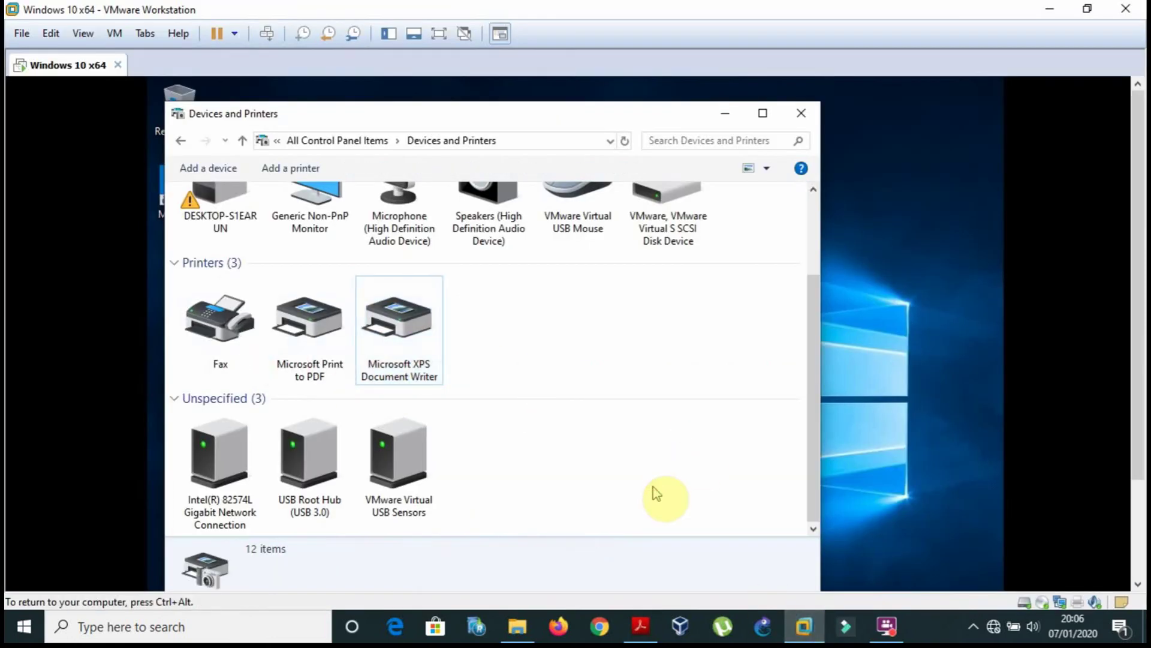
click(640, 625)
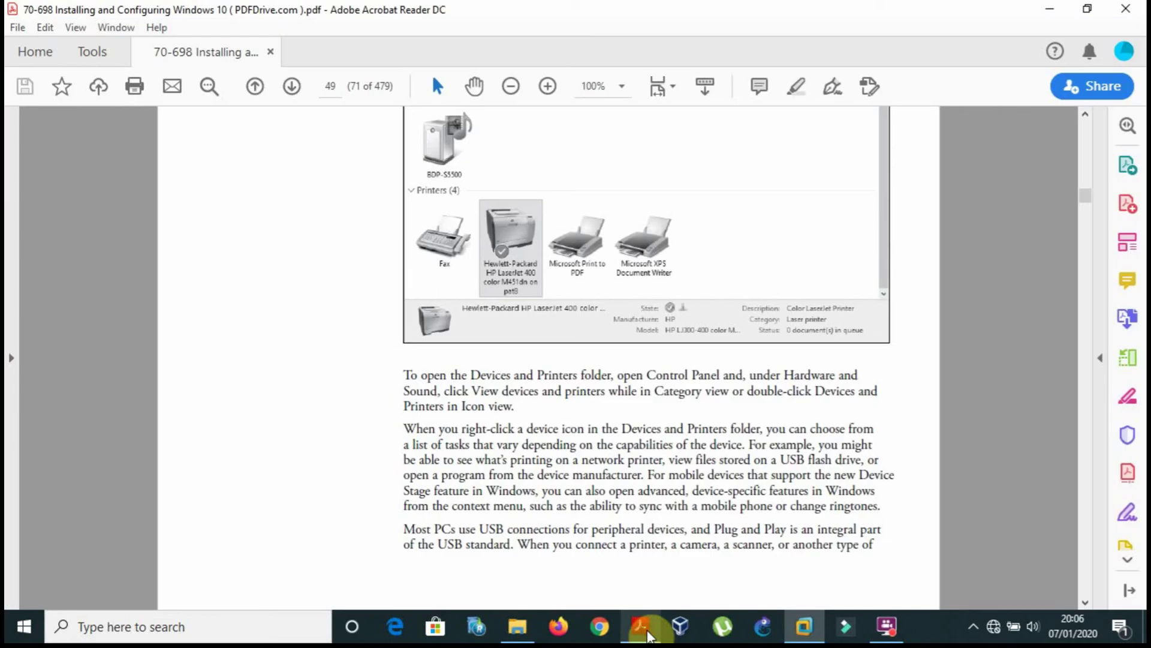
Scroll the PDF to Figure 3-4, the Device Manager window on page 50.
scroll(384, 378, down, 10)
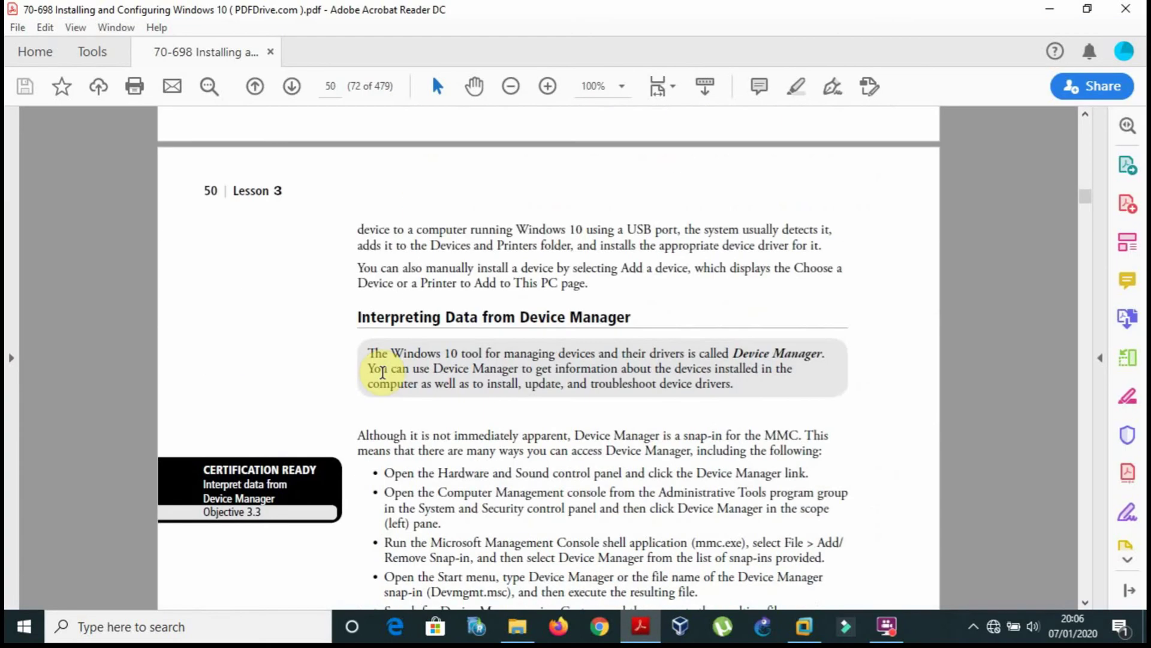
scroll(383, 372, down, 2)
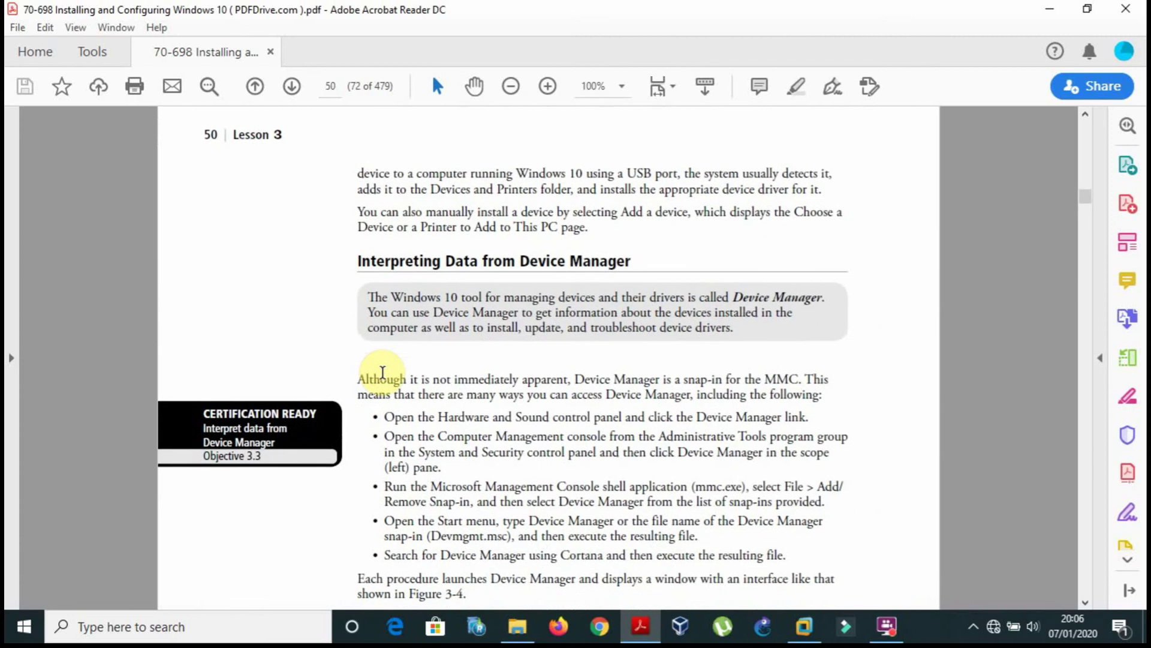
scroll(382, 372, down, 4)
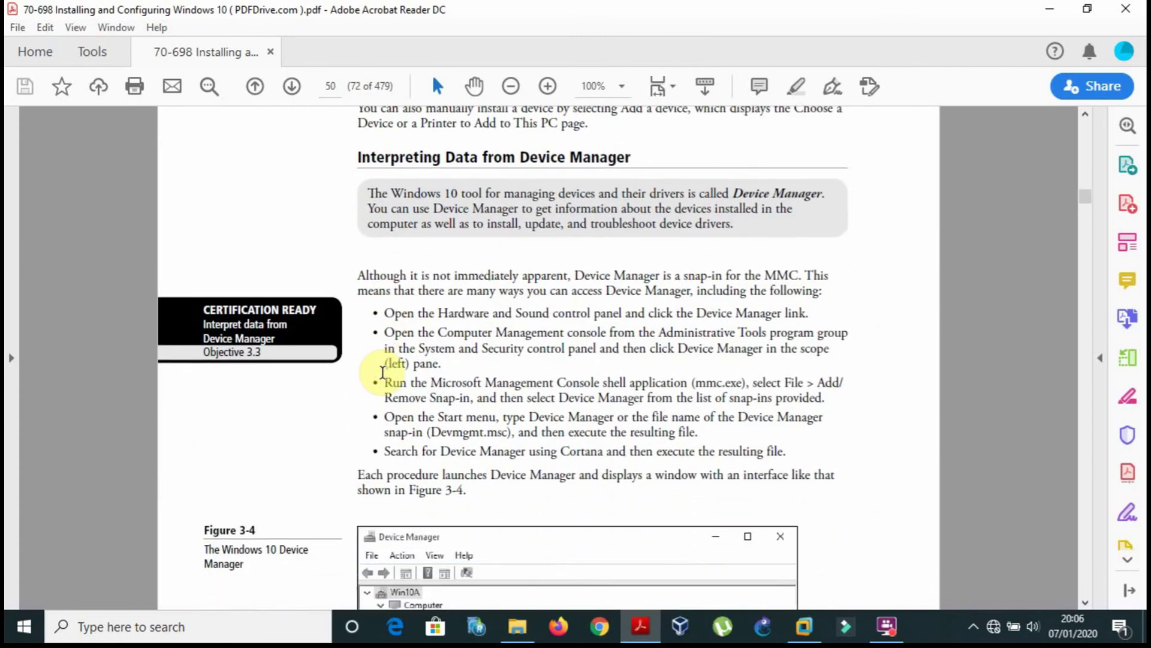
scroll(382, 373, down, 5)
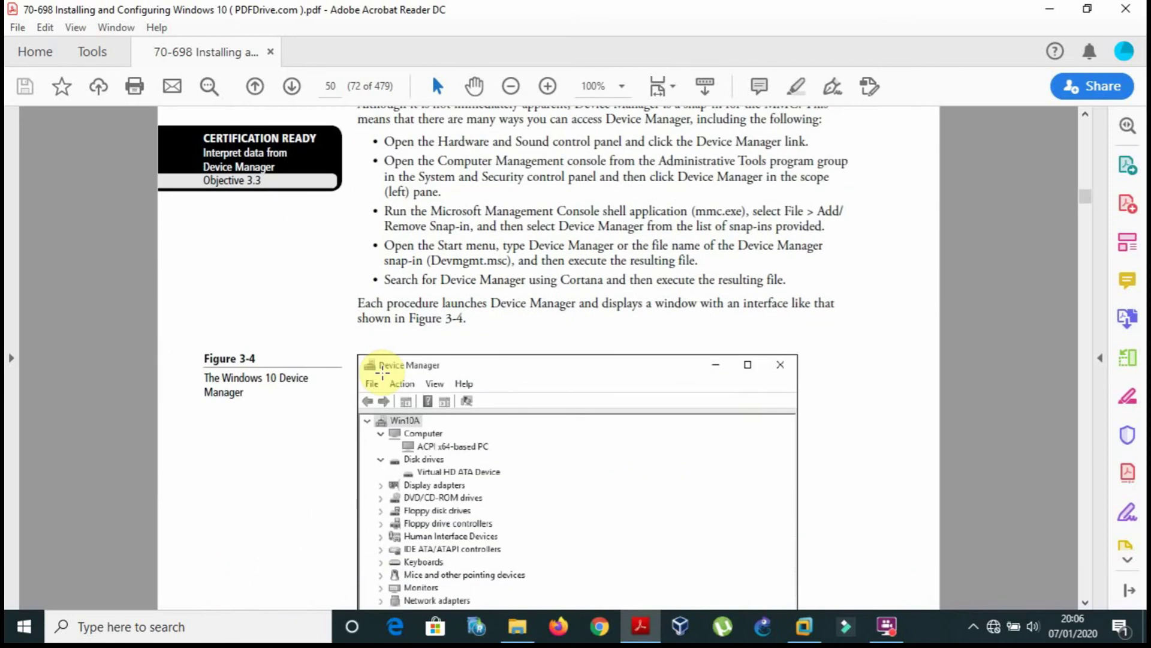
scroll(383, 371, down, 2)
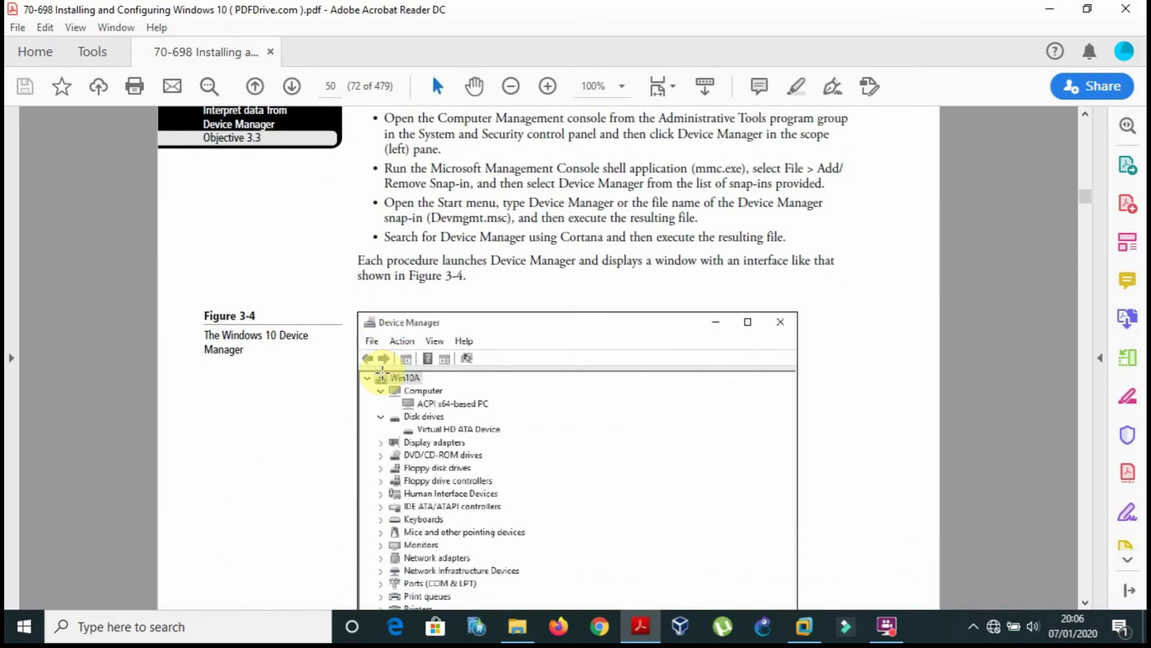
scroll(381, 374, down, 1)
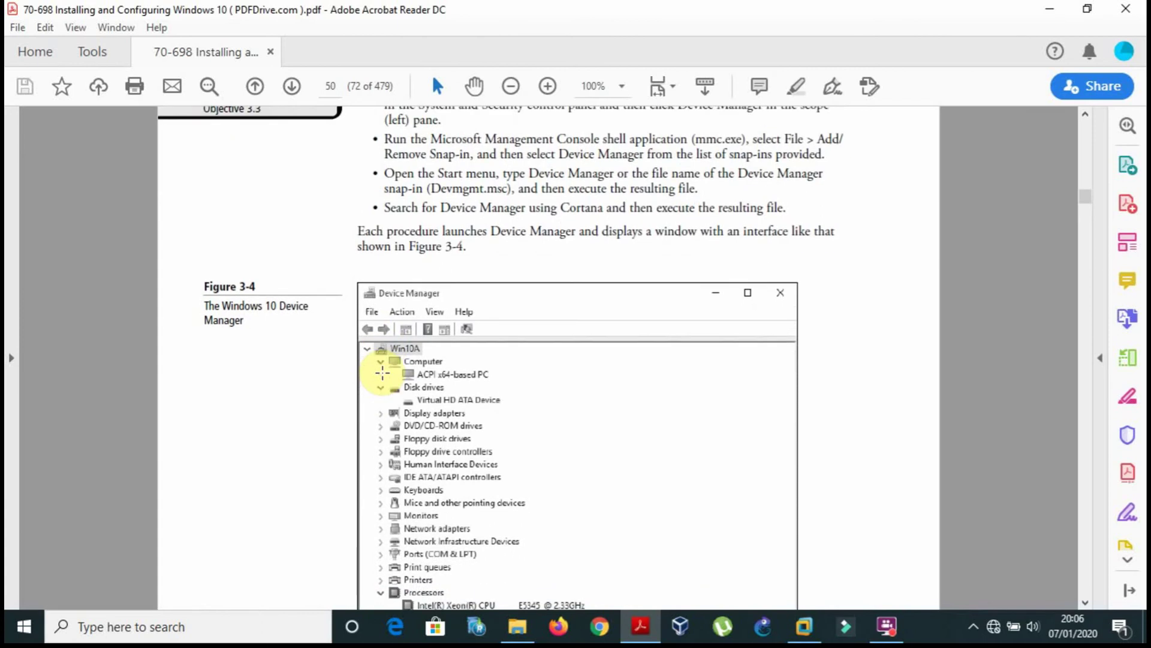
scroll(383, 372, up, 7)
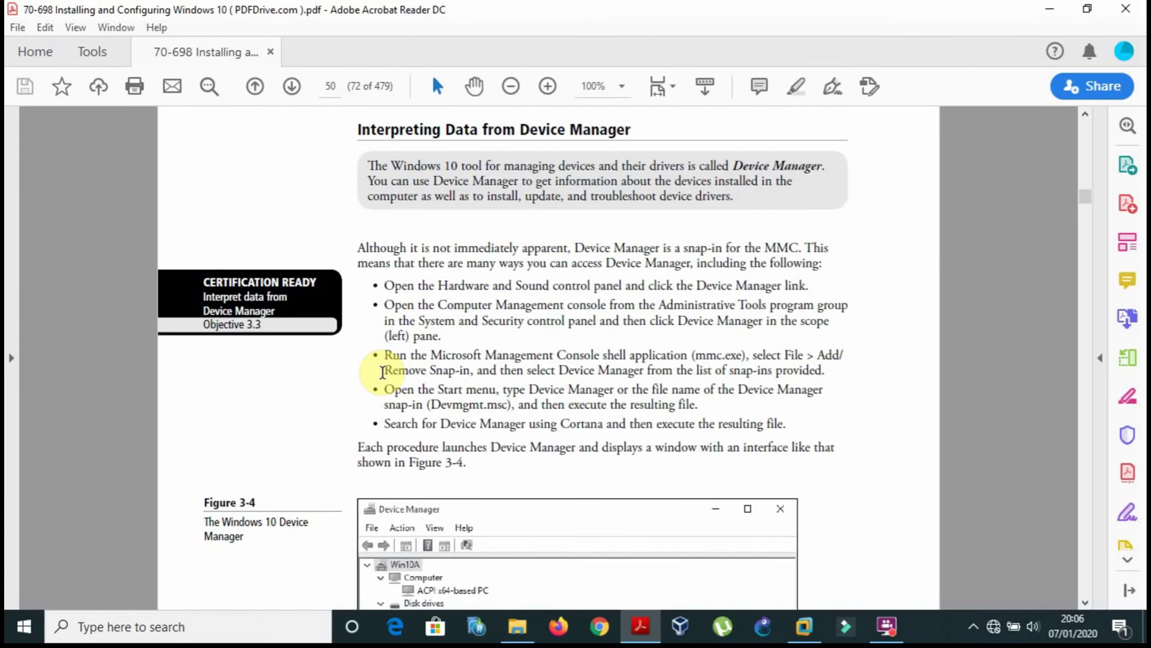
scroll(383, 372, down, 20)
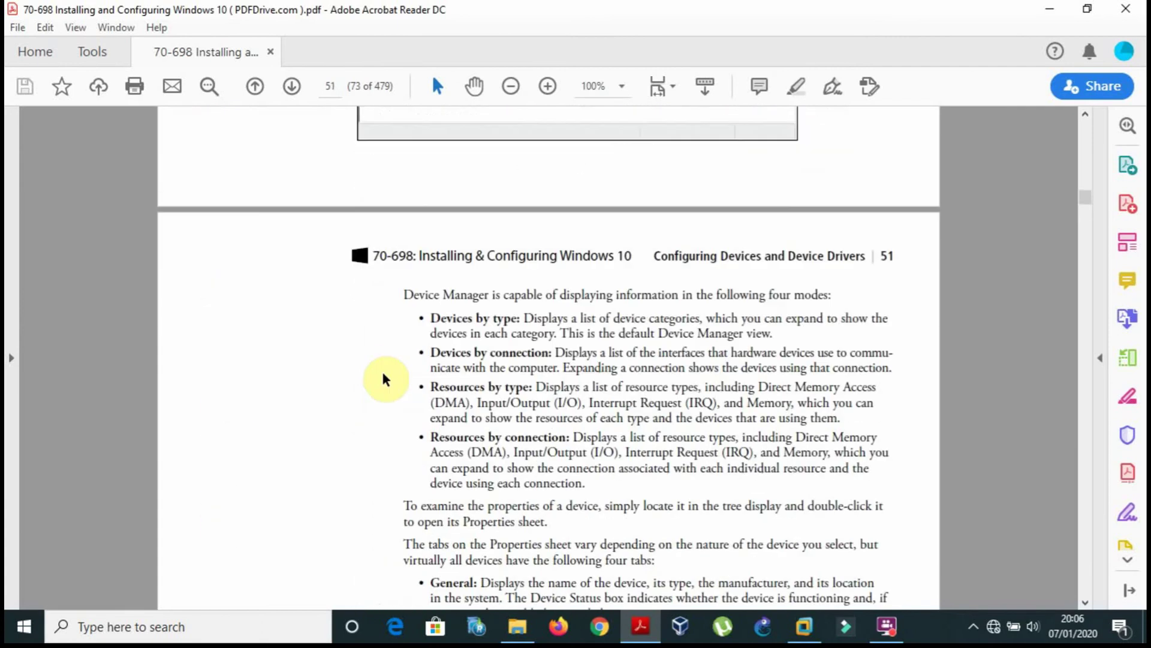
scroll(385, 379, up, 6)
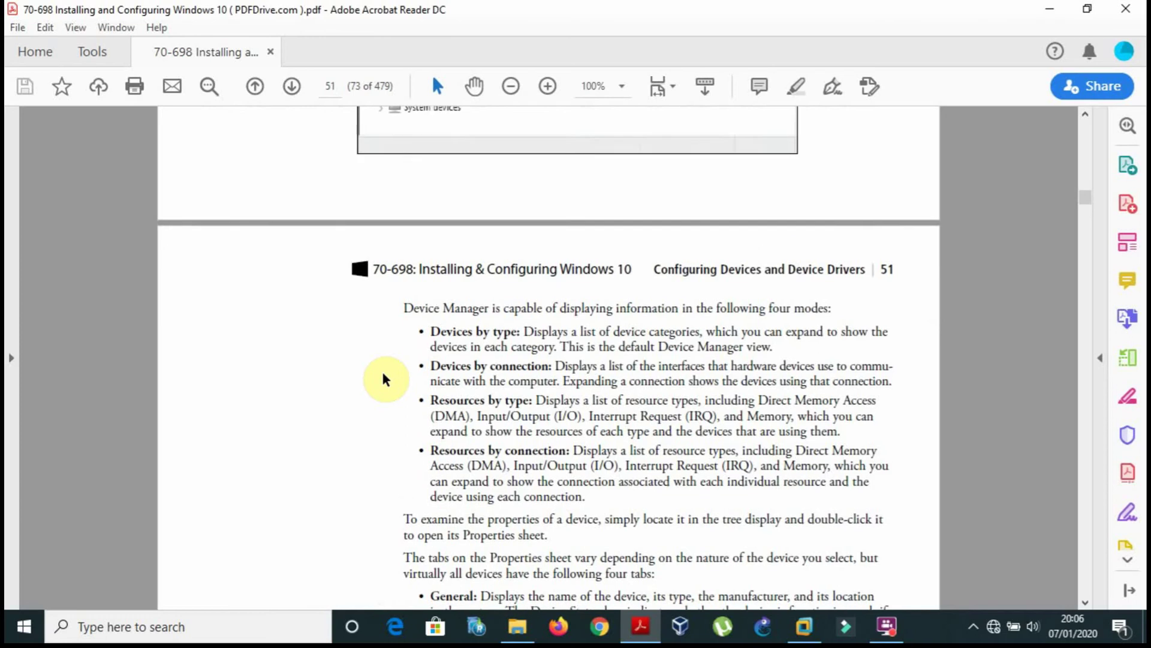
scroll(386, 379, up, 10)
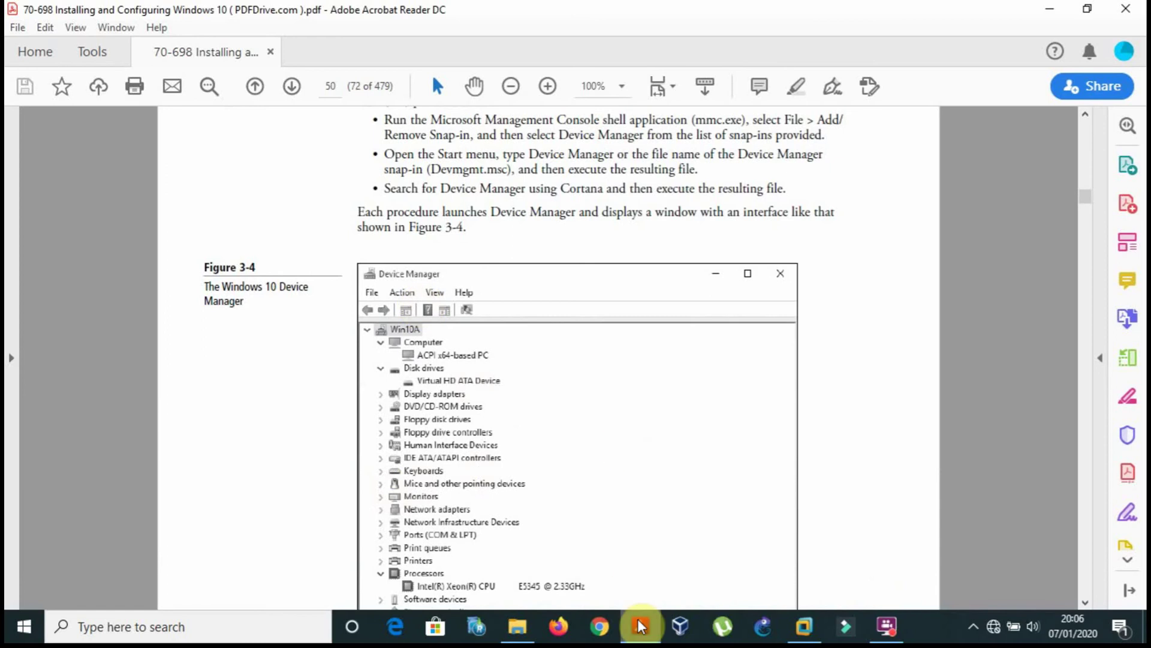
click(803, 626)
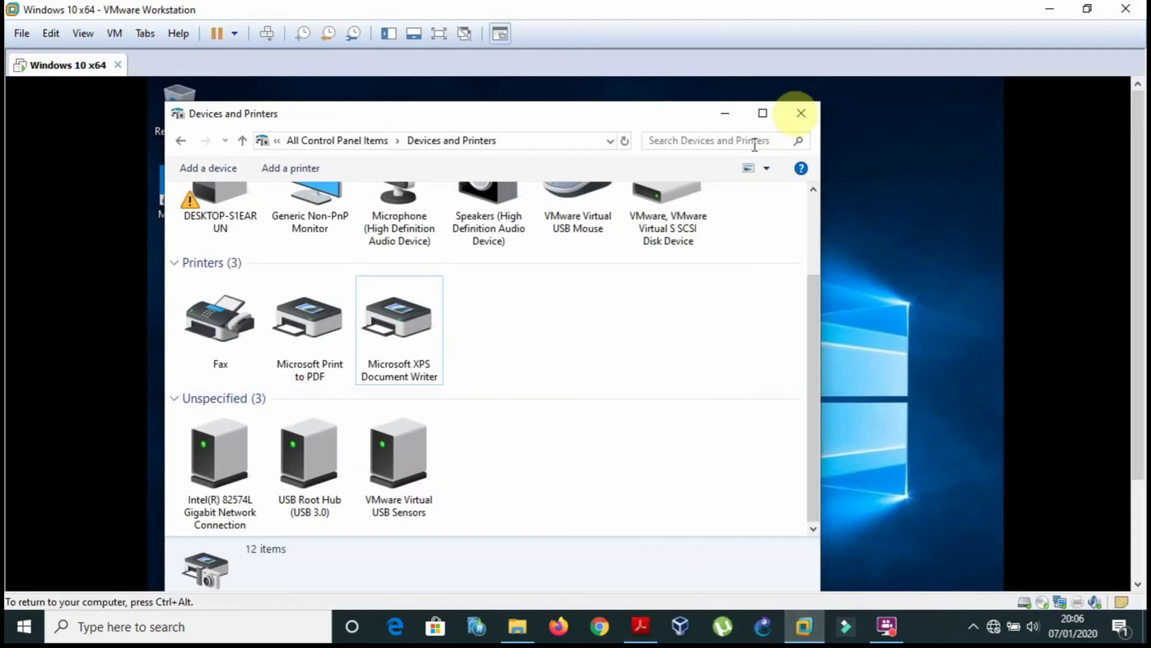
Close Devices and Printers, launch Device Manager by searching 'device manager', and select the root node.
click(811, 120)
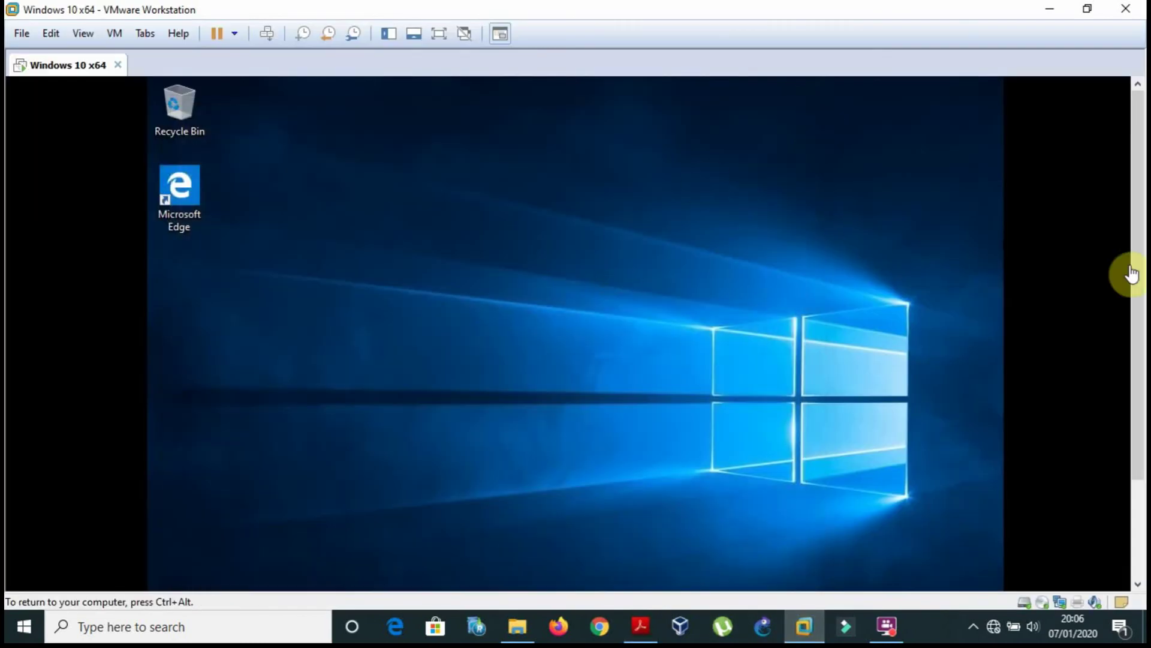
drag(1131, 274, 1134, 390)
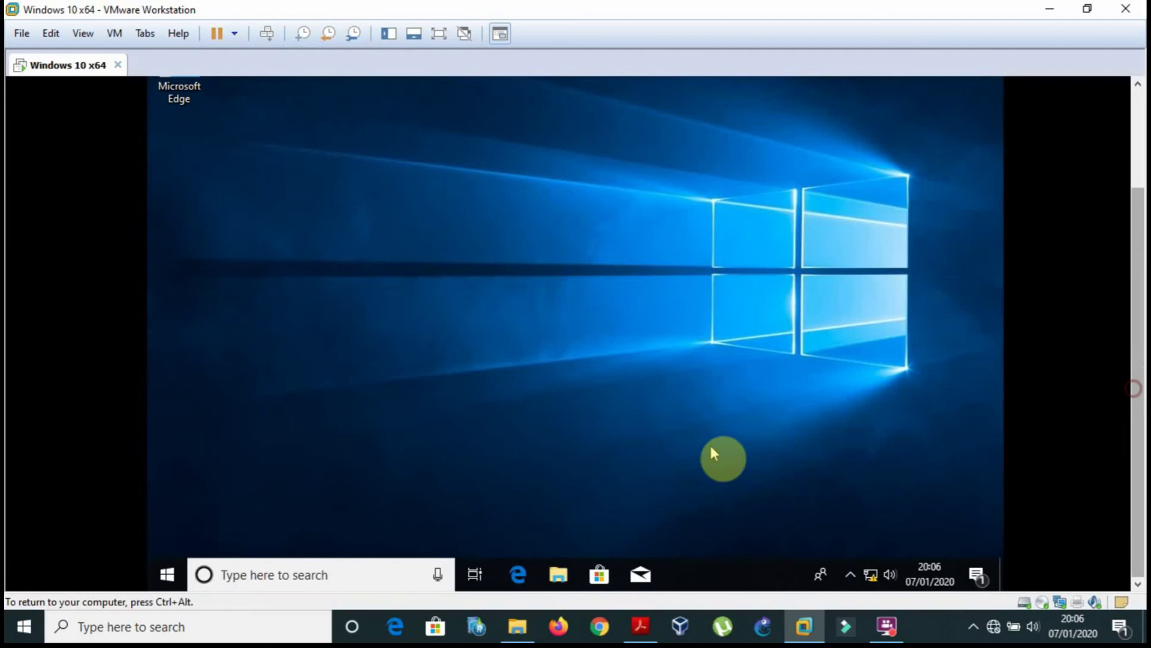
click(346, 582)
text(devic)
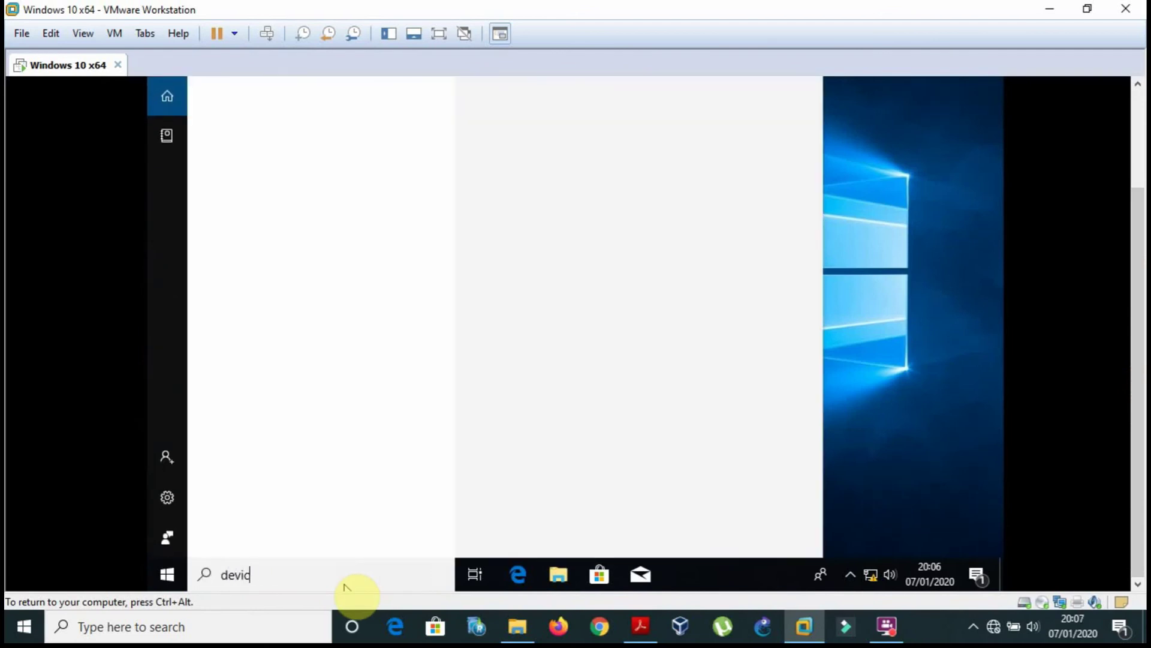
text(e manag)
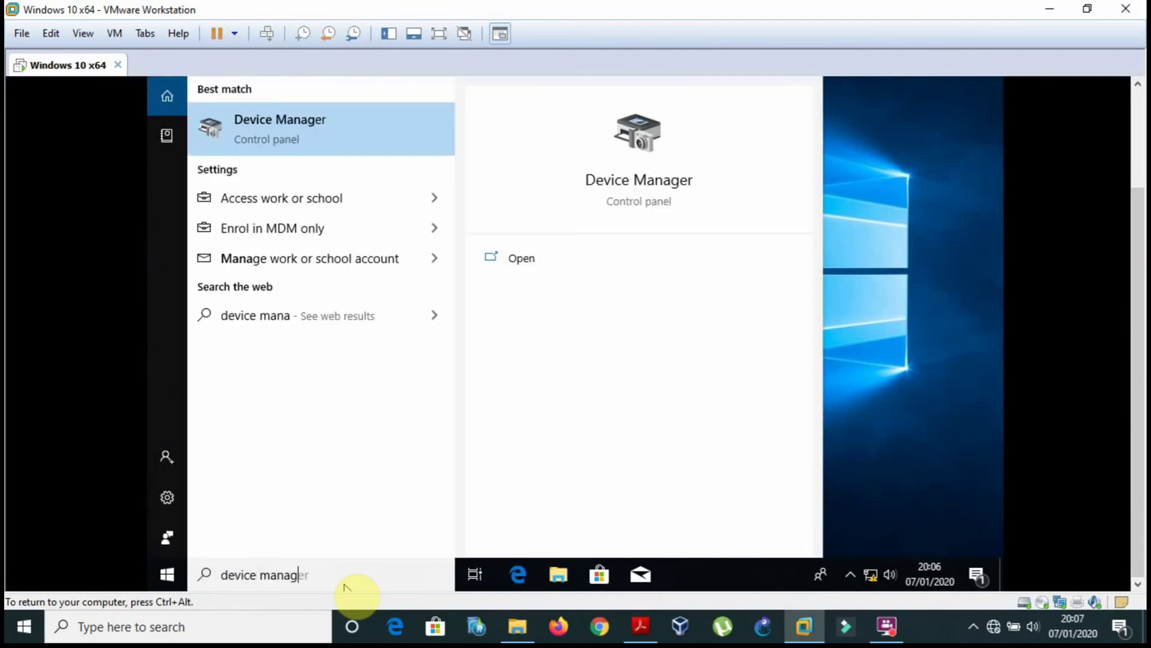
text(er)
key(Return)
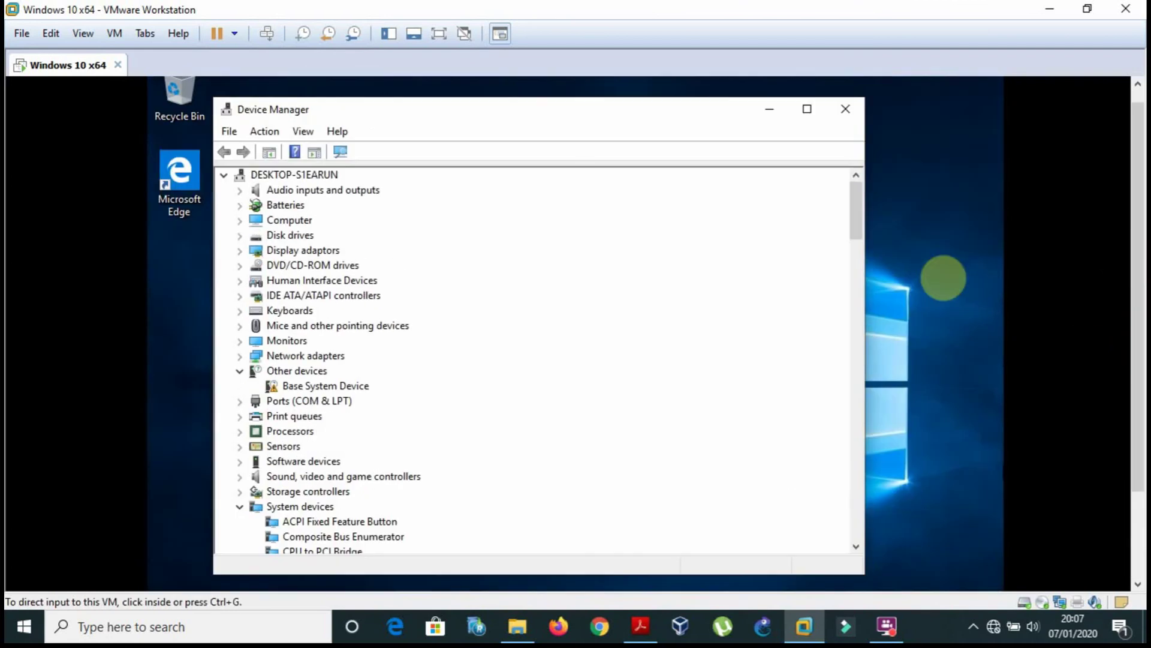
click(944, 277)
click(265, 178)
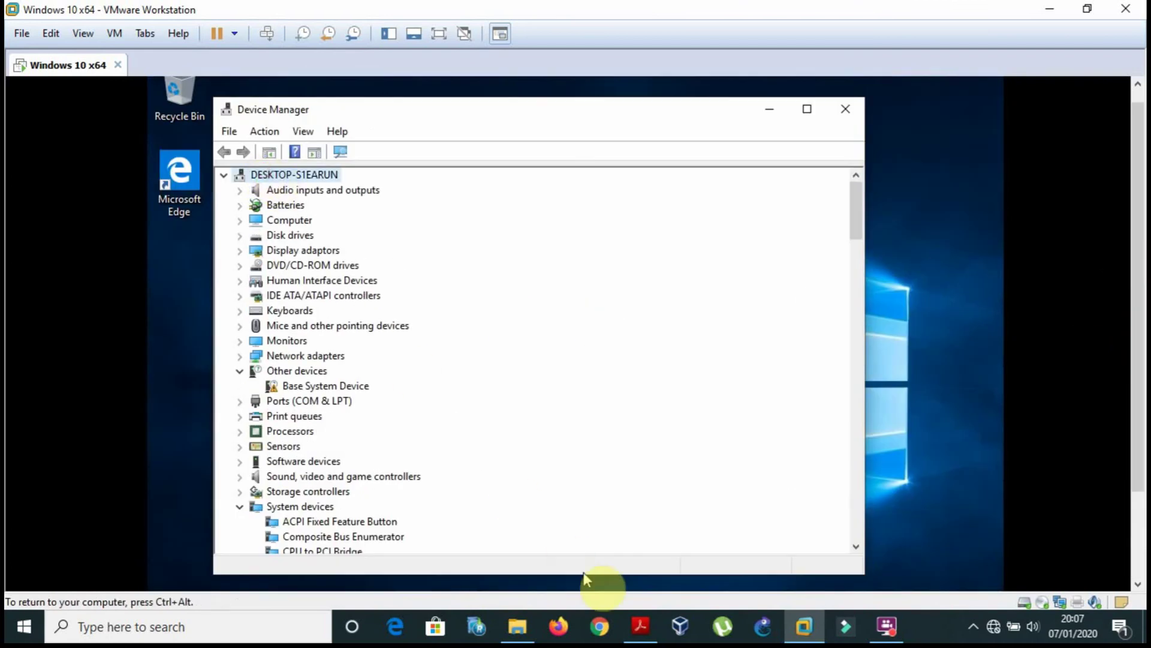
click(641, 621)
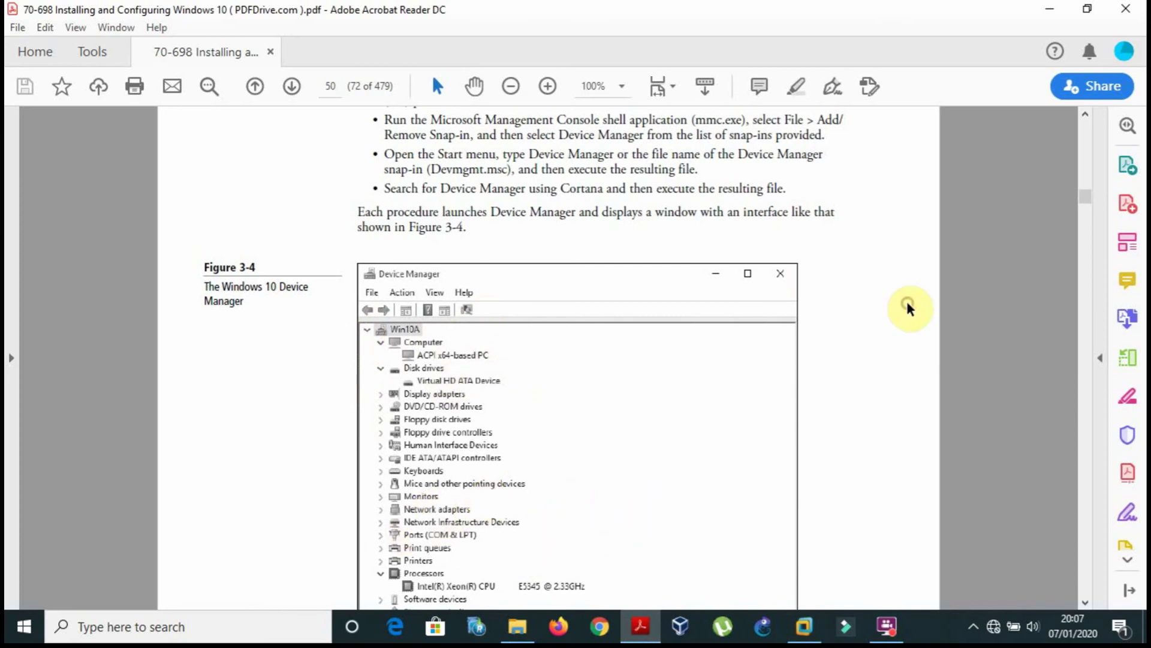
Scroll from Figure 3-4 down to page 51's display modes and Properties tabs list.
scroll(908, 308, down, 10)
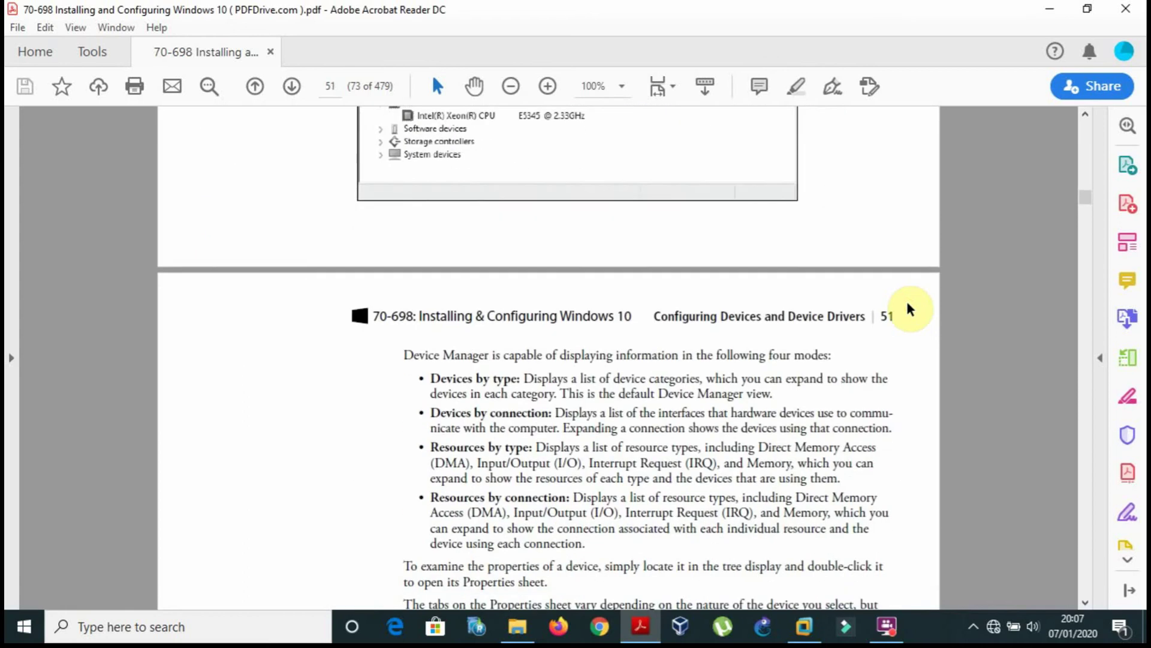
scroll(909, 308, down, 1)
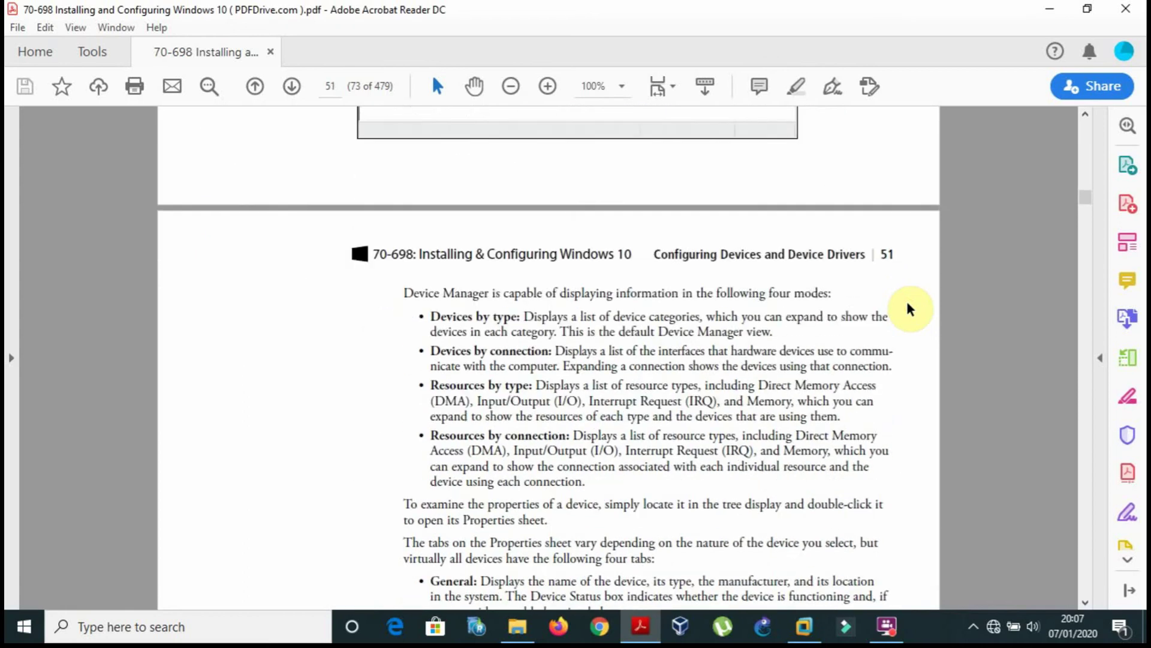
scroll(909, 308, down, 2)
scroll(908, 307, down, 1)
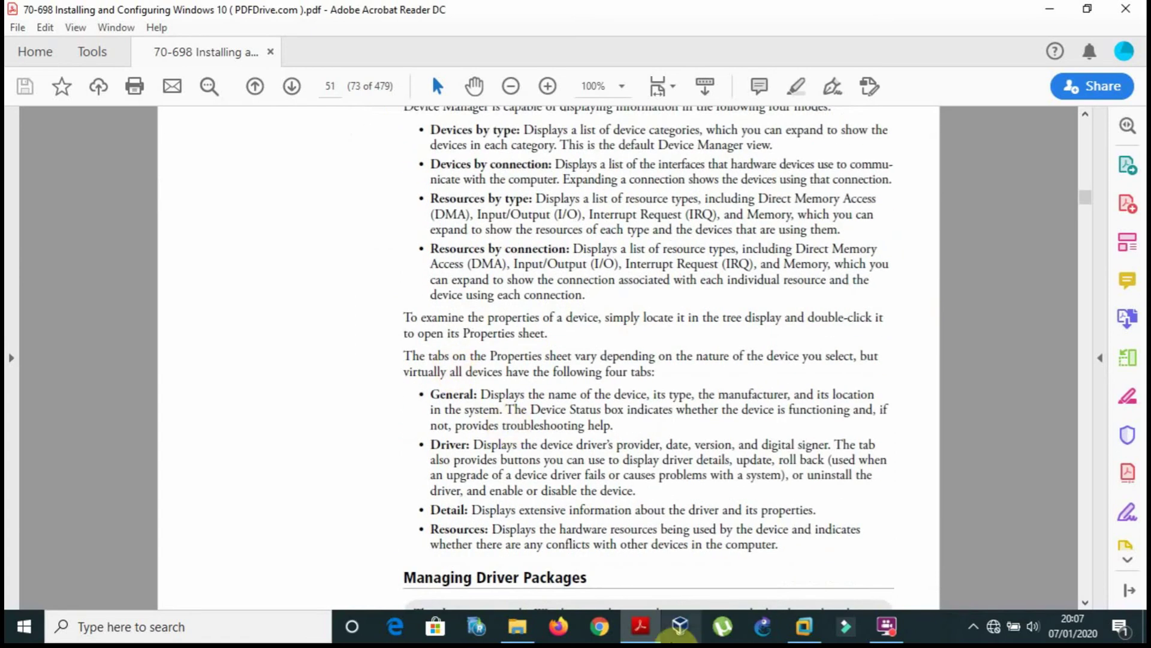
Expand Computer in Device Manager and open ACPI x64-based PC's Properties.
click(804, 626)
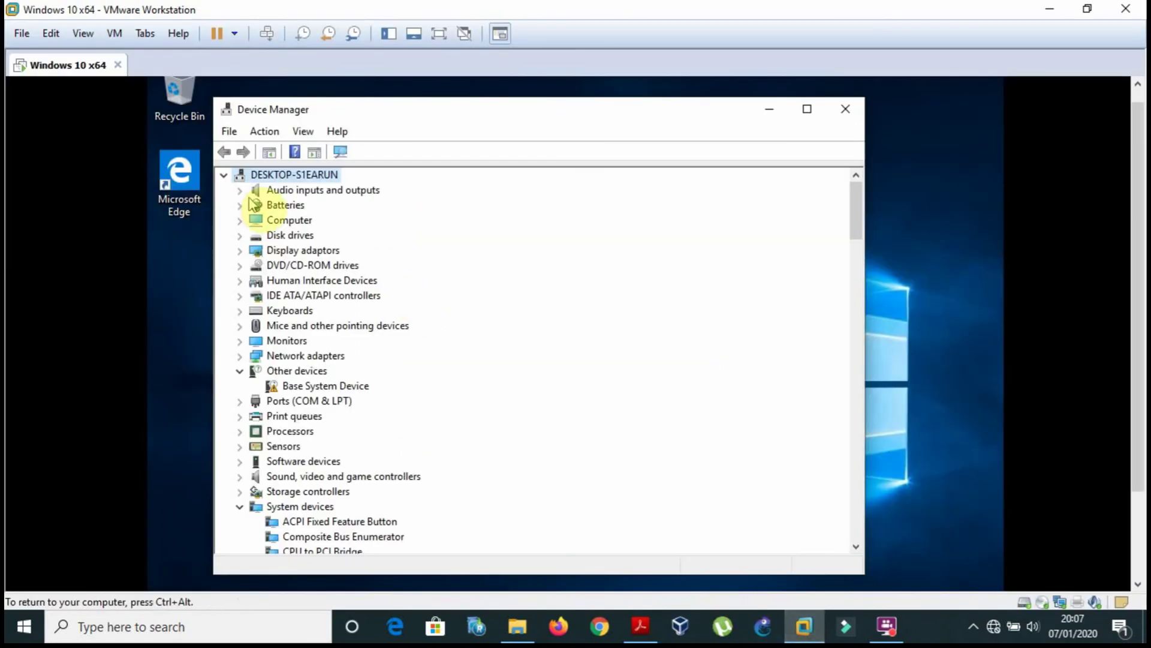
double_click(292, 174)
double_click(293, 175)
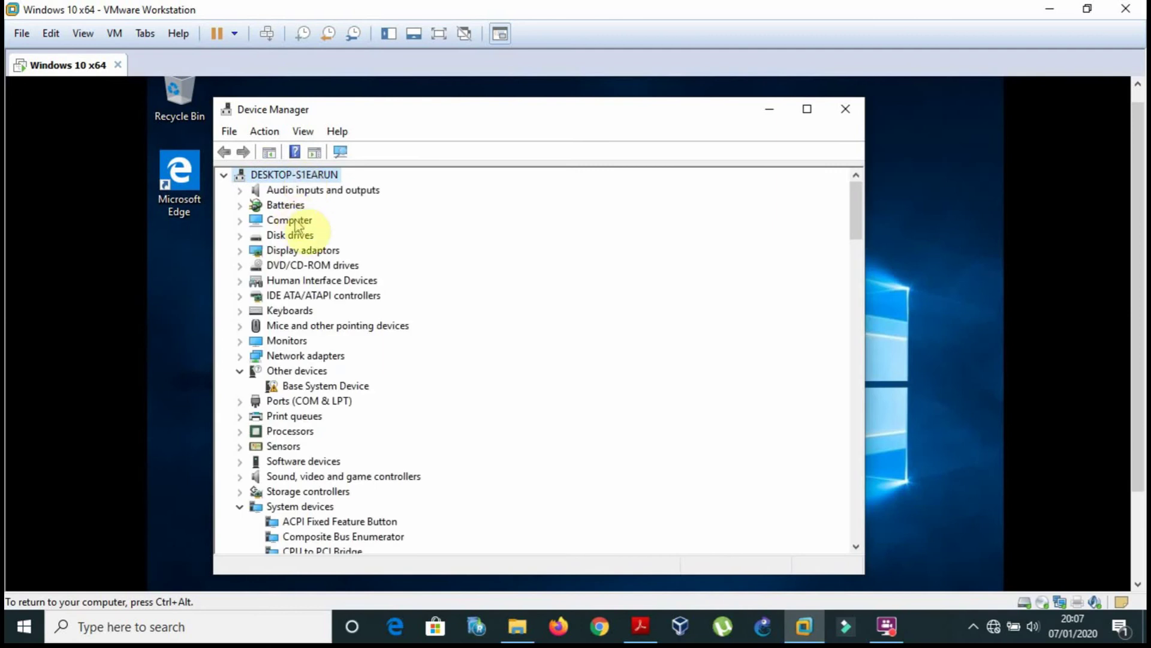
click(295, 222)
double_click(294, 221)
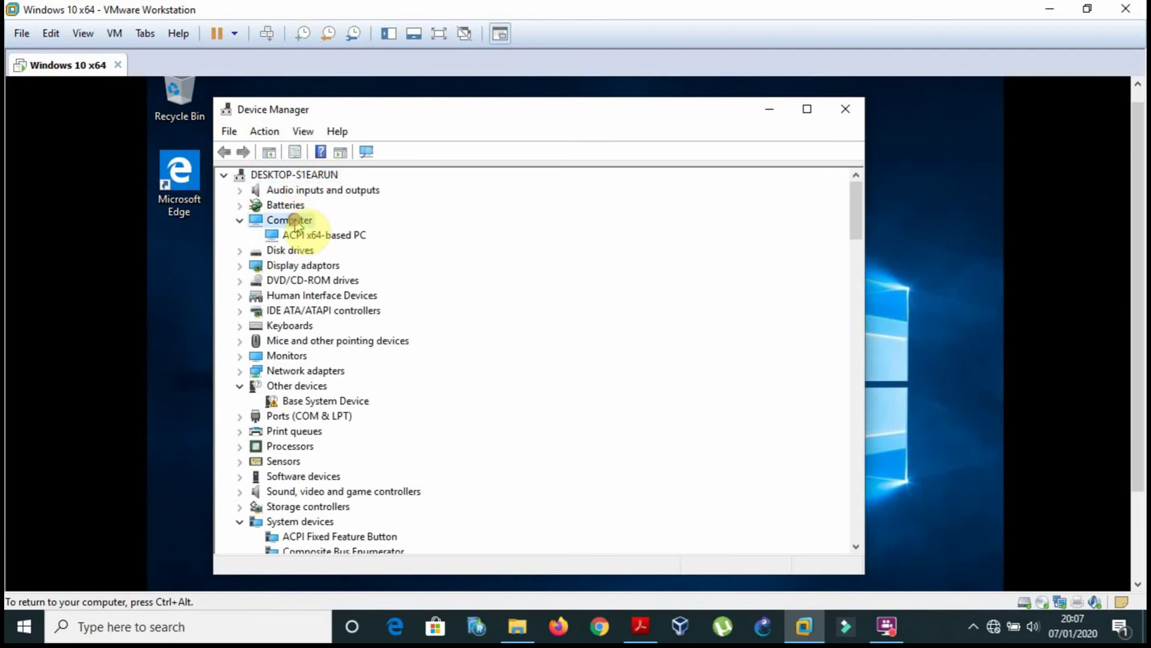
double_click(321, 235)
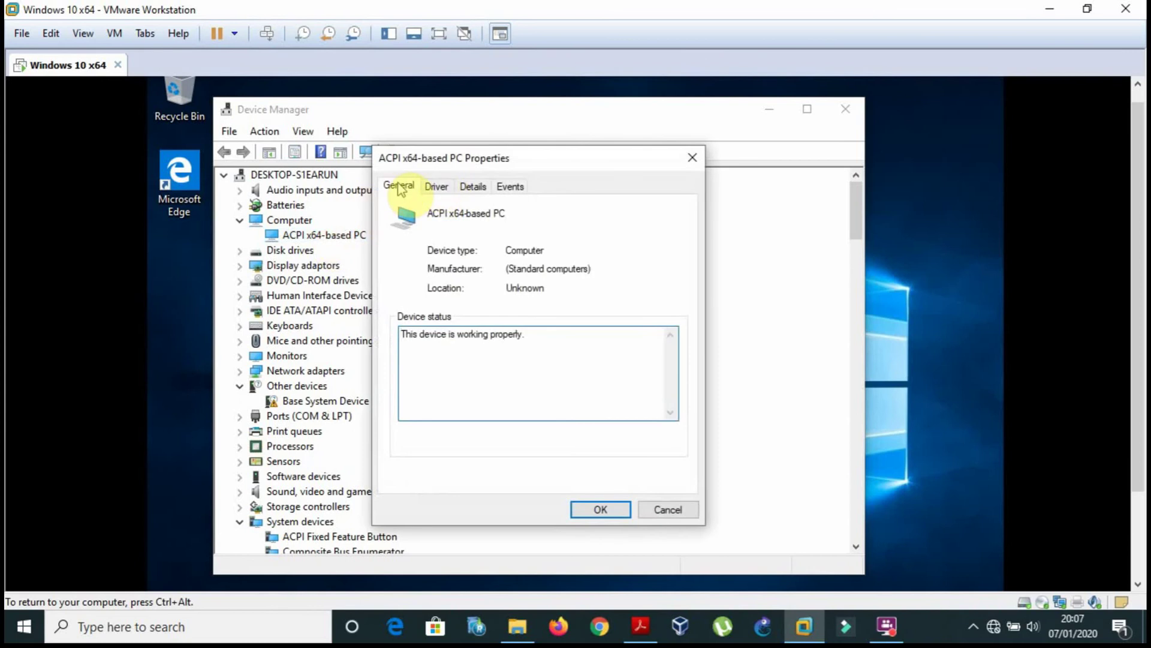
View the device's Driver, Details and Events tabs.
click(436, 186)
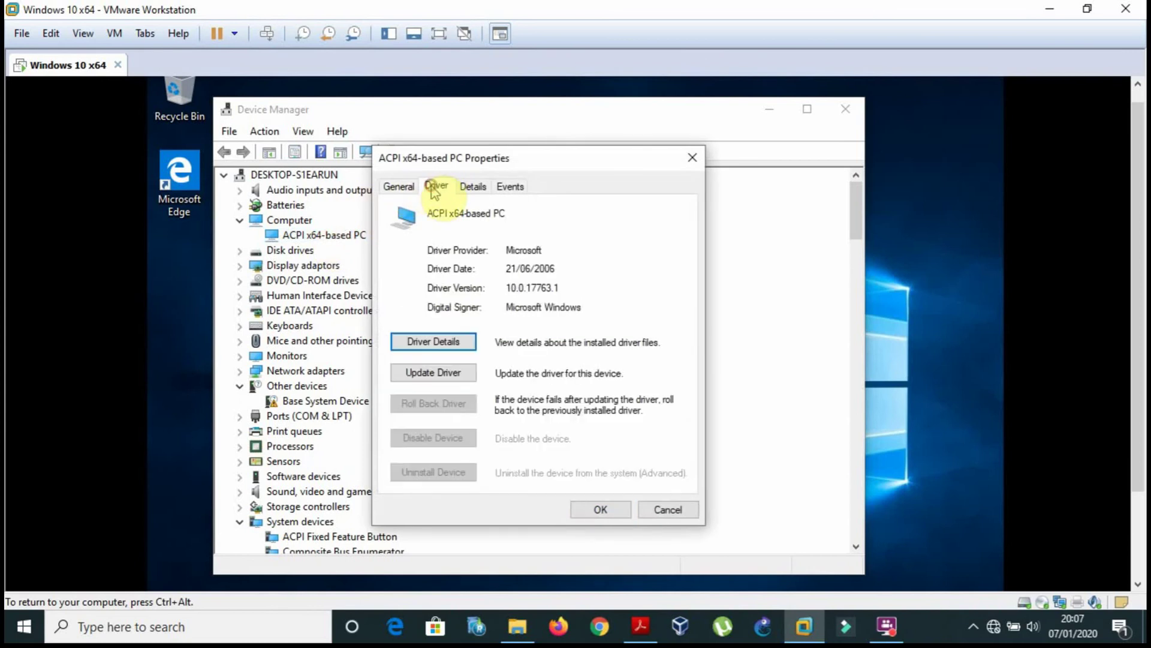
click(483, 190)
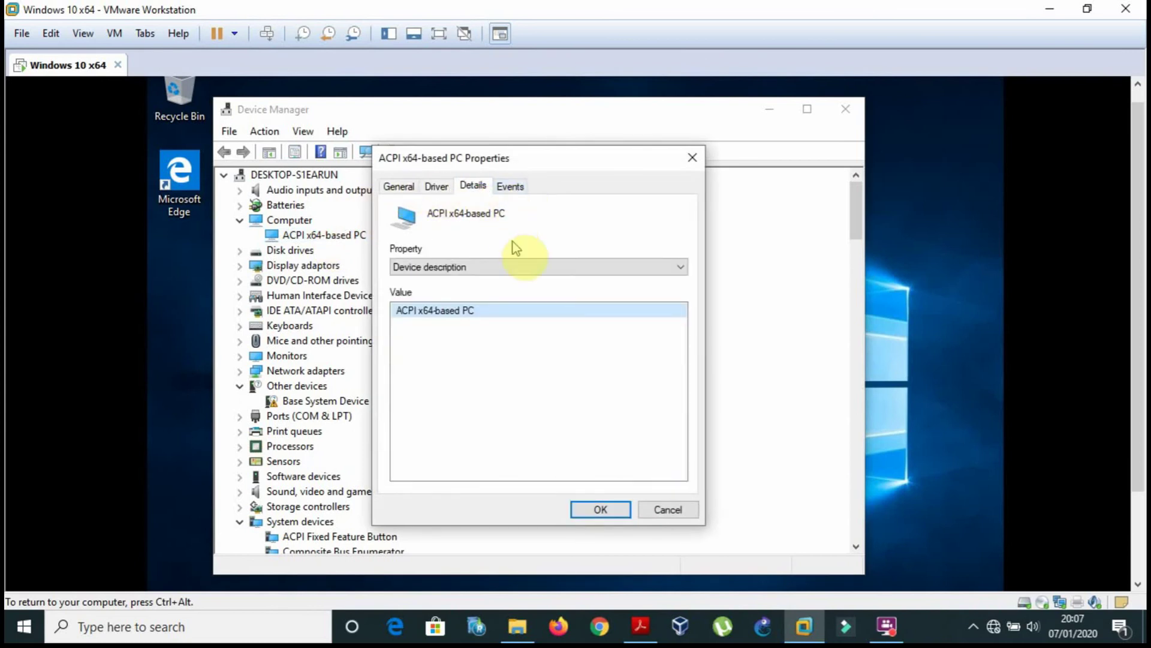
click(514, 264)
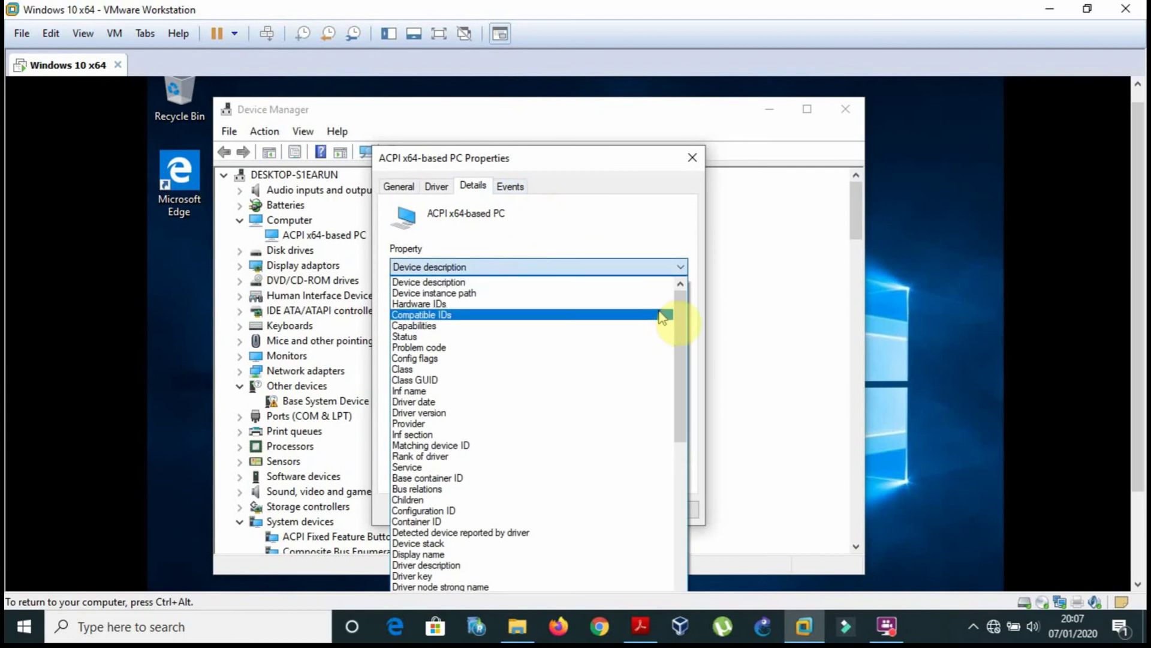
click(600, 204)
click(509, 187)
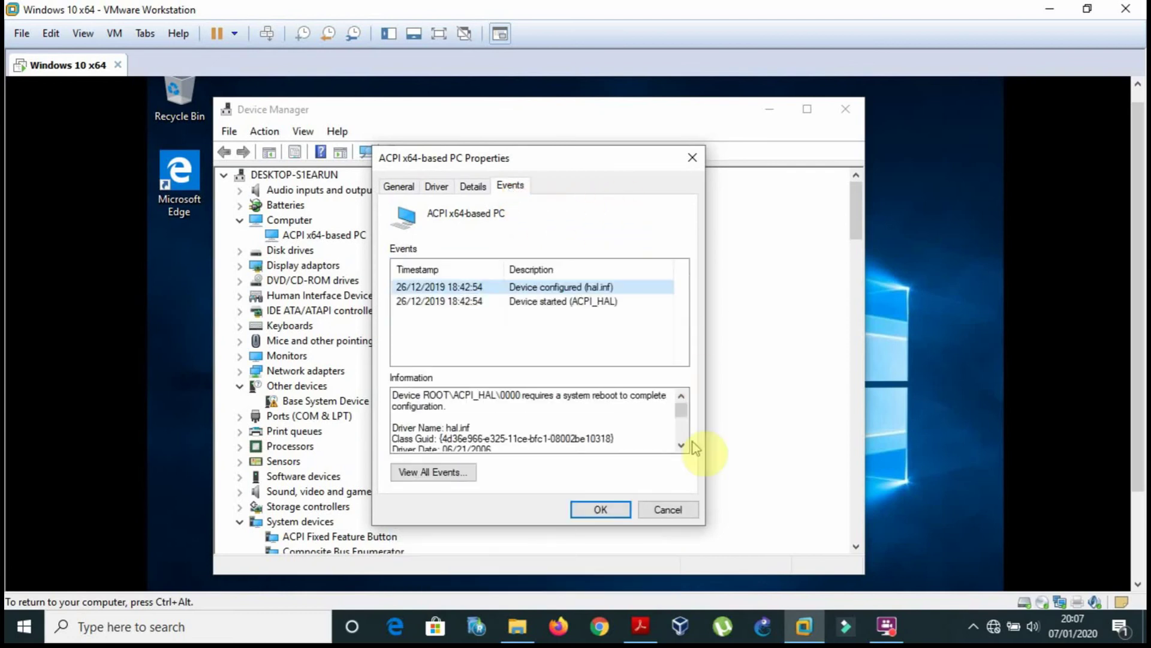
click(640, 626)
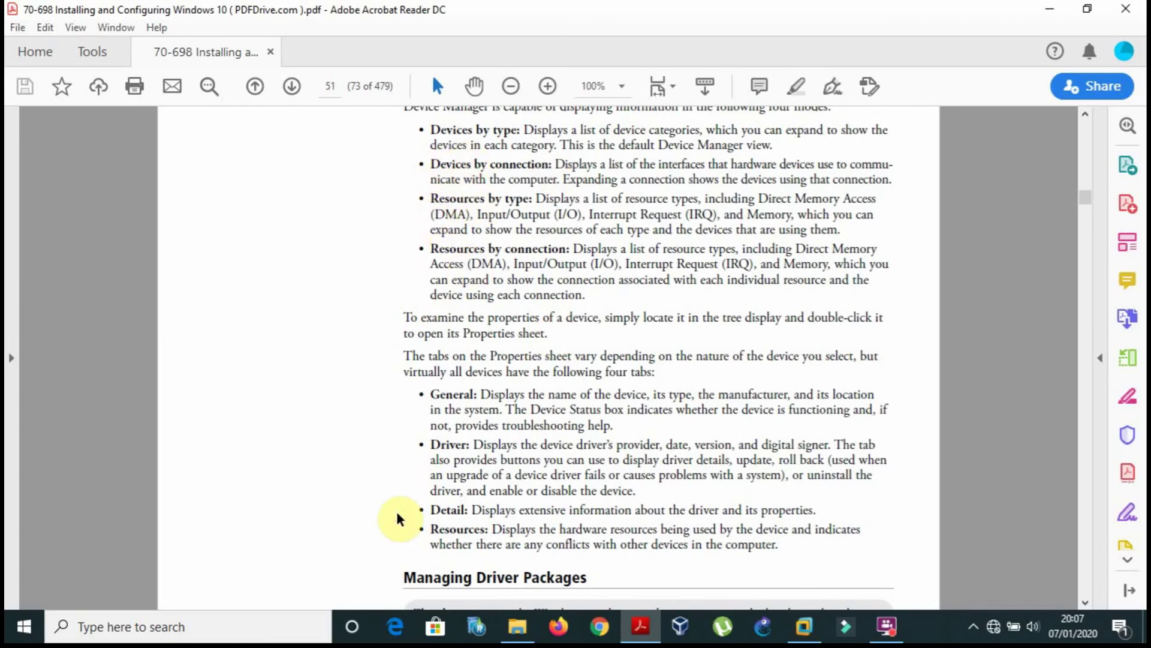
Scroll down to Figure 3-5 on page 52, then back up to steps 1–3.
scroll(398, 515, down, 10)
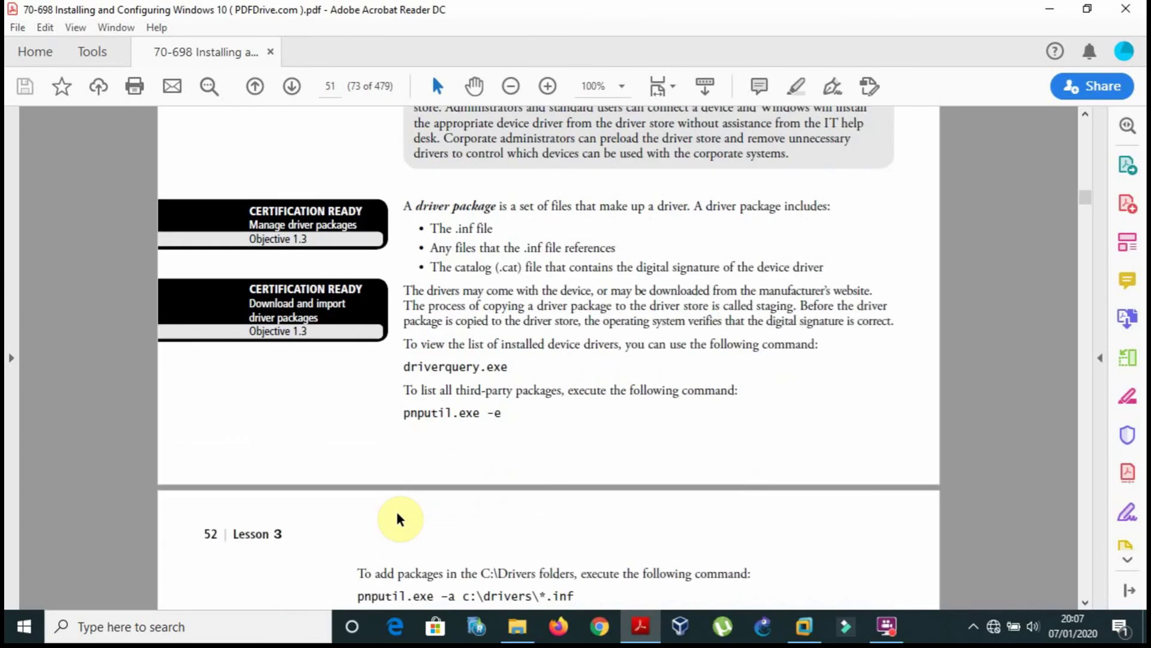
scroll(399, 517, down, 3)
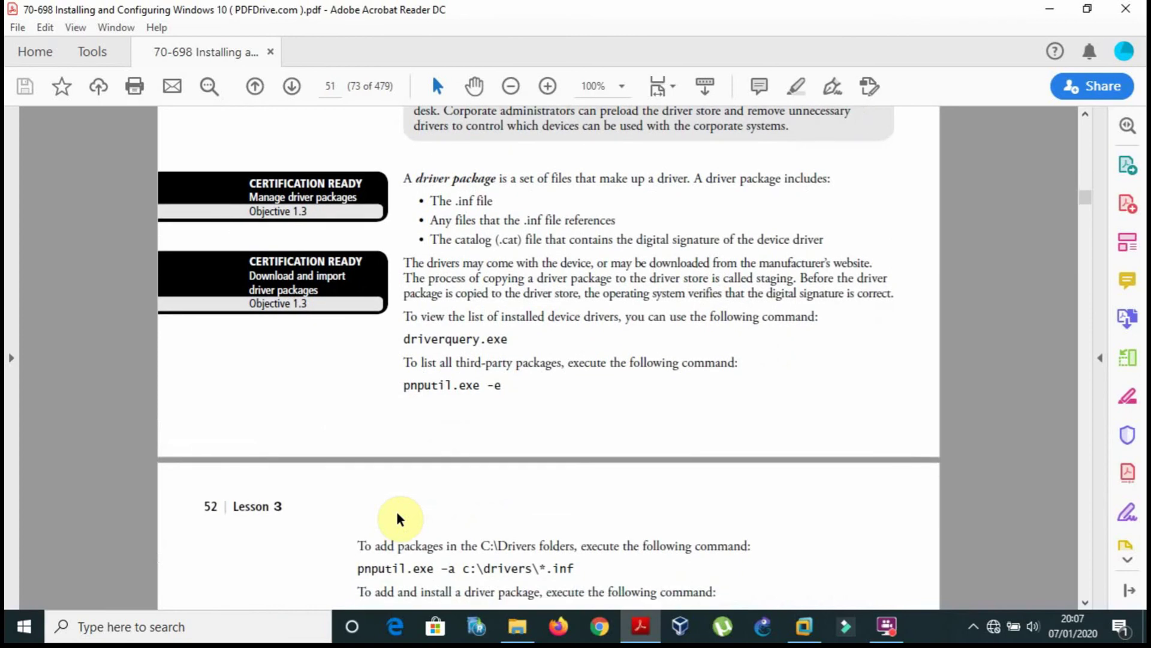
scroll(397, 512, down, 8)
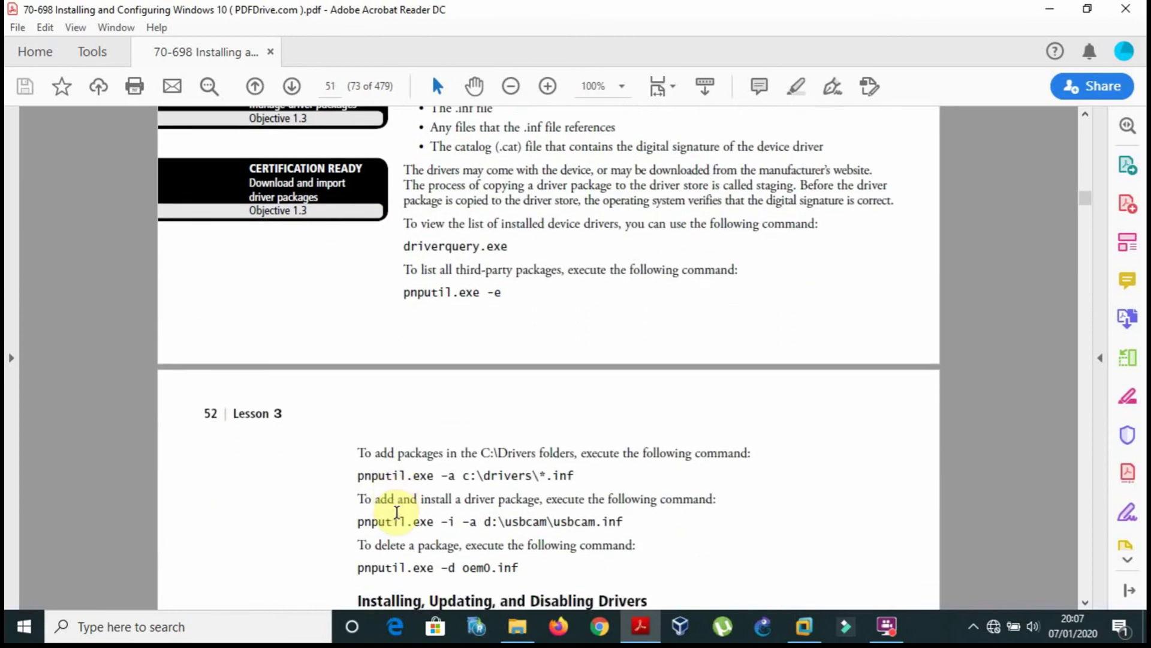
scroll(396, 512, down, 20)
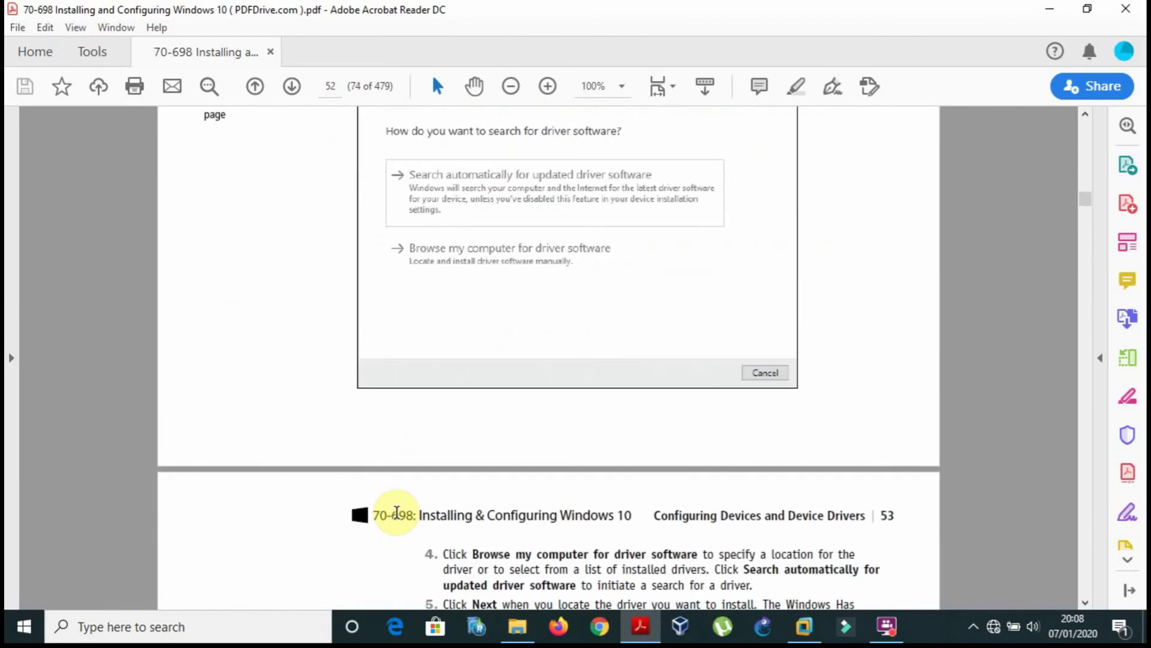
scroll(396, 512, up, 5)
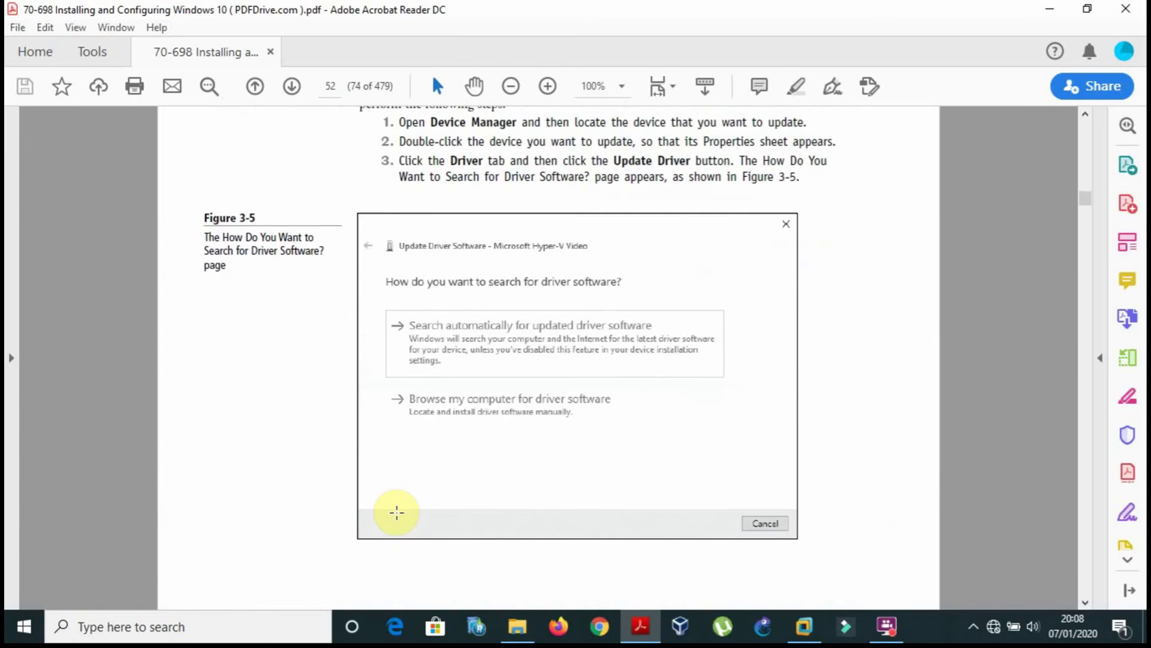
Close ACPI x64-based PC Properties and choose Update driver for Base System Device.
click(804, 626)
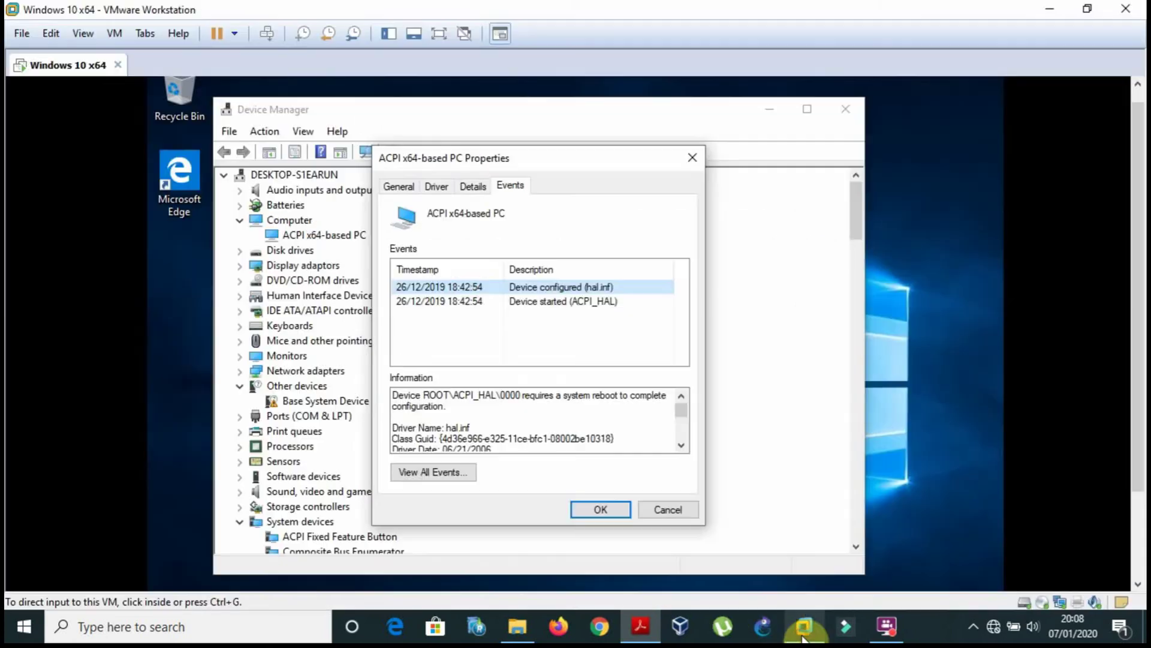
click(693, 157)
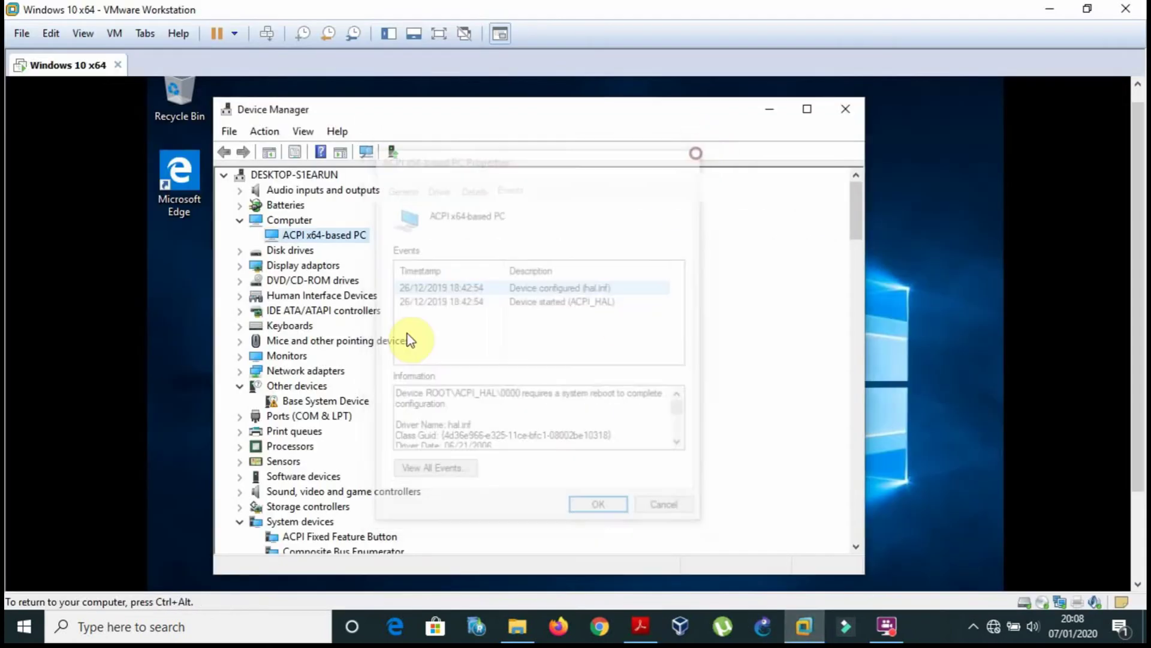
right_click(336, 402)
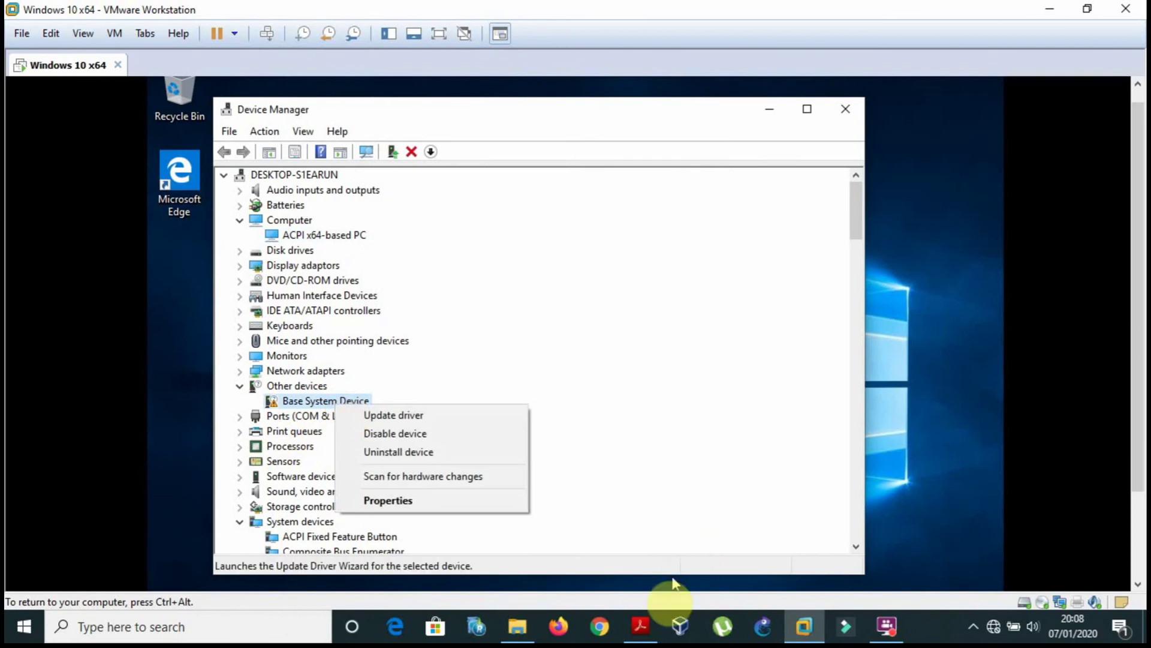
click(641, 626)
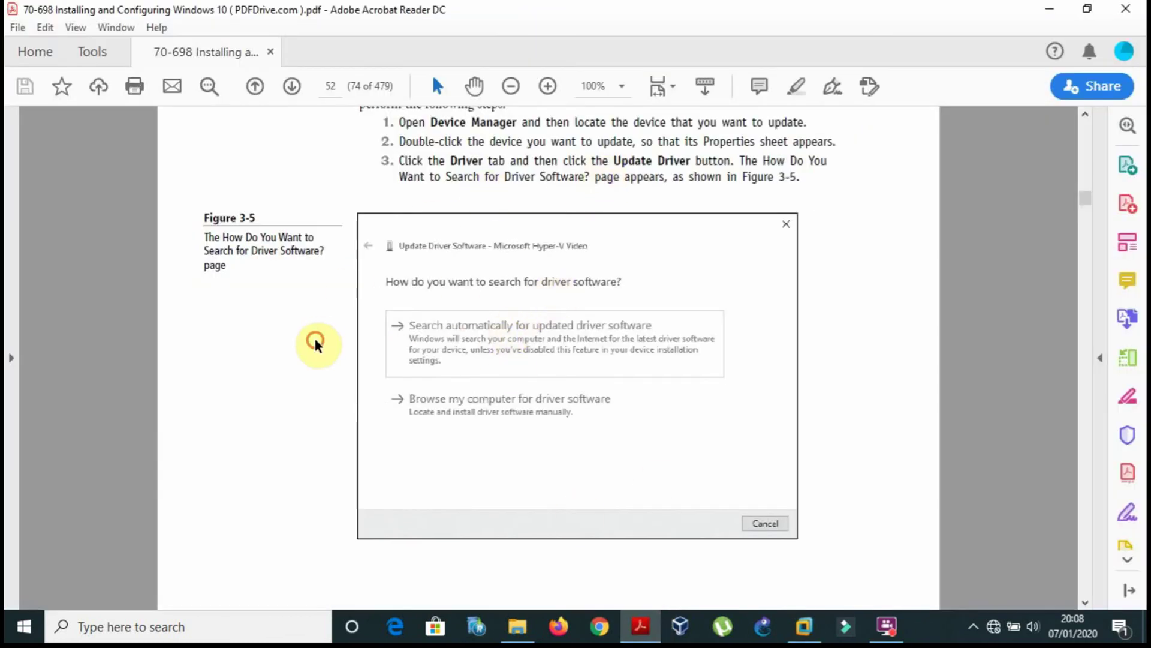
click(640, 626)
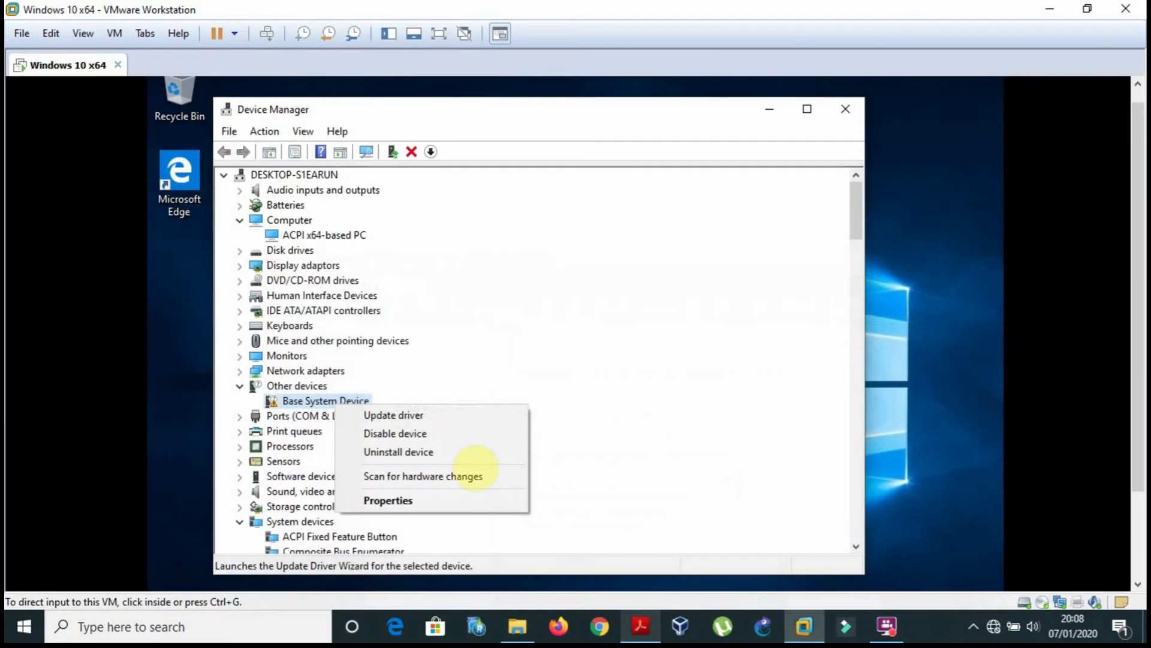
click(426, 414)
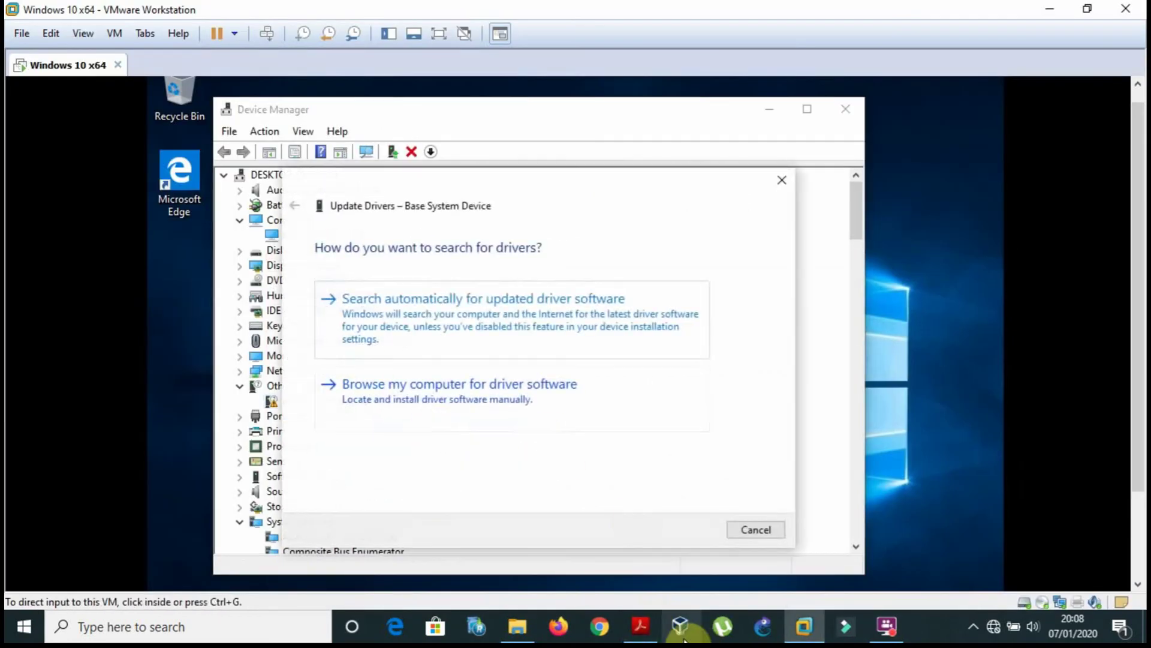
After checking the PDF's Figure 3-5, choose to browse manually for Base System Device driver software.
click(641, 626)
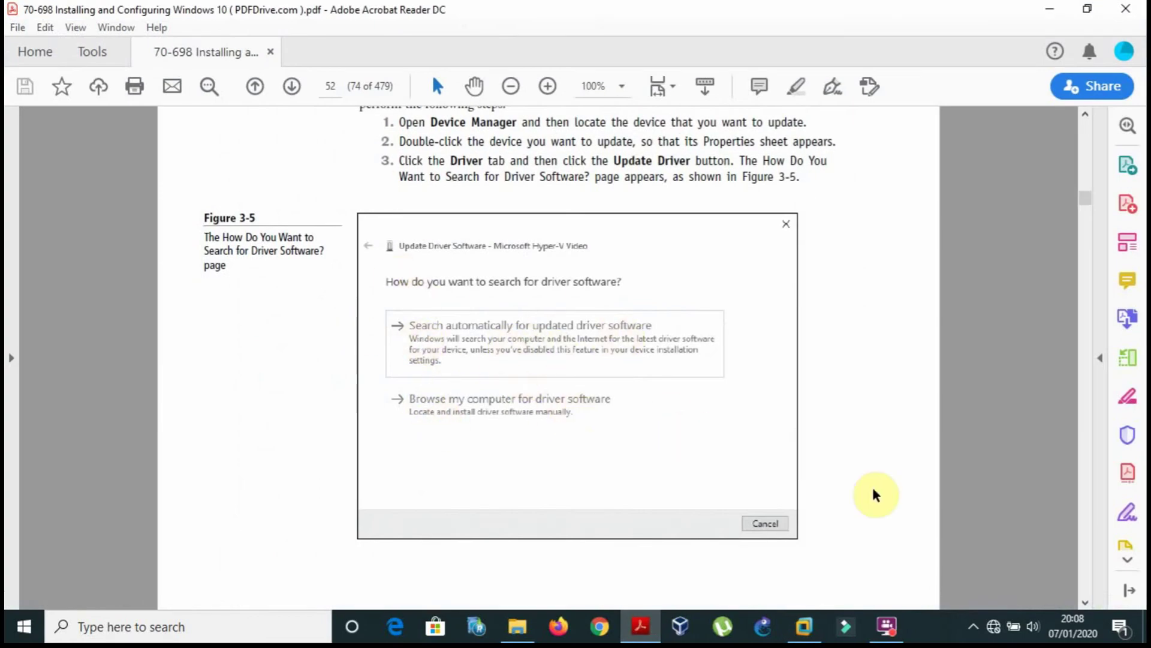
click(805, 627)
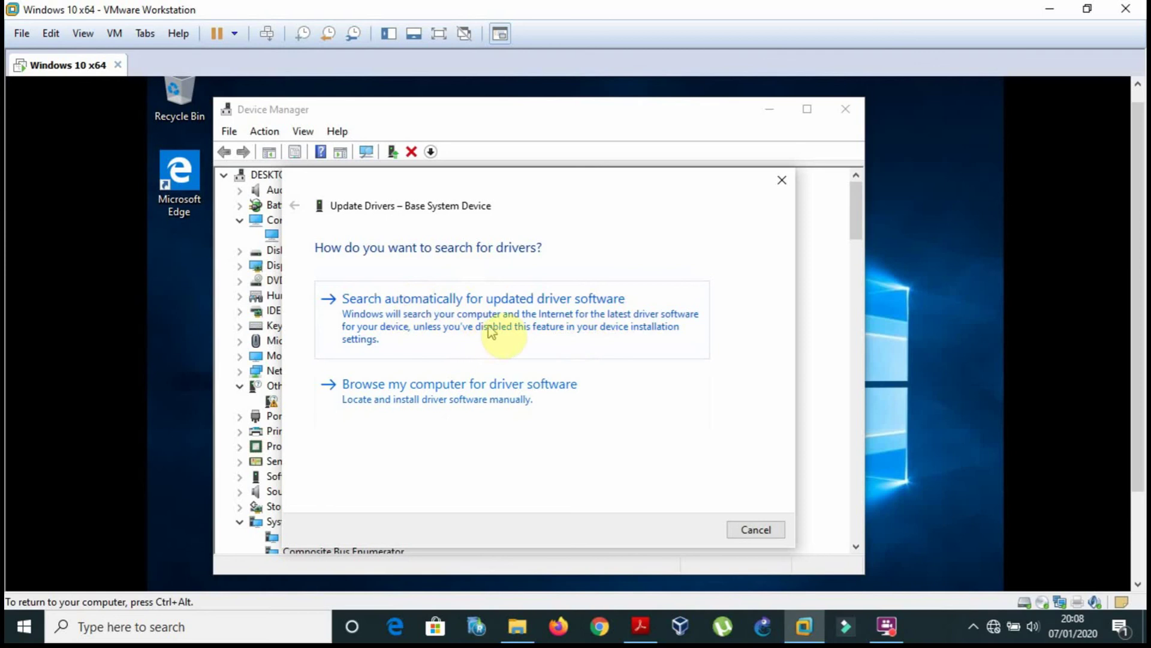
click(500, 390)
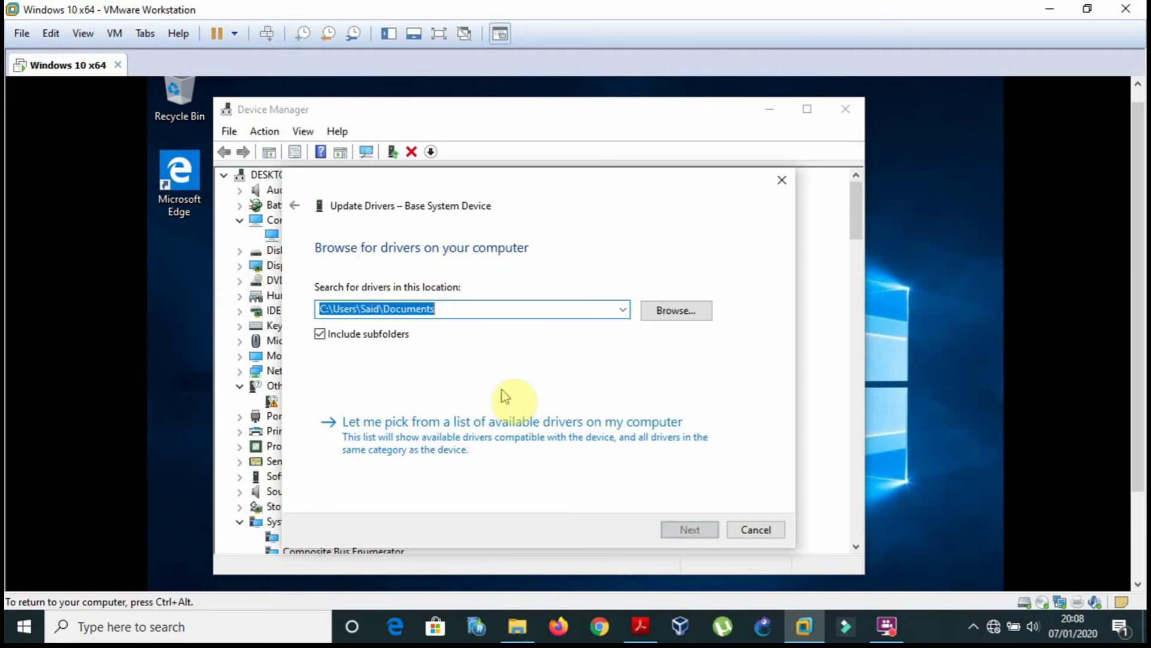
click(676, 313)
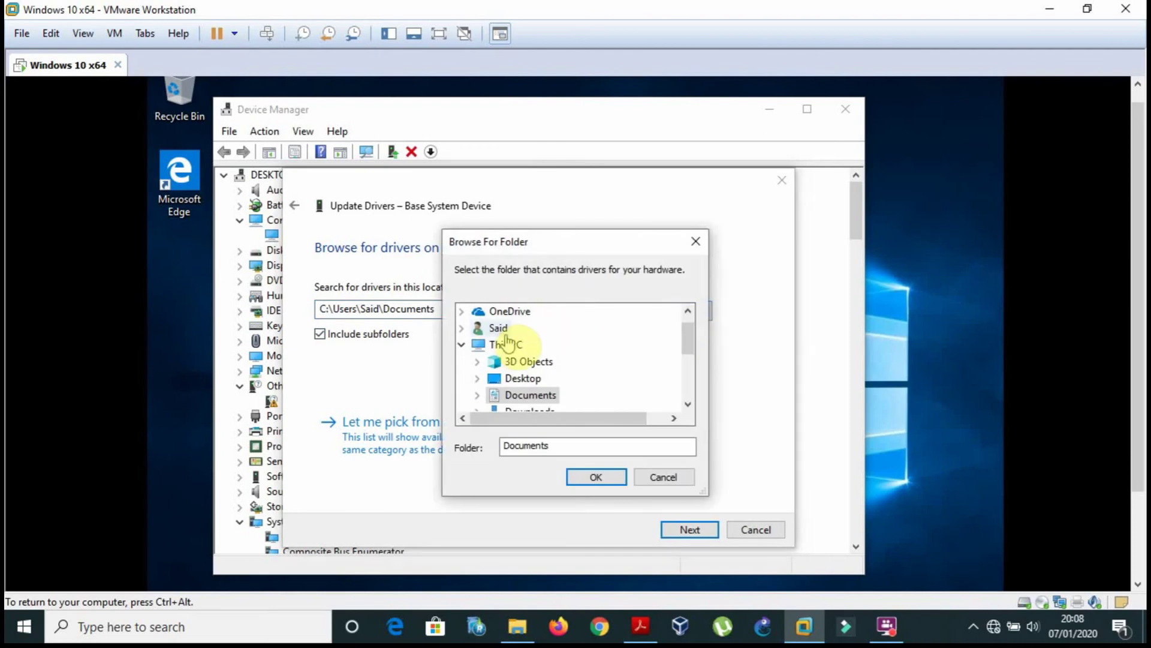
Look through This PC, 3D Objects, Desktop, OneDrive, Network and Local Disk (C:) without picking a folder.
click(508, 344)
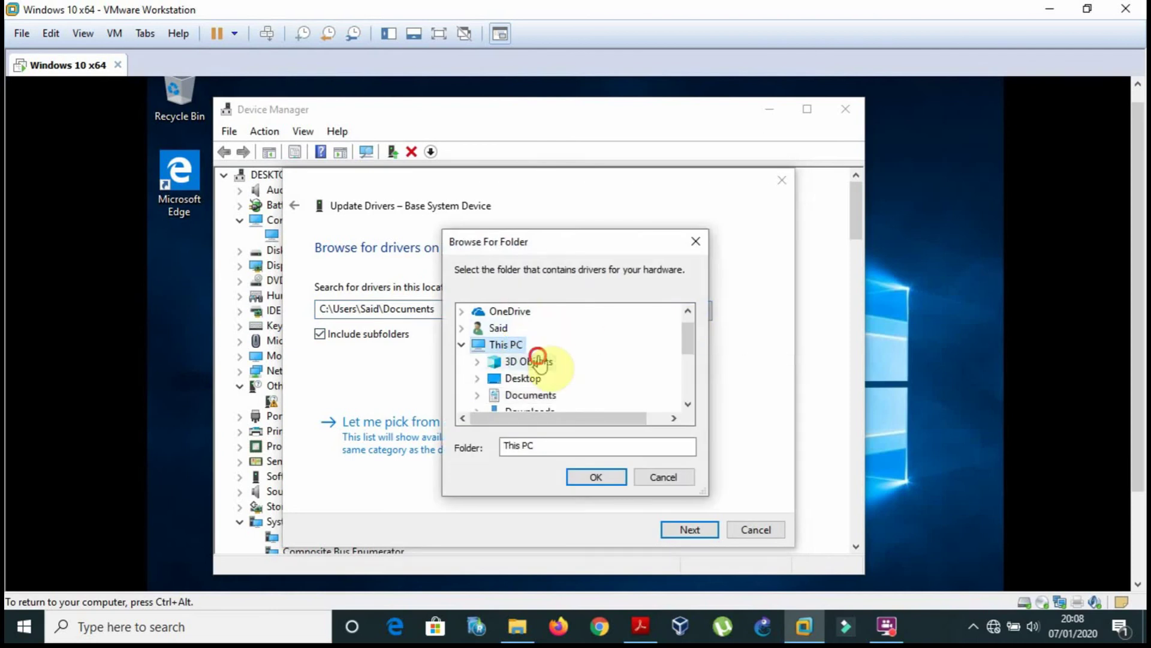
click(539, 360)
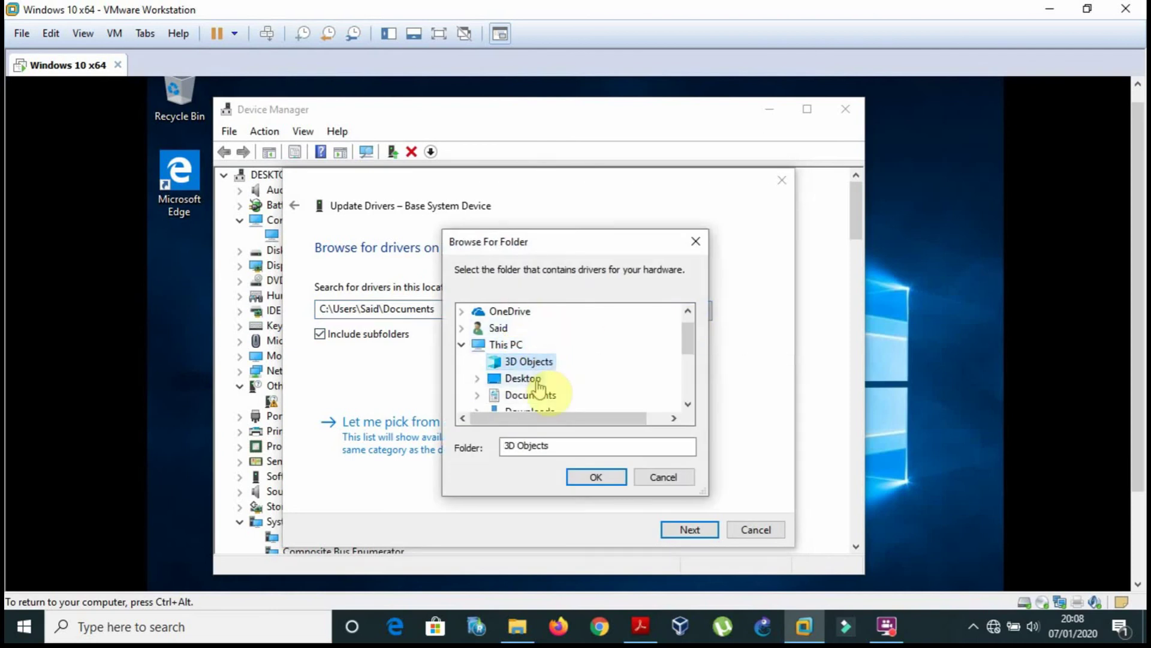
click(536, 382)
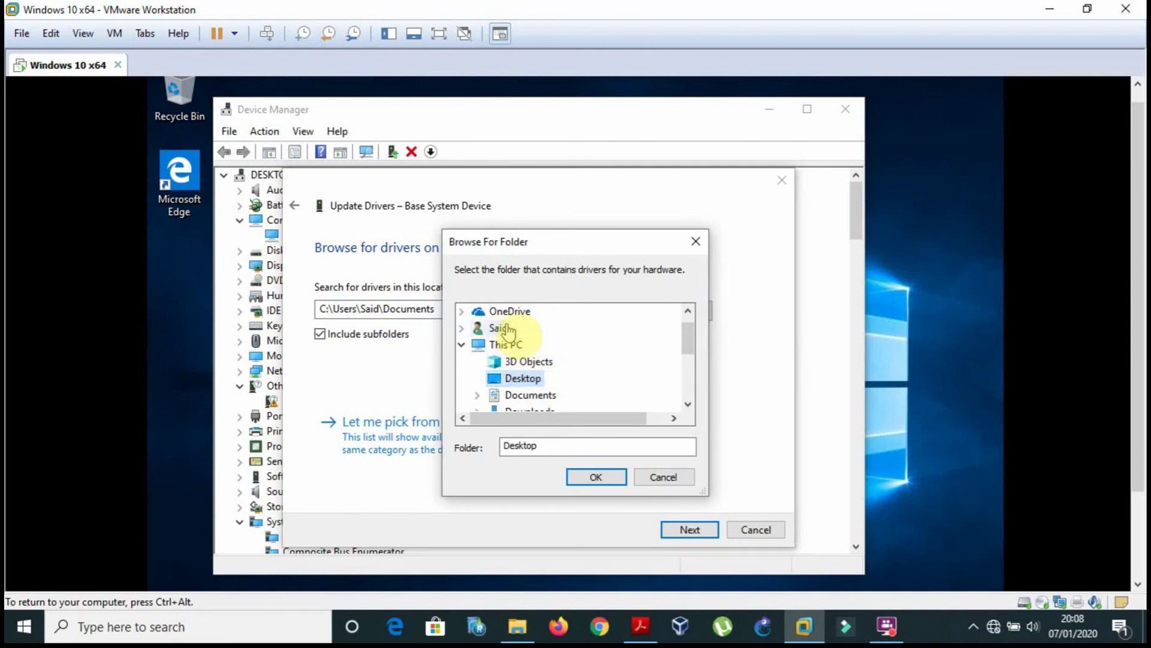
click(521, 315)
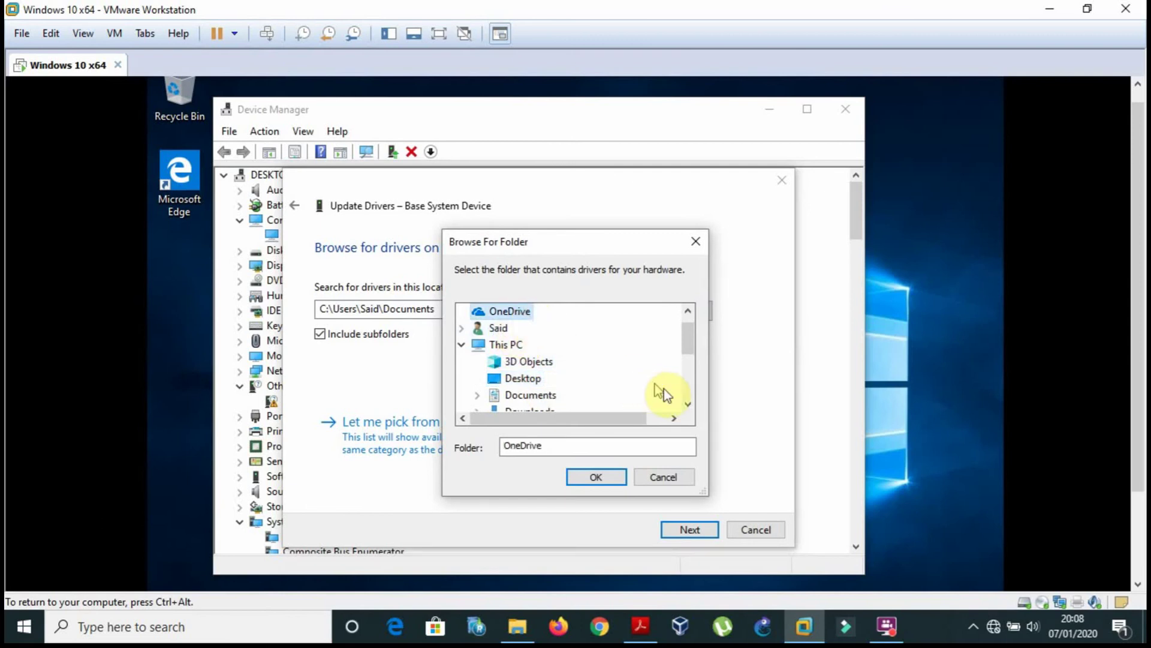
click(687, 398)
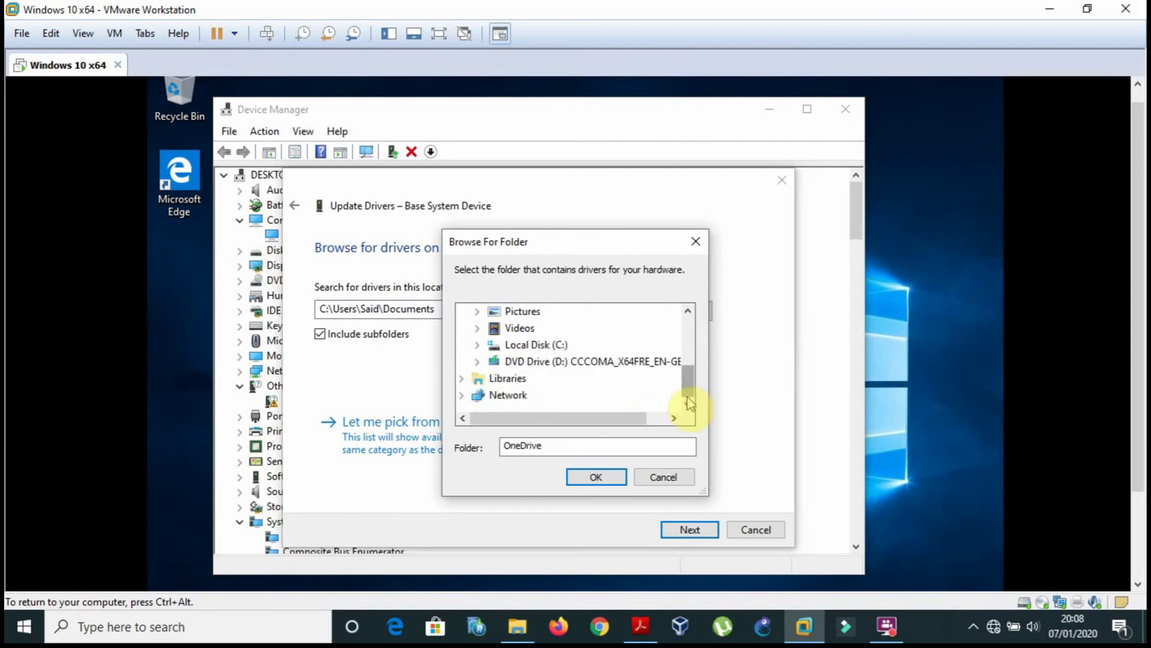
click(504, 397)
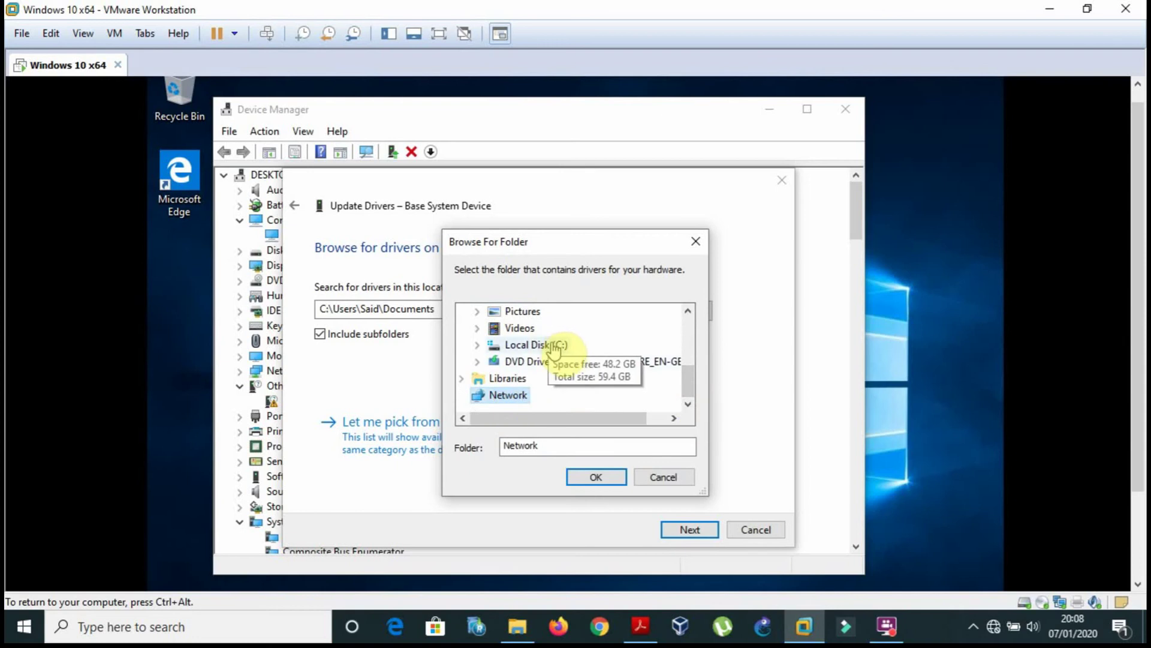
double_click(551, 345)
click(663, 478)
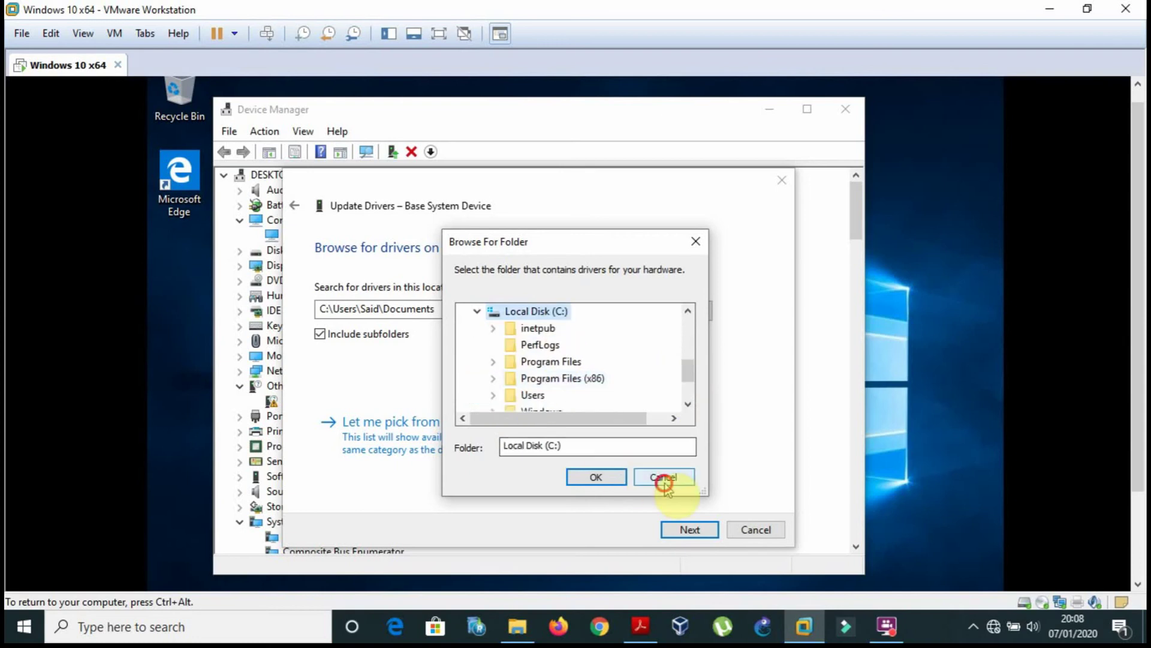
click(756, 534)
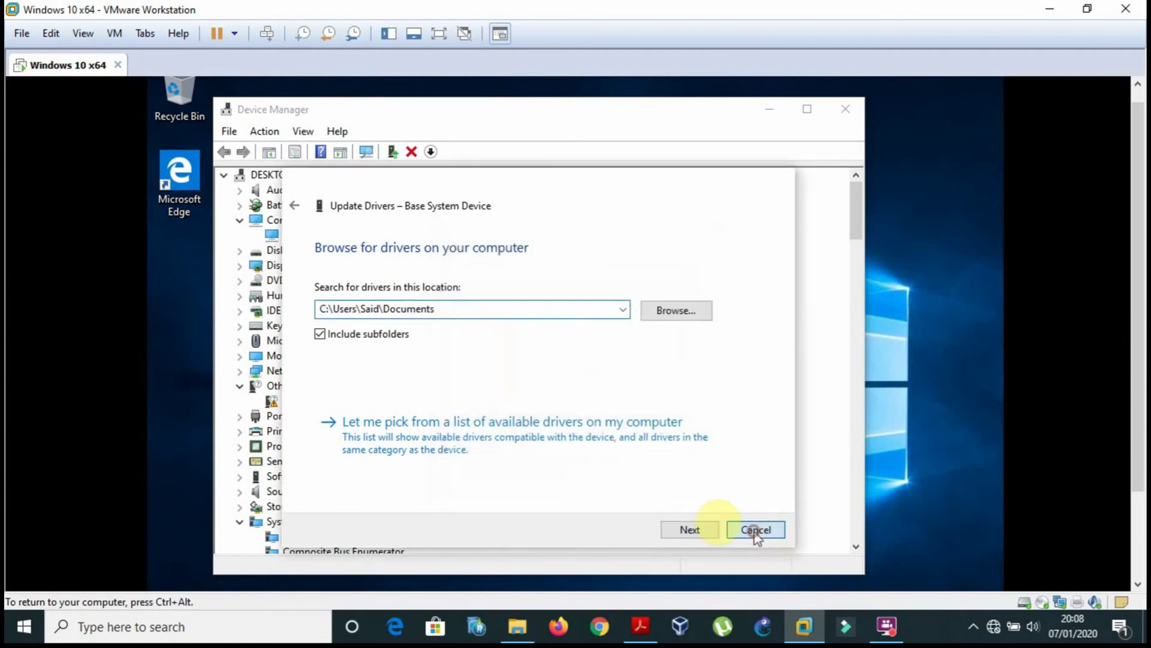
Run Windows' automatic driver search for Base System Device, close the failed wizard and Device Manager.
right_click(346, 406)
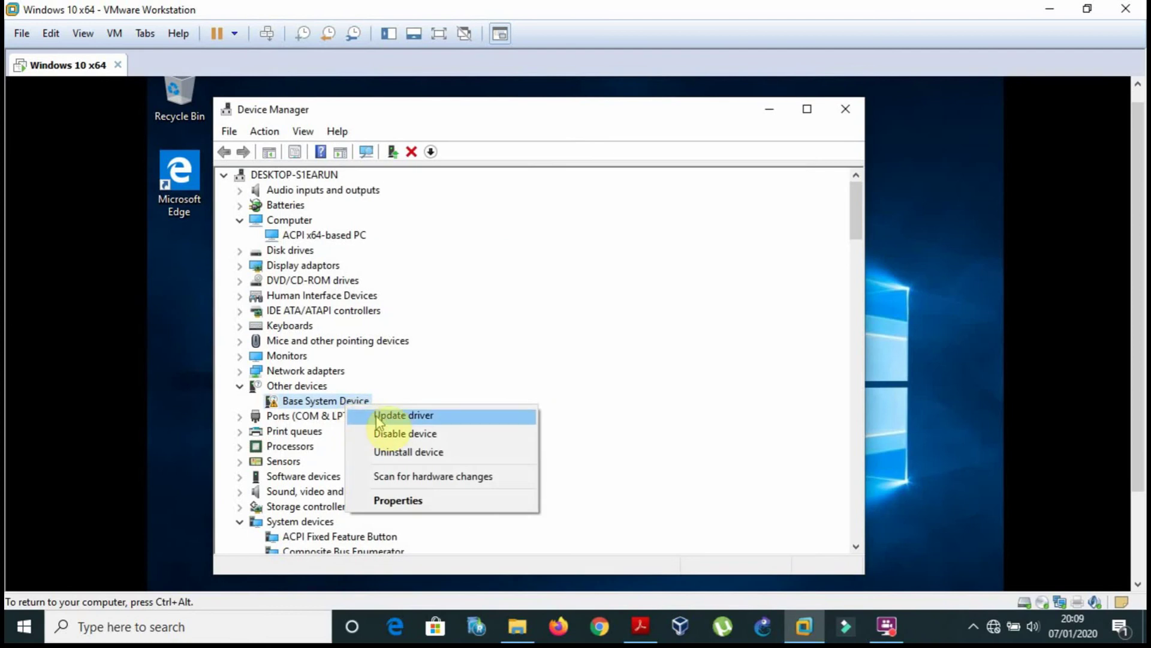
click(381, 415)
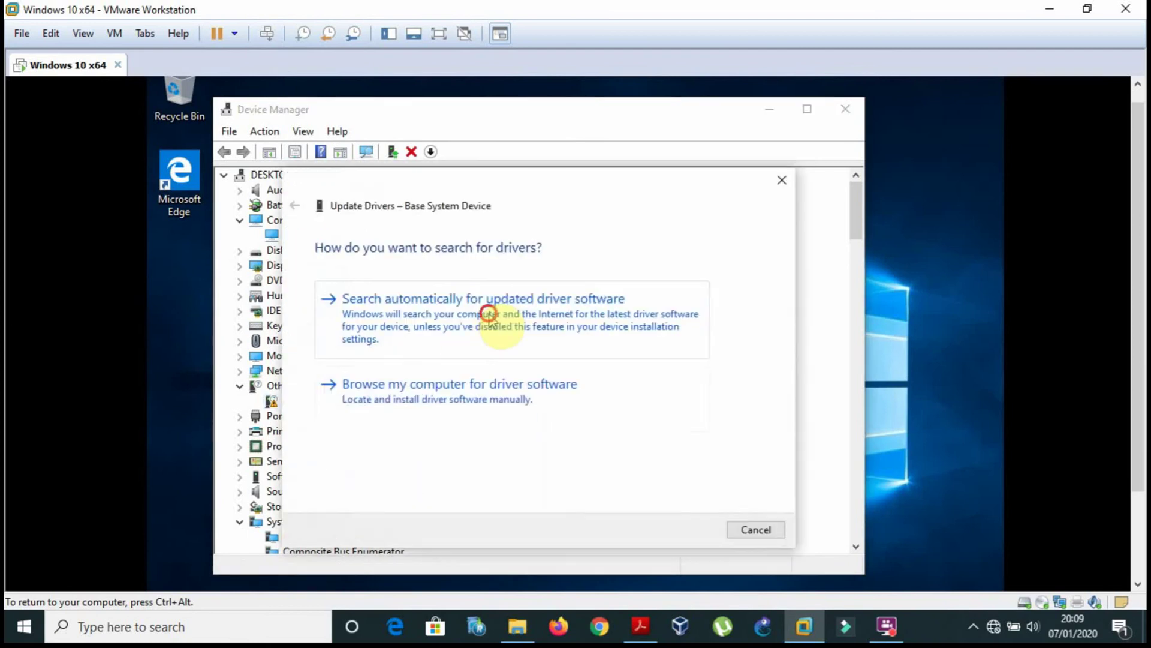
click(488, 313)
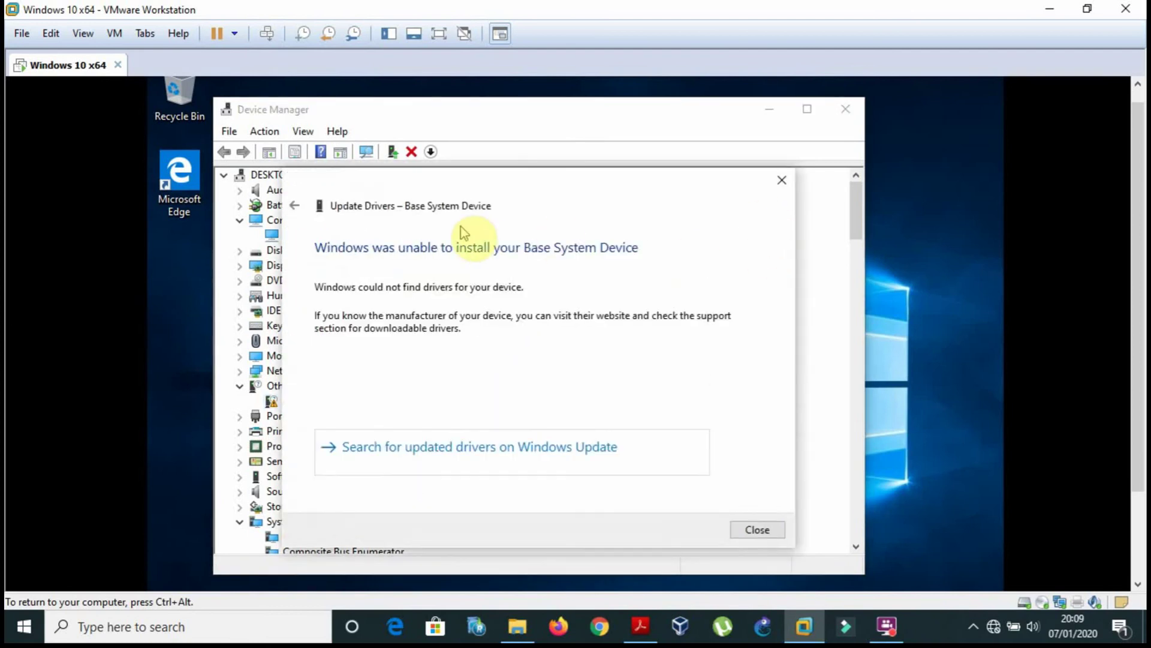
click(757, 529)
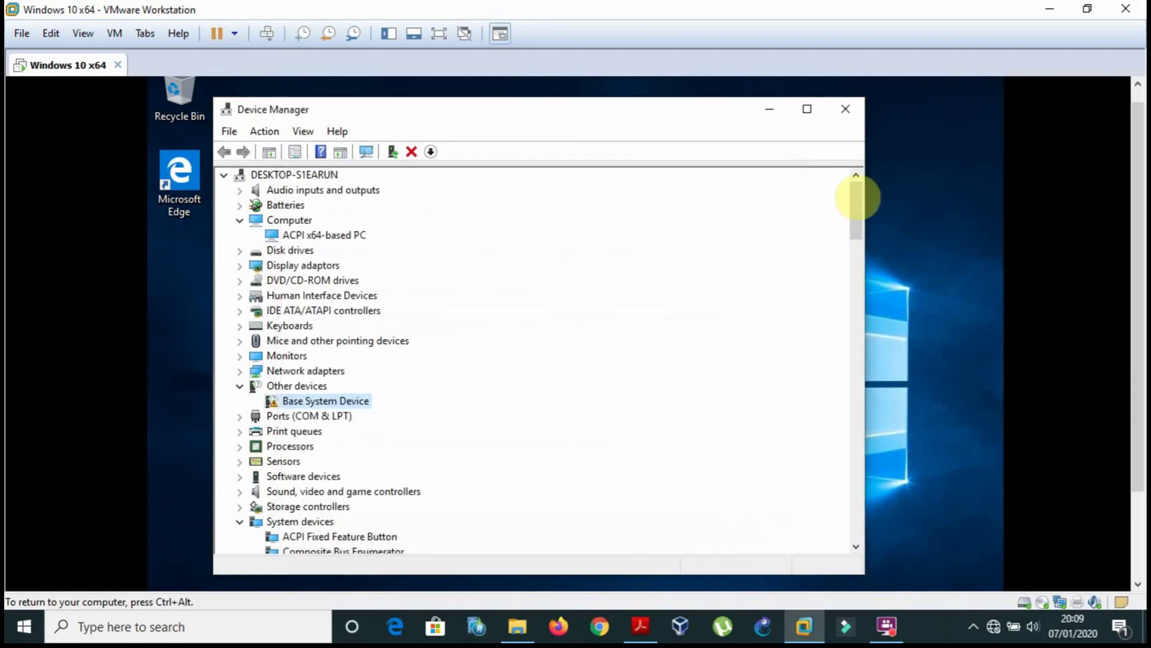
click(842, 117)
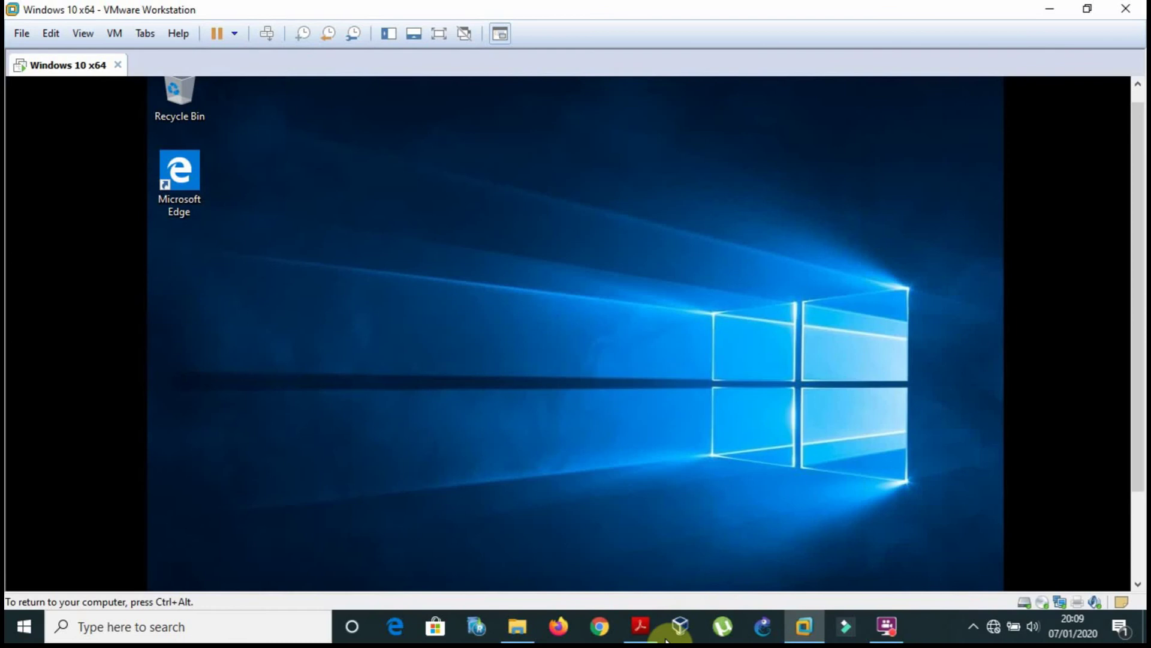
click(640, 627)
Scroll the reference PDF down to the Rolling Back a Driver section, then return to the VM.
scroll(858, 336, down, 10)
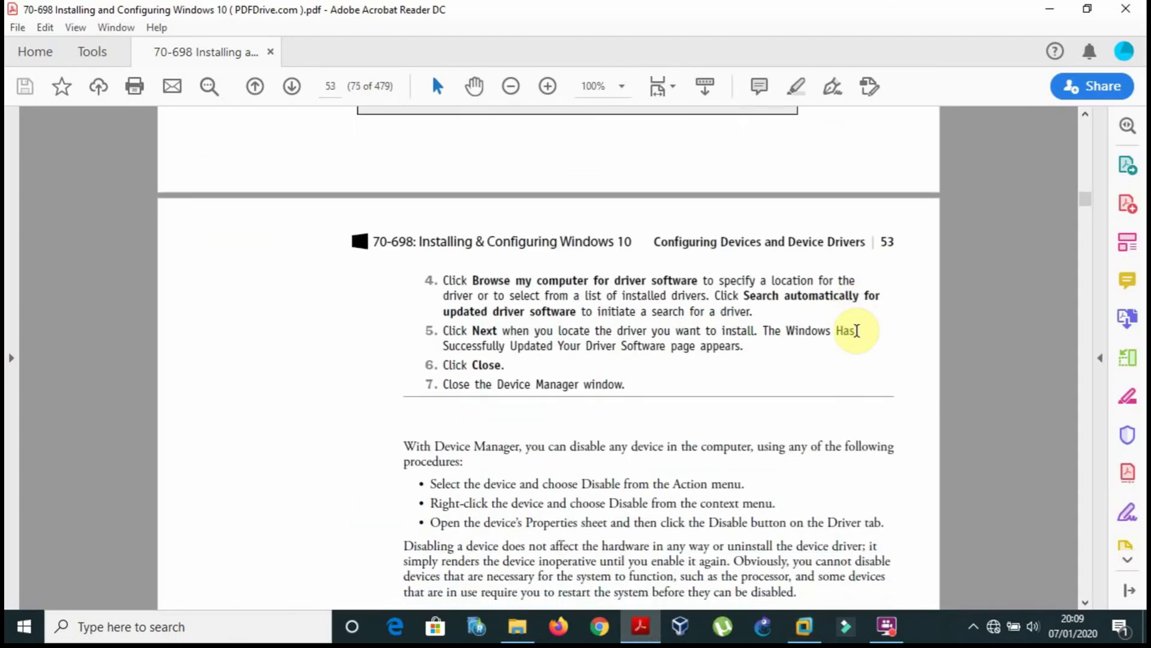
scroll(857, 333, down, 2)
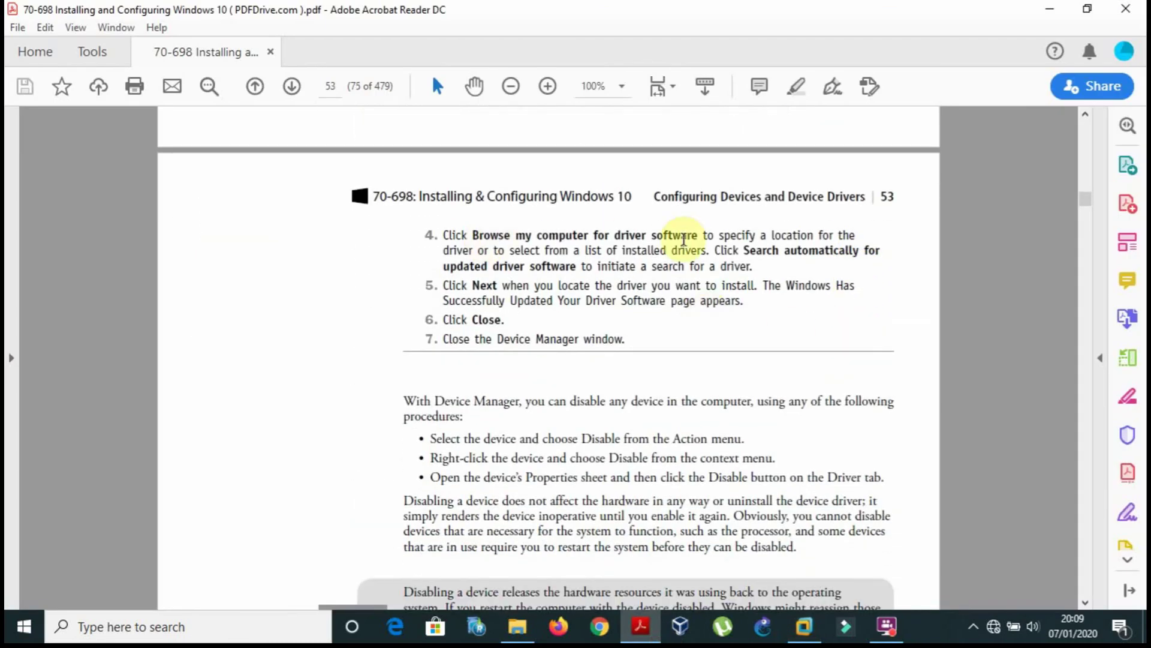
scroll(329, 312, down, 6)
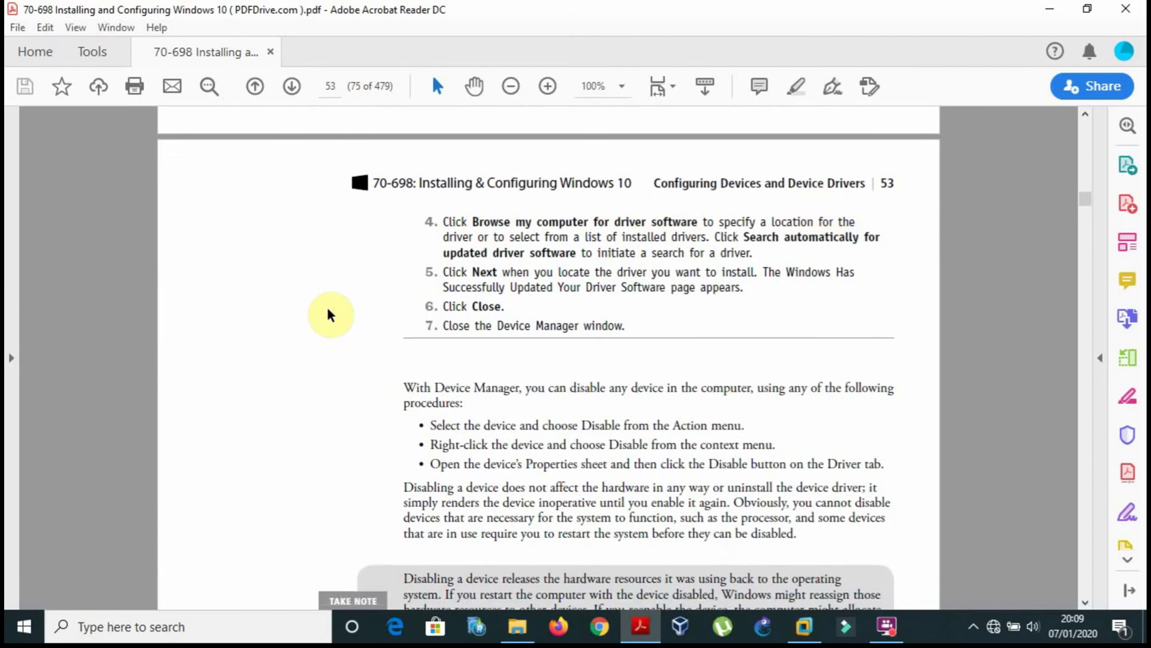
scroll(328, 314, down, 7)
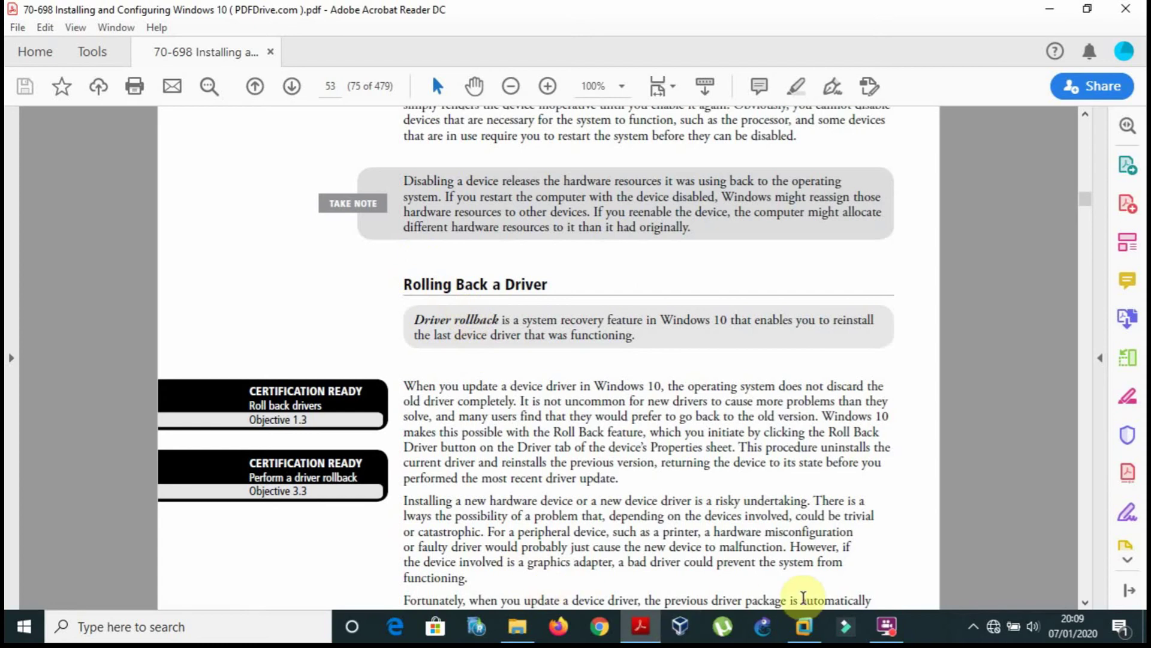
click(803, 626)
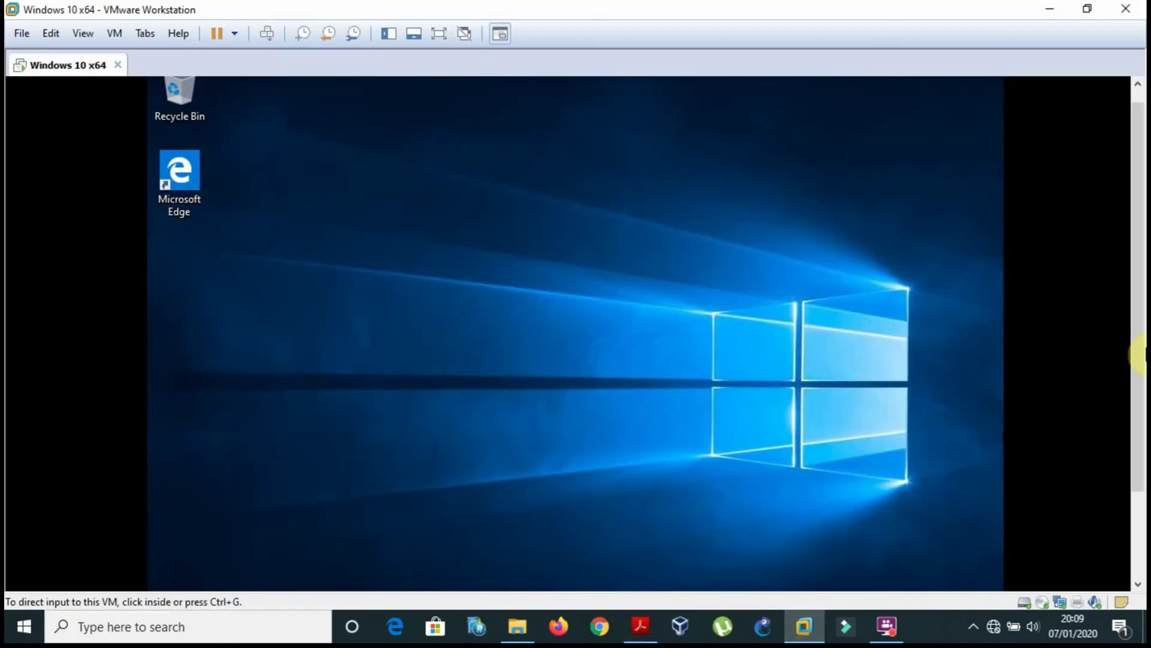
Reopen Device Manager via a 'devi' search and open Base System Device Properties.
drag(1139, 354, 1123, 438)
click(429, 584)
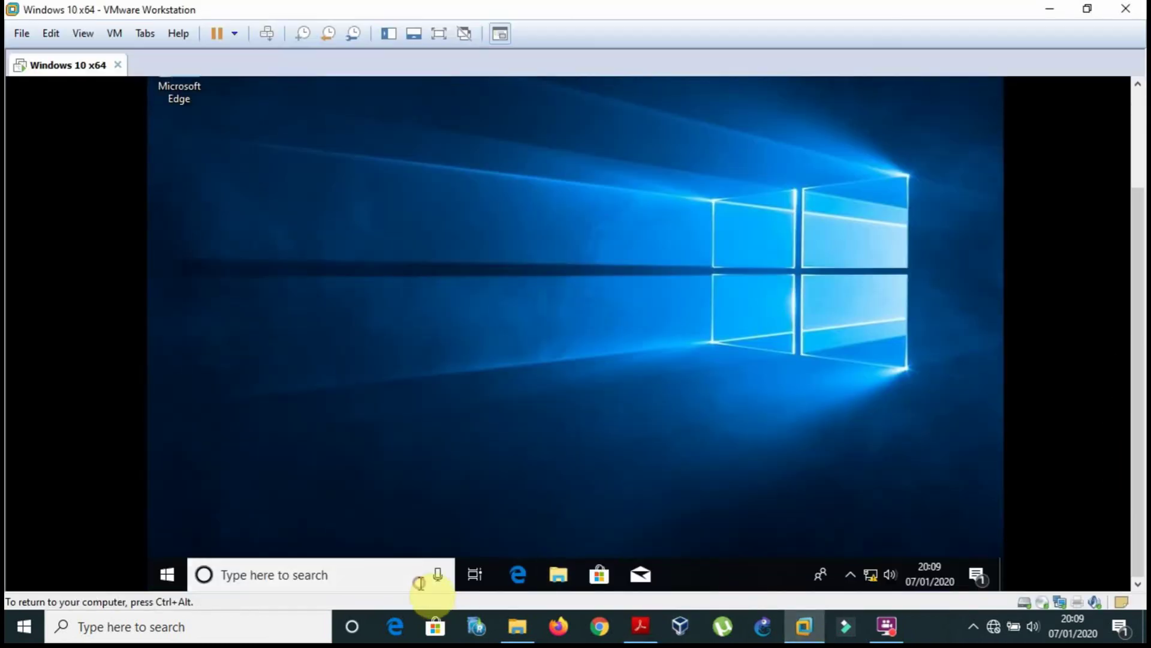
text(devi)
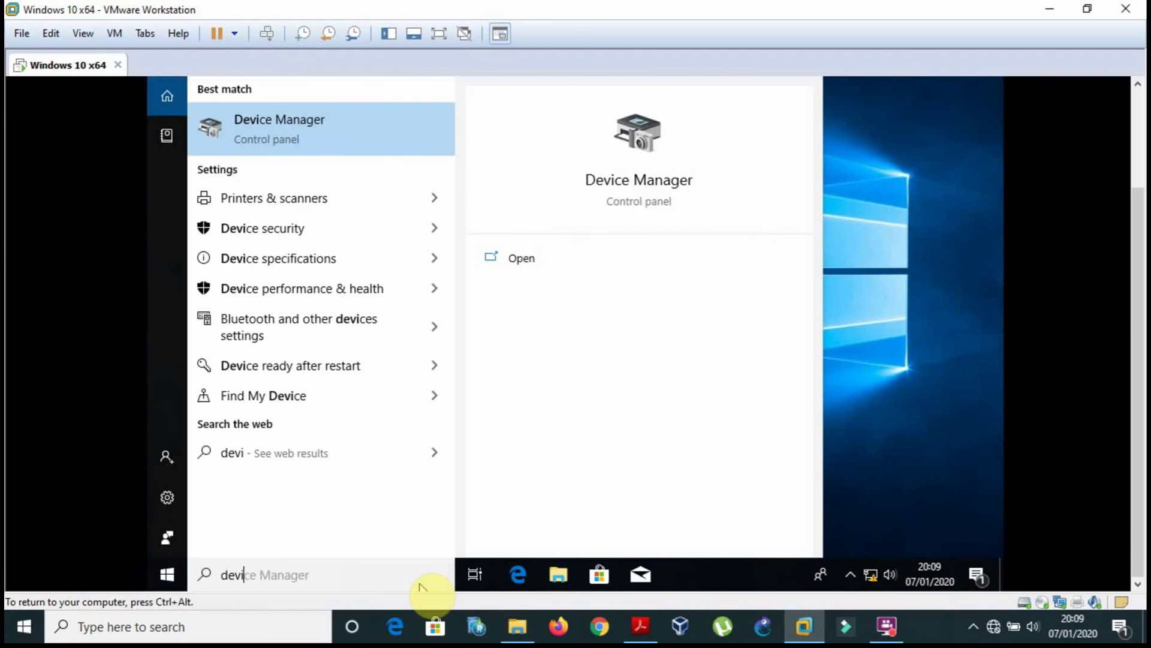
key(Return)
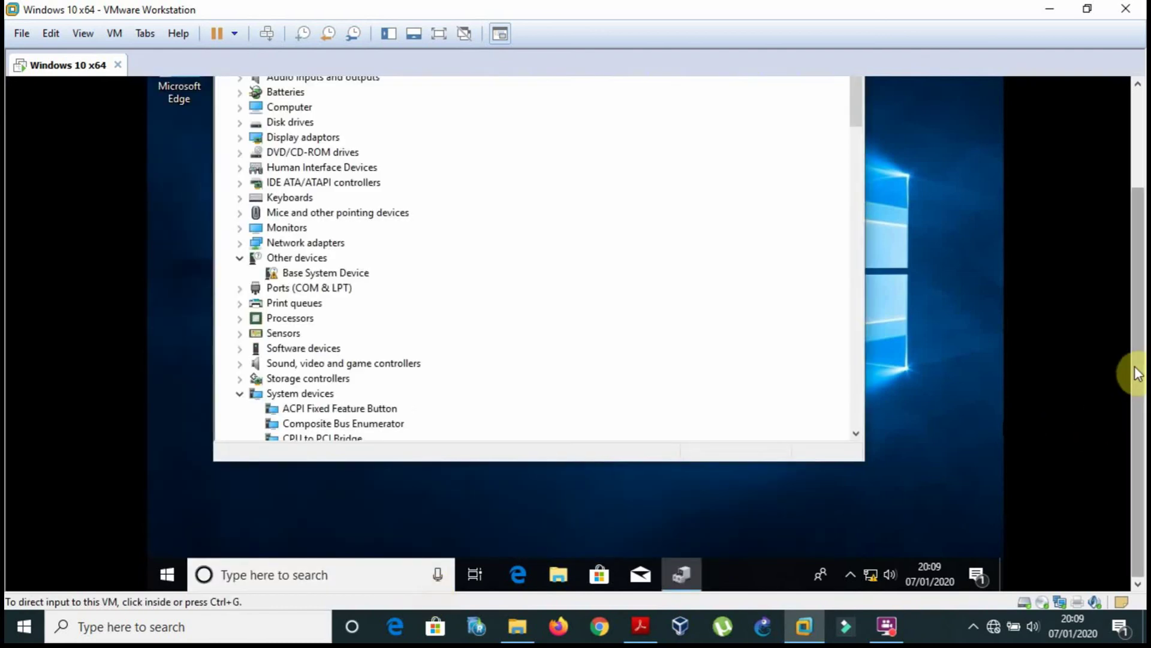
drag(1134, 373, 1118, 214)
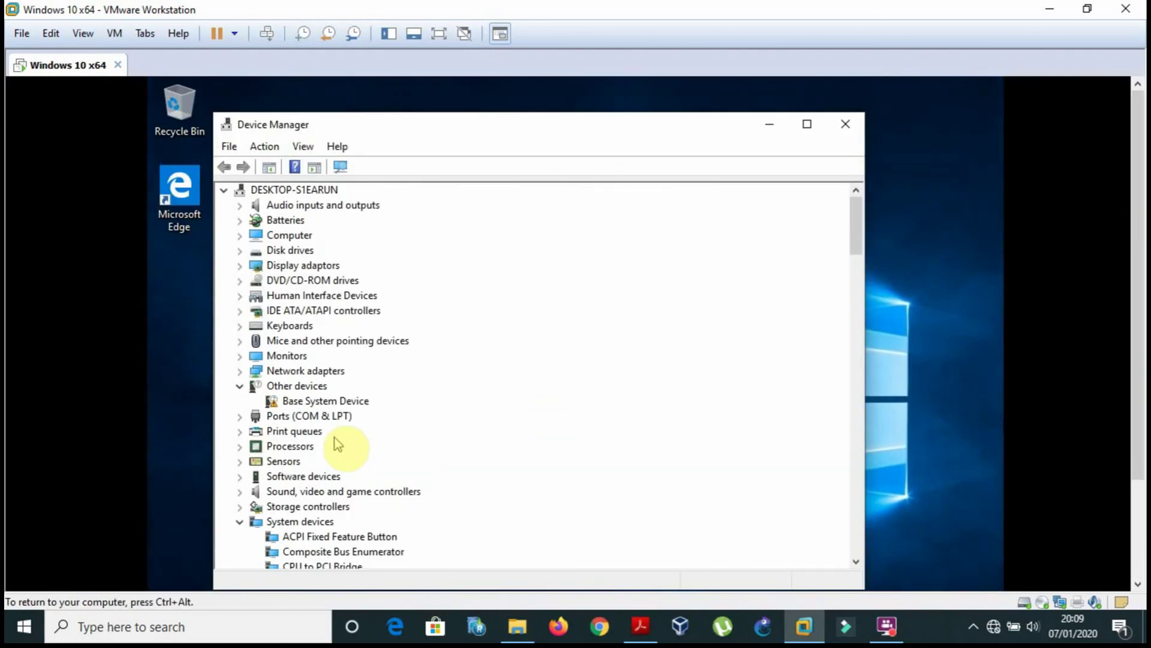
click(327, 404)
right_click(328, 406)
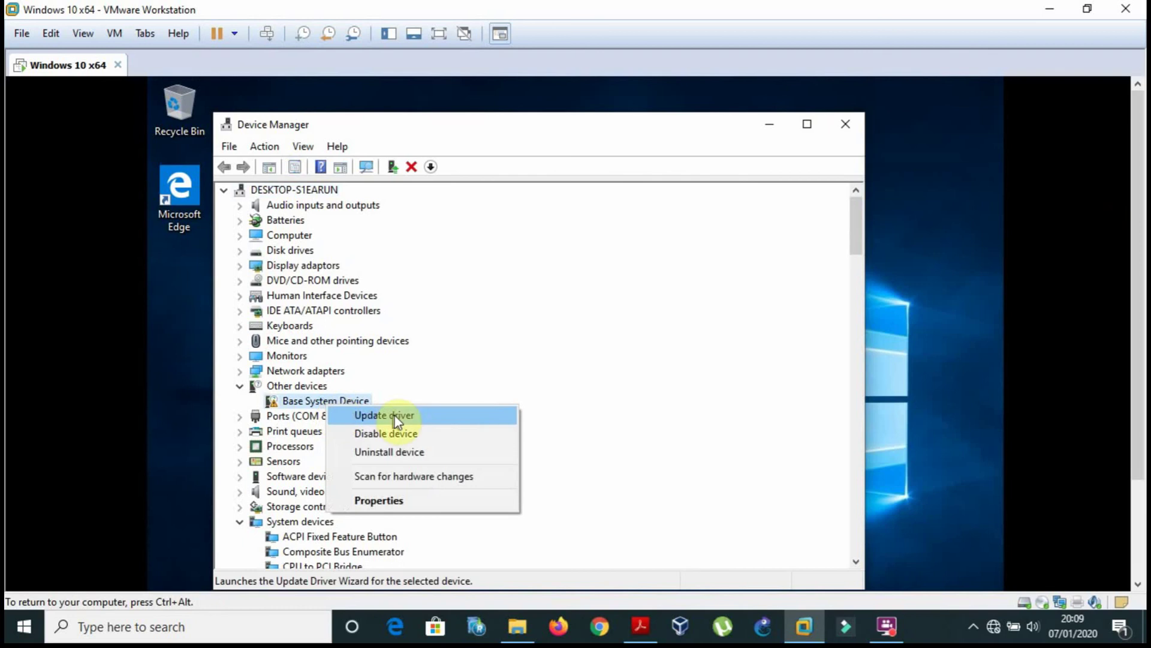
click(461, 500)
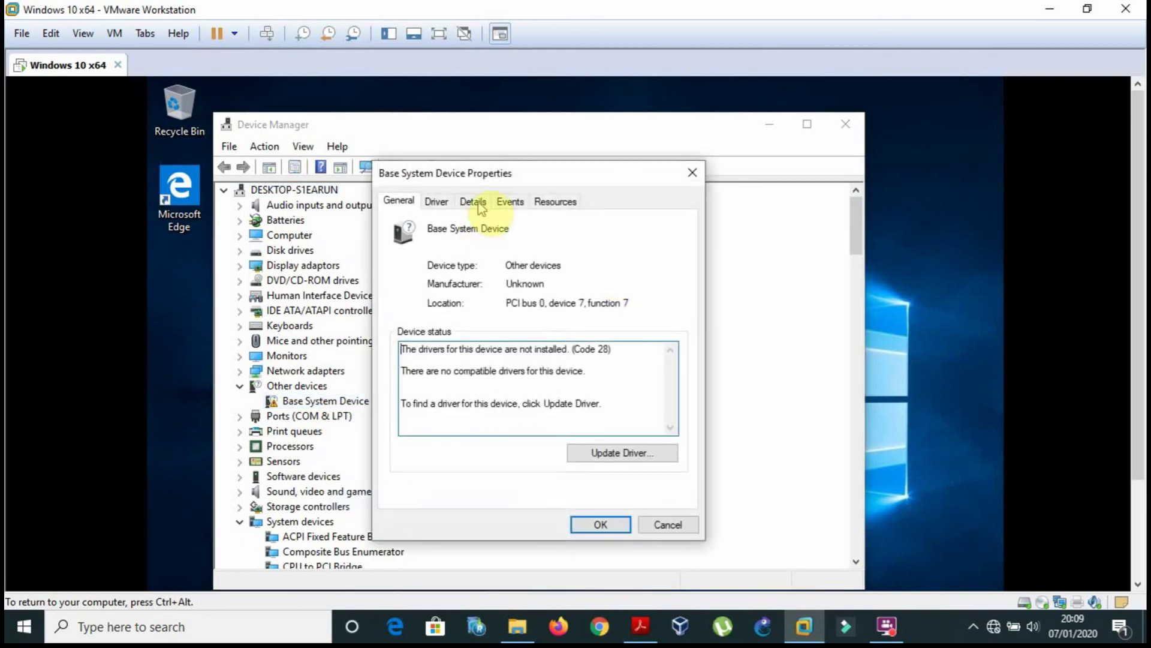
Review the Details, Events and Resources tabs, end on the Driver tab, then return to the PDF.
click(479, 202)
click(441, 202)
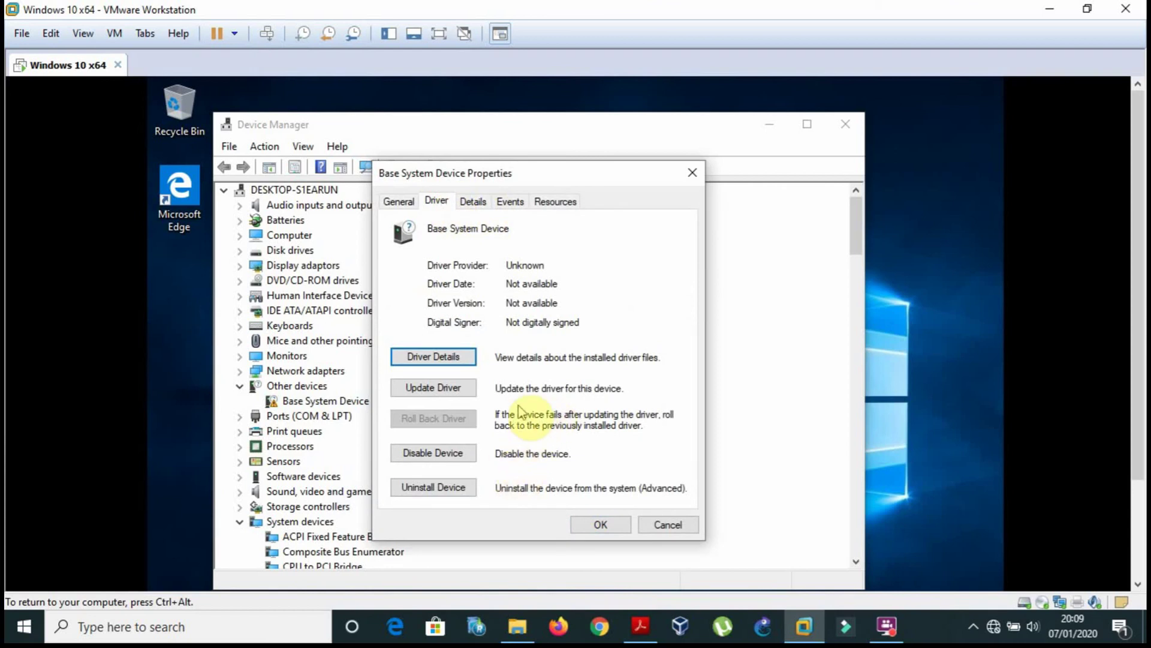
click(473, 202)
click(511, 205)
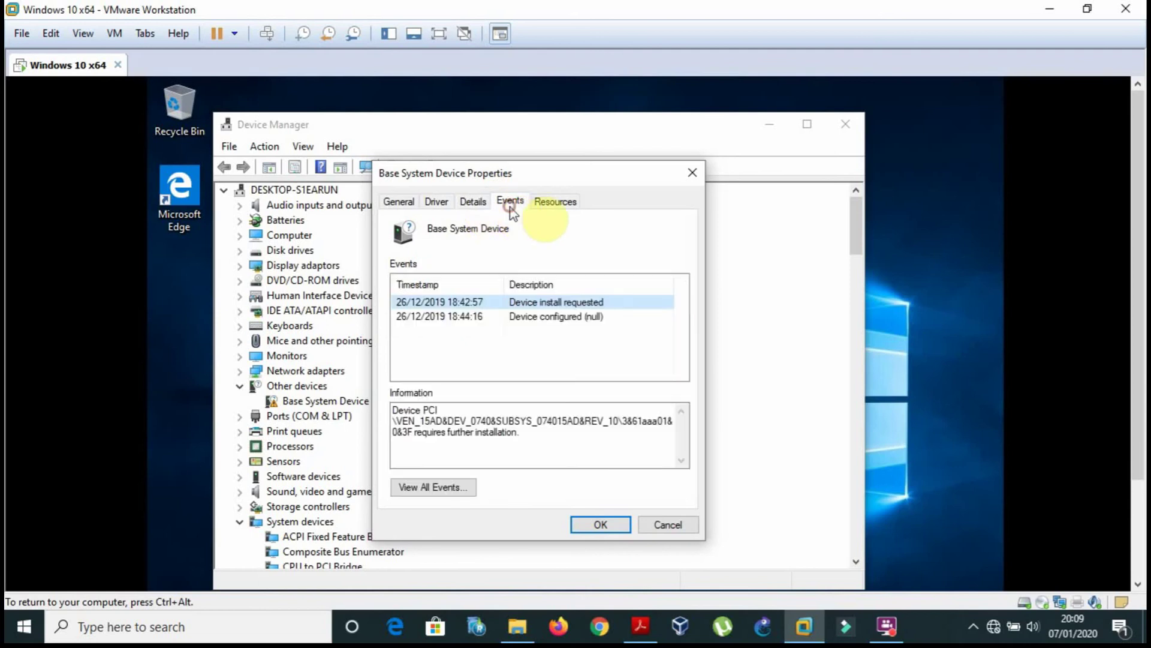
click(556, 206)
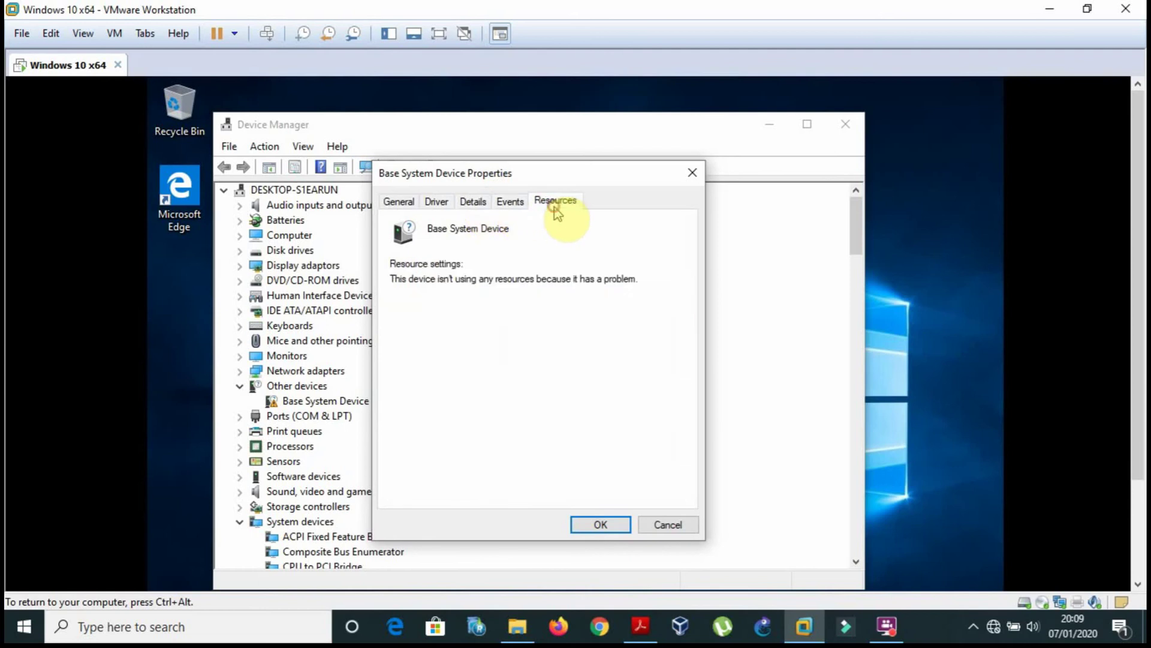
click(432, 204)
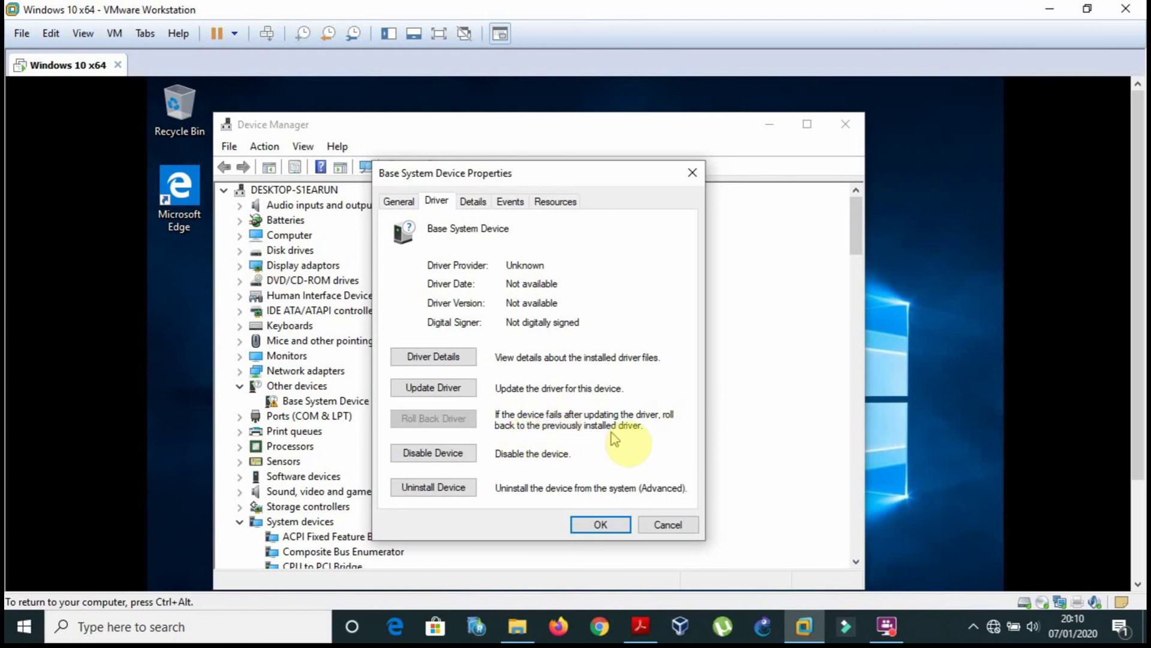
click(640, 627)
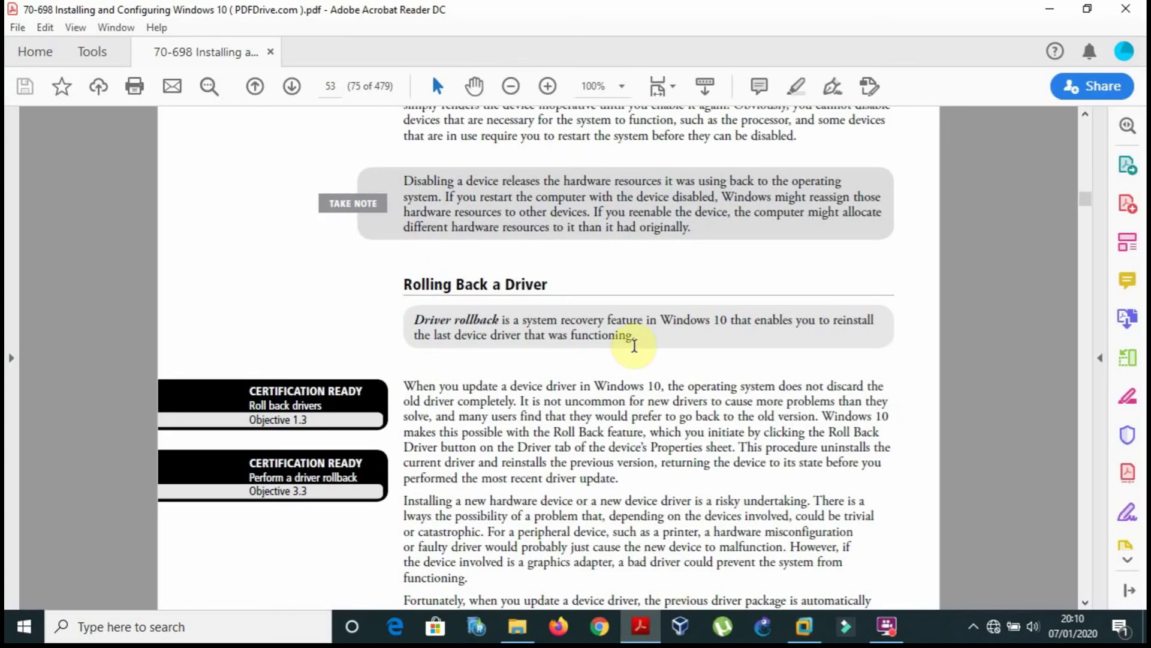
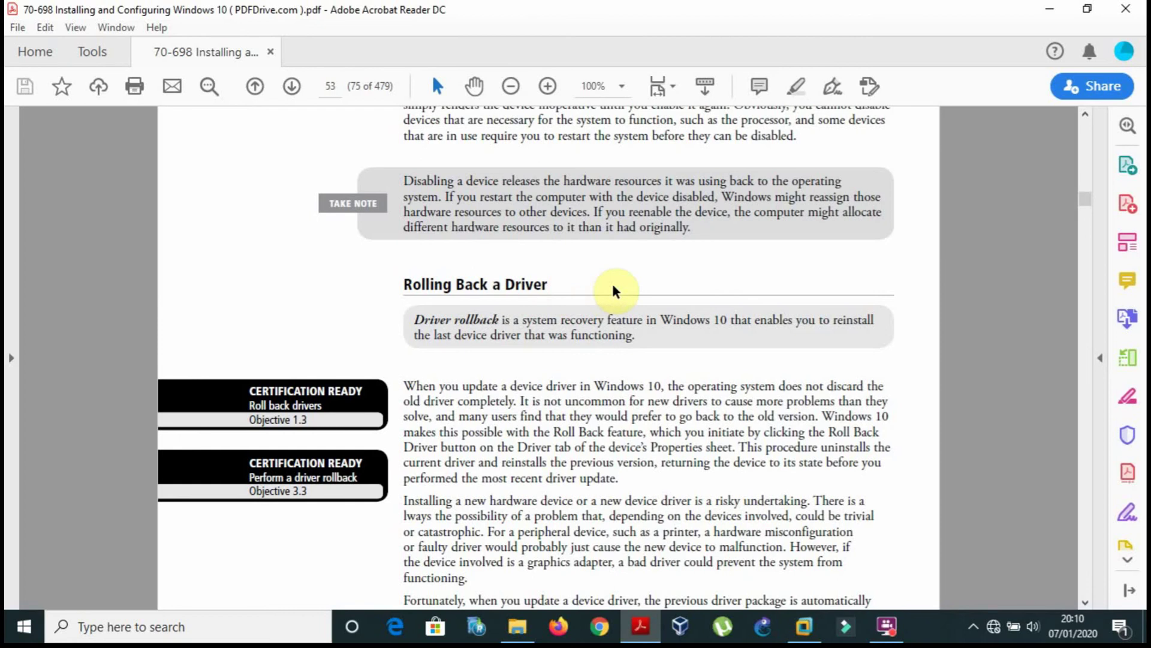
Check the Base System Device's Driver tab, see Roll Back Driver greyed out, and cancel.
click(803, 627)
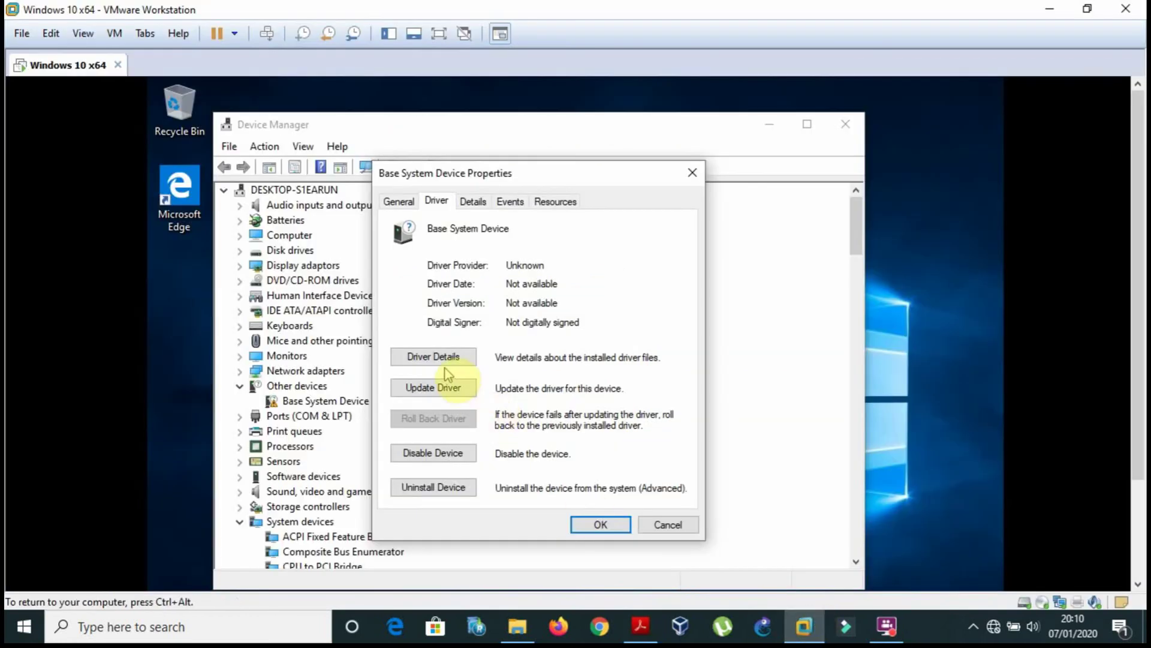
click(668, 525)
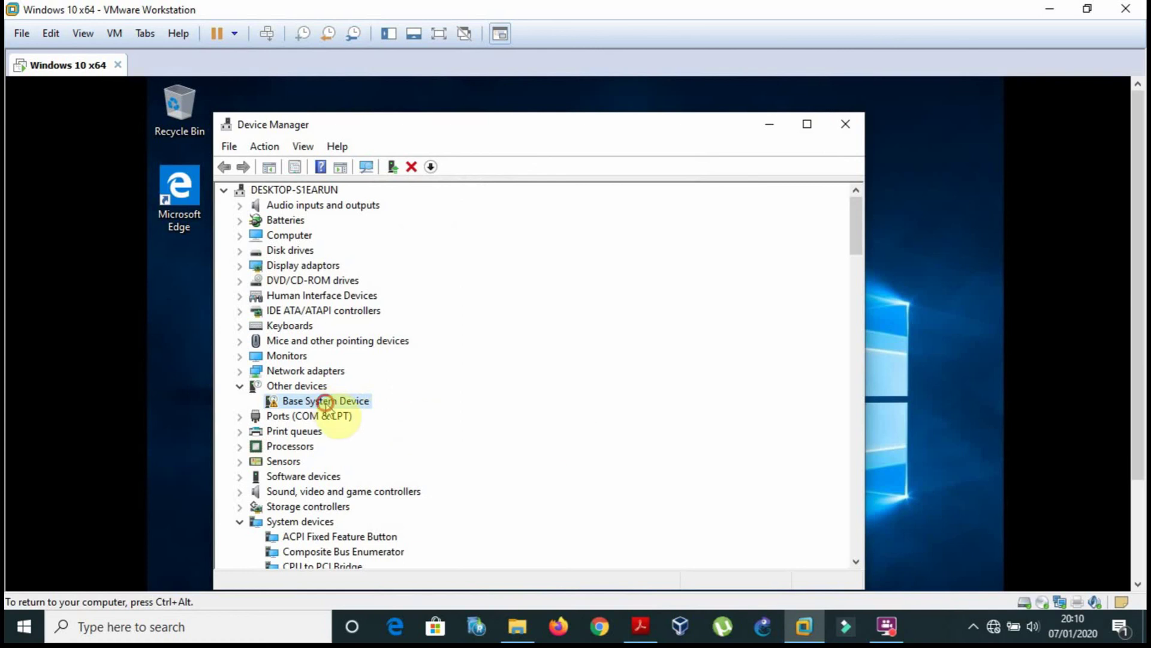
right_click(324, 403)
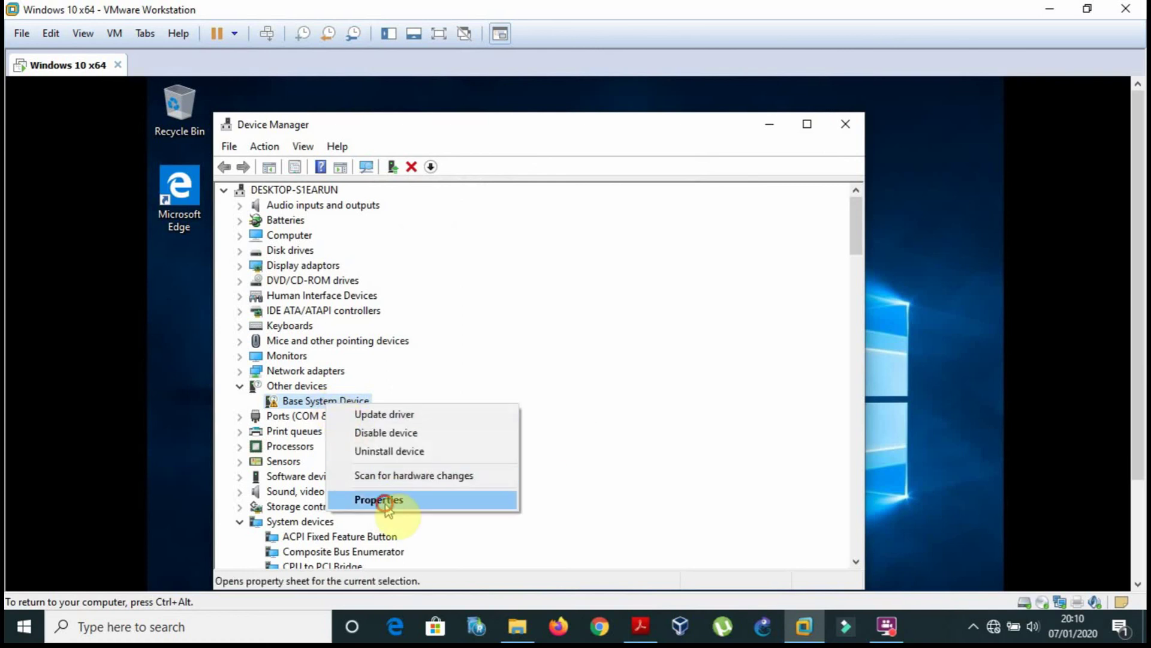
click(385, 500)
click(435, 201)
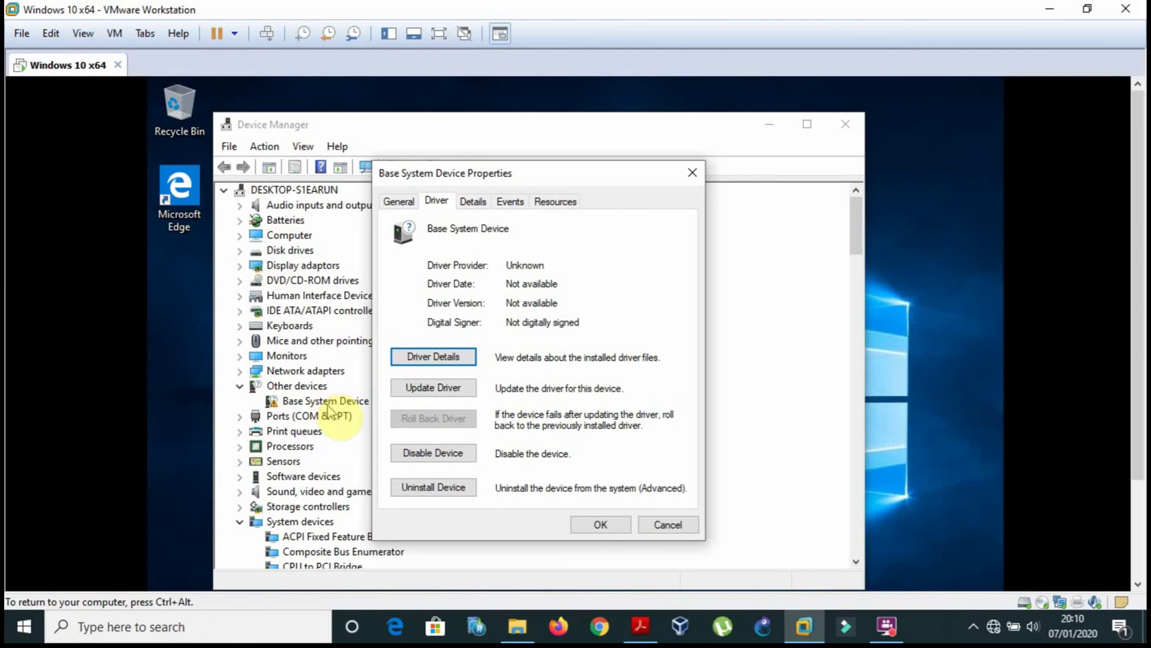
click(668, 523)
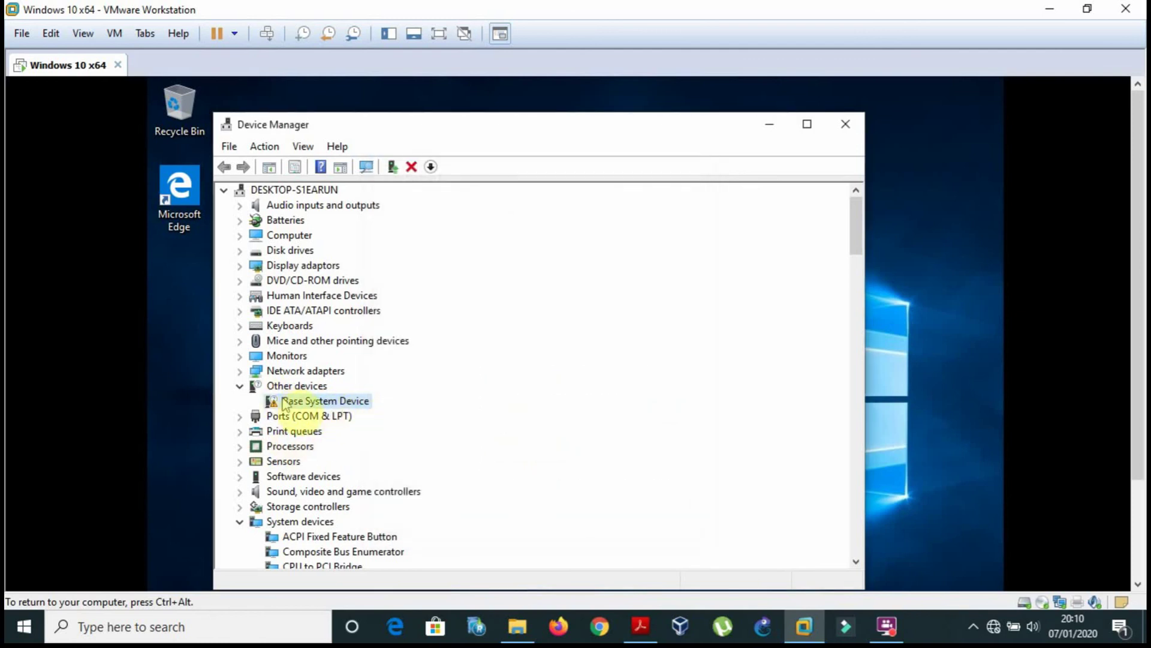
Expand the Network adapters category and briefly view its properties.
click(322, 371)
click(239, 372)
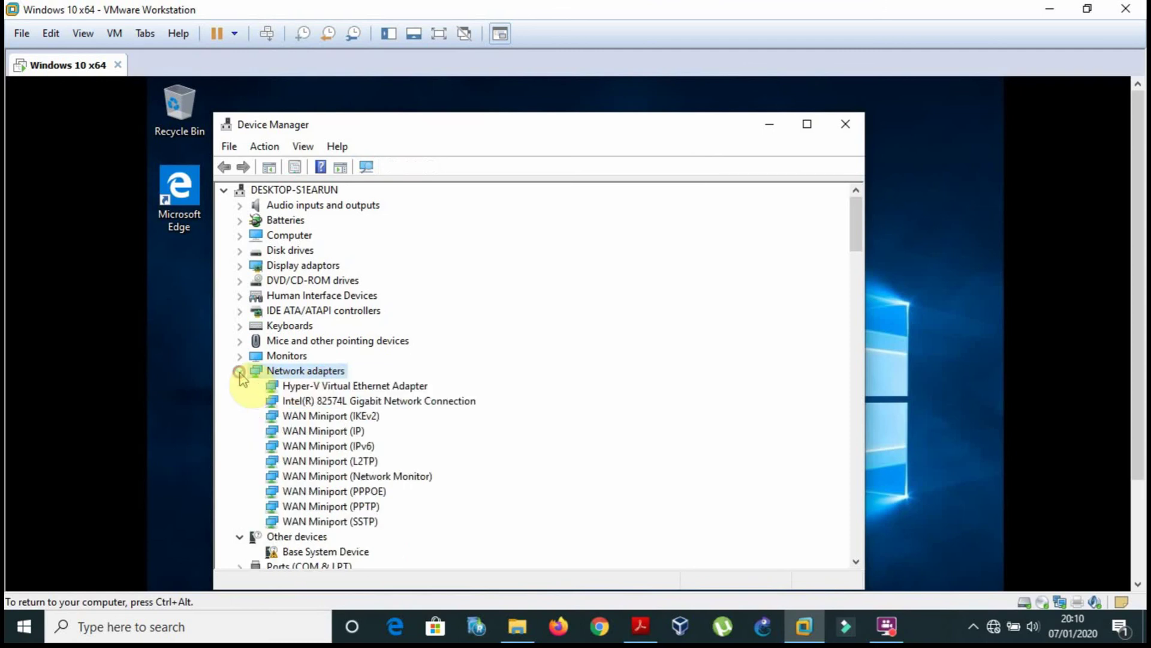
right_click(294, 373)
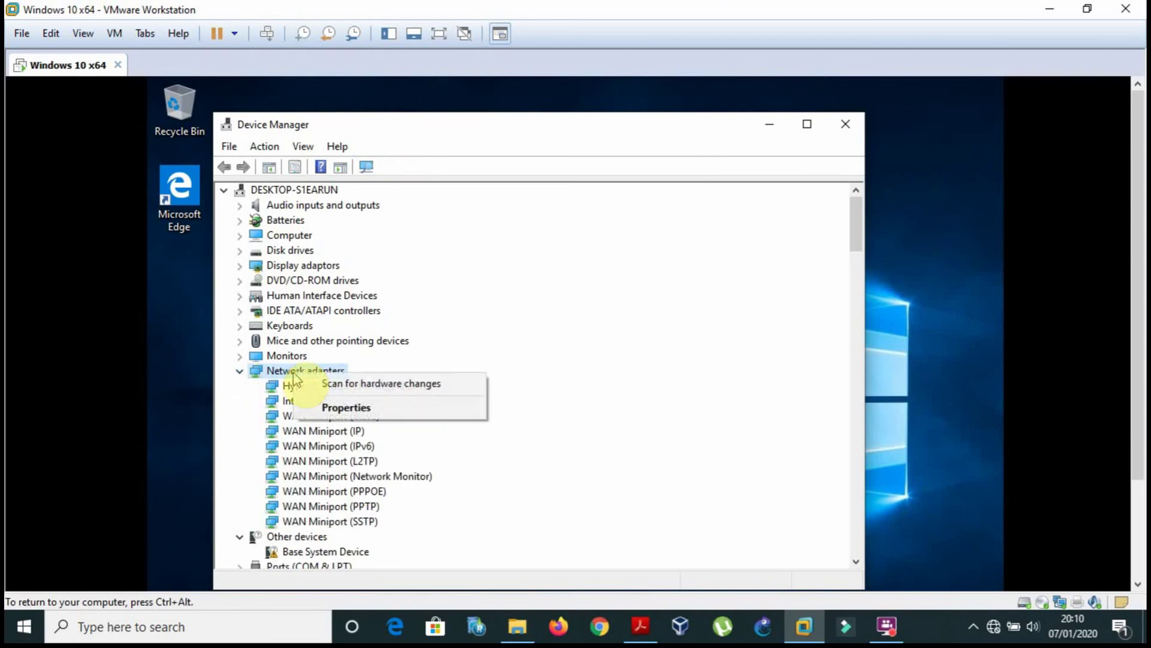
click(344, 403)
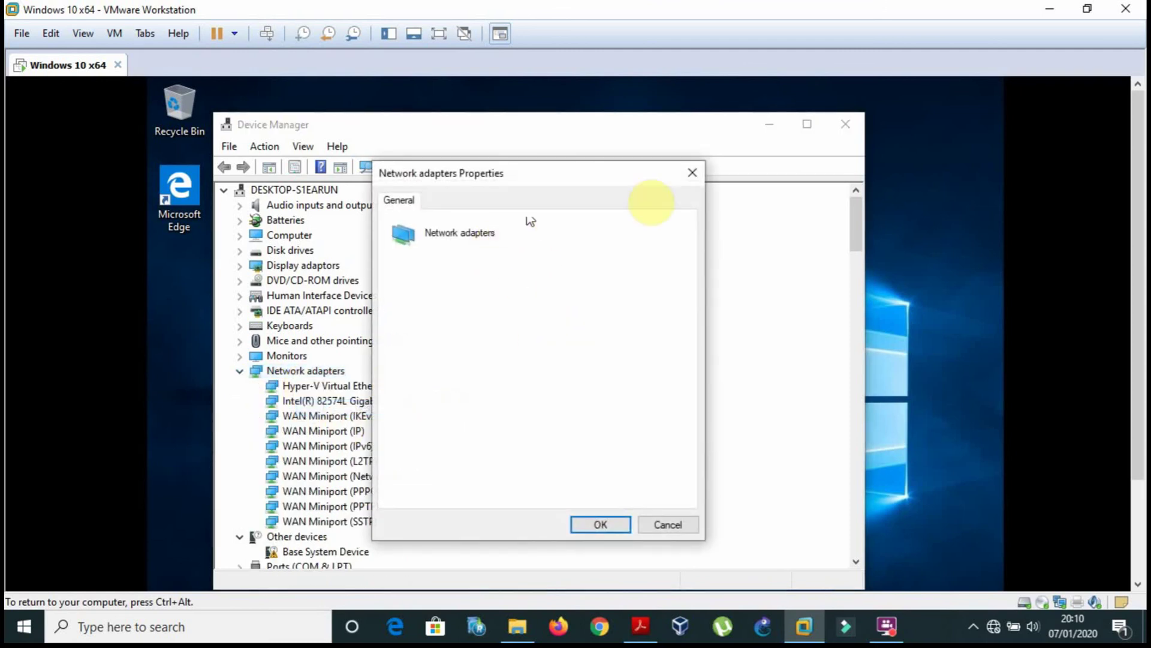
click(701, 174)
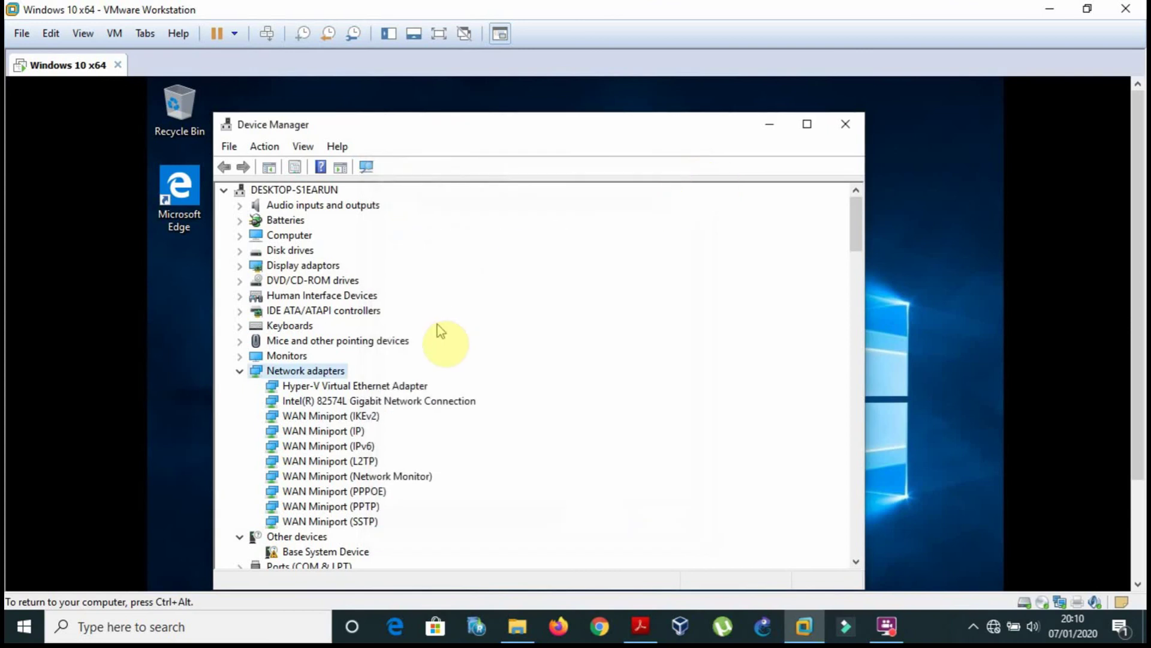
Inspect the Hyper-V Virtual Ethernet Adapter's Advanced and Driver tabs, then return to the textbook PDF.
click(406, 388)
right_click(406, 389)
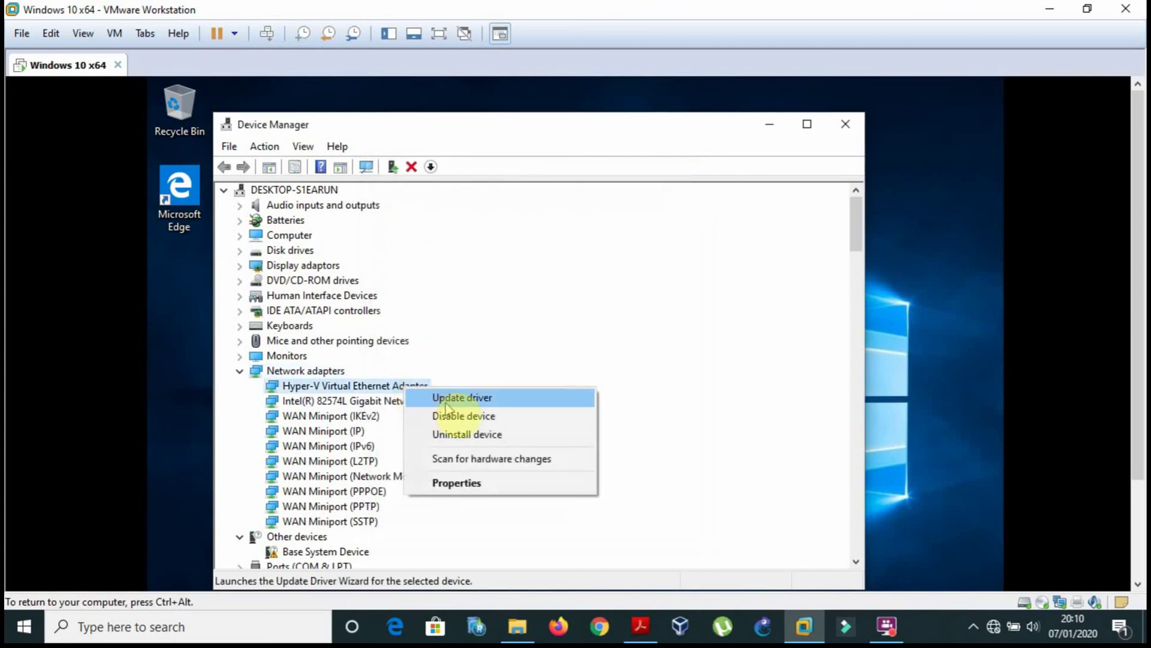
click(466, 493)
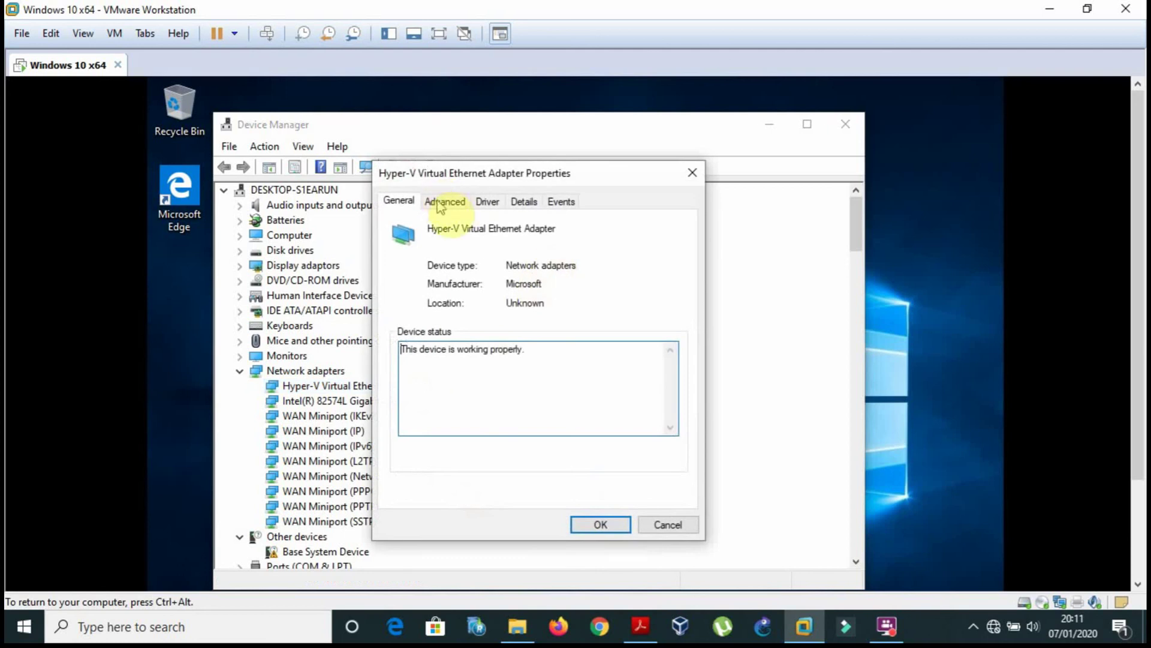
click(441, 206)
click(486, 203)
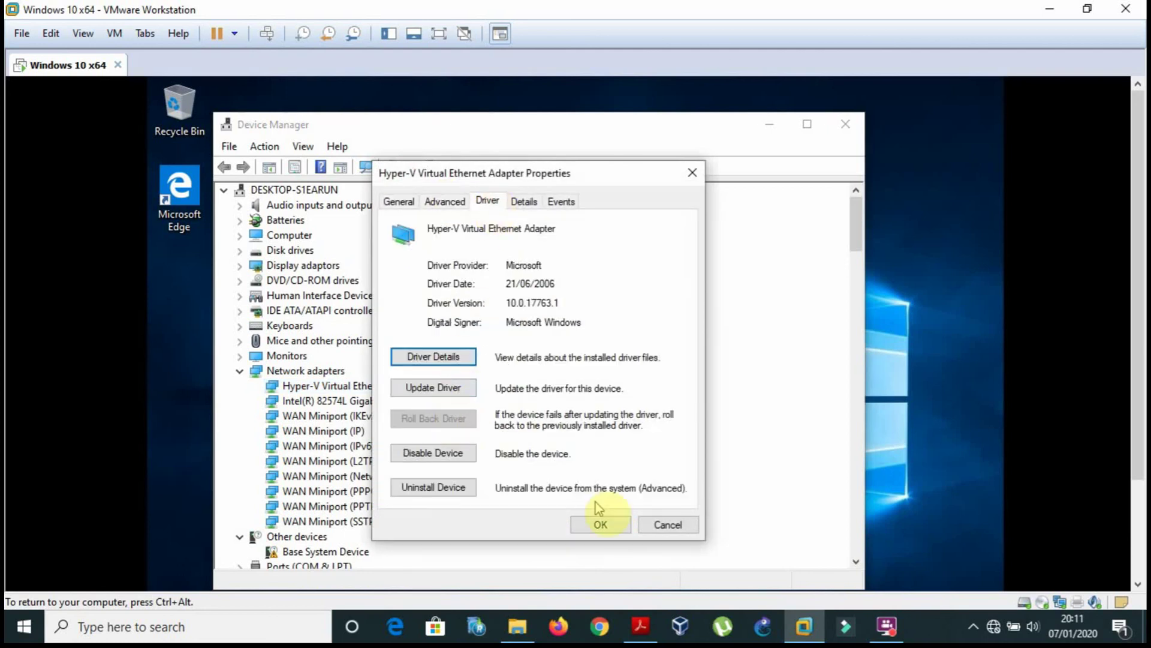
click(659, 525)
click(640, 627)
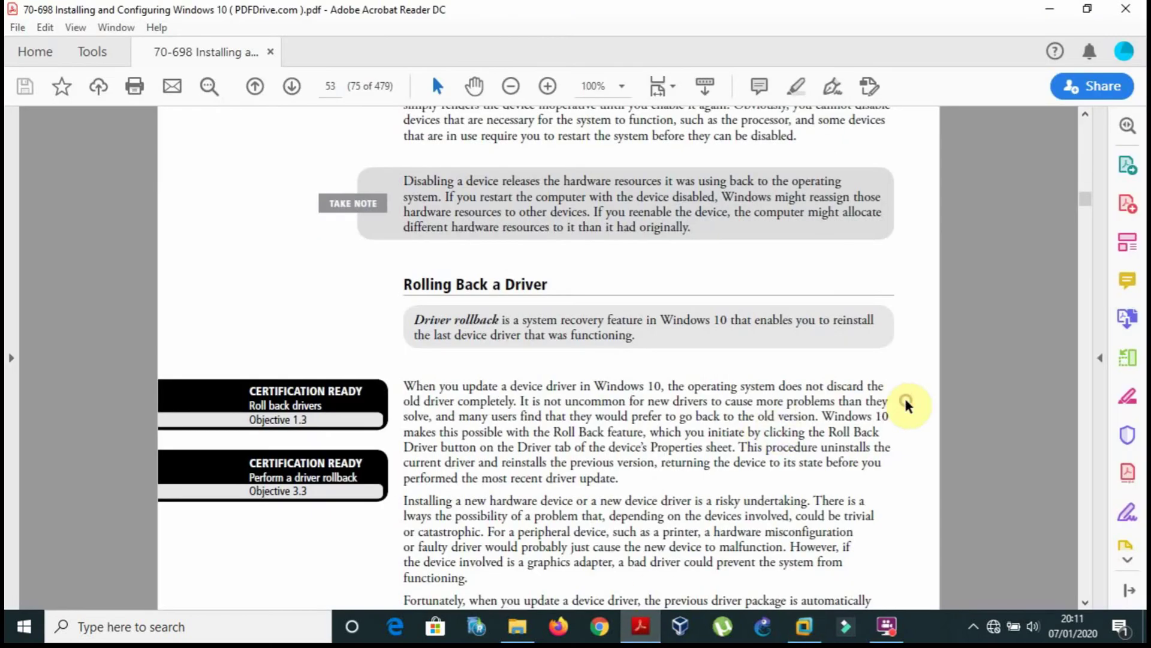
Read page 54's Roll Back a Device Driver steps in the PDF, then return to the VM.
scroll(906, 406, down, 5)
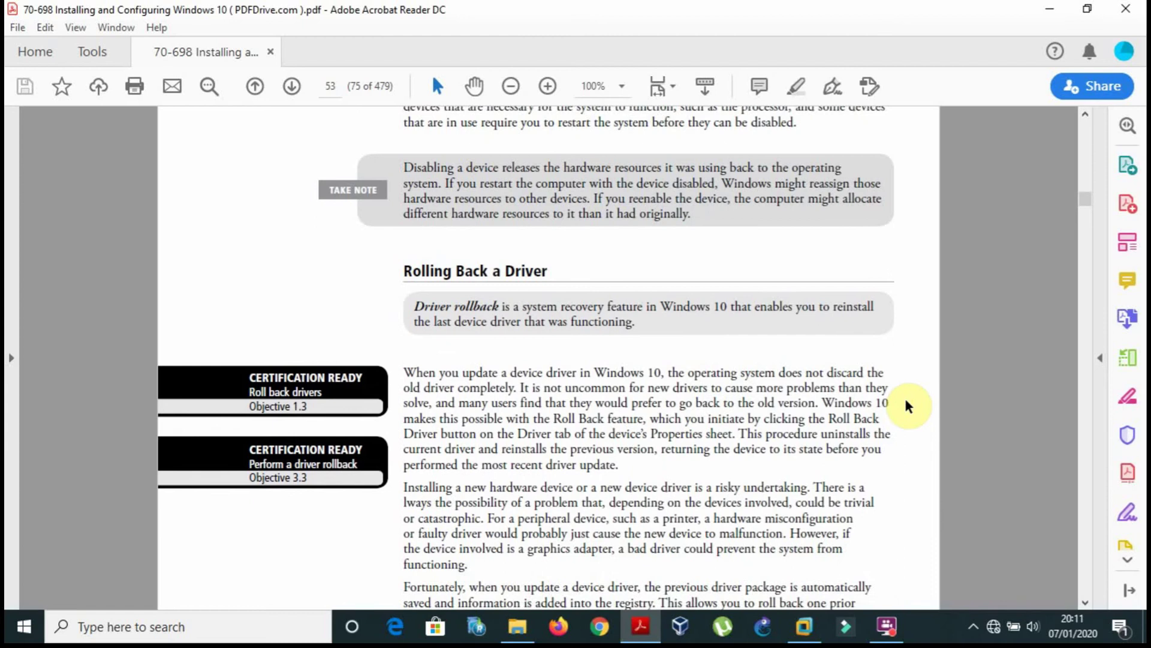
scroll(906, 406, down, 10)
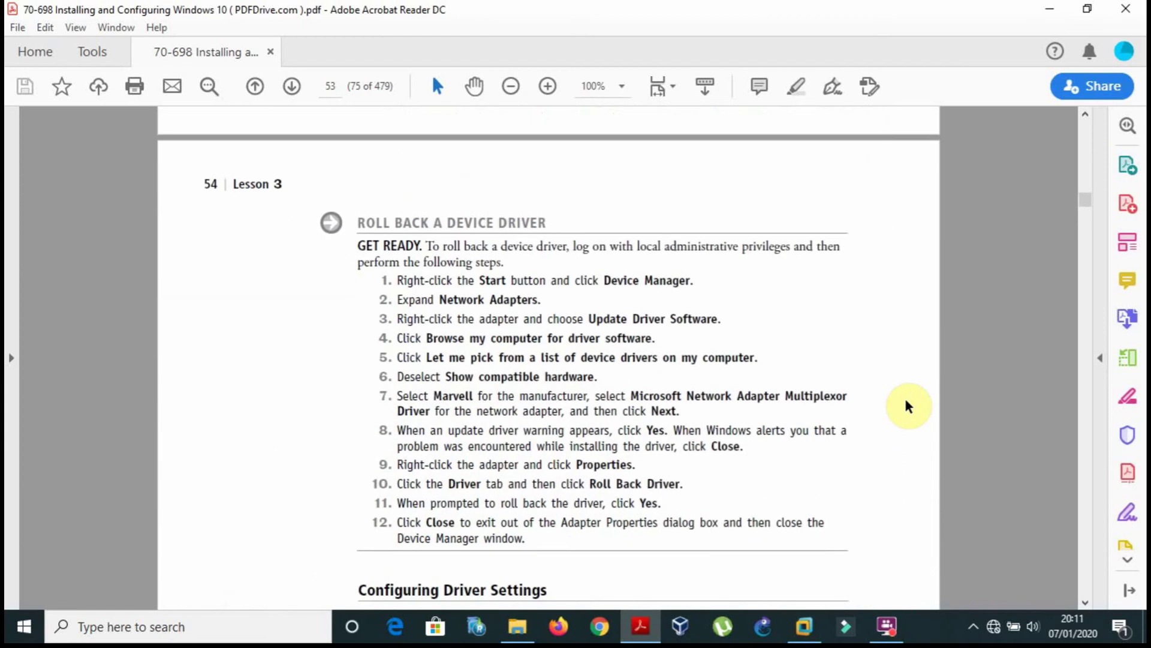
scroll(905, 405, down, 1)
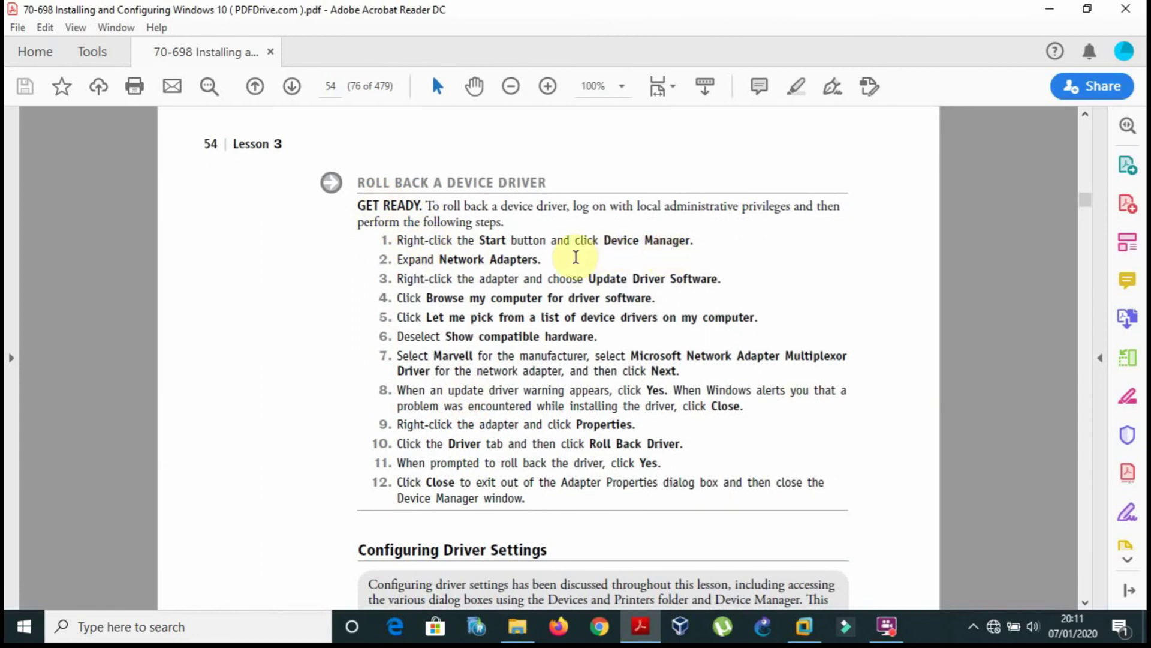
click(806, 627)
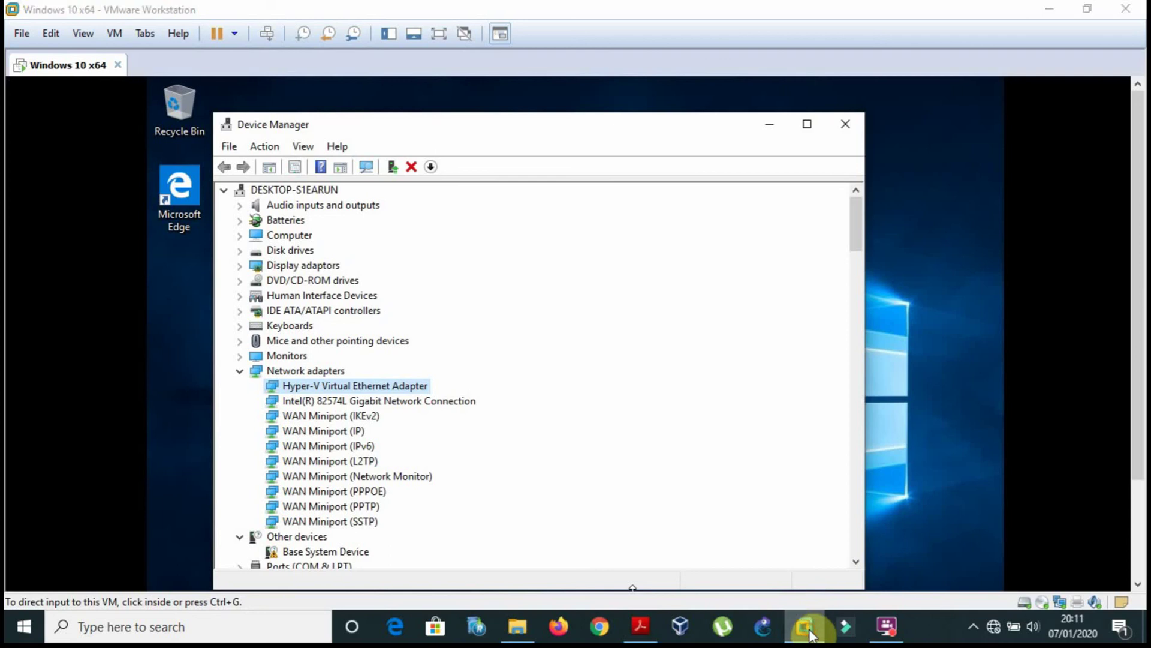
Re-expand Network adapters while cross-checking the PDF, then select the Hyper-V Virtual Ethernet Adapter.
click(806, 627)
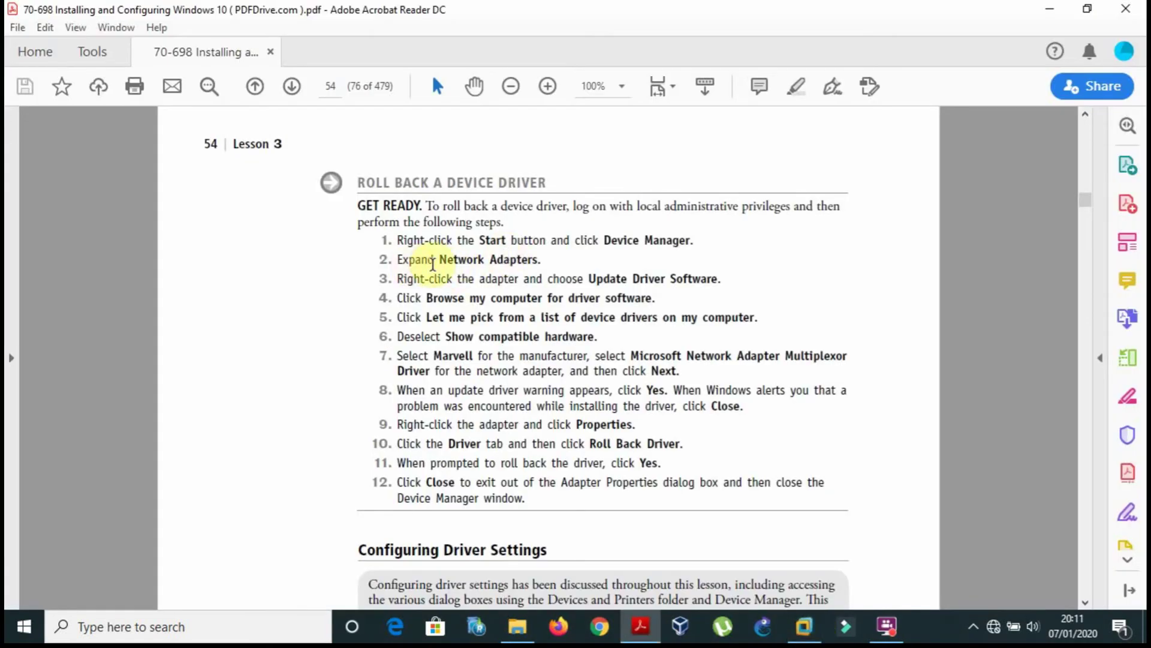
click(806, 627)
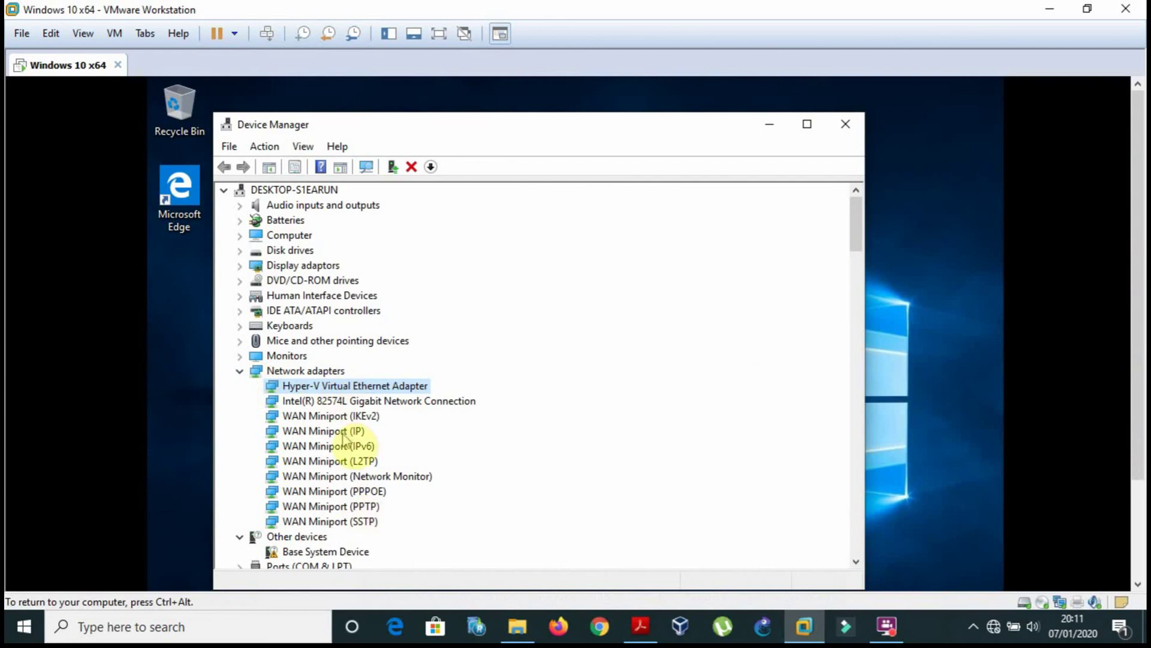
click(239, 373)
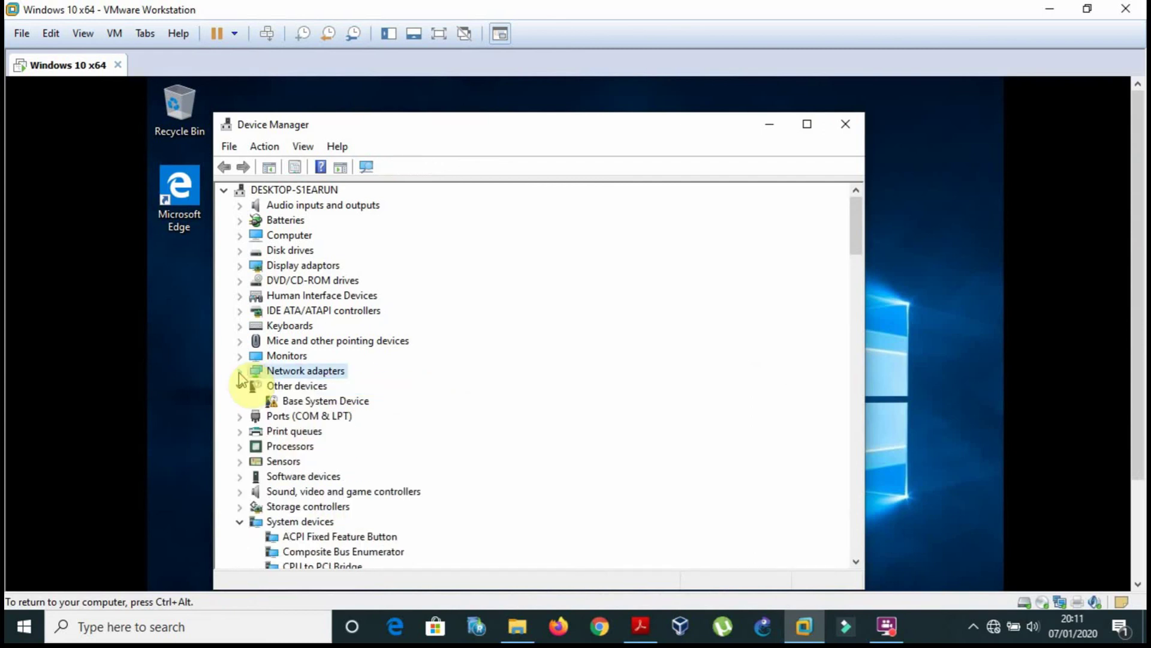
click(240, 372)
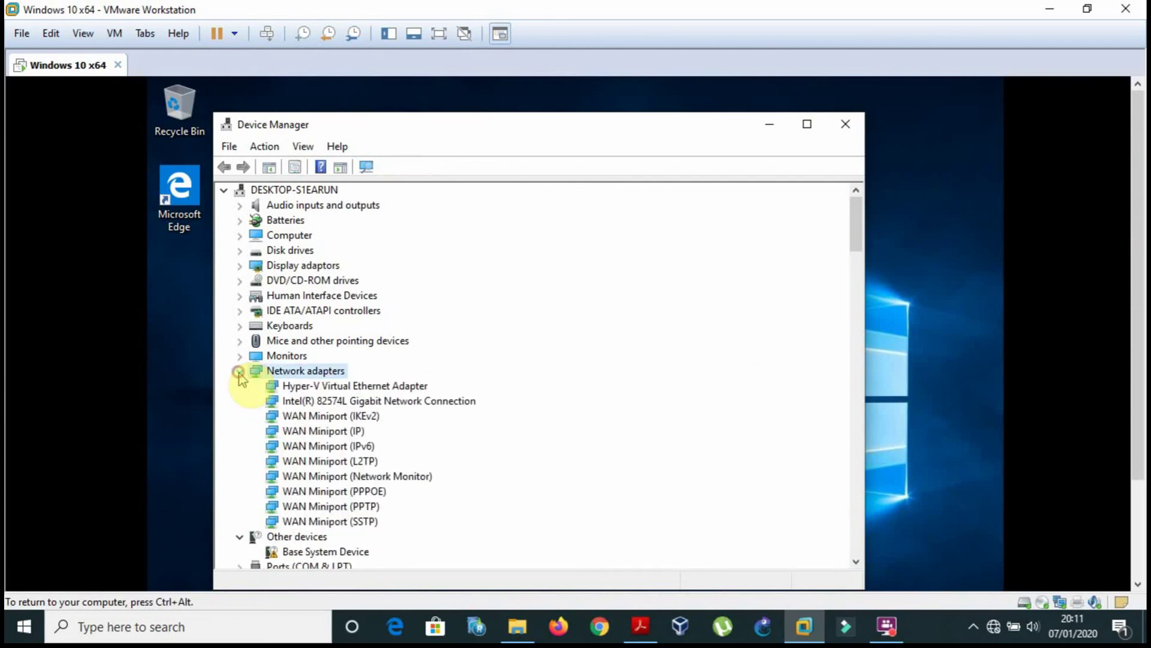
click(636, 627)
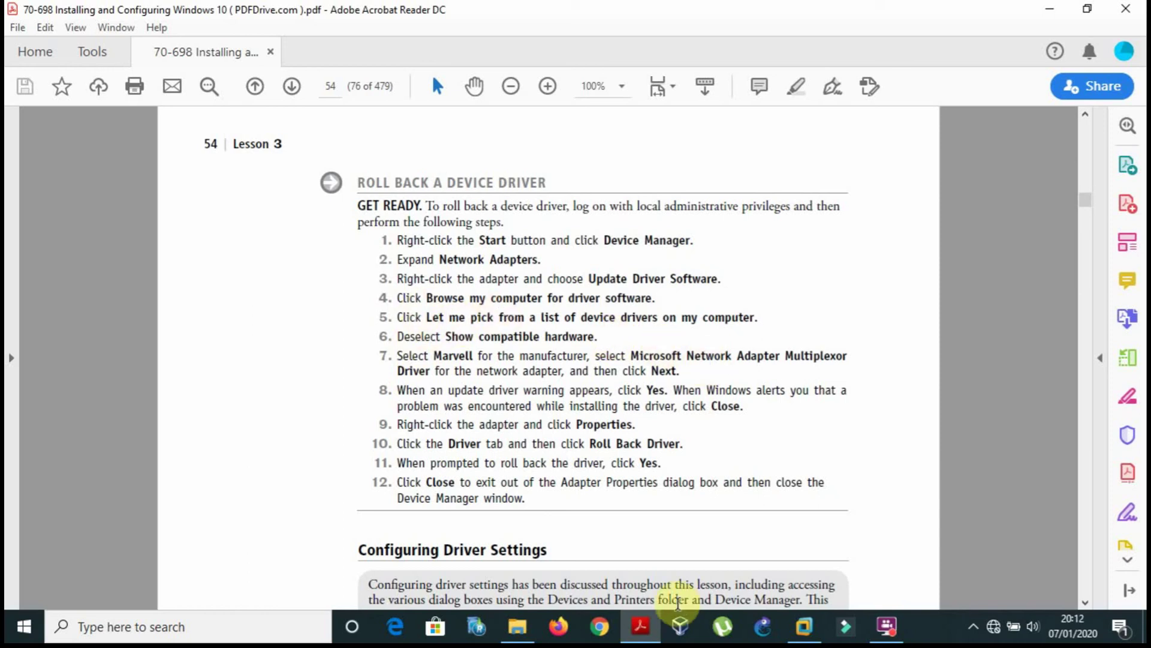
click(804, 627)
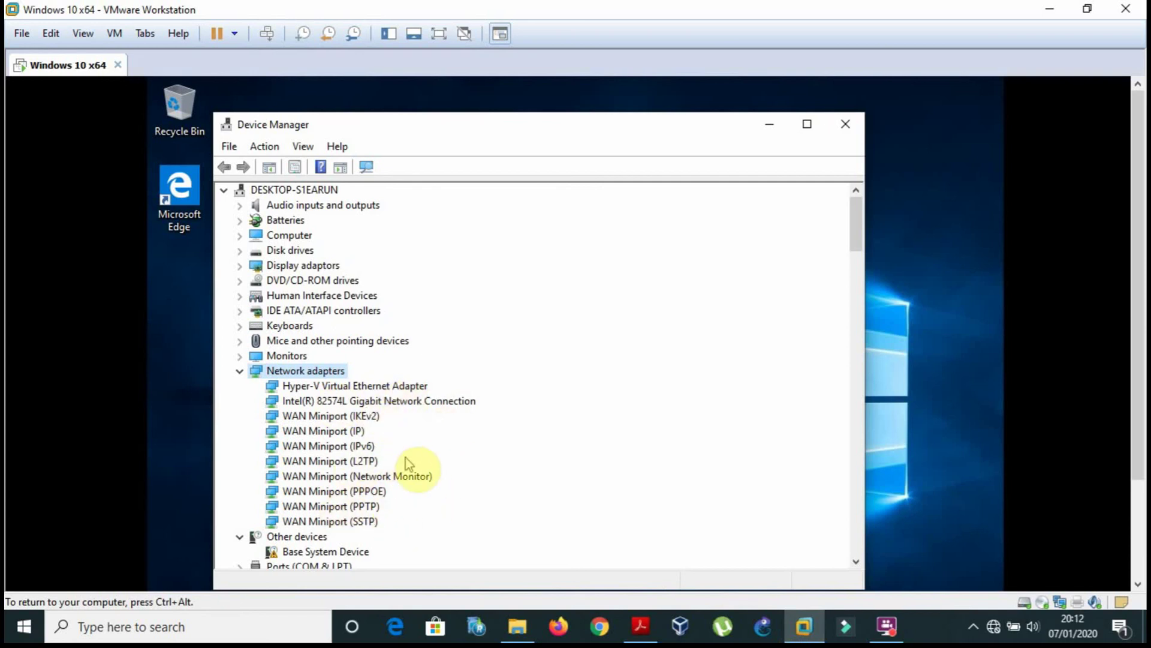
click(627, 615)
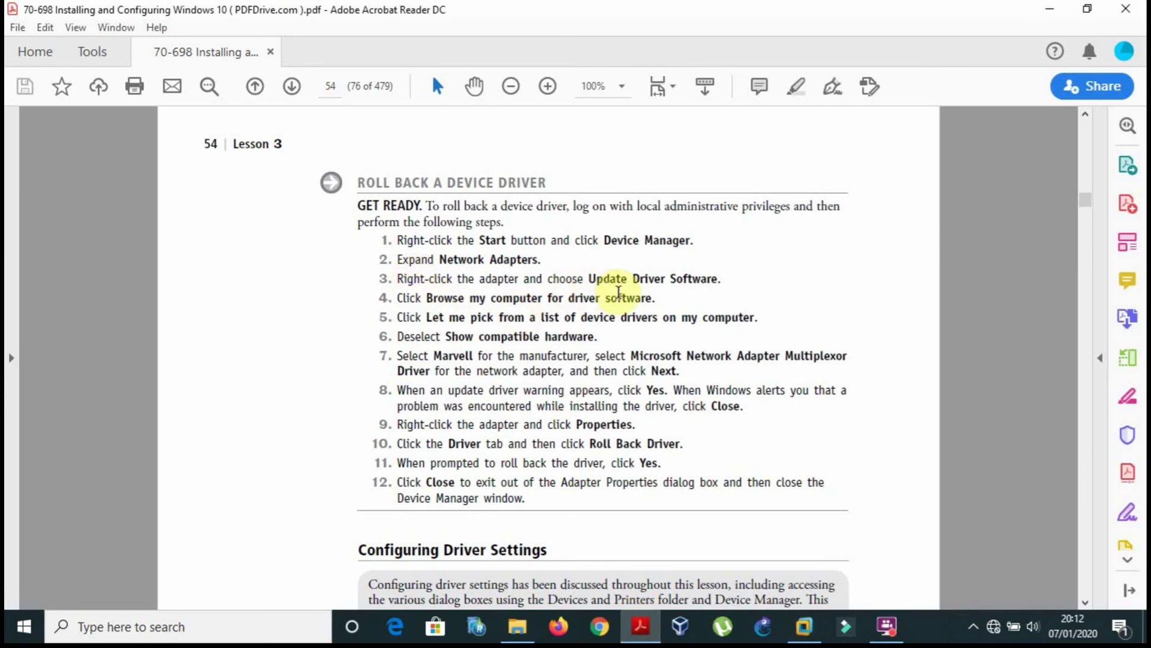
click(638, 624)
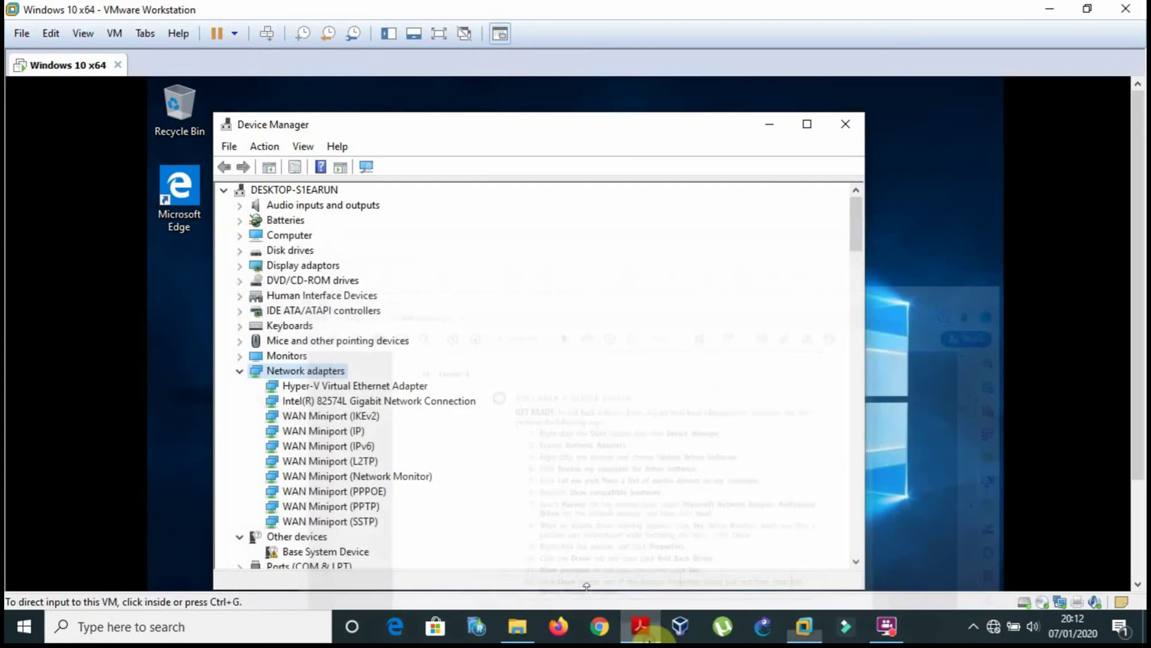
click(409, 389)
click(413, 409)
right_click(411, 406)
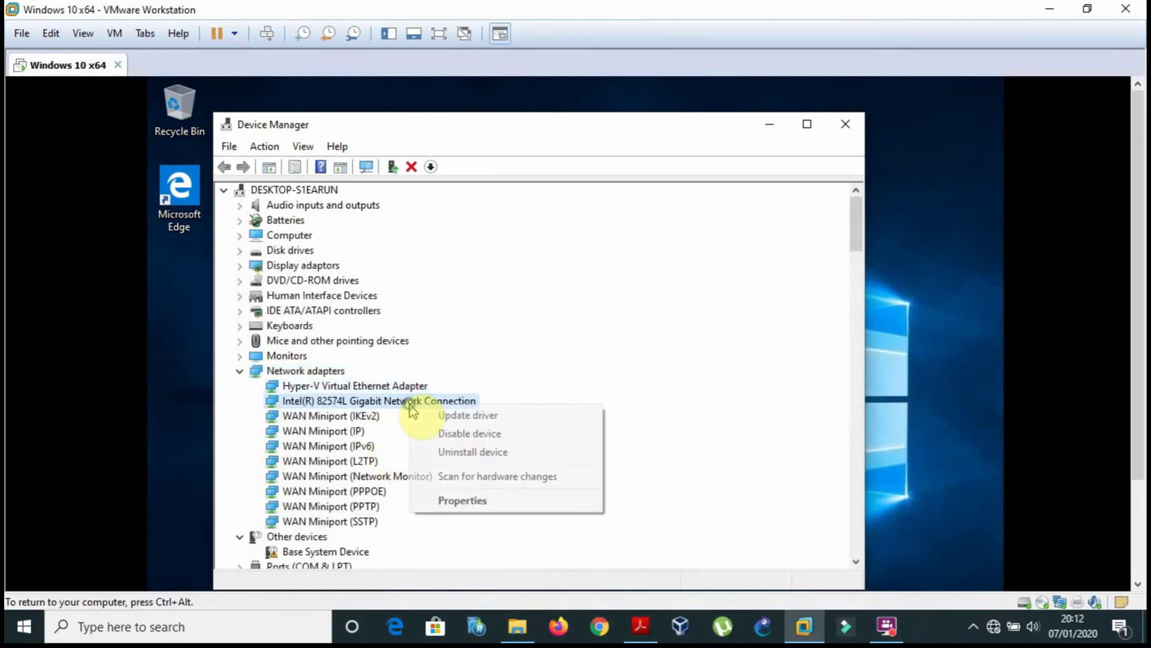
click(483, 414)
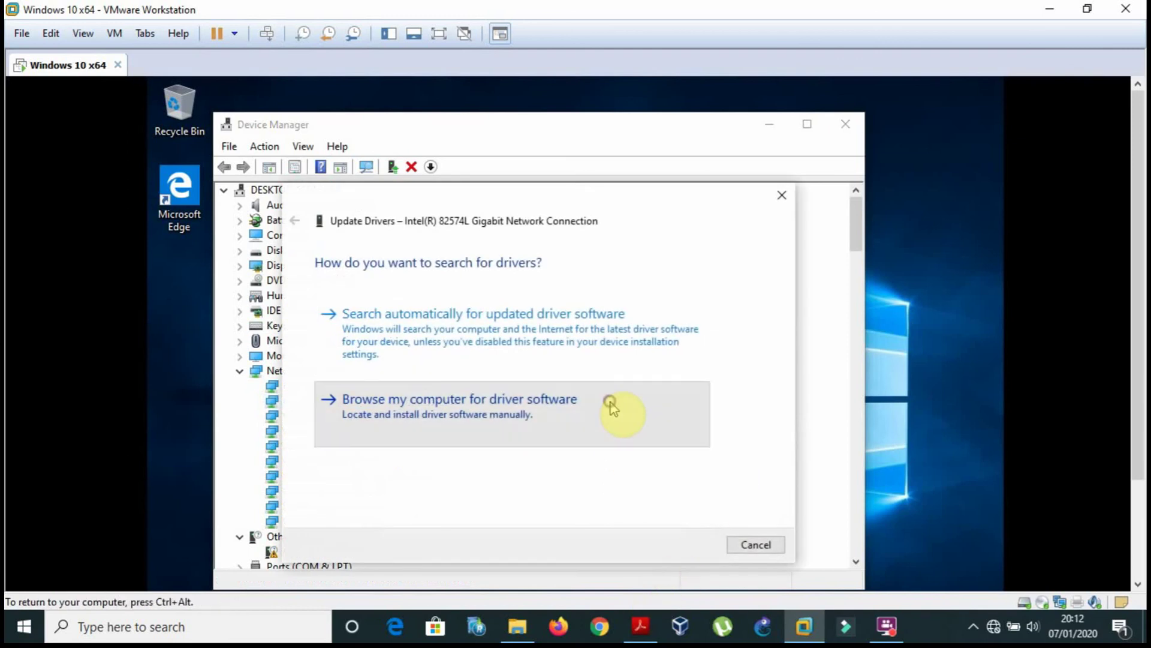
click(611, 406)
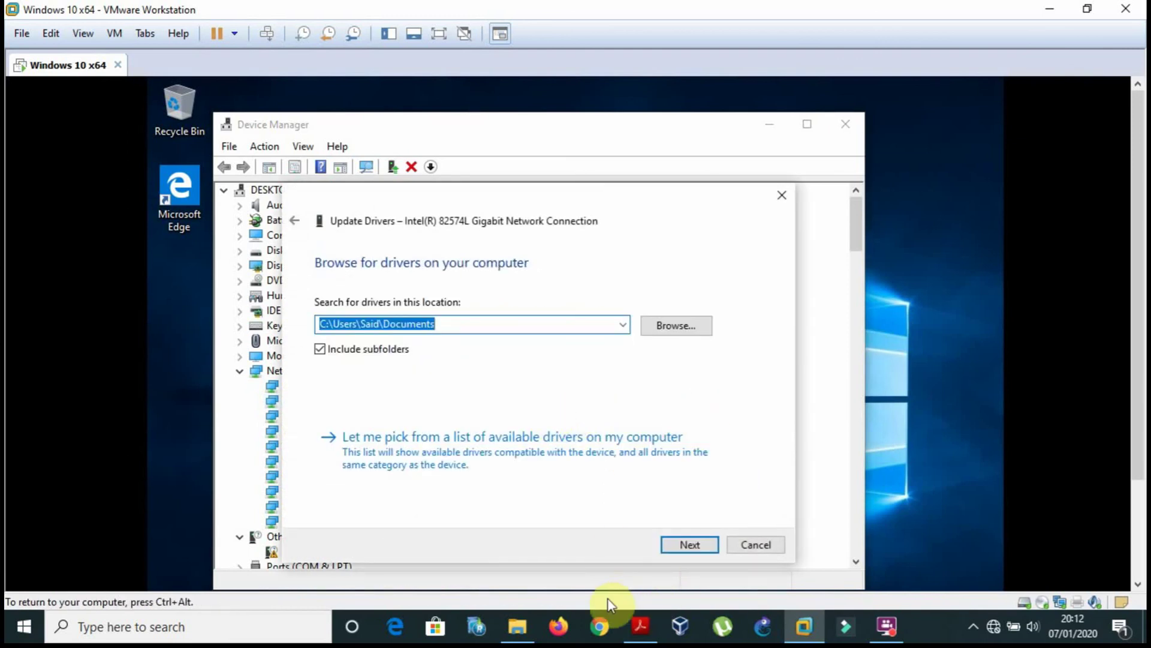
click(626, 626)
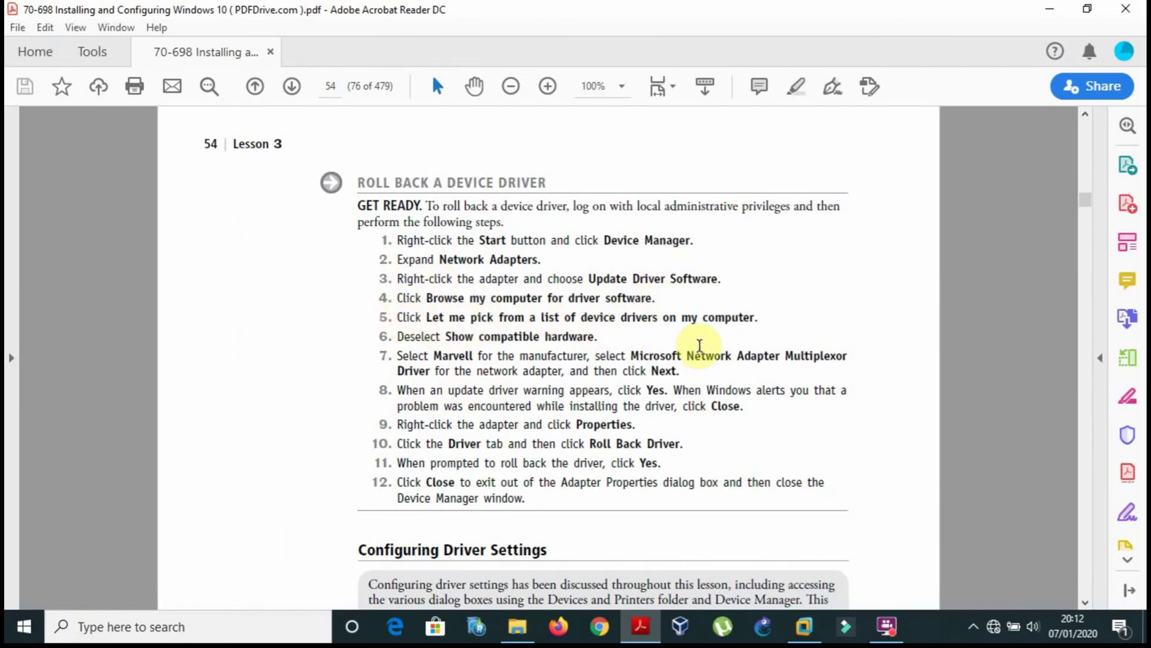
click(648, 628)
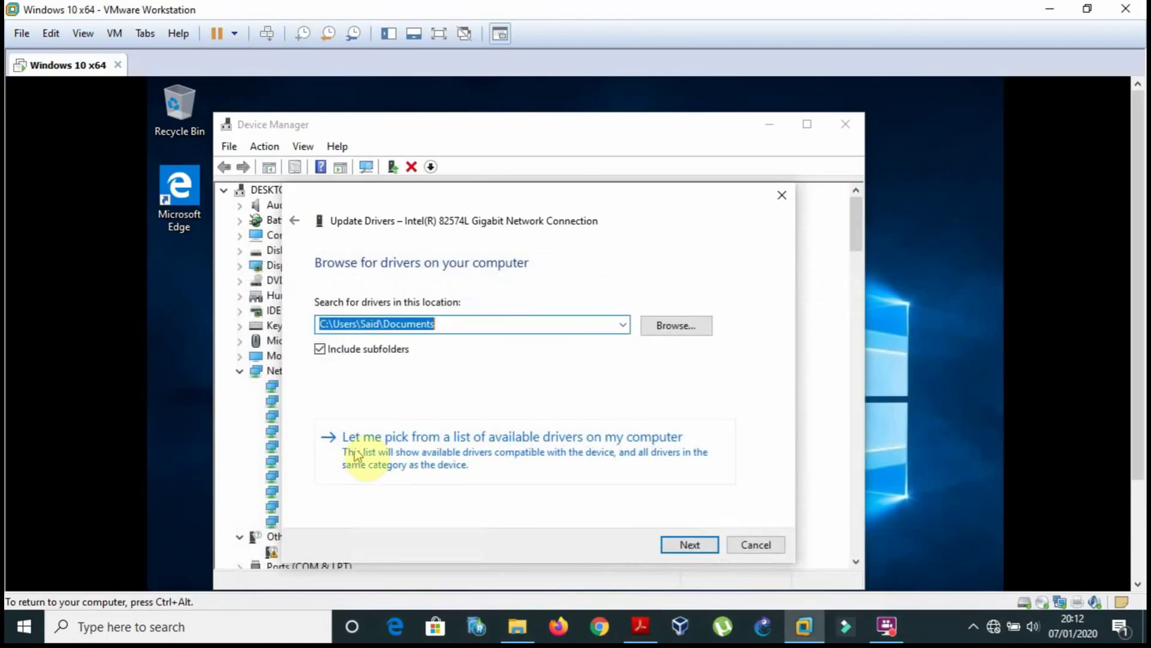
click(376, 449)
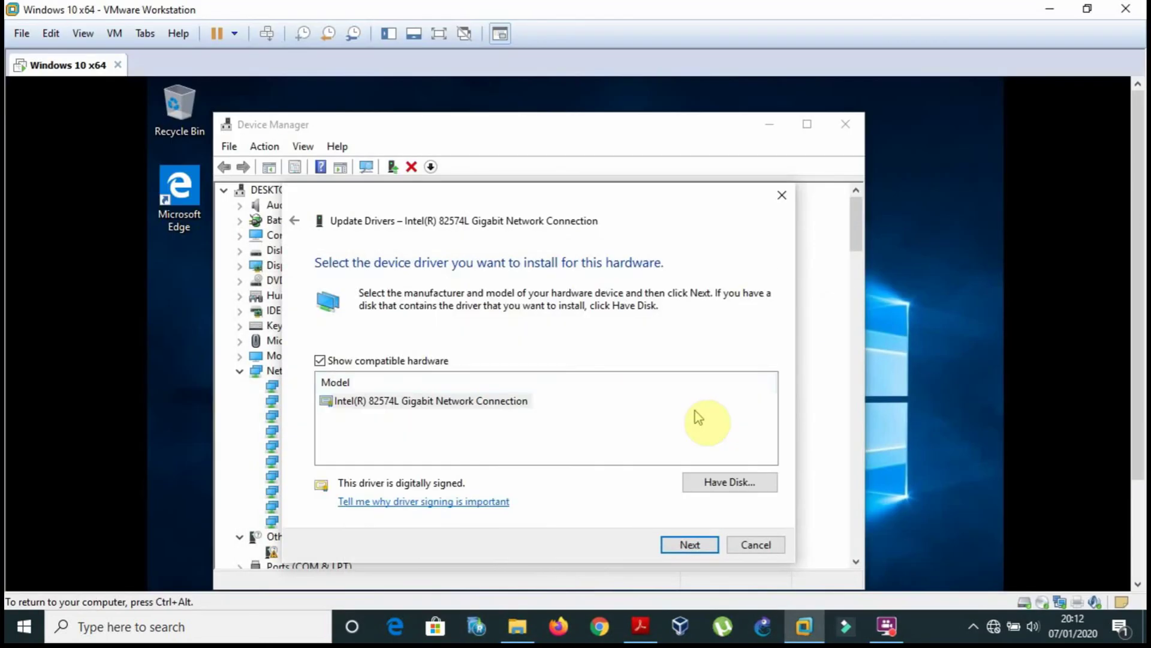
click(641, 626)
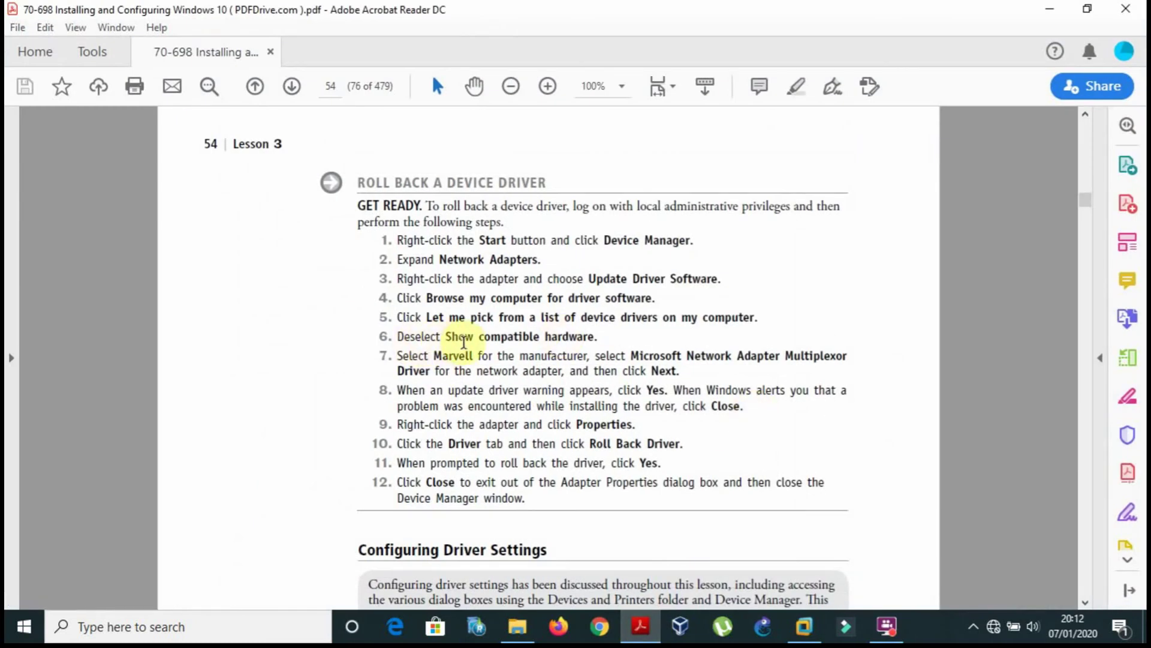
click(655, 630)
click(442, 478)
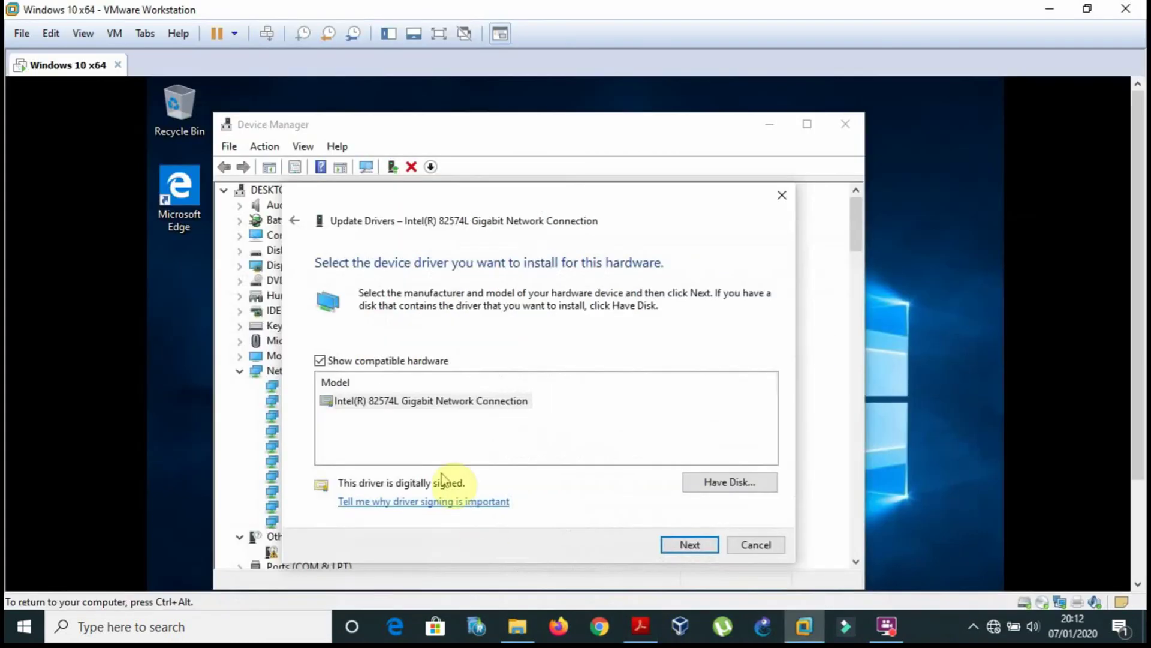
click(732, 547)
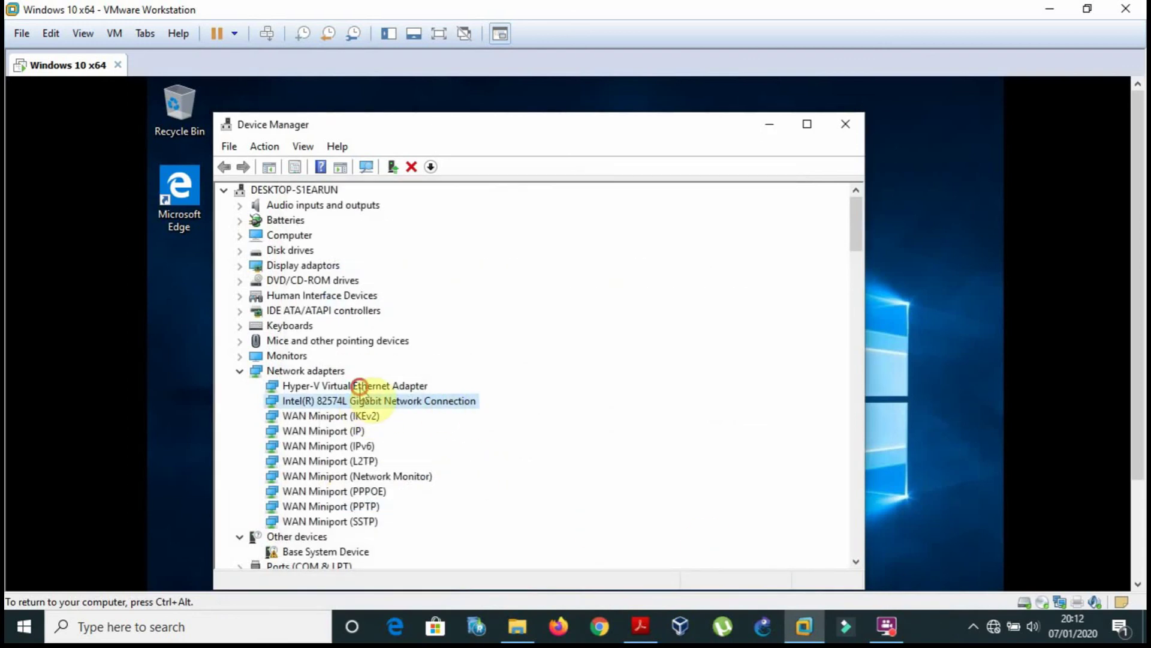
Update the Hyper-V adapter's driver via Browse my computer > Let me pick, unticking Show compatible hardware.
right_click(360, 386)
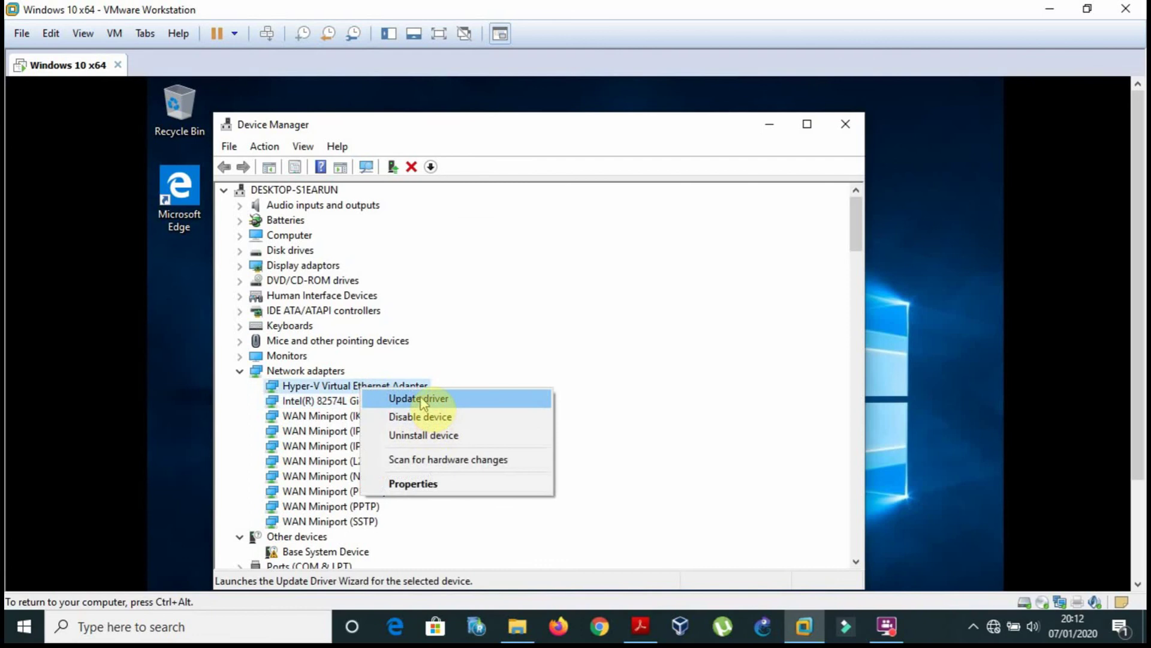
click(423, 401)
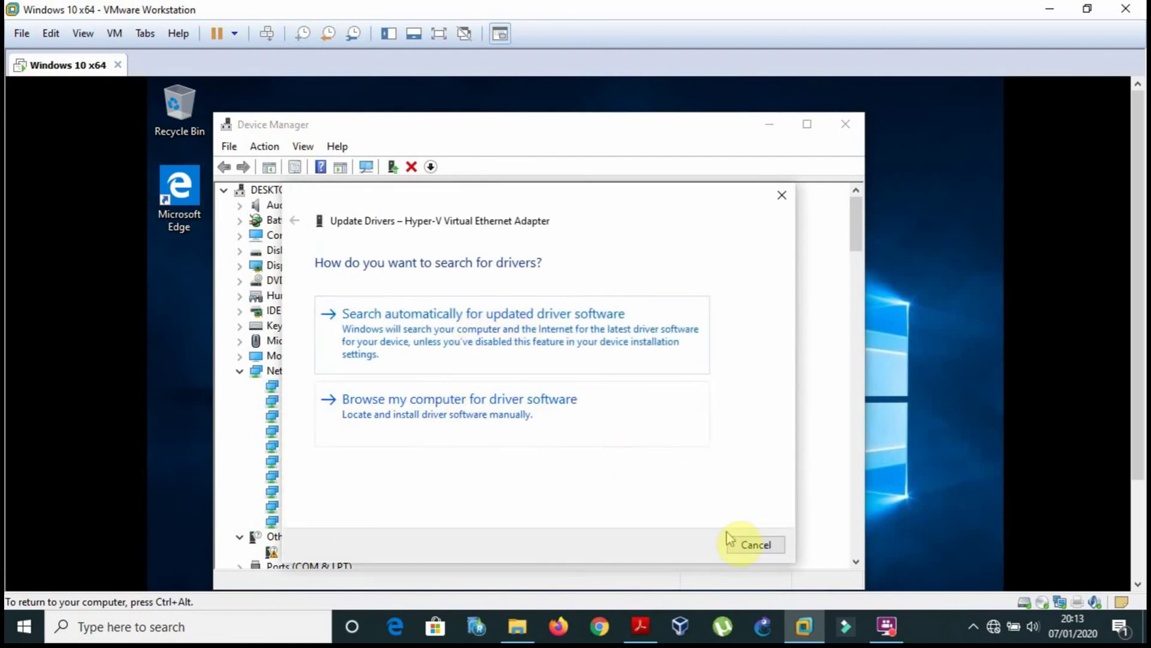
click(742, 546)
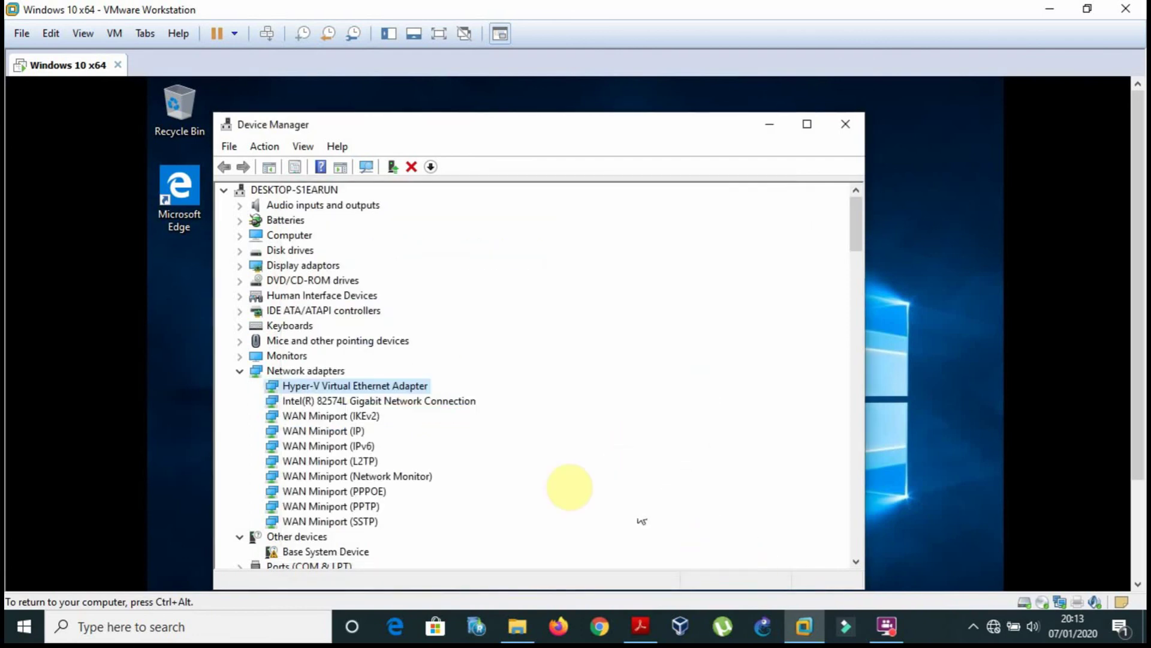
right_click(415, 386)
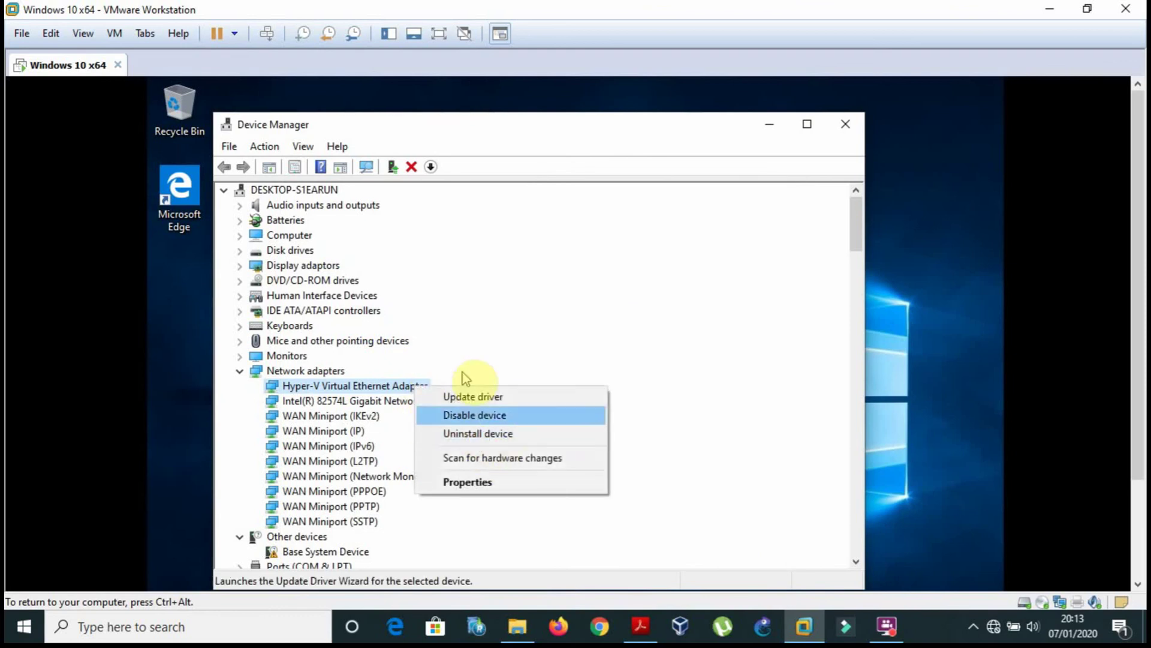
click(474, 396)
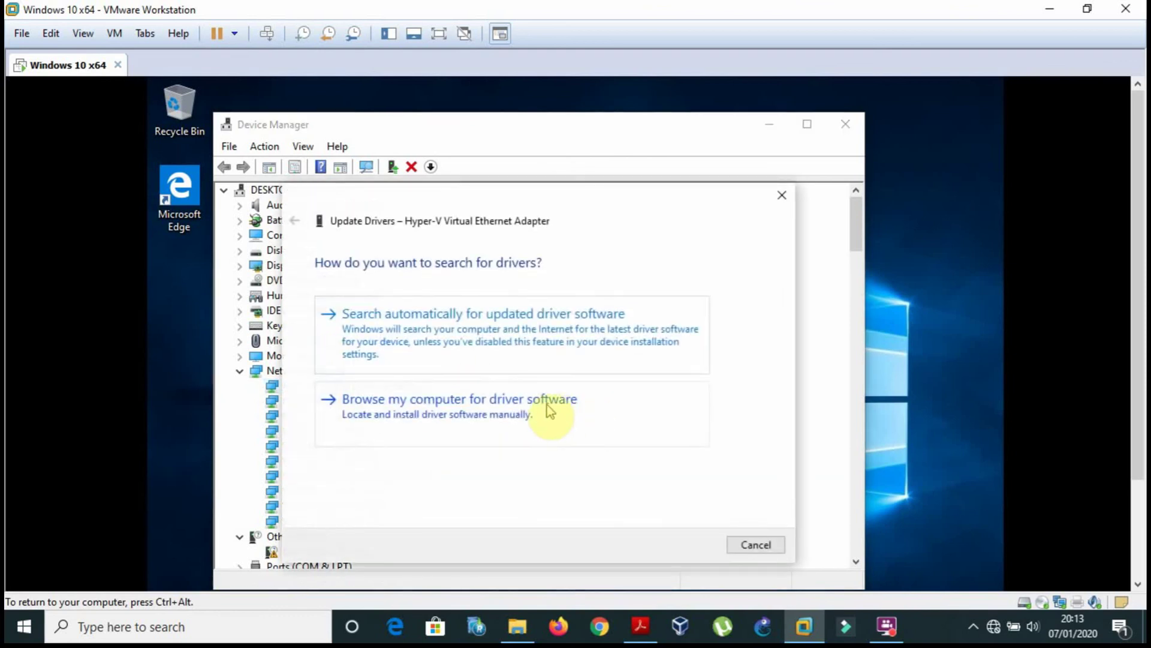
click(519, 405)
click(480, 457)
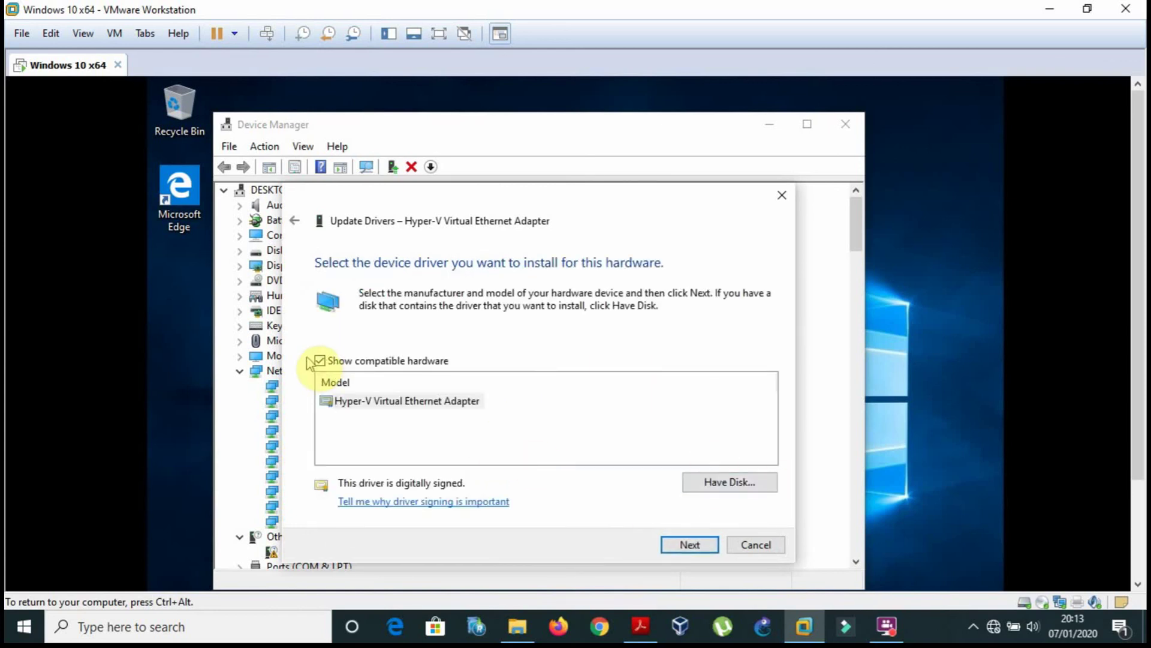
click(320, 362)
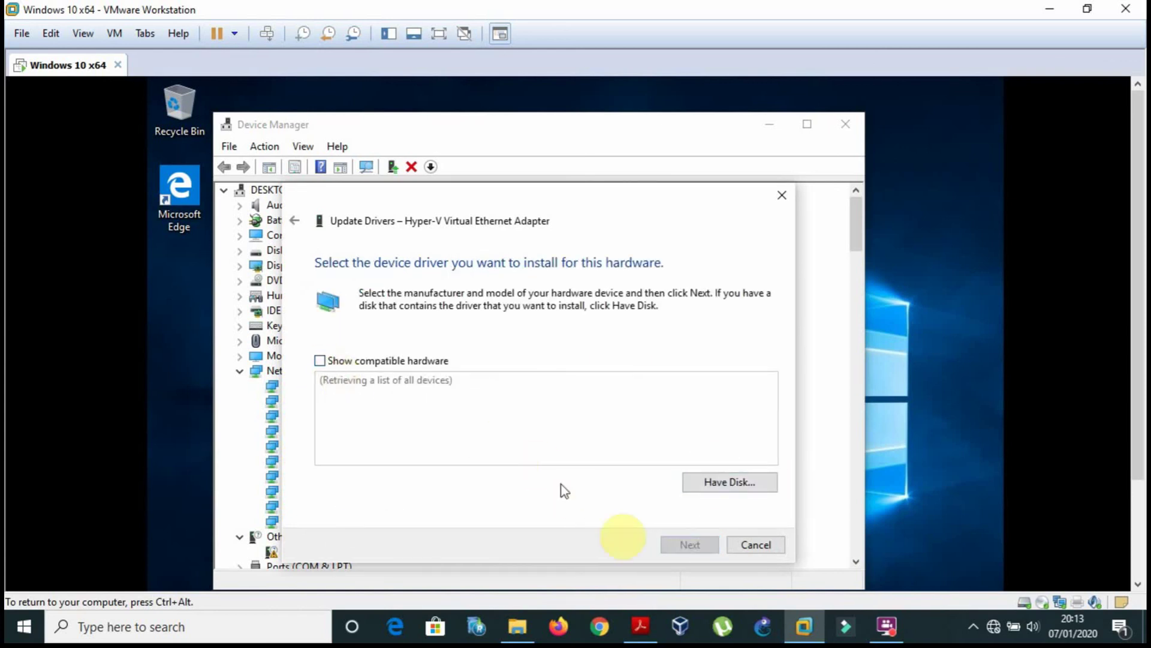
Consult the PDF, then step the Manufacturer list down from Microsoft to Movistar.
click(640, 627)
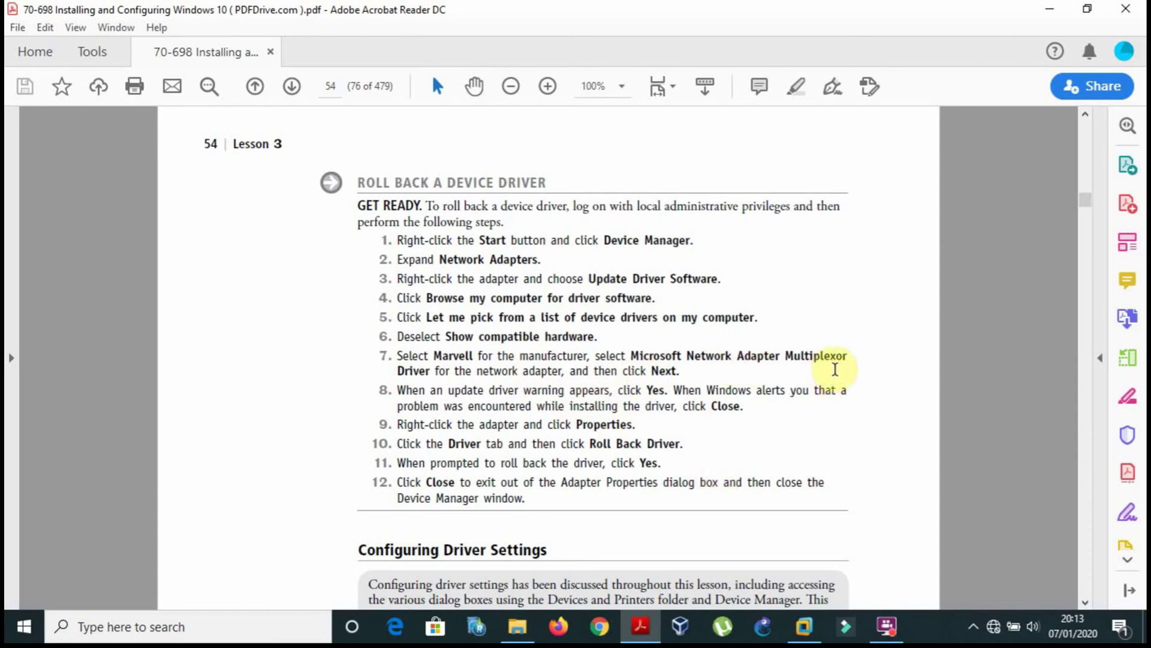
click(641, 627)
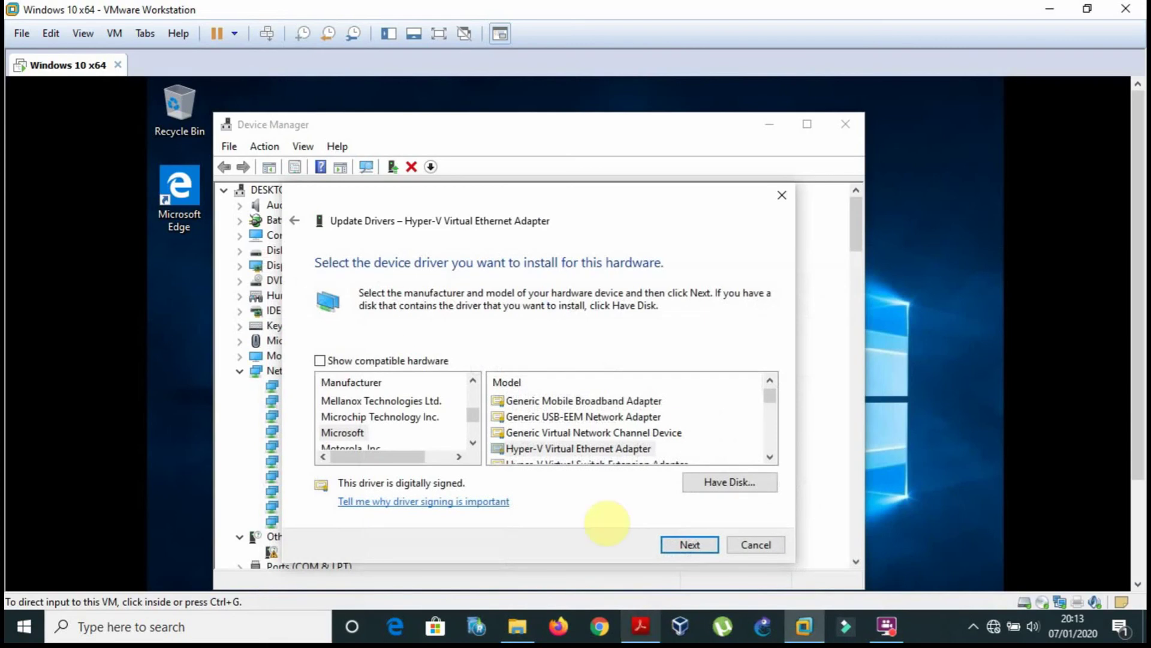
click(641, 627)
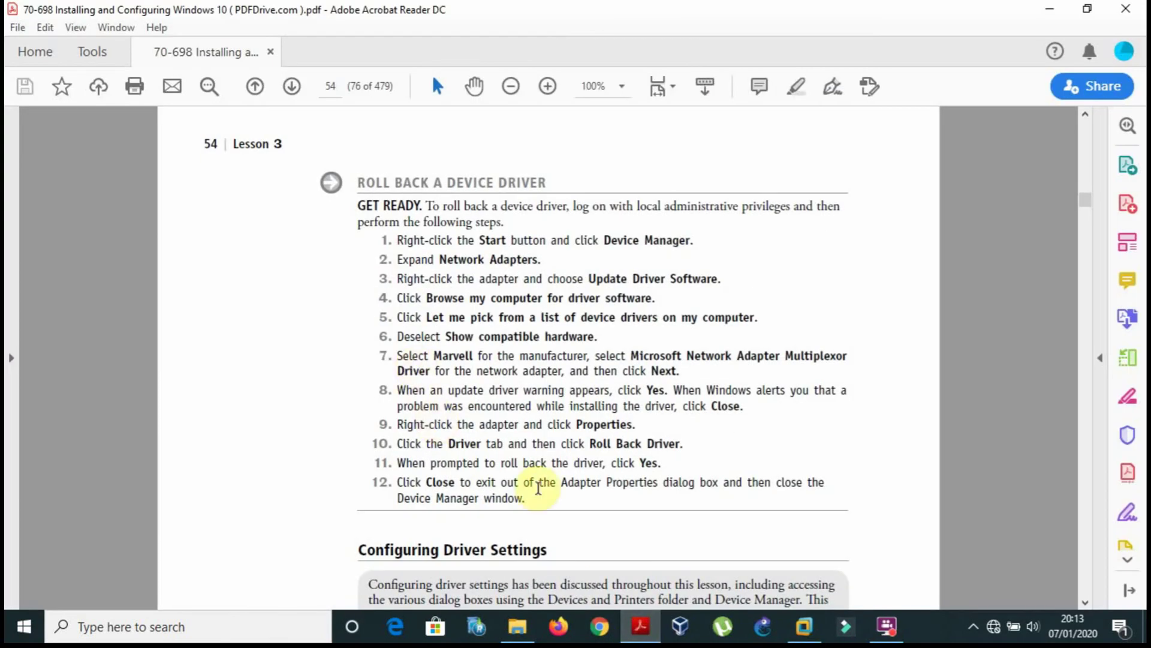
click(641, 628)
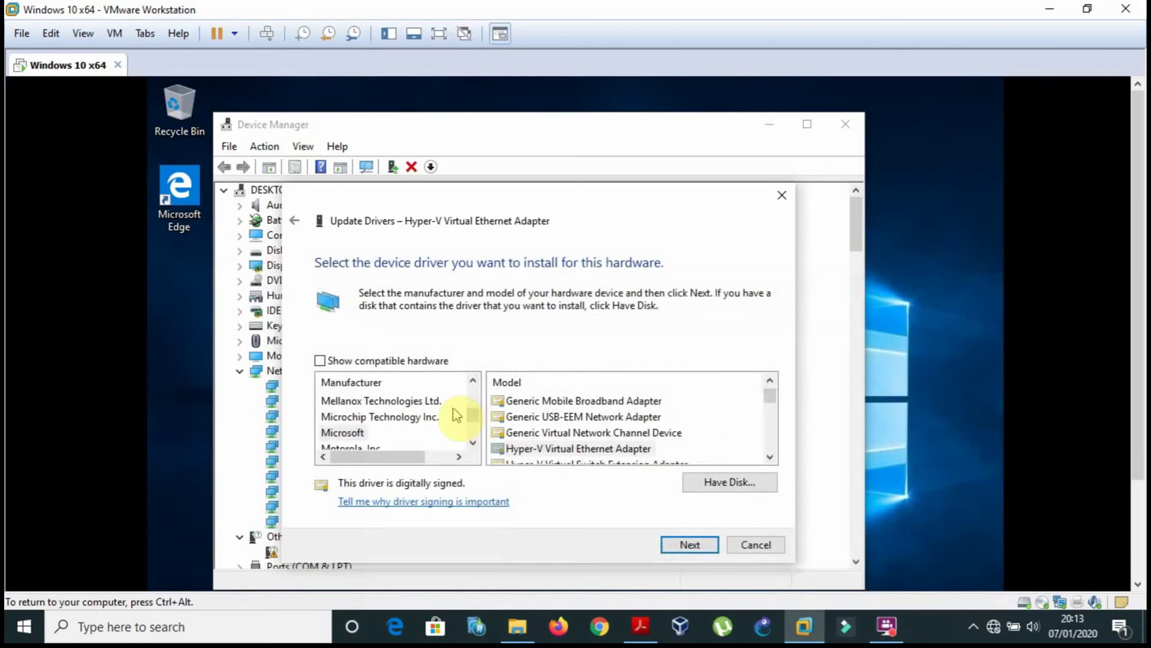
click(387, 417)
key(Down)
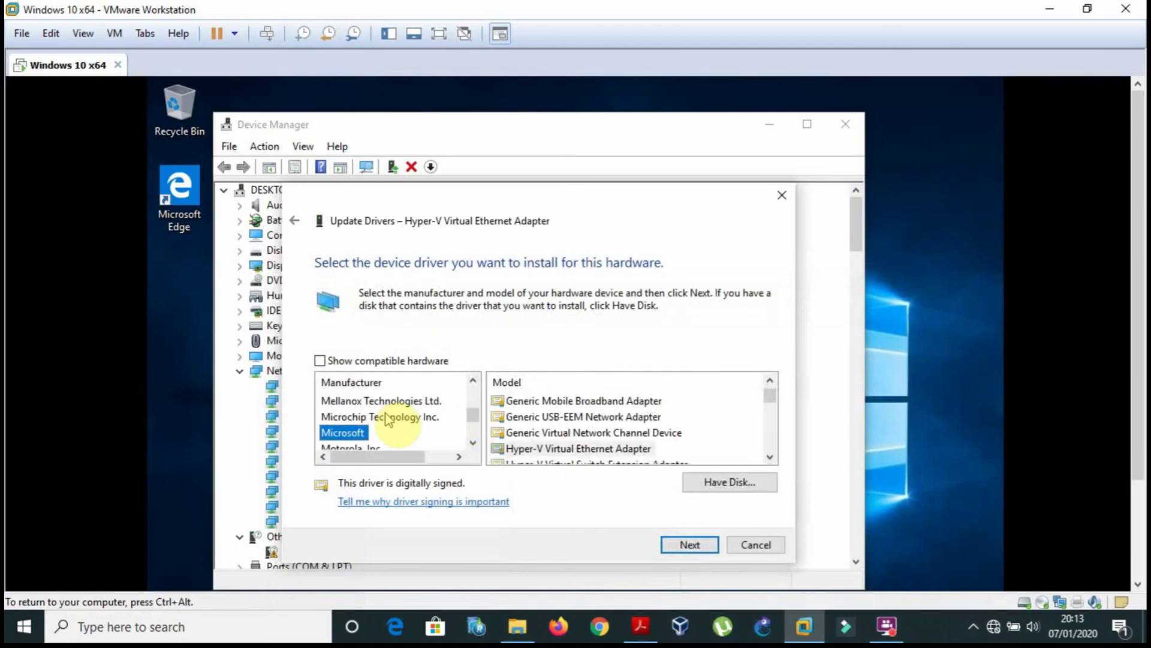
key(Down)
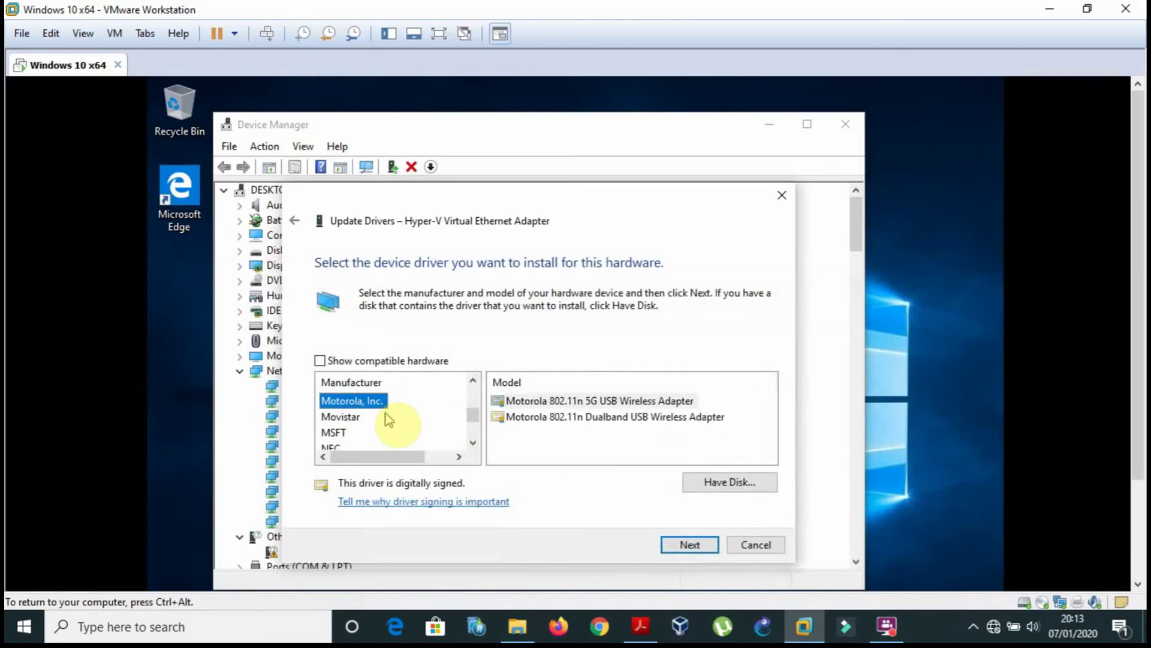
key(Down)
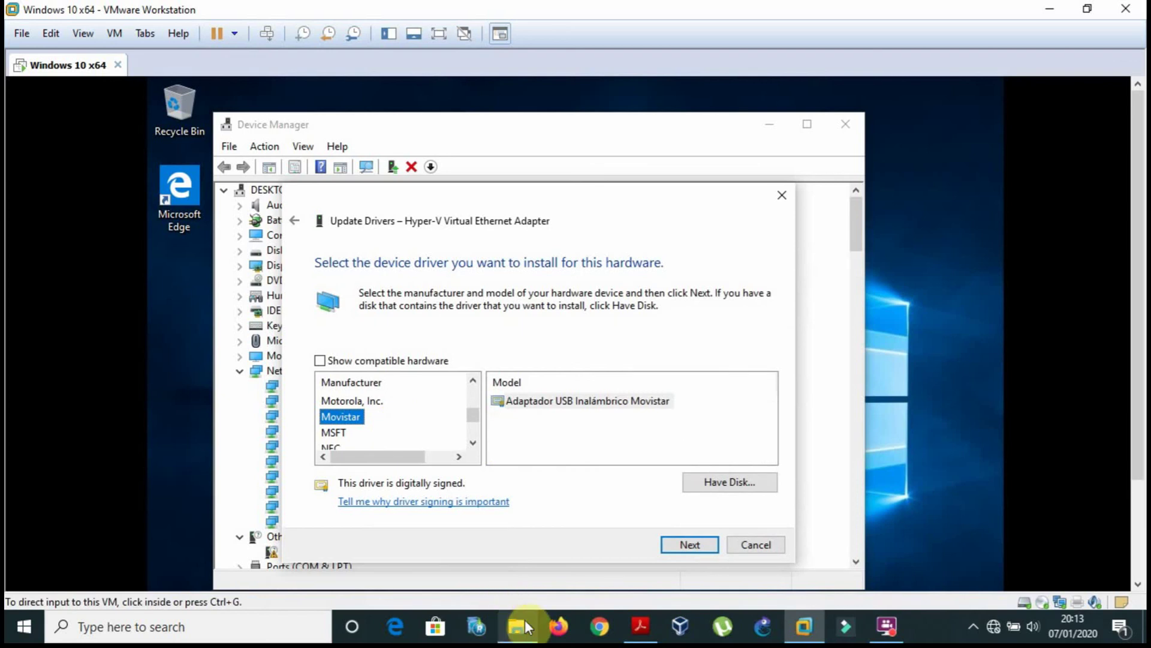
Type 'ma' in the Manufacturer list to select Marvell.
click(639, 626)
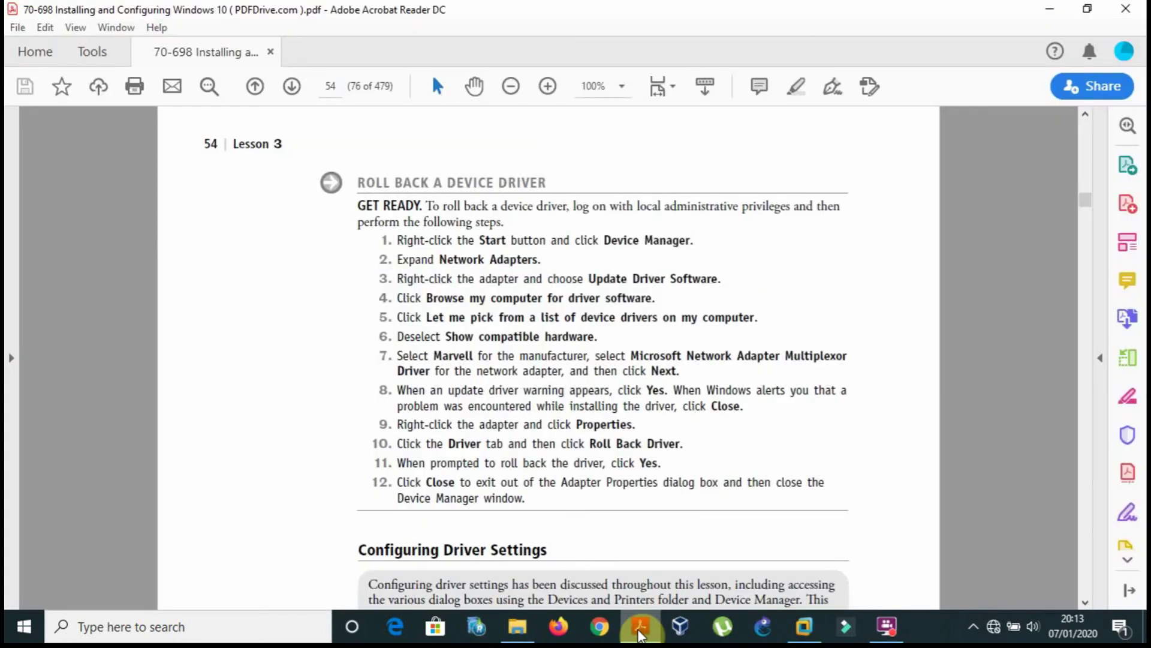
click(640, 634)
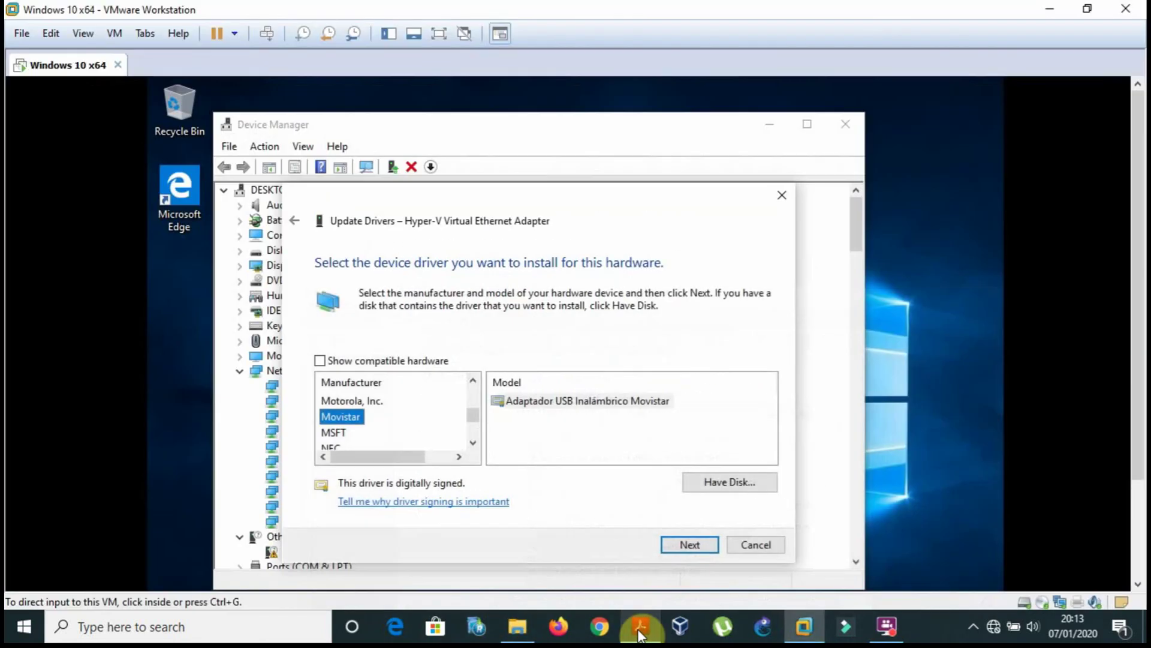
click(542, 497)
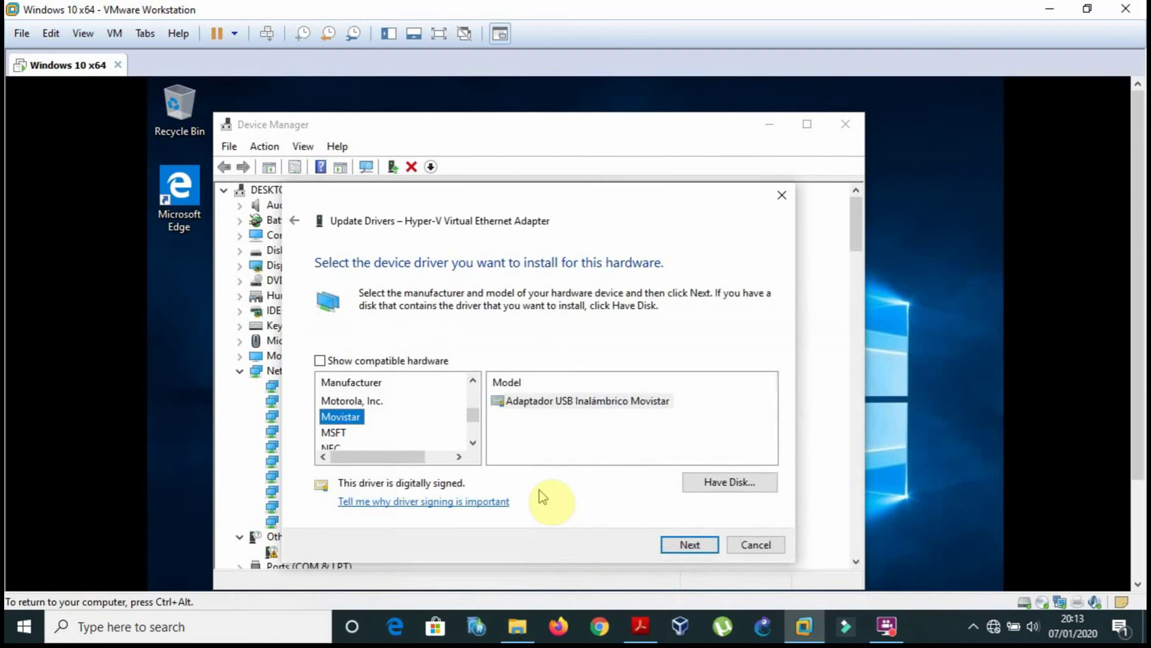
key(m)
key(a)
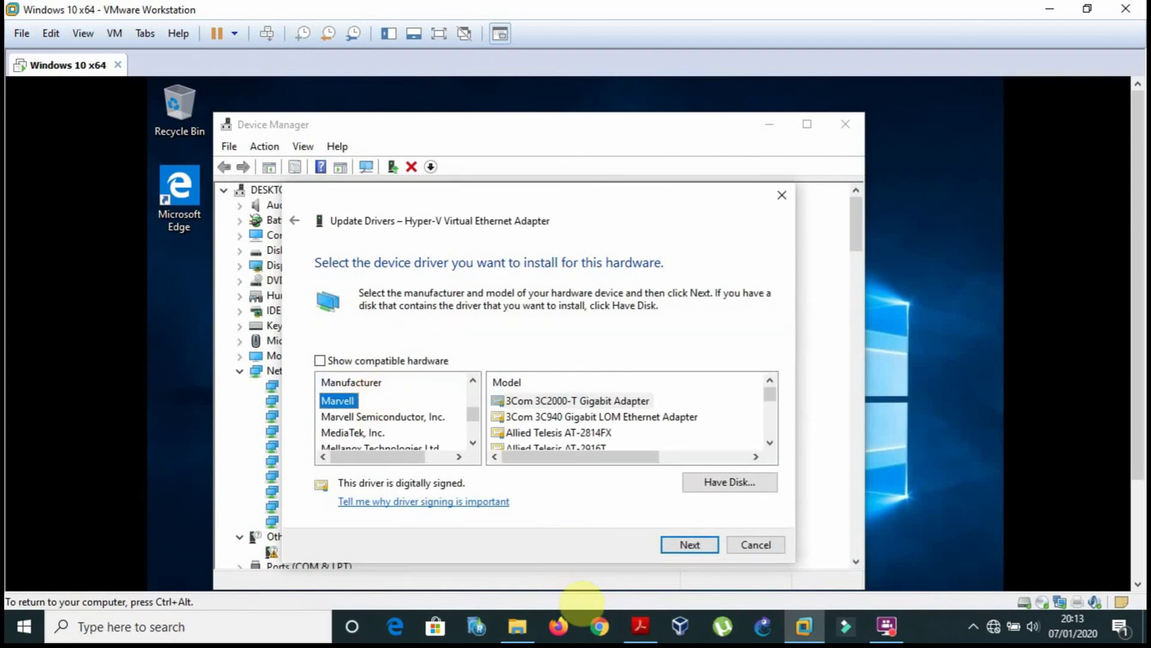
Browse the Model list, jumping to the Marvell Yukon 88E8021 entry.
click(652, 640)
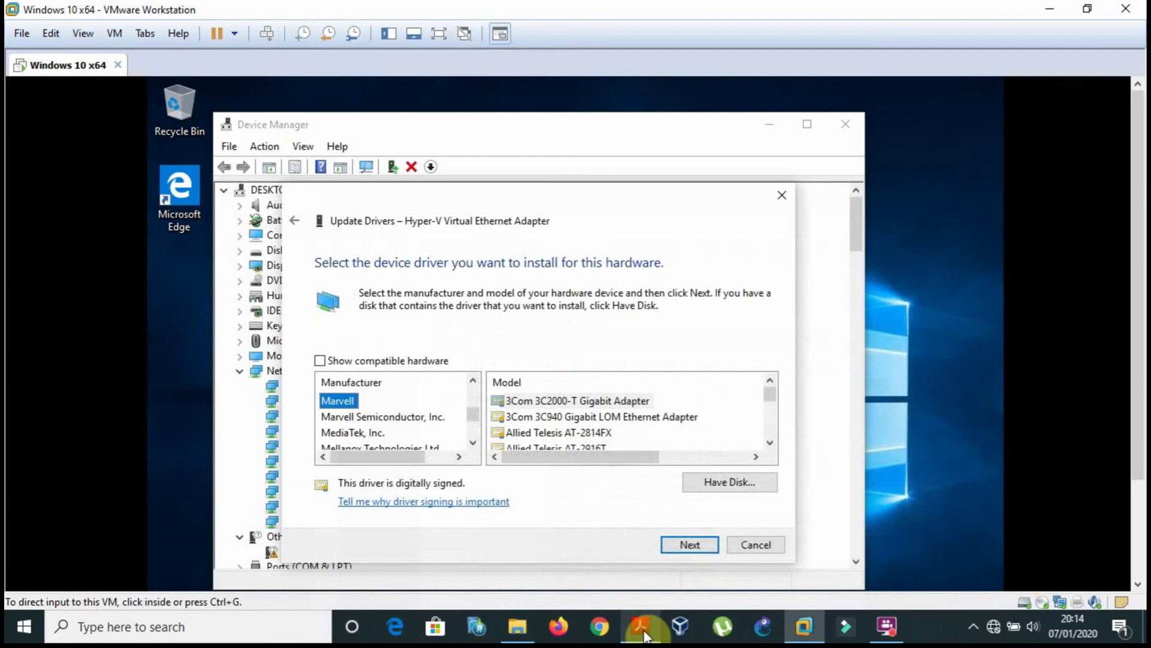
click(642, 626)
click(577, 431)
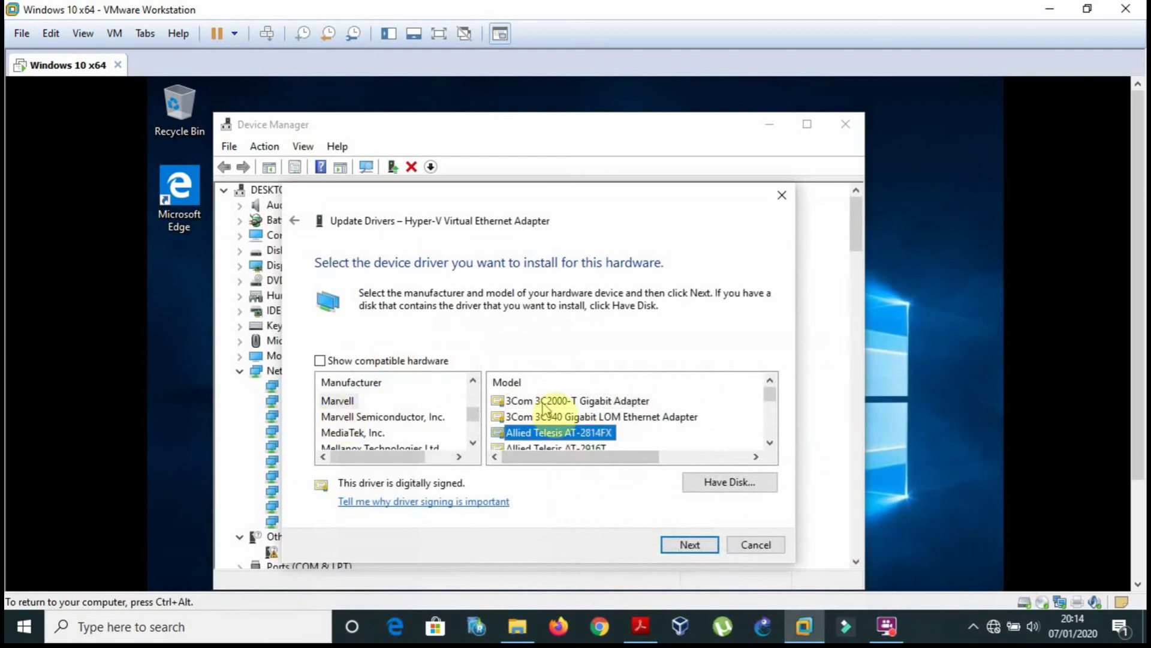
key(m)
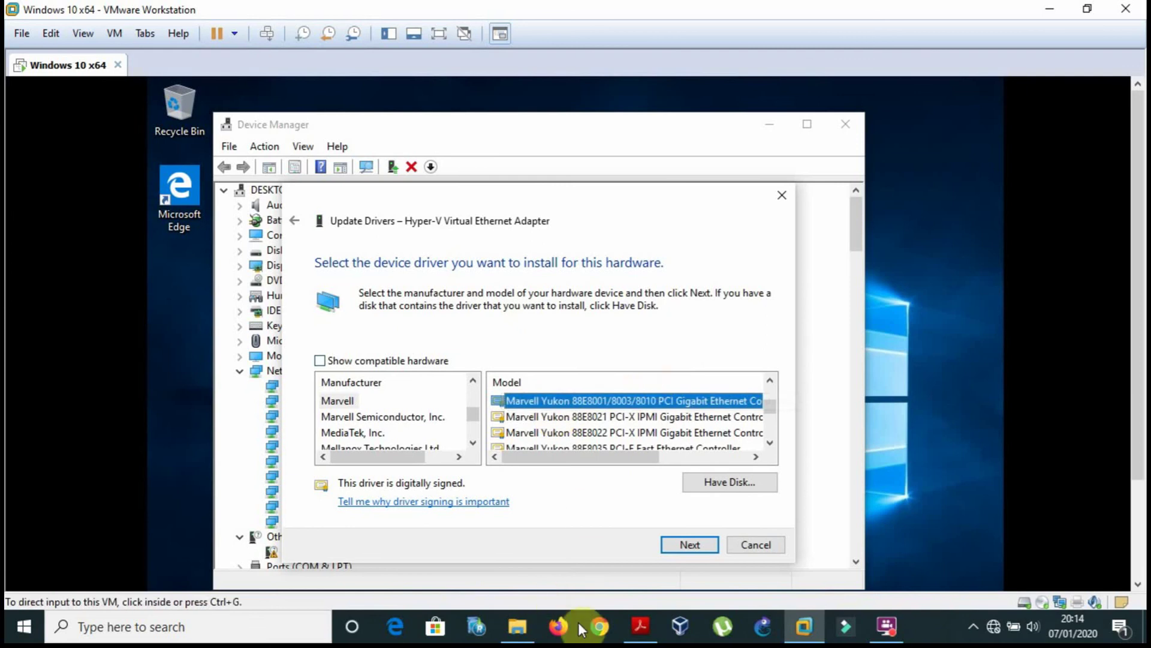
click(639, 635)
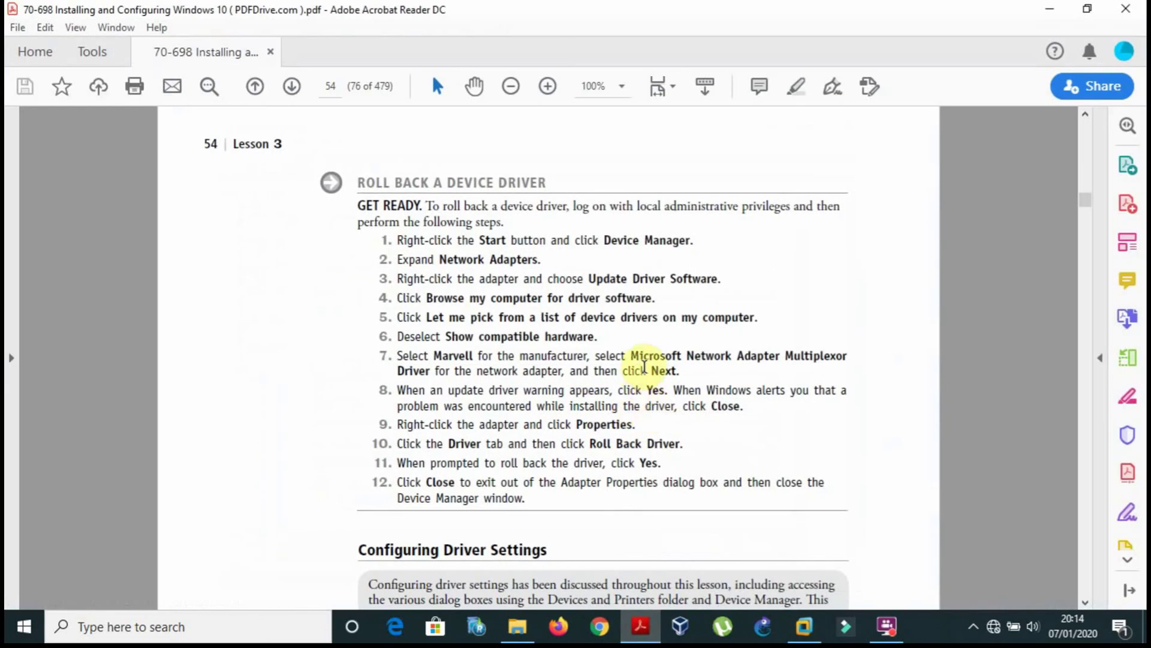
click(642, 630)
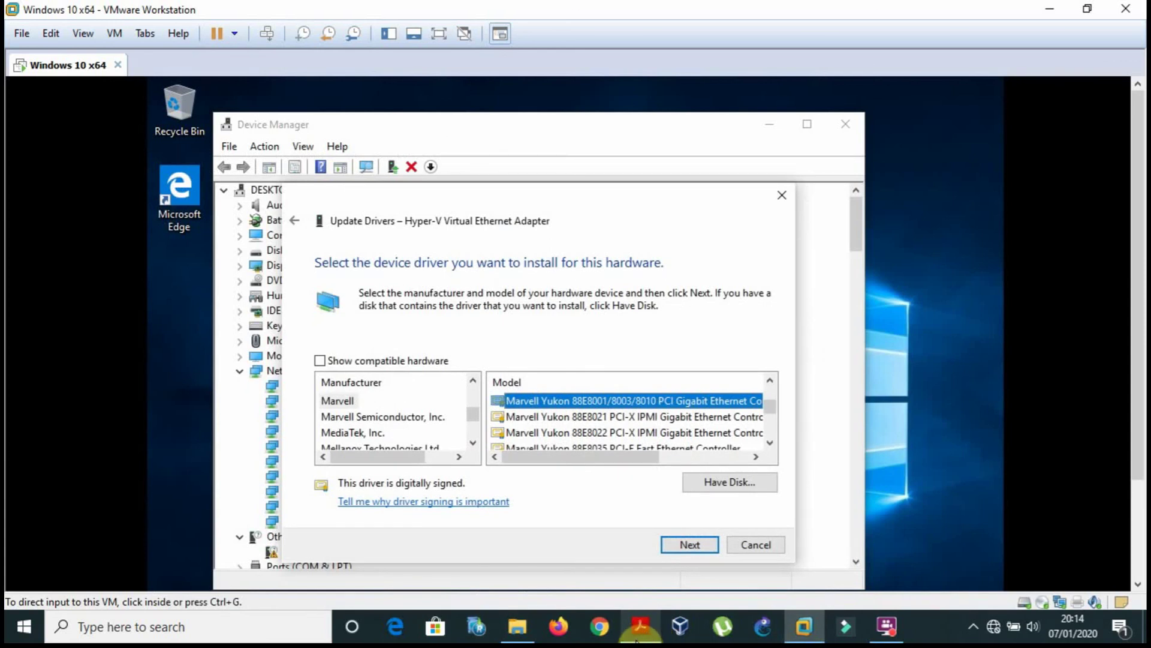
click(609, 418)
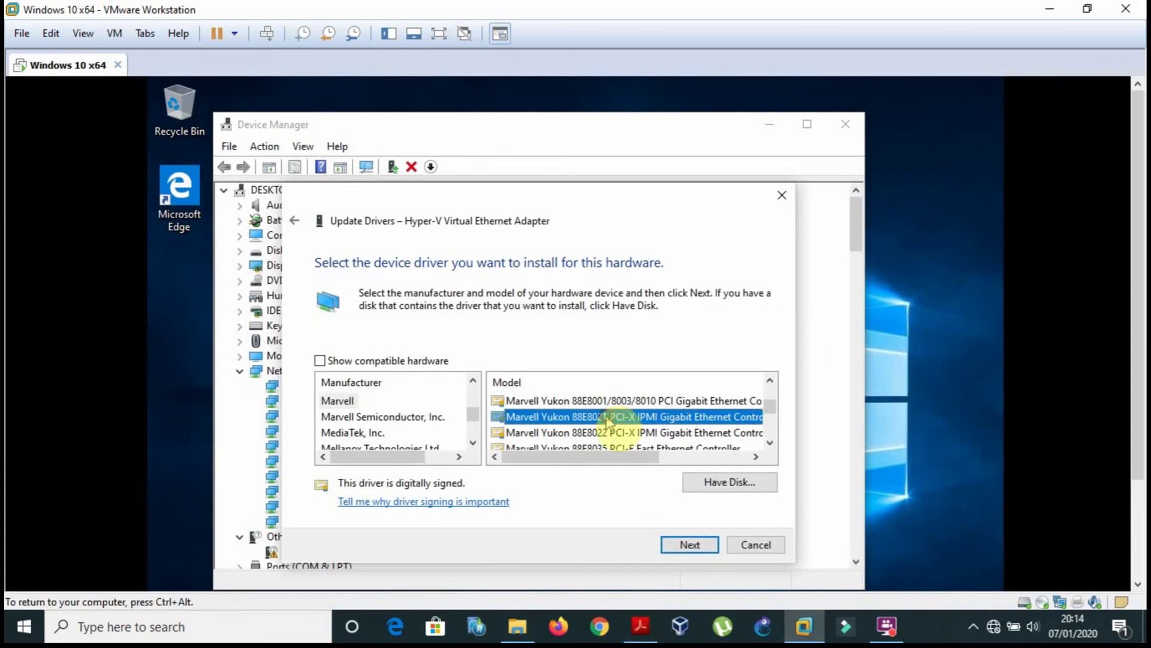
Scroll through more models, selecting Marvell Yukon 88E8042 and then 88E8036.
scroll(608, 420, down, 2)
click(608, 419)
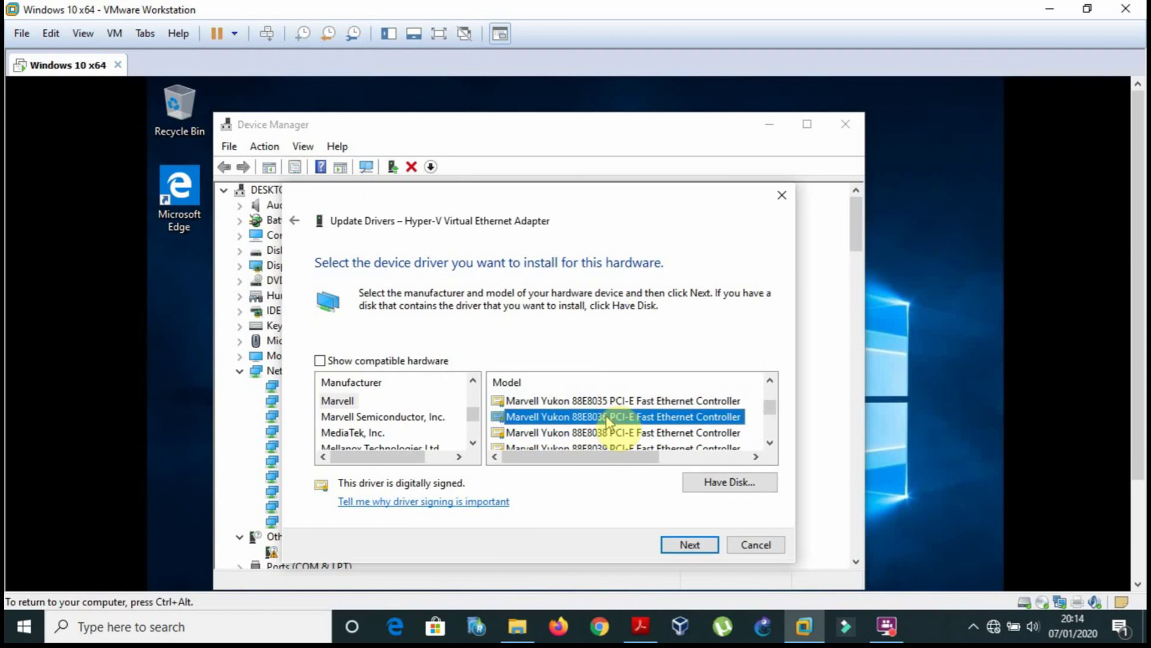
scroll(609, 419, down, 1)
scroll(608, 420, down, 3)
click(609, 417)
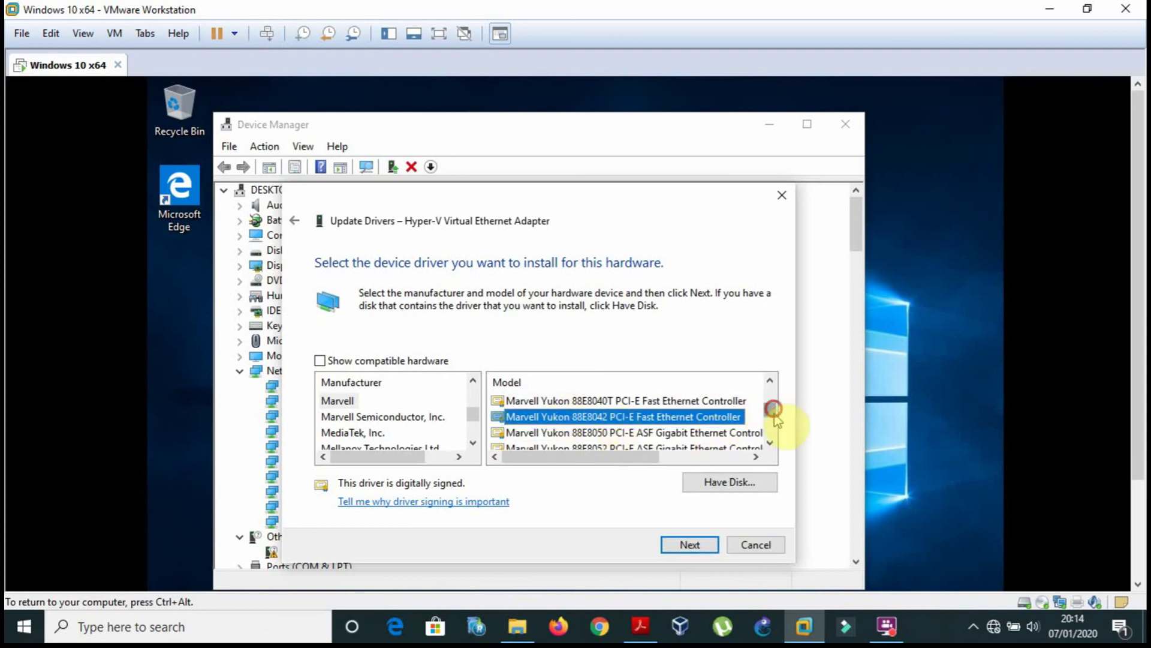
mouse_move(773, 409)
mouse_down()
mouse_move(769, 432)
mouse_move(768, 394)
mouse_up()
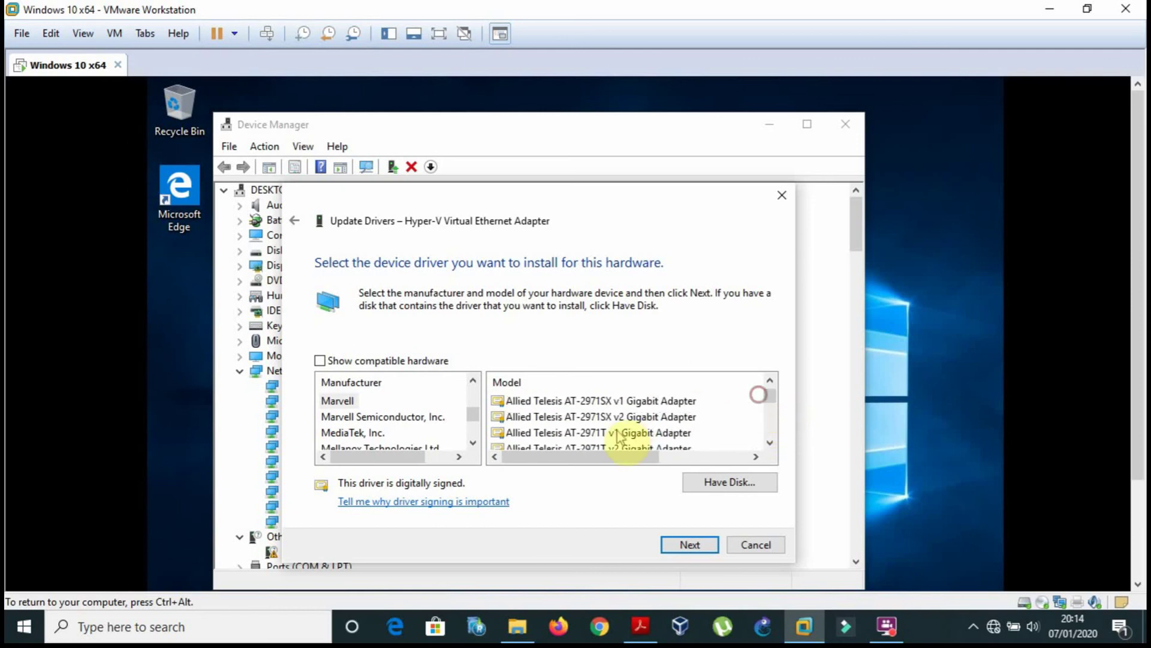
click(610, 434)
key(m)
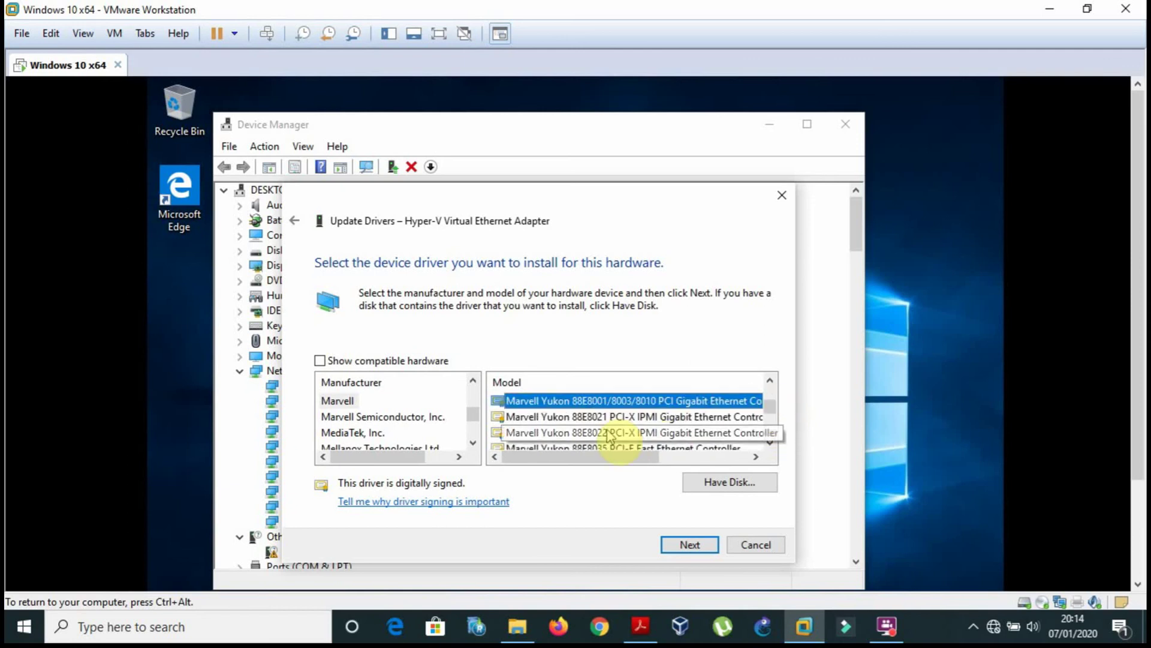
key(Down)
key(Down)
key(Down)
key(Down)
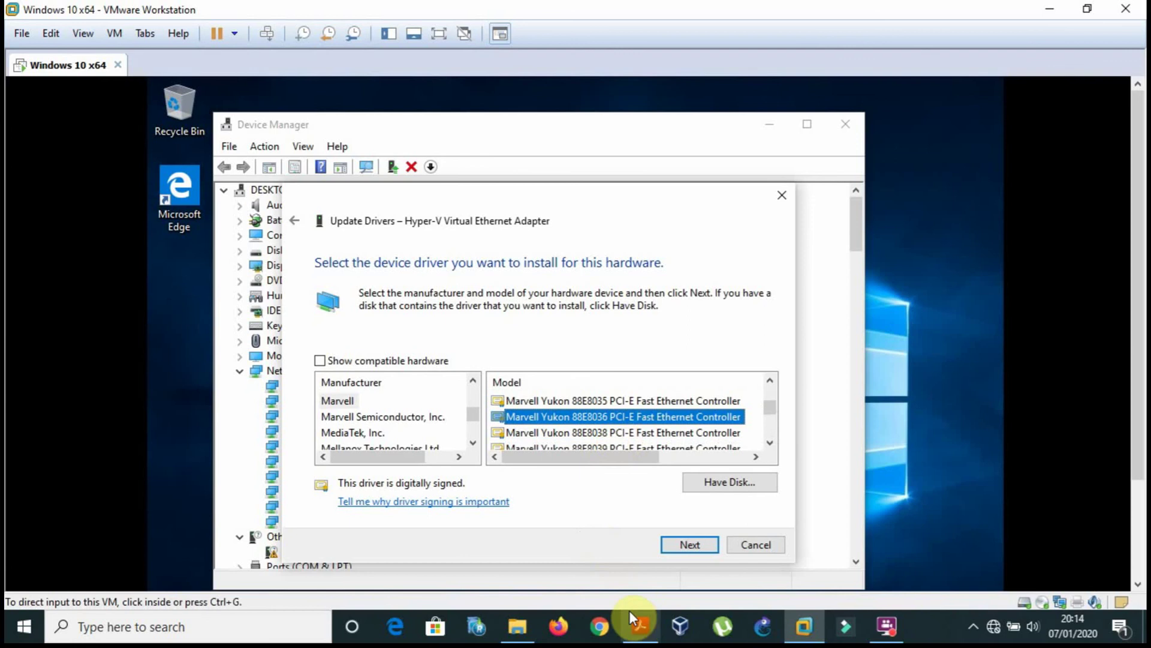
Recheck the PDF, then select Marvell Semiconductor, Inc. in the Manufacturer list.
click(640, 627)
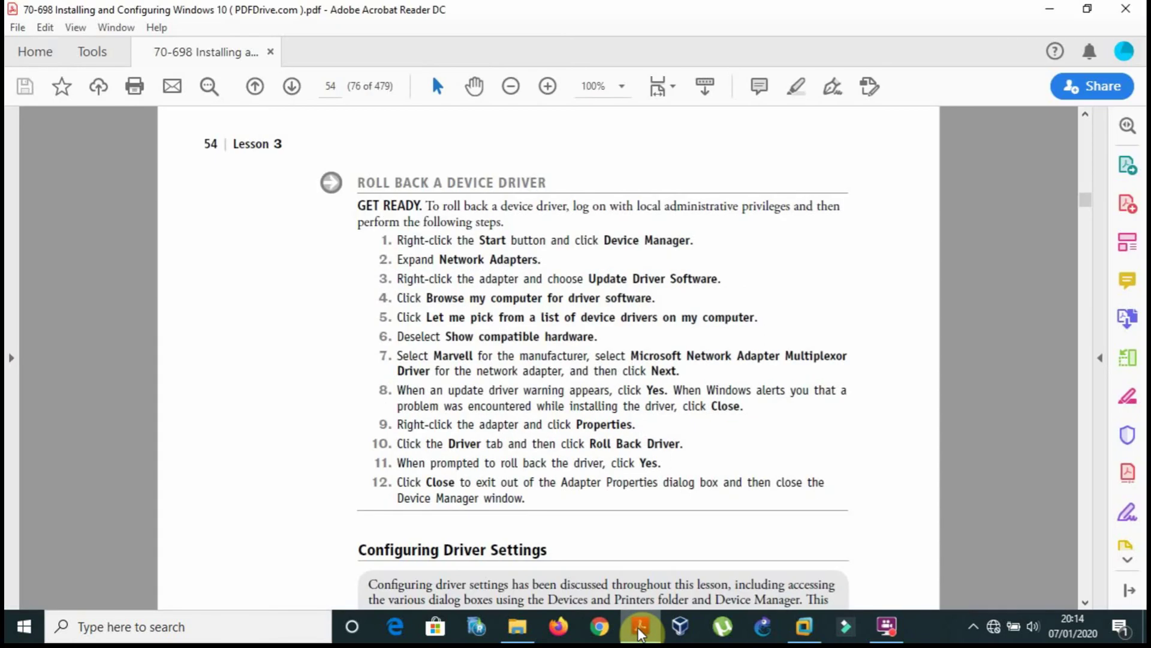
click(638, 627)
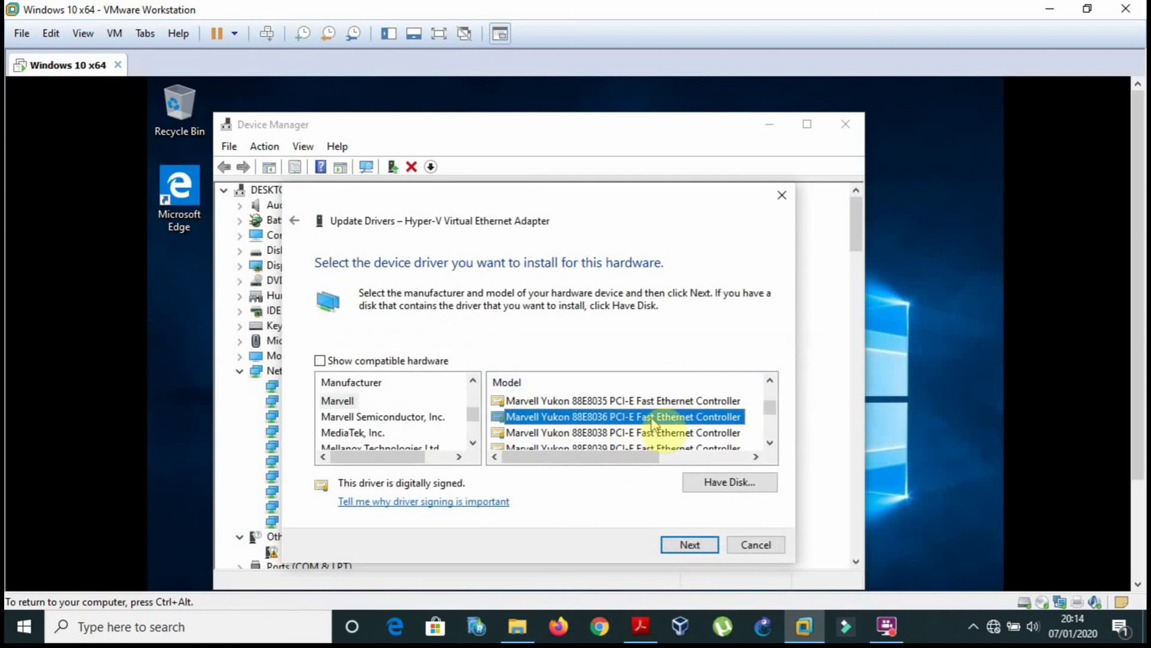
drag(474, 423, 474, 426)
click(649, 619)
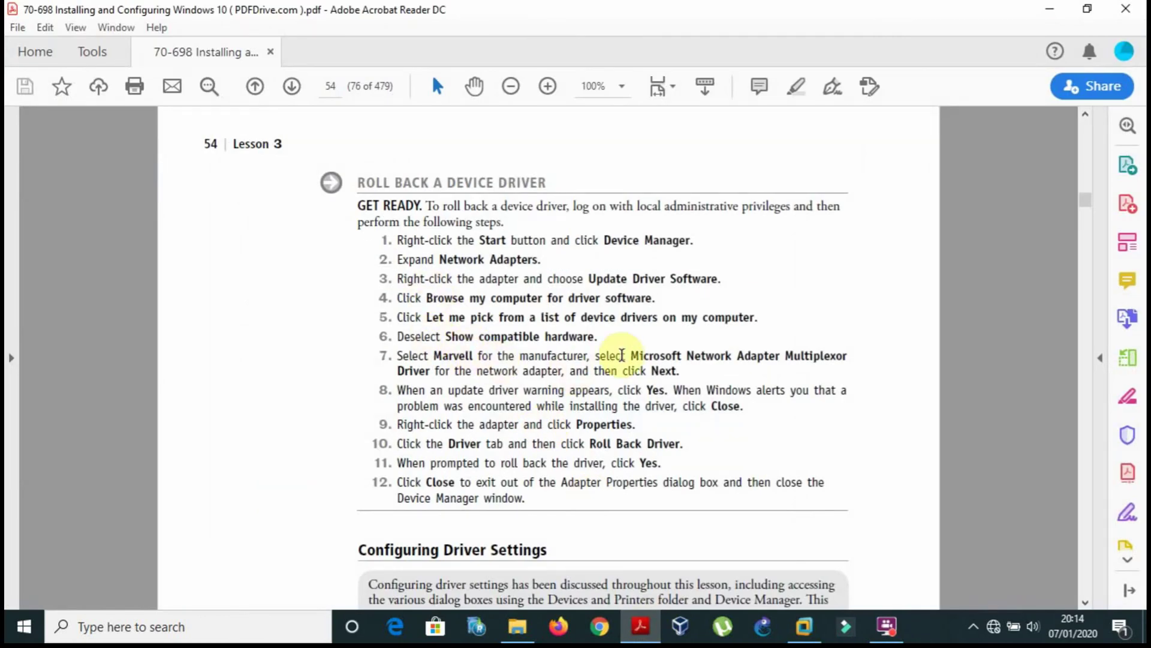
click(642, 626)
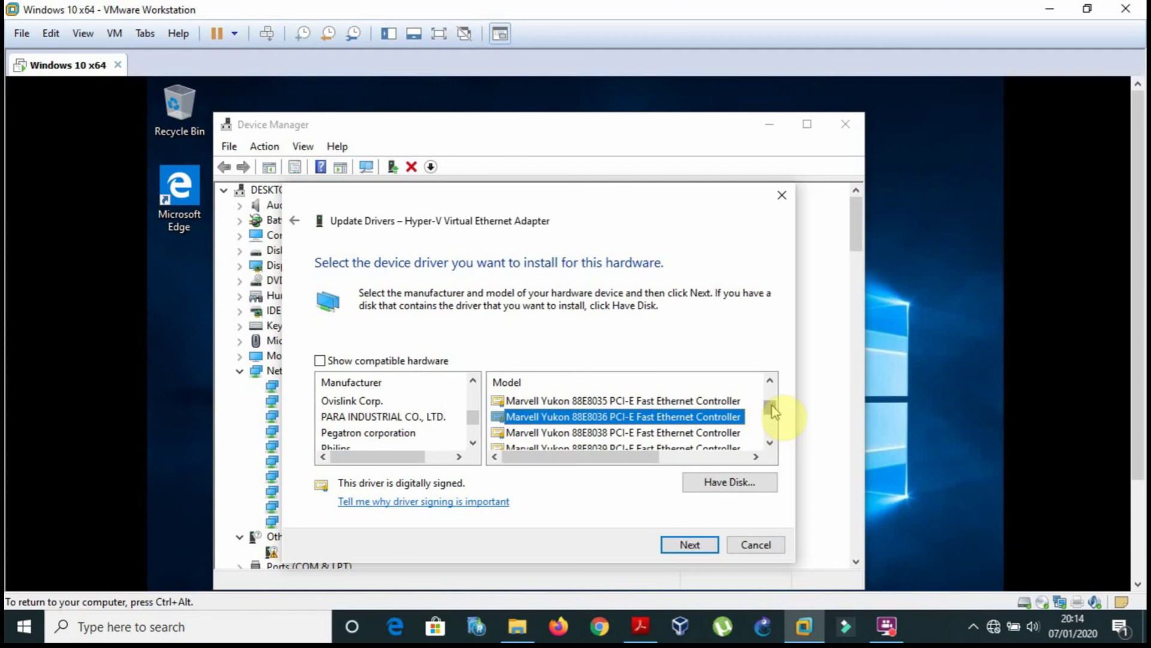
mouse_move(772, 411)
mouse_down()
mouse_move(776, 424)
mouse_move(764, 397)
mouse_move(759, 429)
mouse_up()
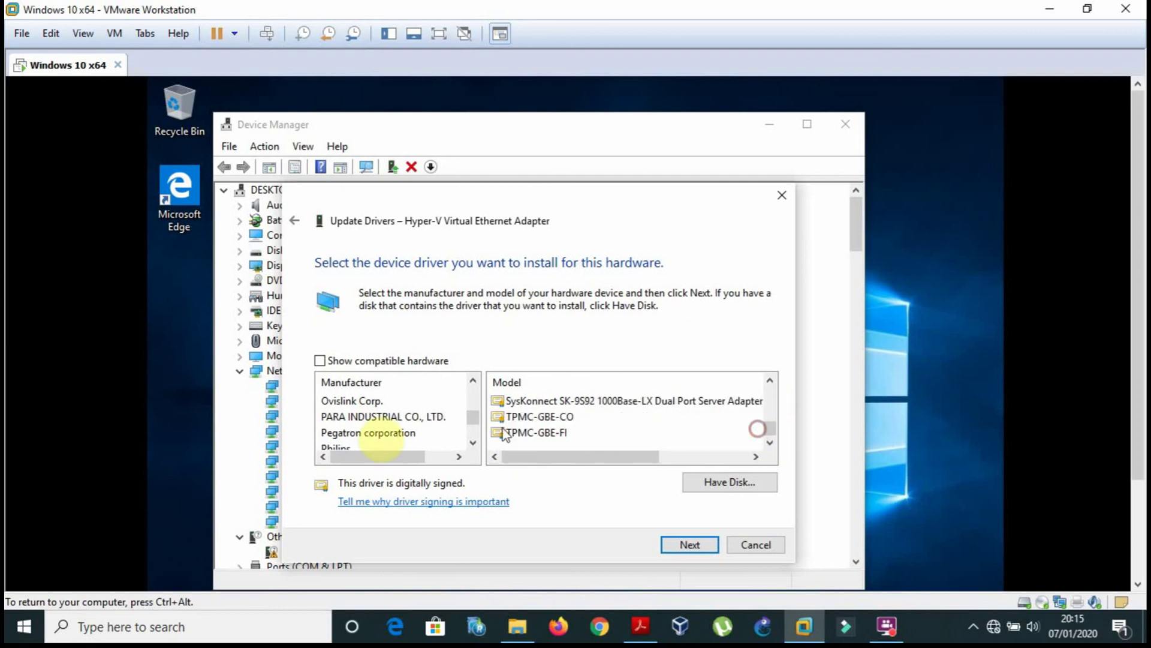
drag(474, 418, 474, 418)
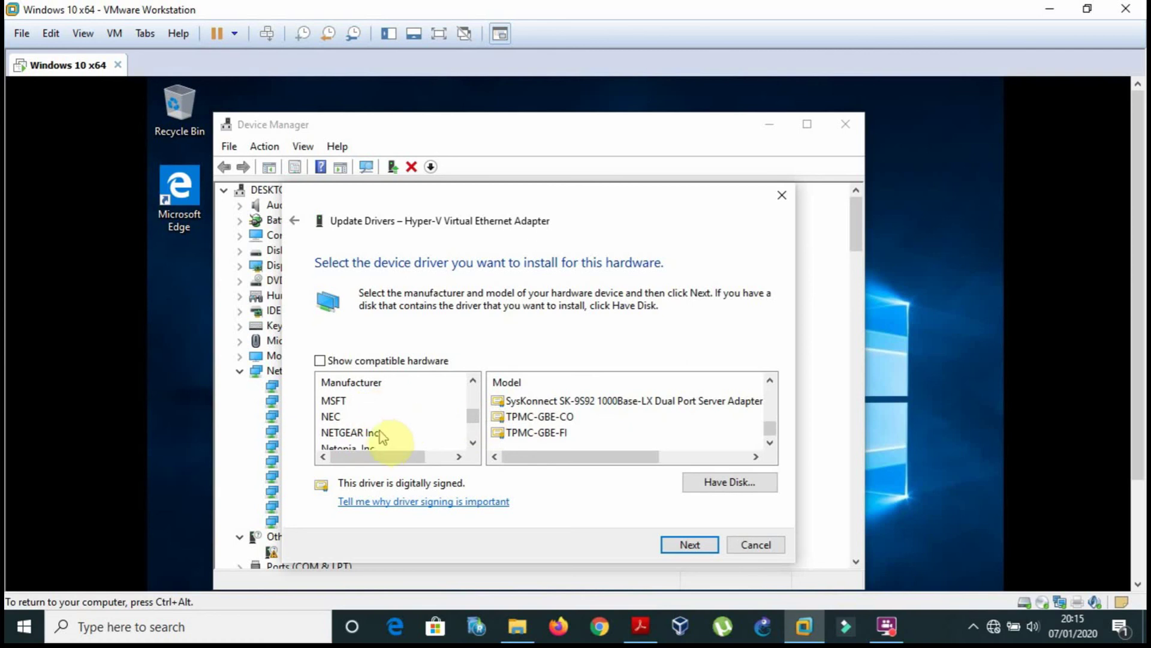
click(376, 432)
key(m)
key(m)
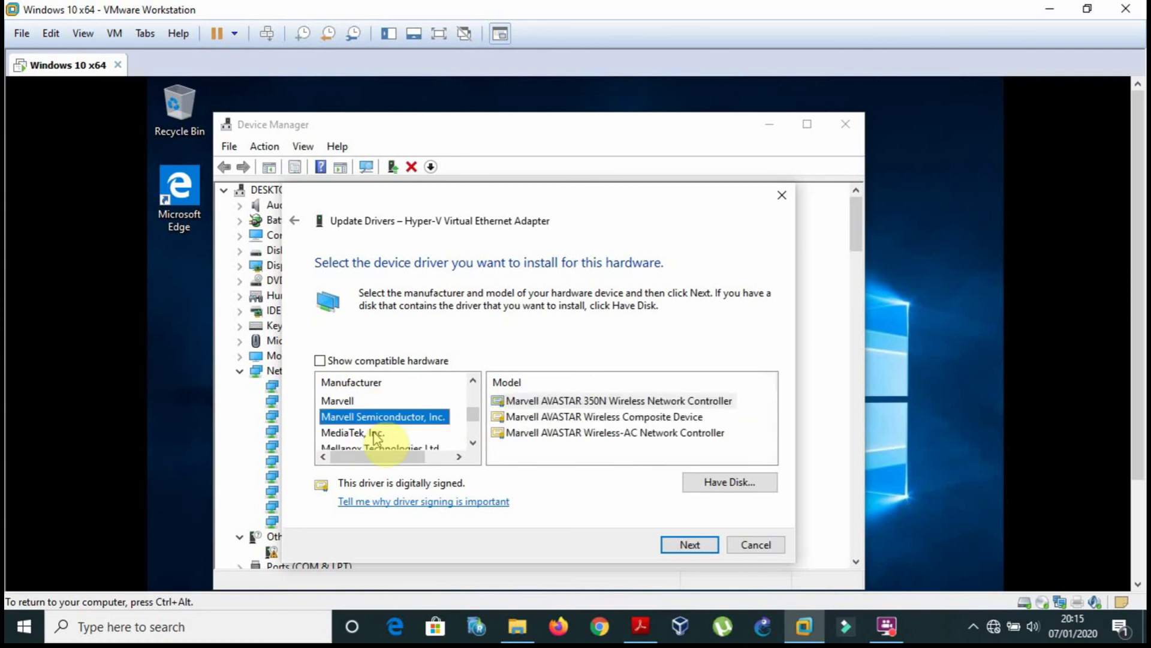
Choose Marvell as manufacturer and highlight the Microsoft Network Adapter Multiplexor driver name in the PDF.
click(341, 401)
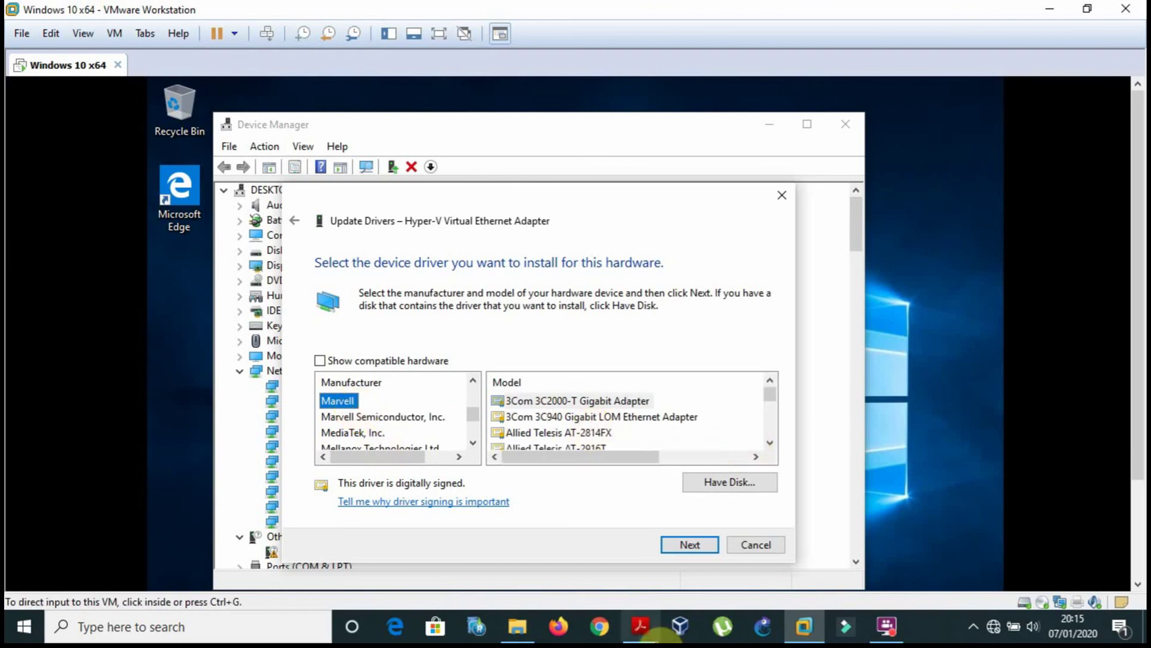
click(641, 627)
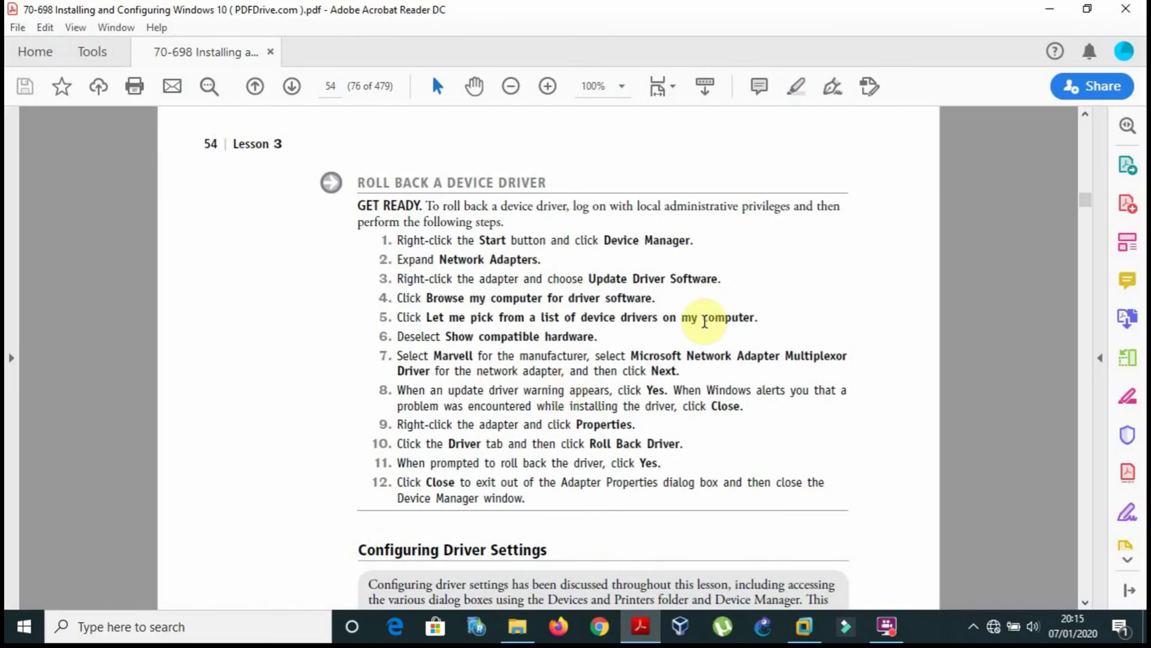
drag(630, 355, 808, 367)
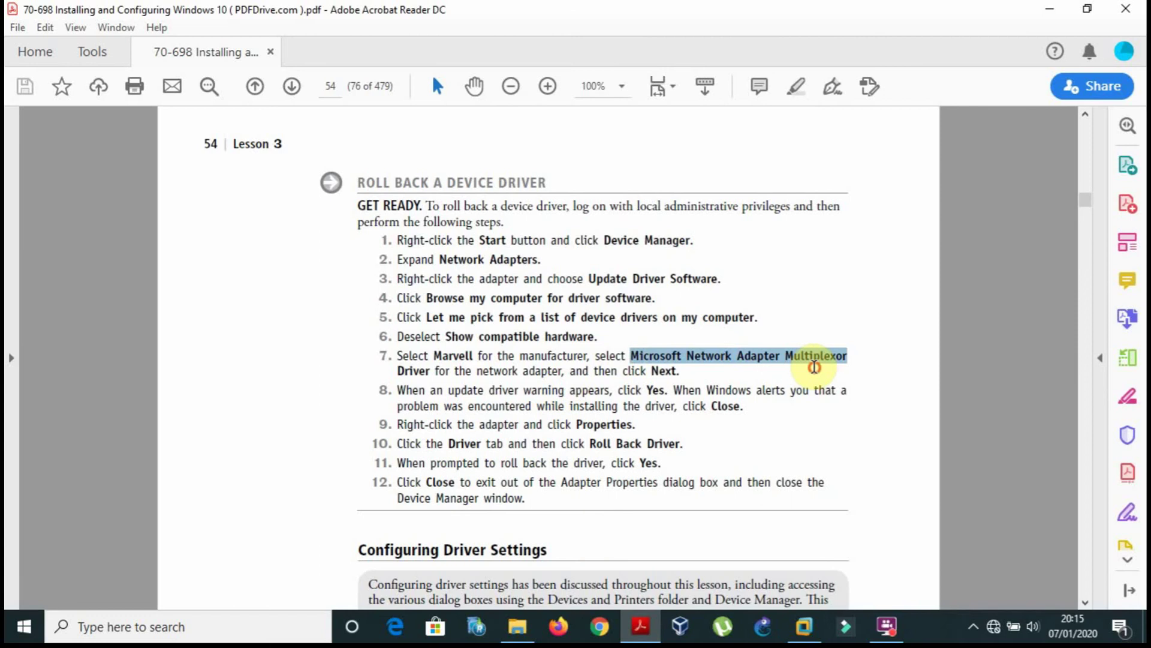
click(641, 627)
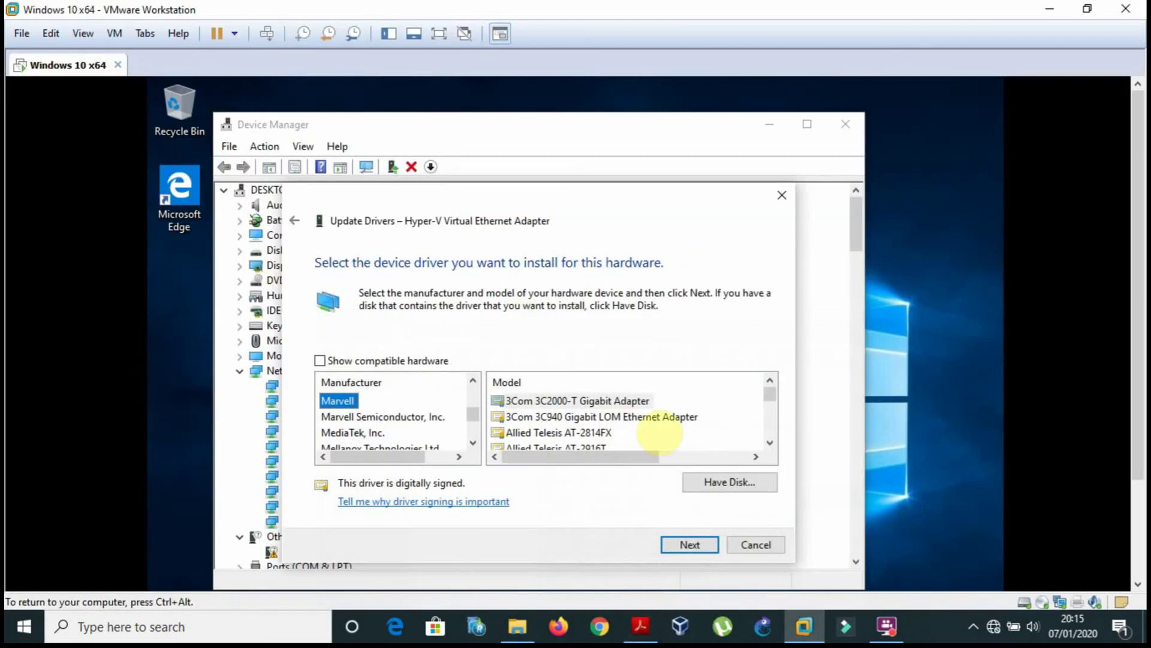
Step through the Marvell Yukon models from 88E8052 down to 88E8062 and back one.
click(634, 417)
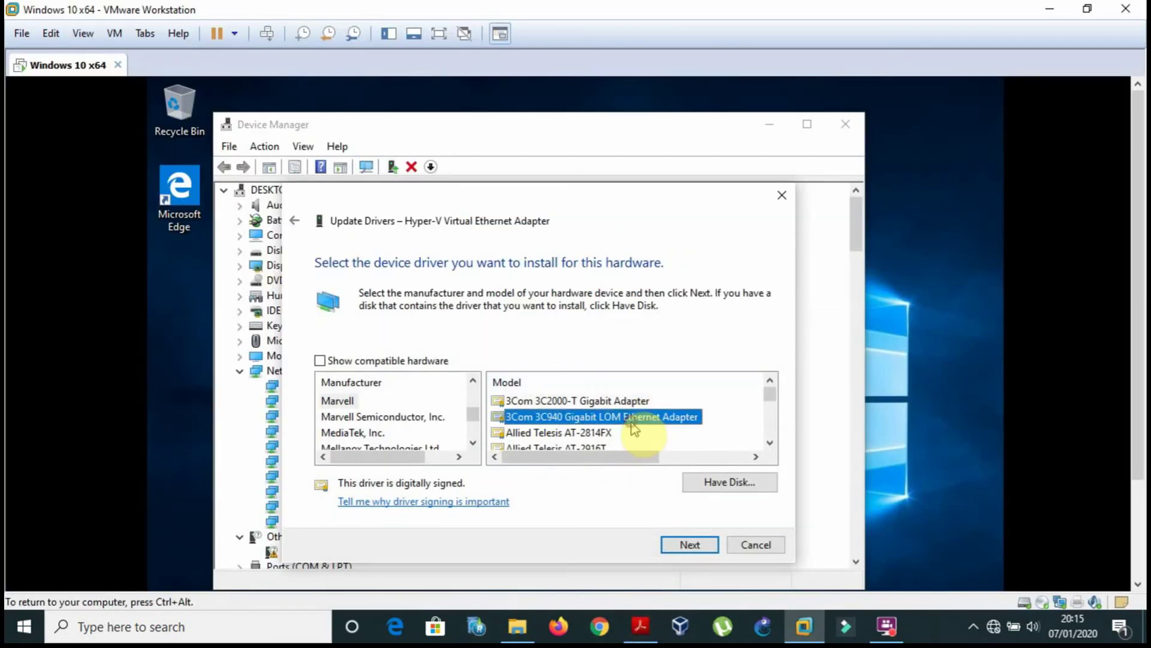
key(m)
key(m)
key(m)
key(m)
key(m)
key(m)
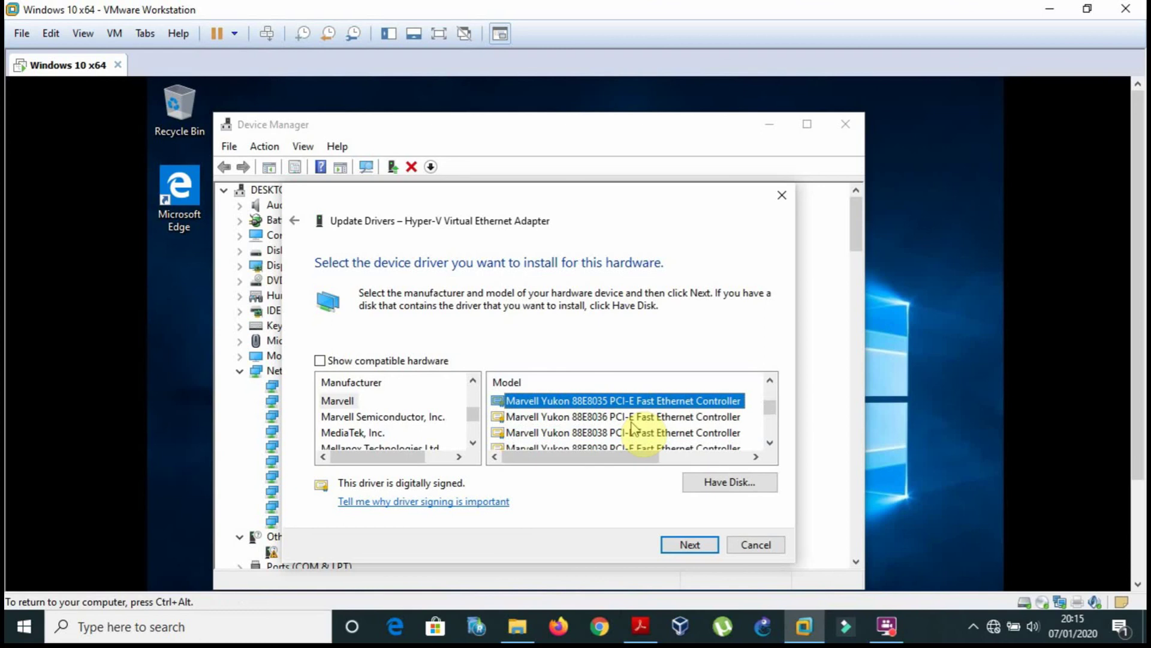
key(m)
key(m)
key(m)
key(m)
key(m)
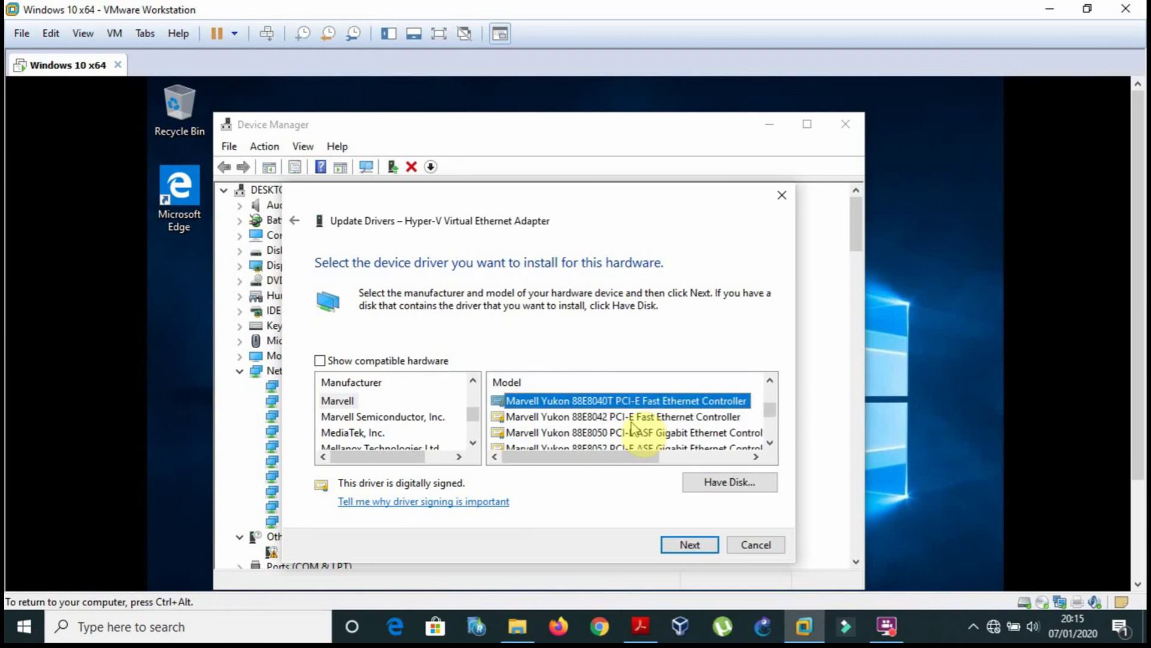
key(m)
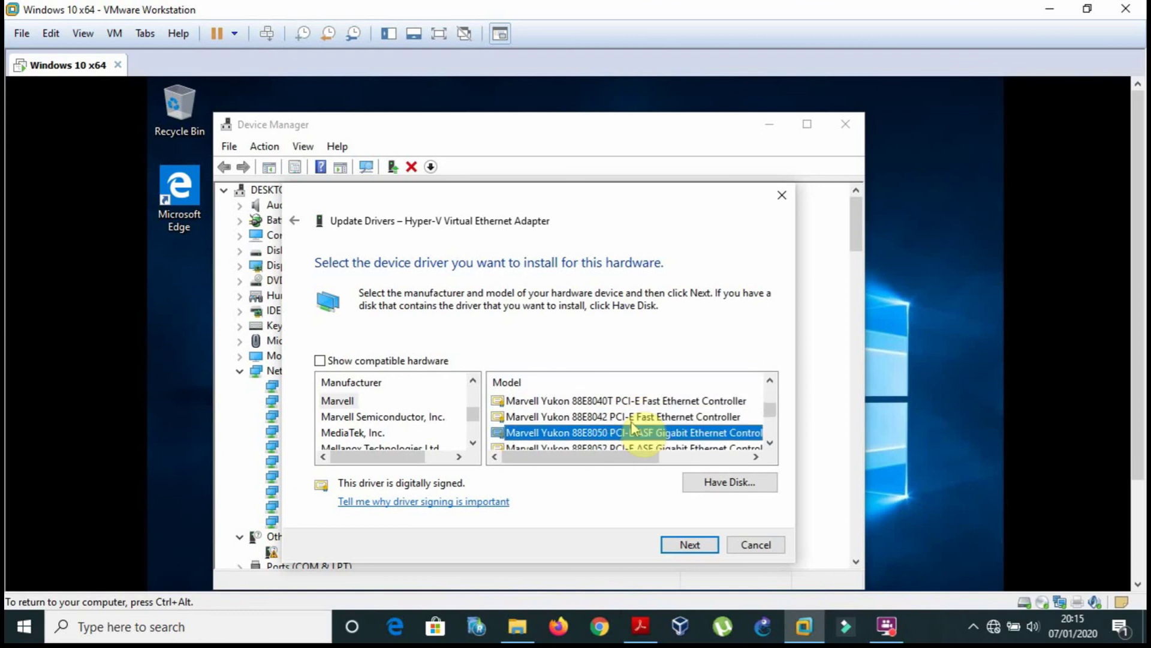
key(m)
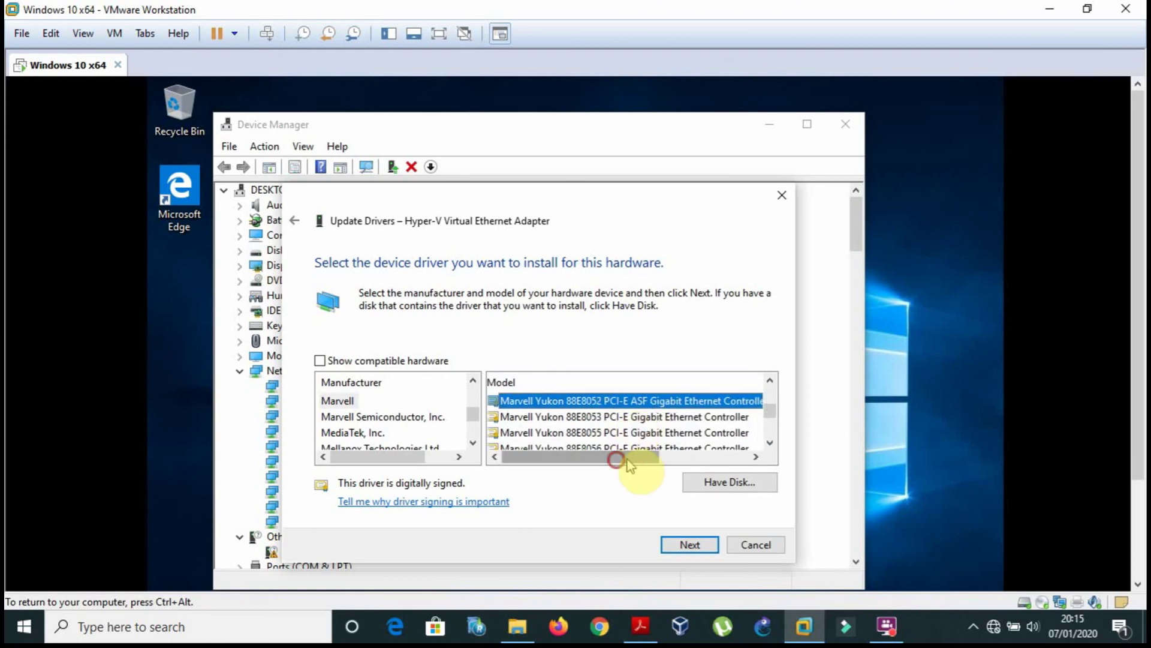
mouse_move(622, 462)
mouse_down()
mouse_move(673, 469)
mouse_move(630, 460)
mouse_up()
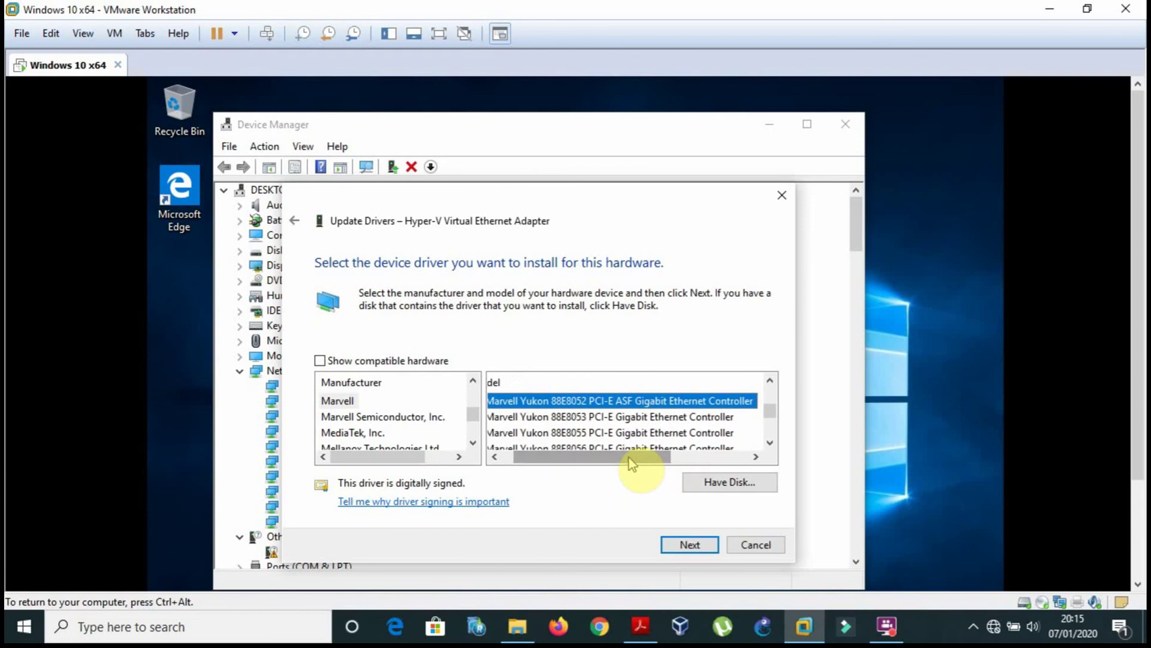
key(Down)
key(Down)
key(Down)
key(Down)
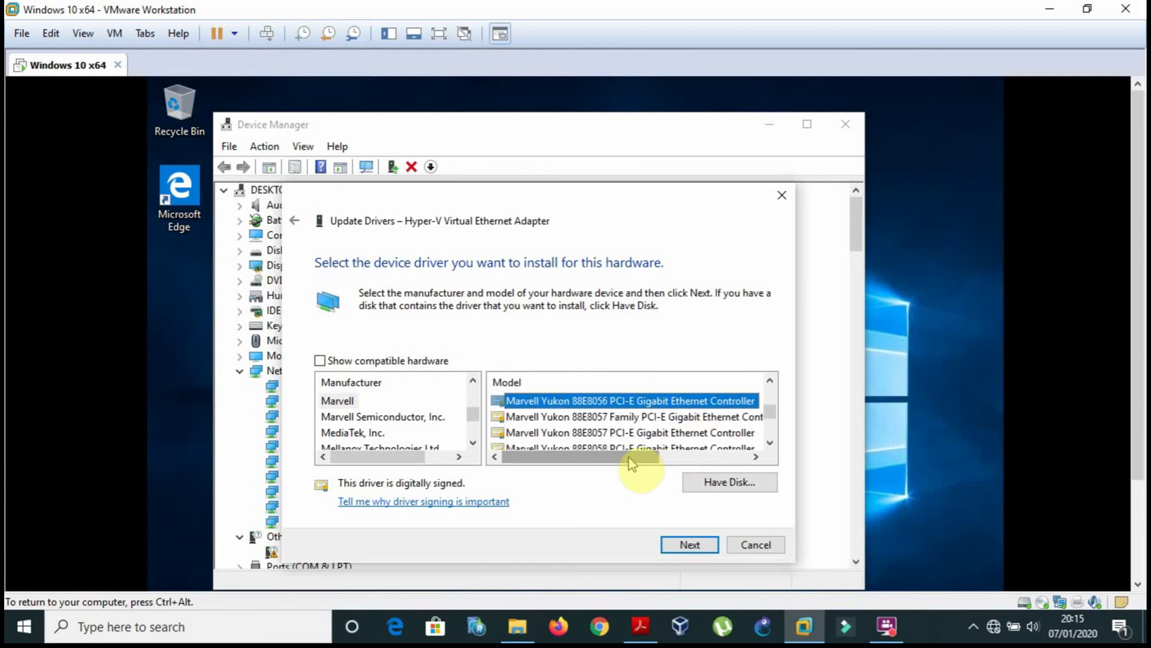
key(Down)
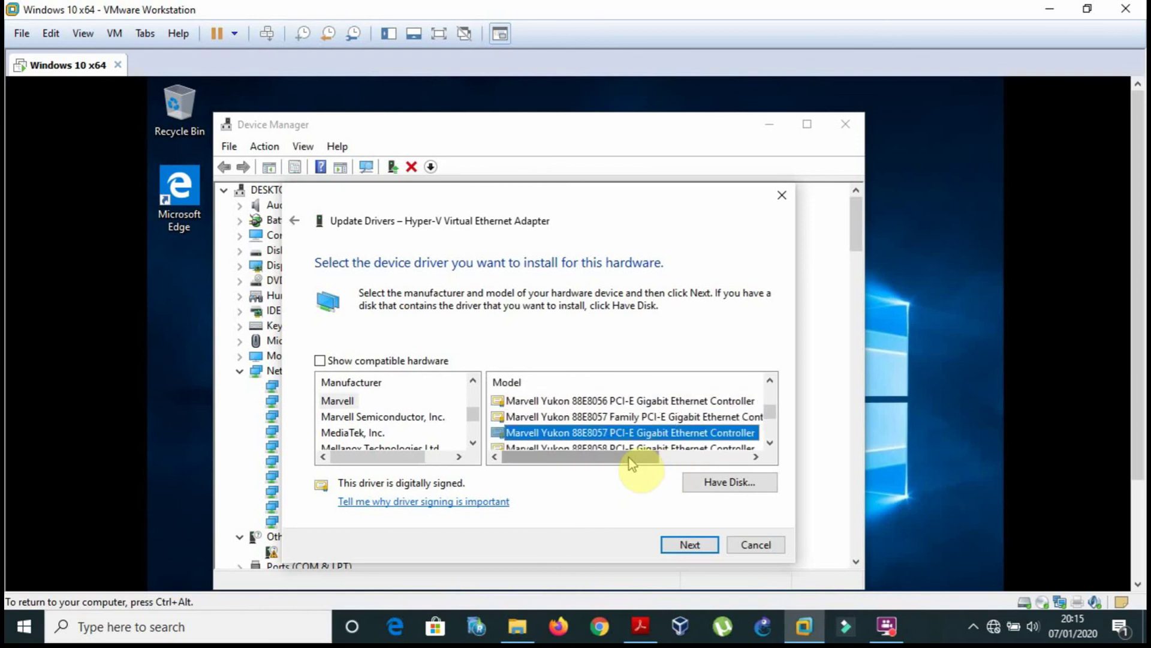
key(Down)
key(Down)
key(Down)
key(Down)
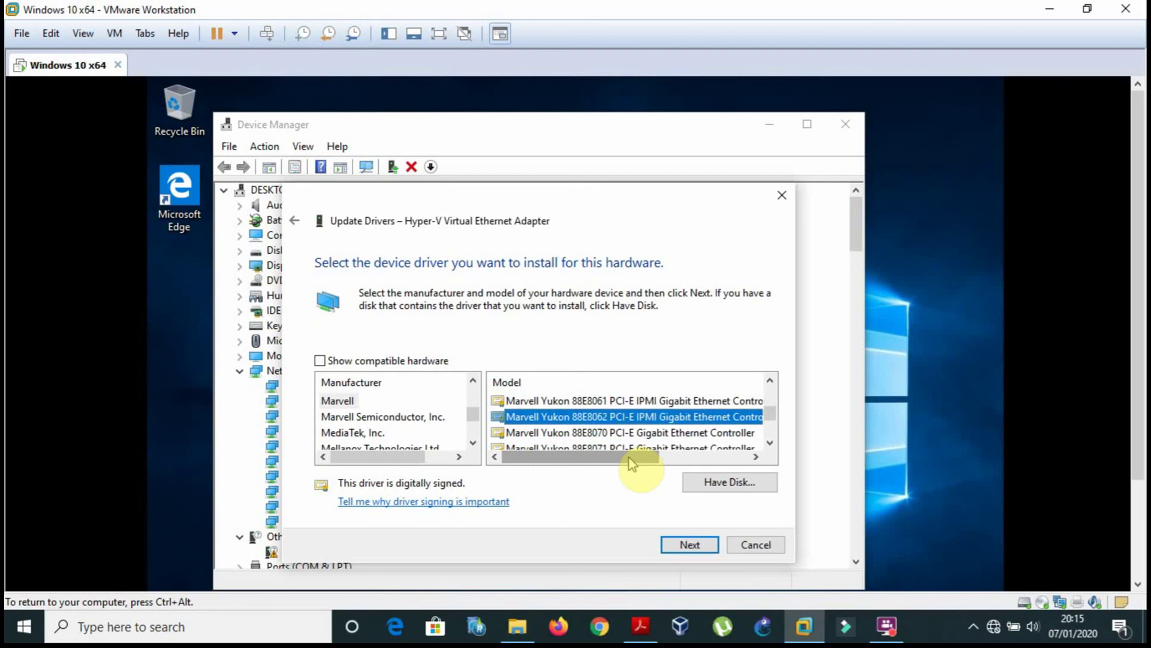
key(Up)
click(641, 627)
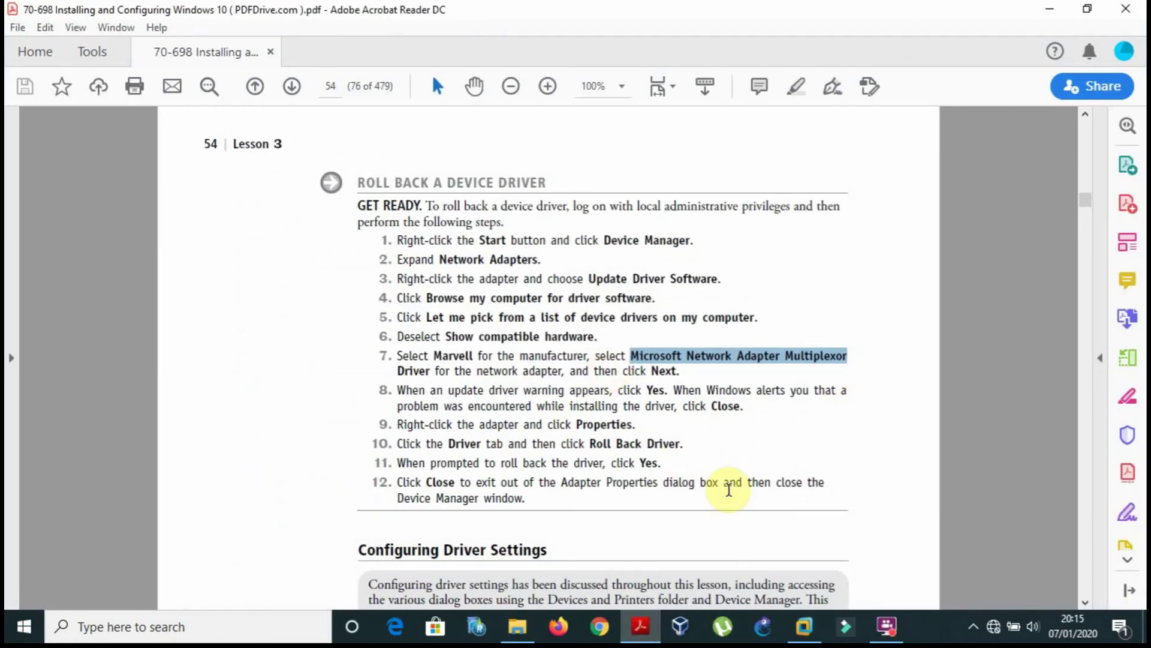
Clear the PDF text selection and scroll from page 54 to the page 64 Knowledge Assessment.
click(708, 518)
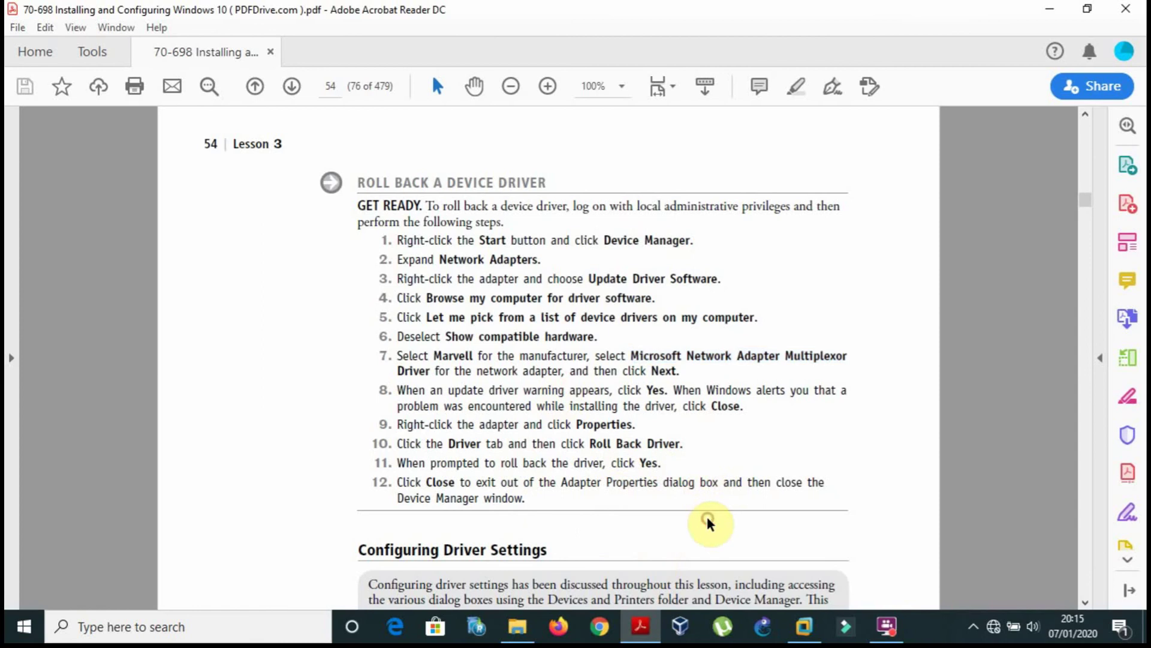
scroll(708, 517, down, 10)
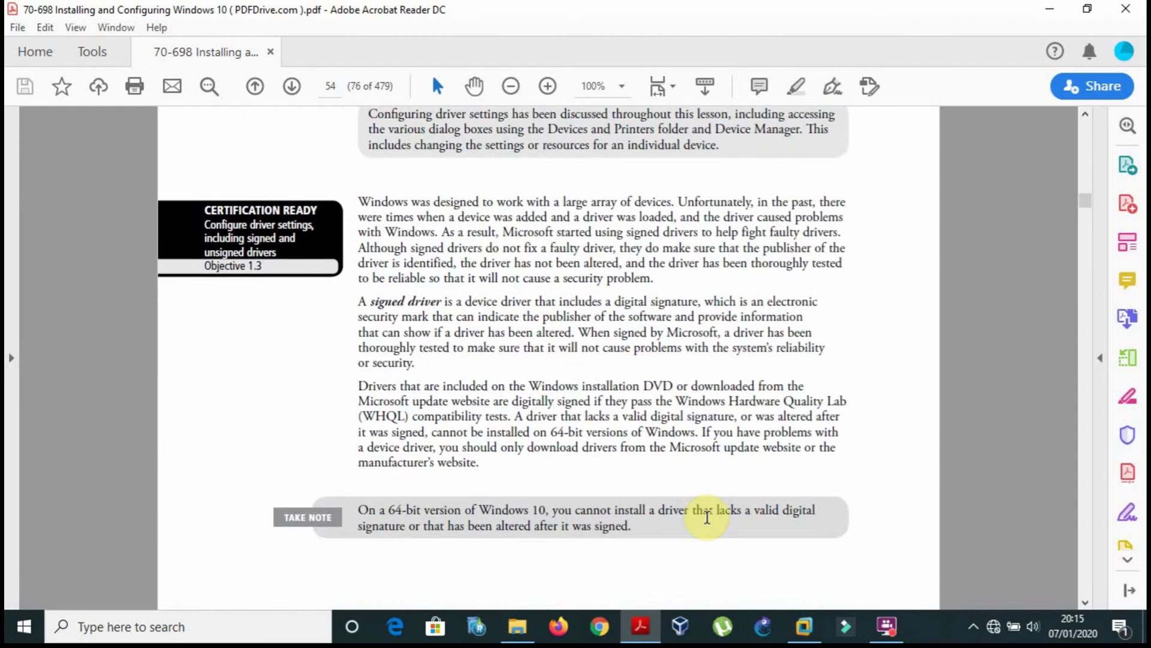
scroll(706, 515, down, 10)
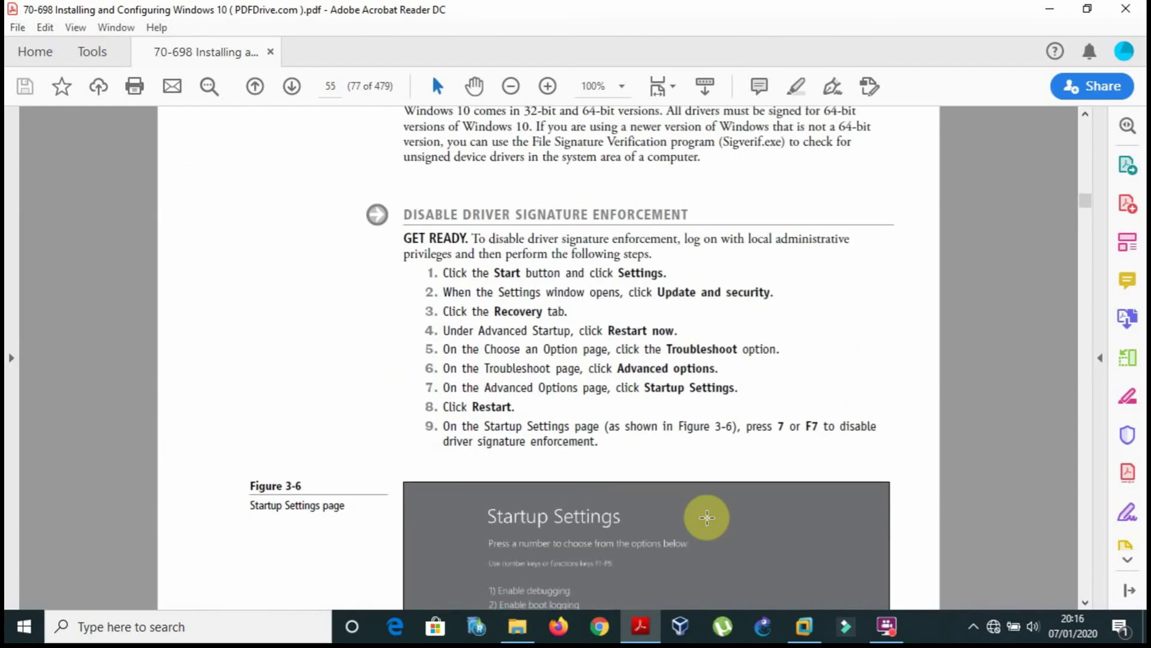
scroll(707, 517, down, 8)
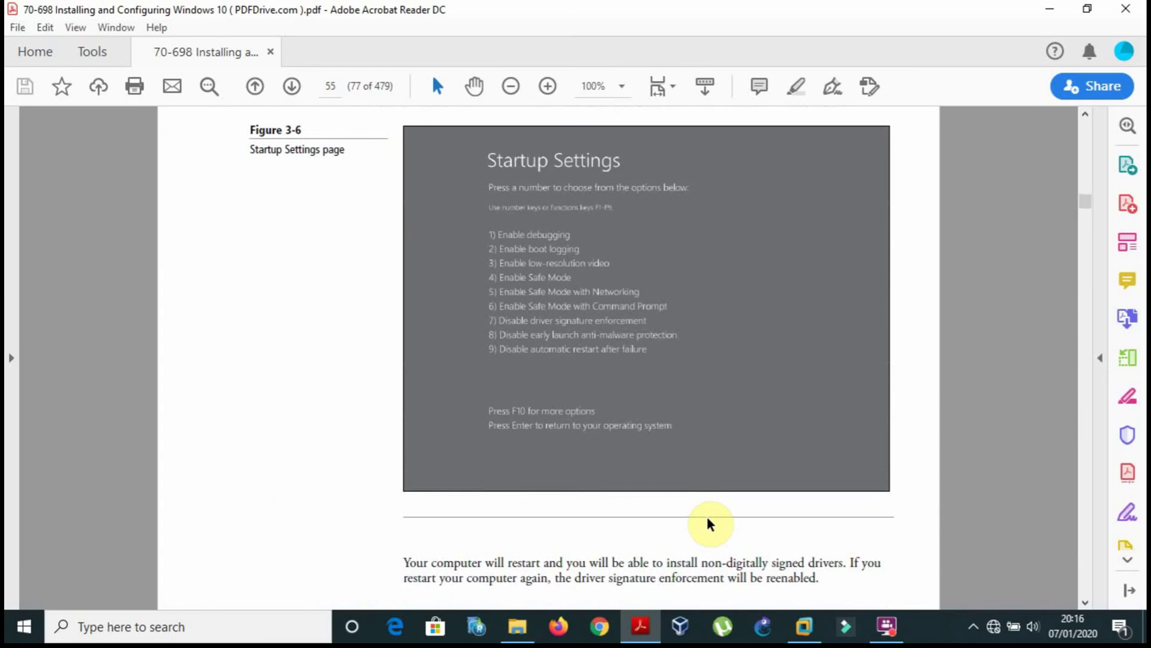
scroll(707, 521, down, 12)
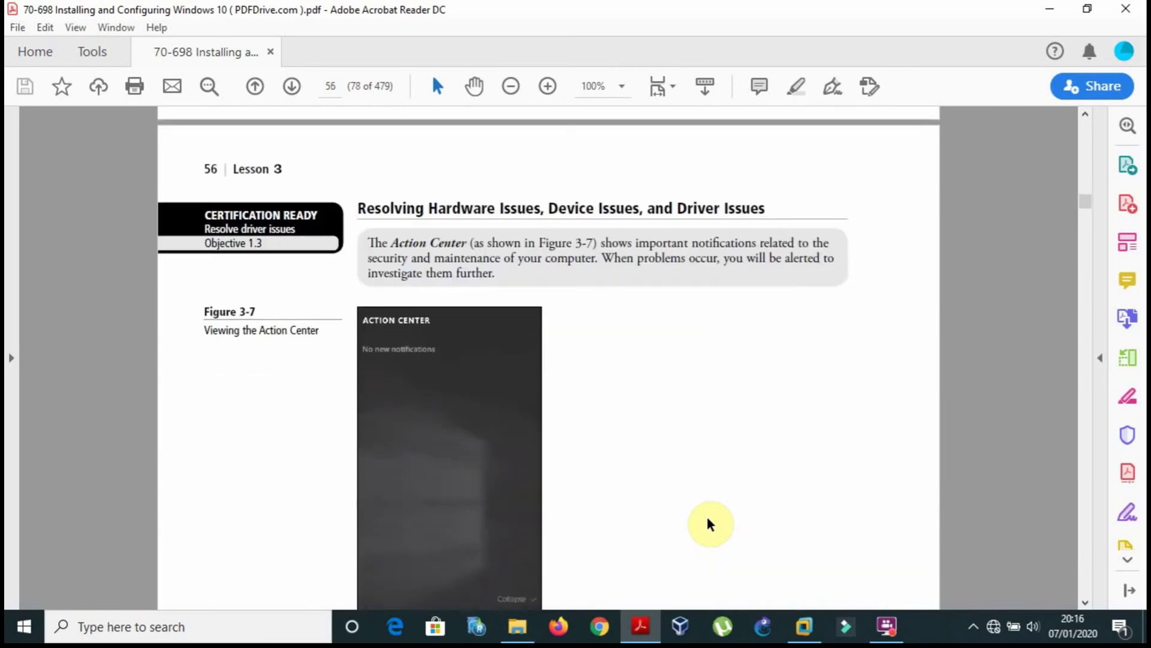
scroll(707, 523, down, 12)
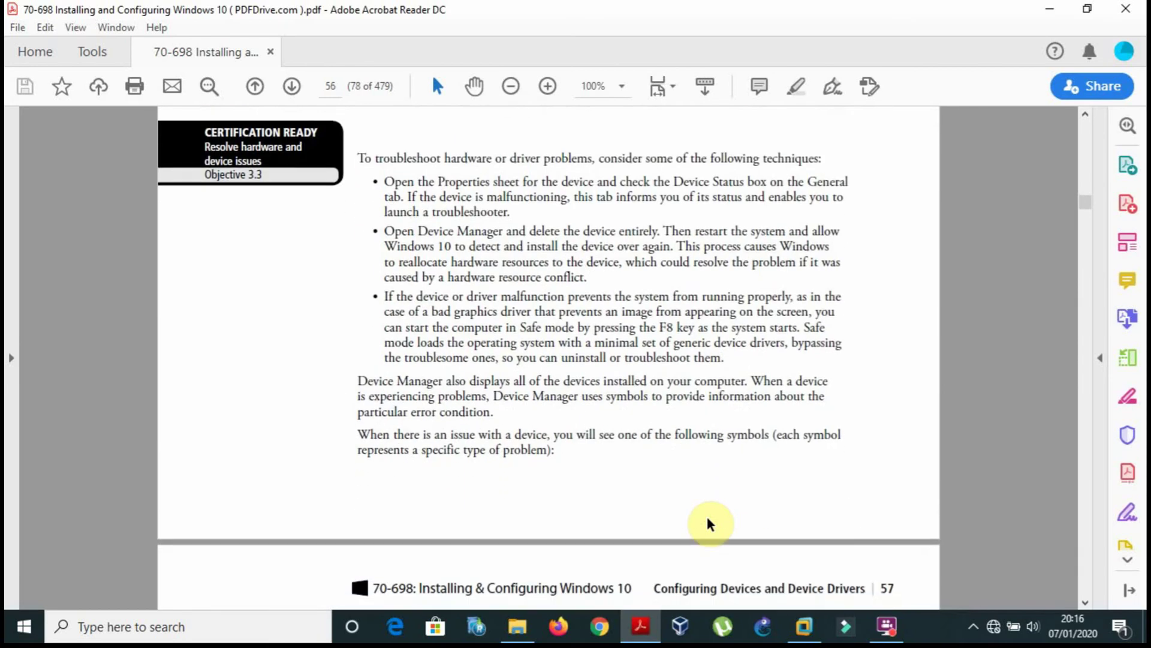
scroll(708, 522, down, 18)
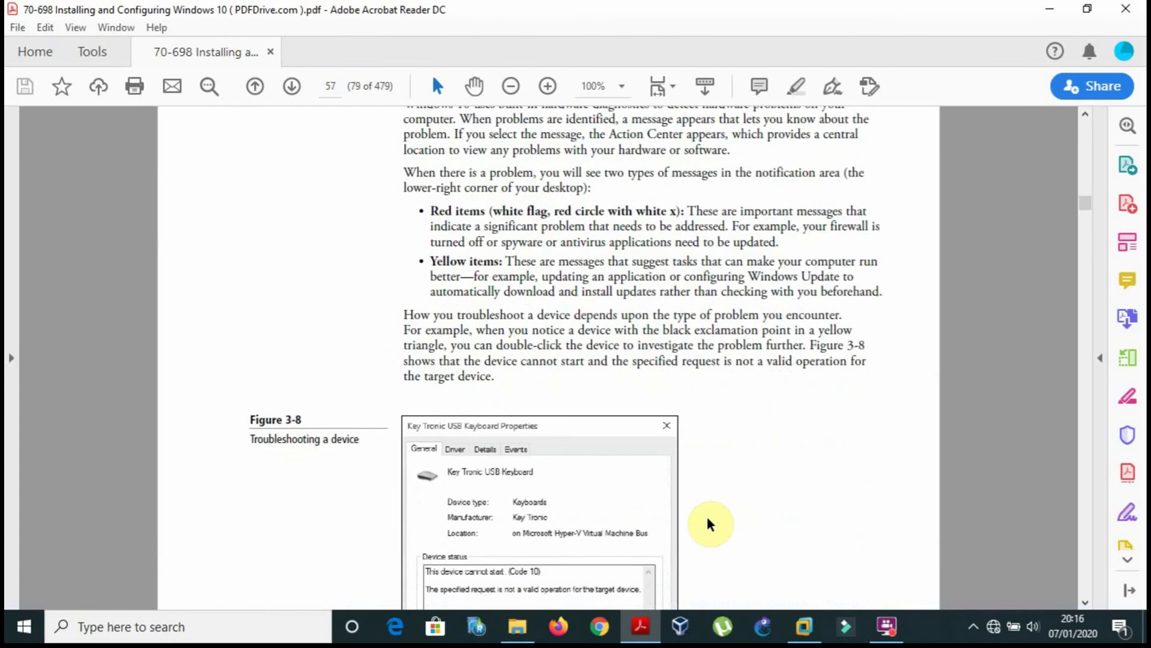
scroll(707, 514, down, 18)
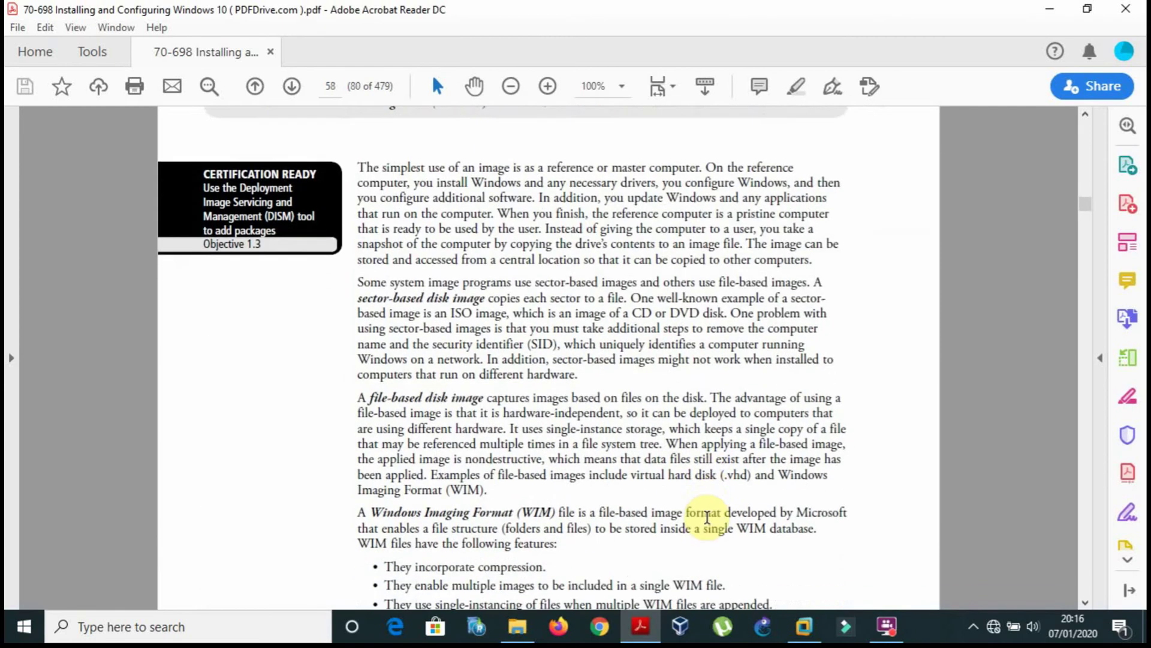
scroll(707, 517, down, 9)
scroll(707, 517, down, 18)
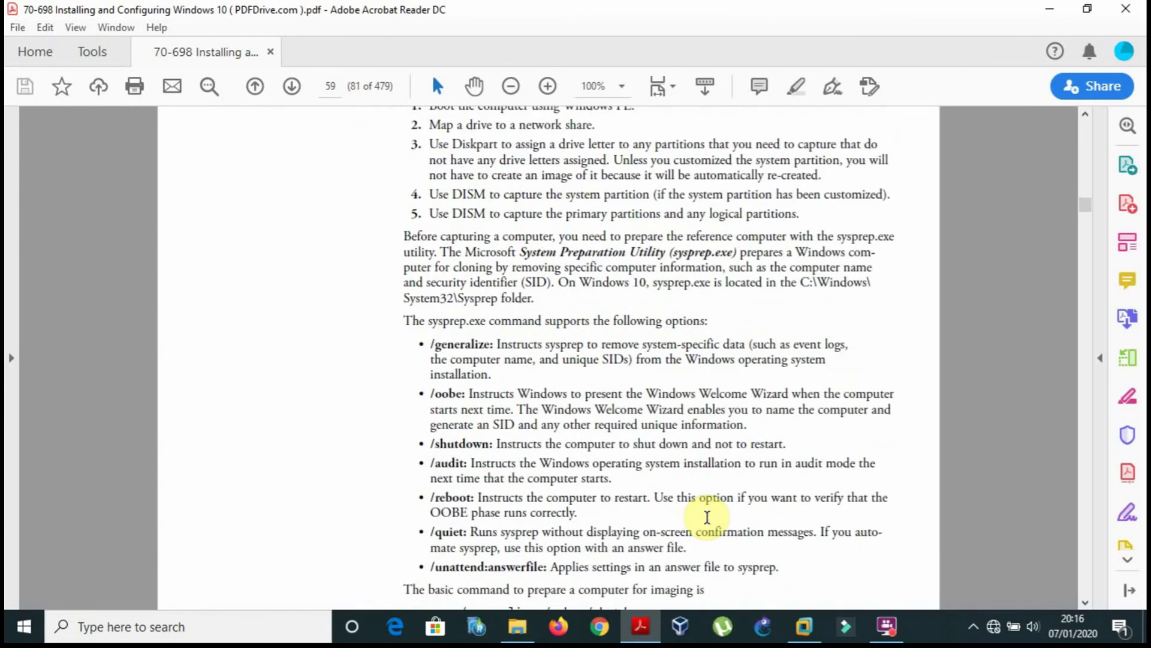
scroll(708, 517, down, 20)
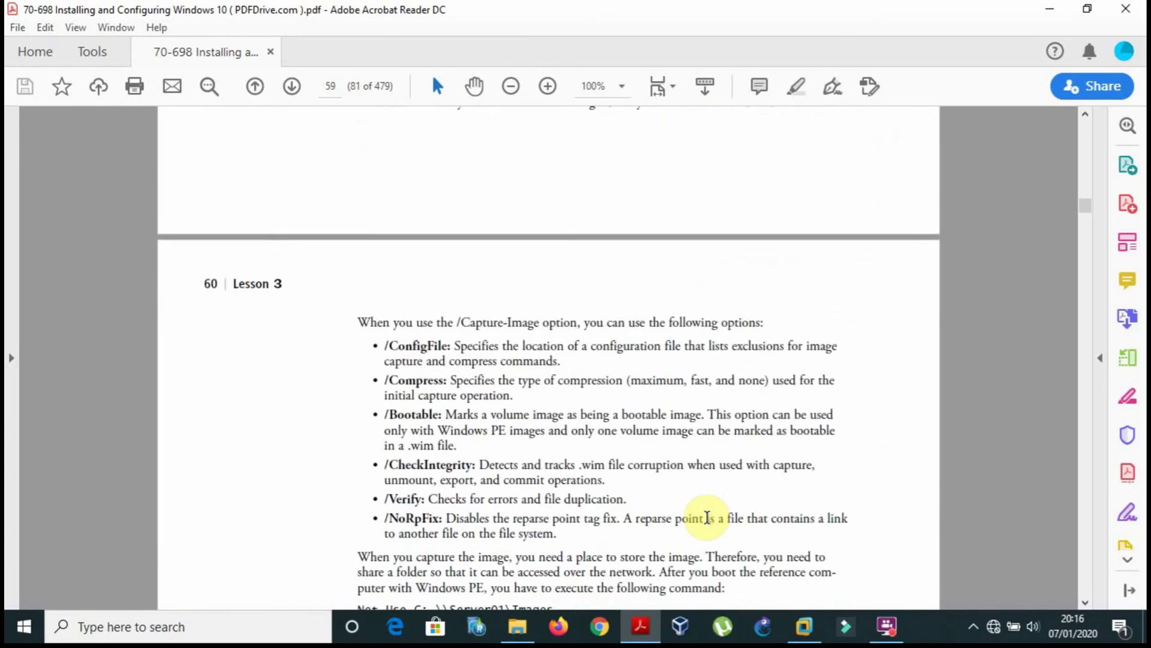
scroll(707, 516, down, 20)
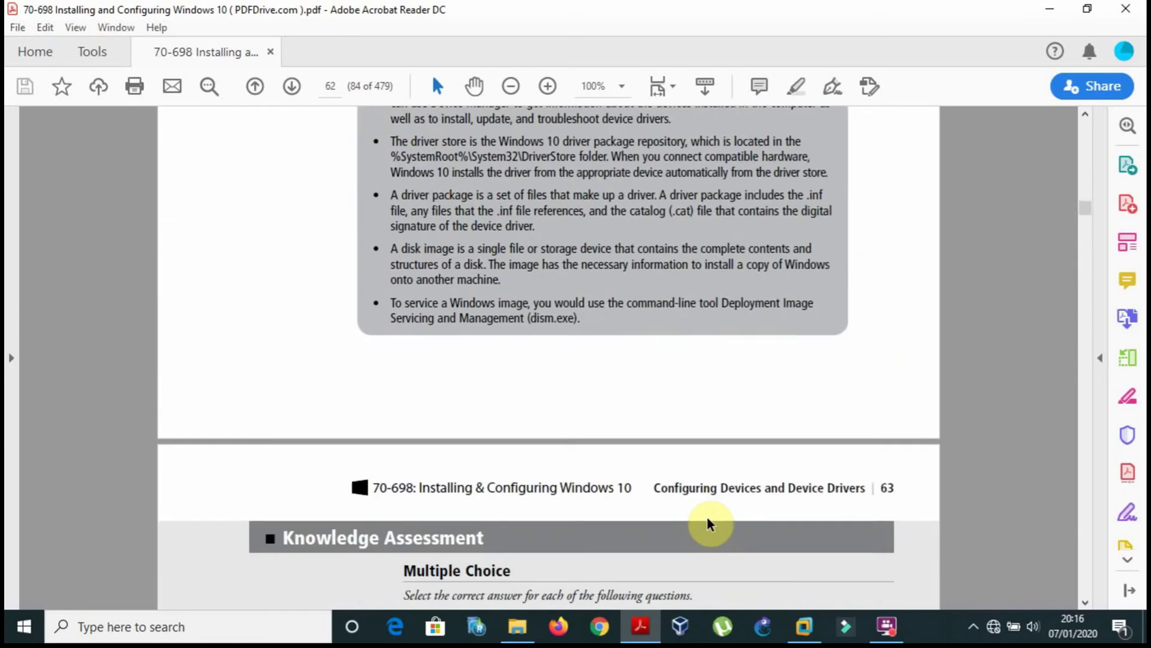
scroll(707, 517, down, 20)
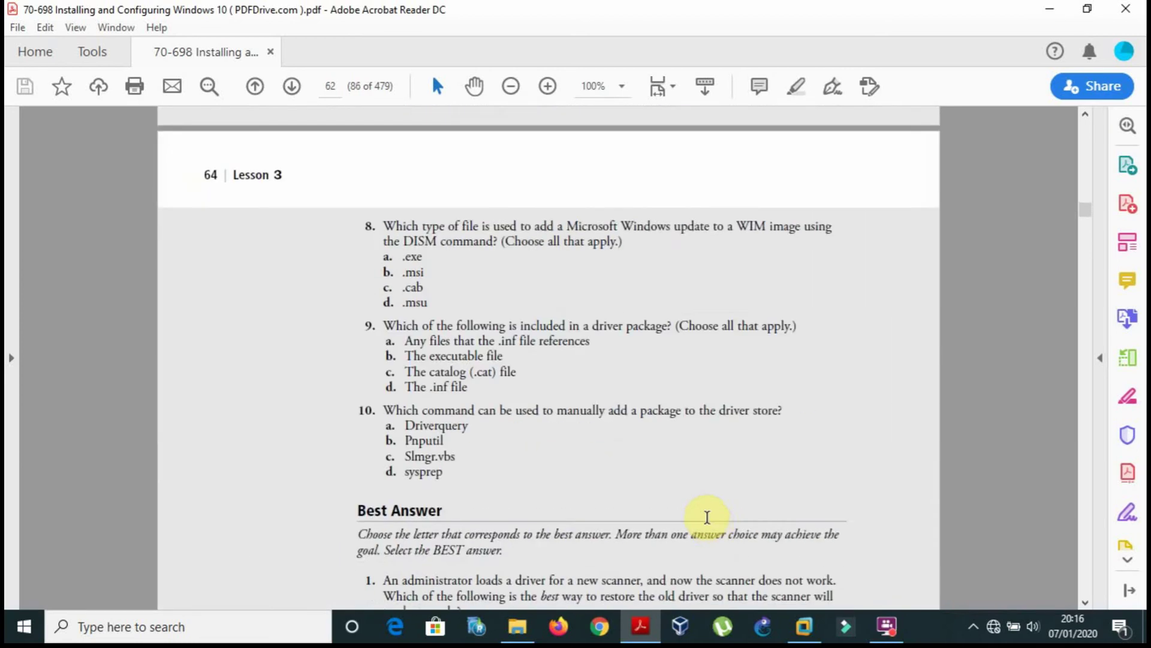